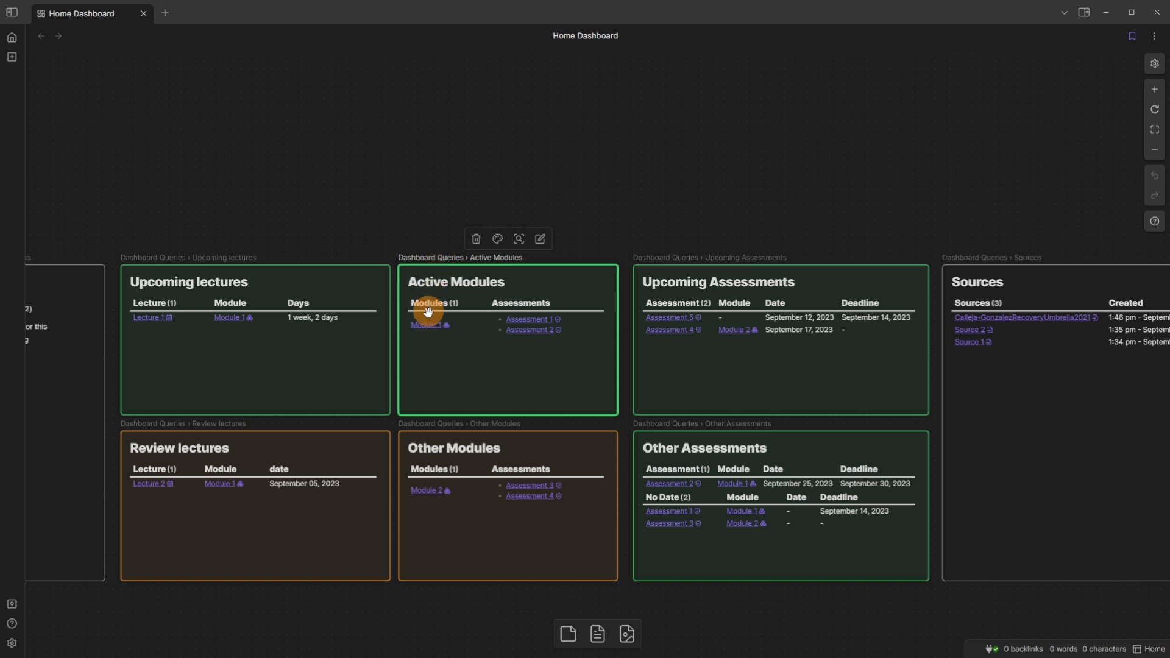
Open the Module 1 note from the Active Modules card, and return to the Home Dashboard
mouse_move(433, 326)
scroll(434, 331, up, 2)
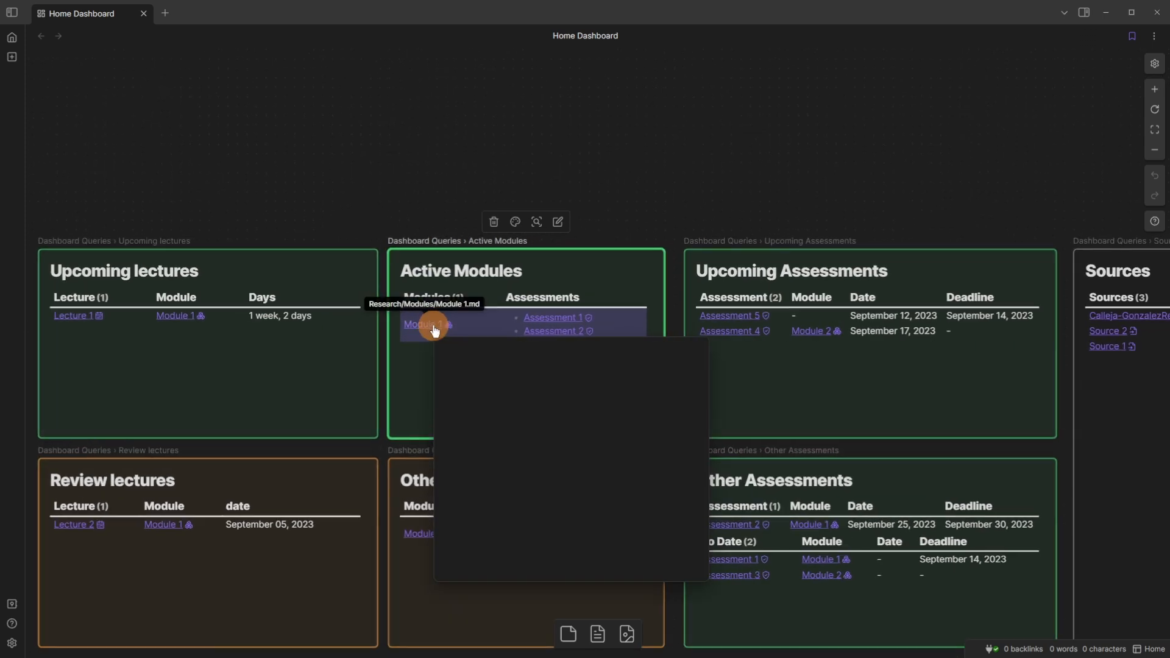
click(433, 326)
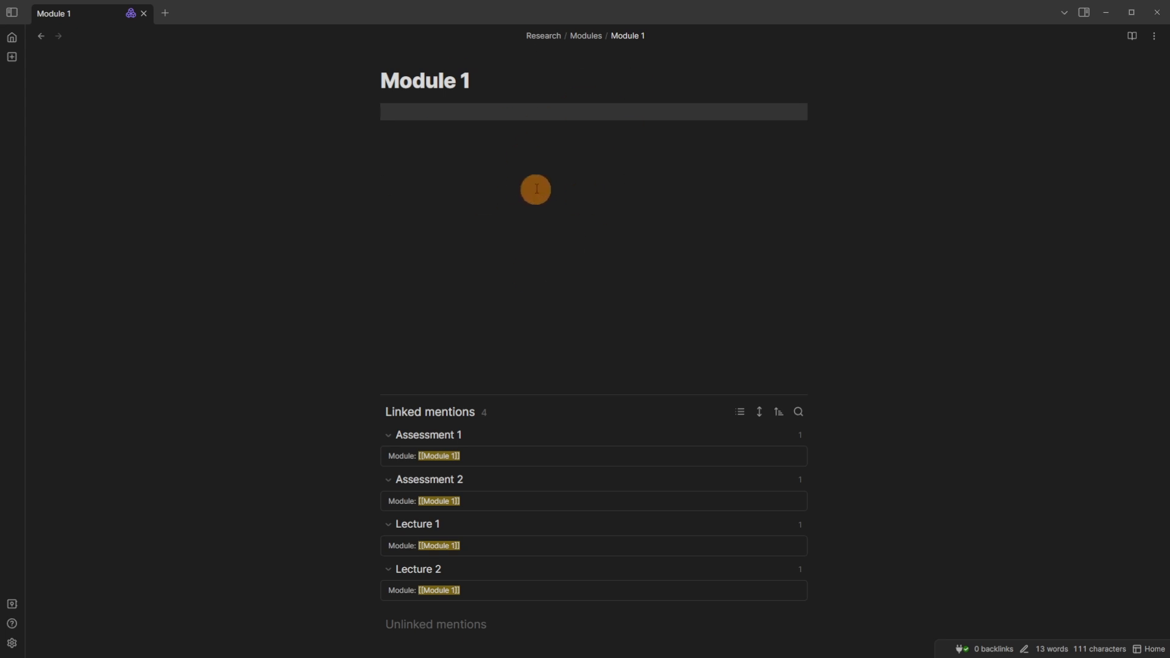
click(41, 36)
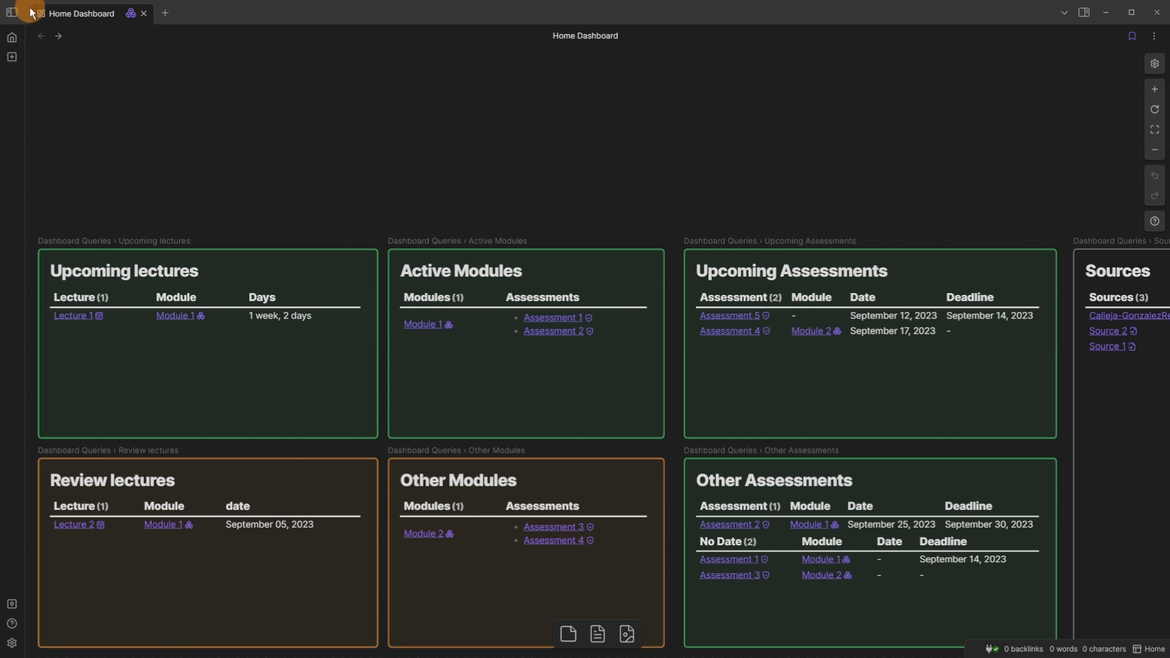
Examine the Other Assessments, Sources and Upcoming lectures cards on the Home Dashboard
drag(695, 384, 404, 235)
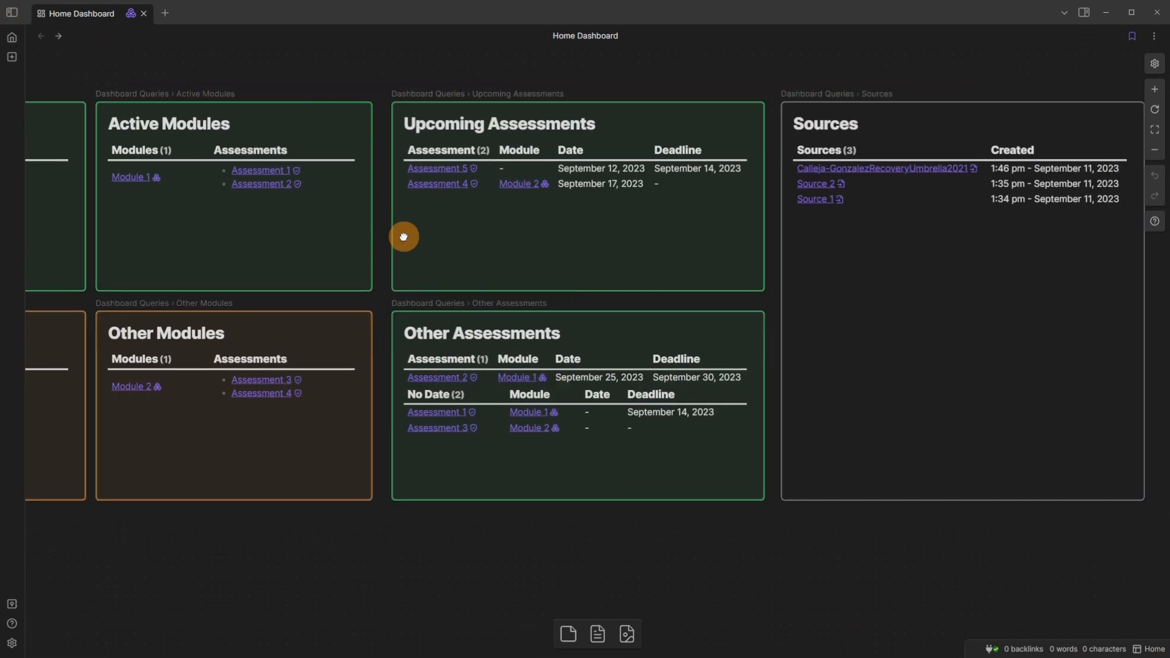
click(456, 387)
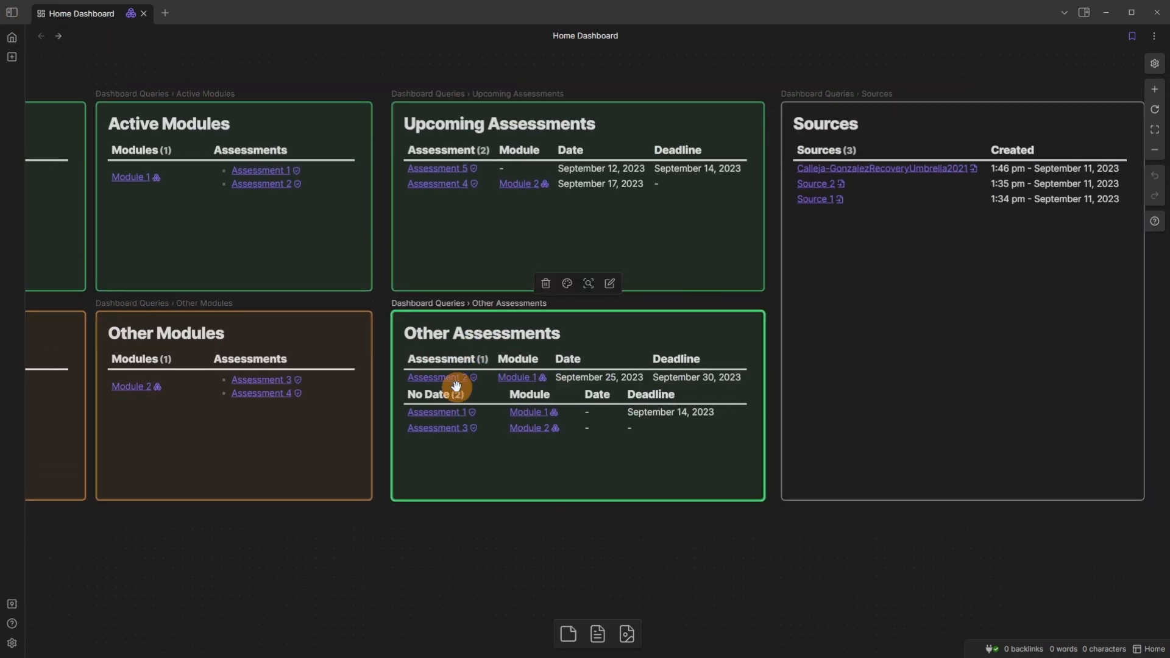
click(1014, 253)
drag(501, 261, 917, 260)
click(281, 192)
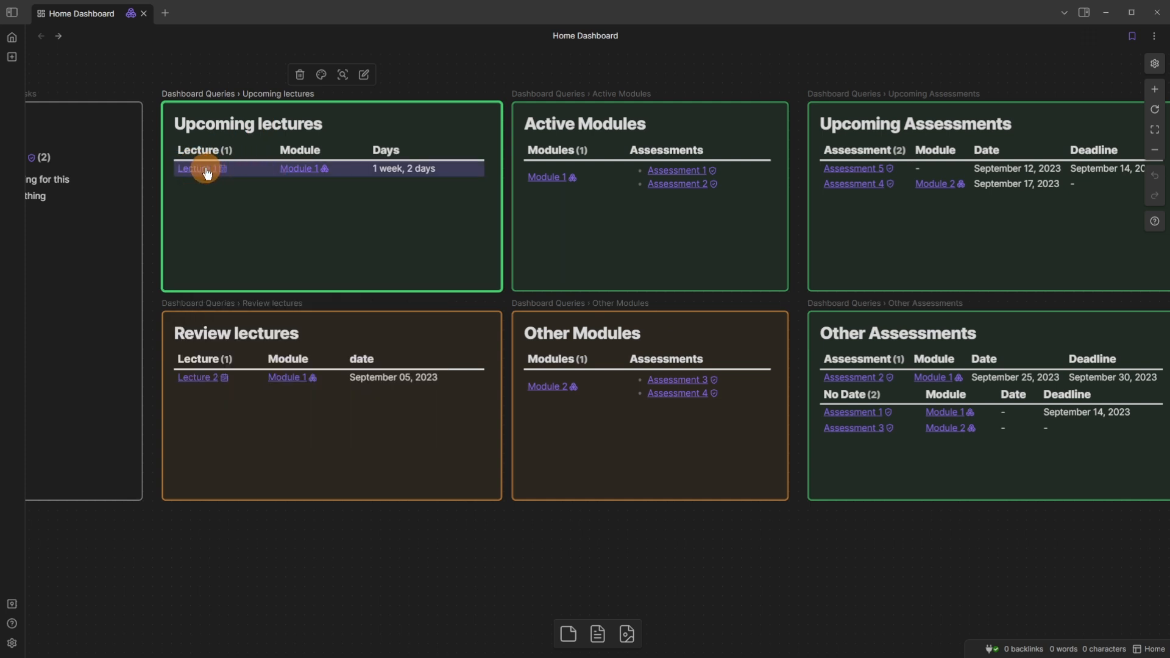
mouse_move(296, 175)
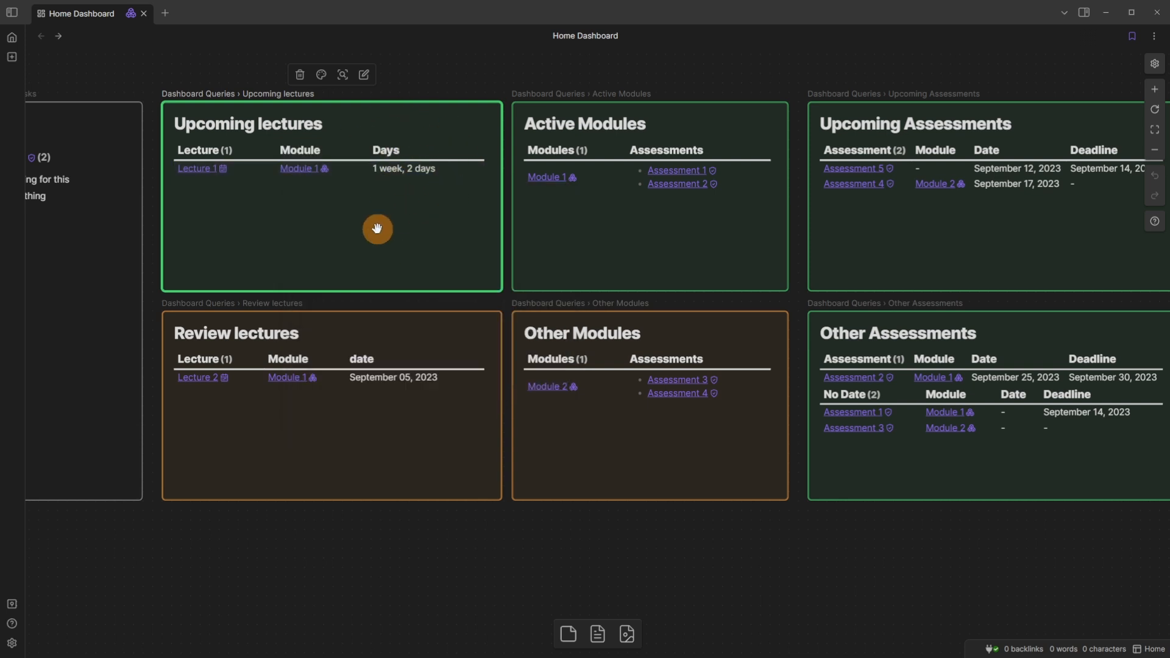
Open the metadata fields of Lecture 1 from the Upcoming lectures card and view the options for its Class field
scroll(224, 177, up, 4)
drag(249, 217, 310, 325)
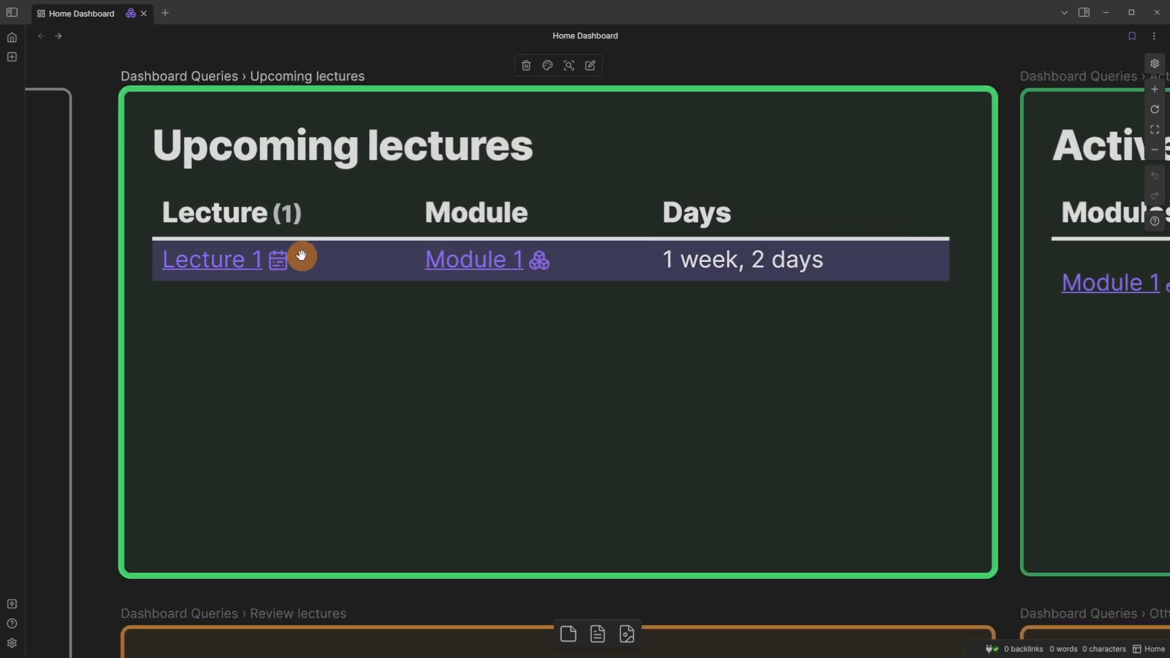
mouse_move(207, 262)
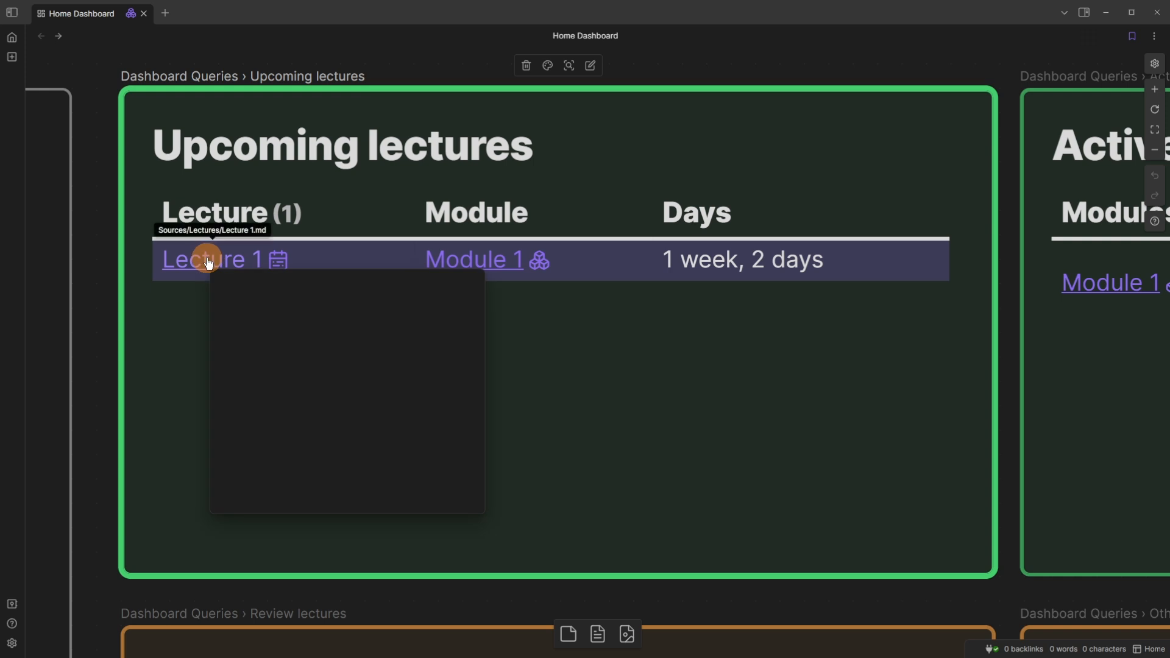
click(277, 261)
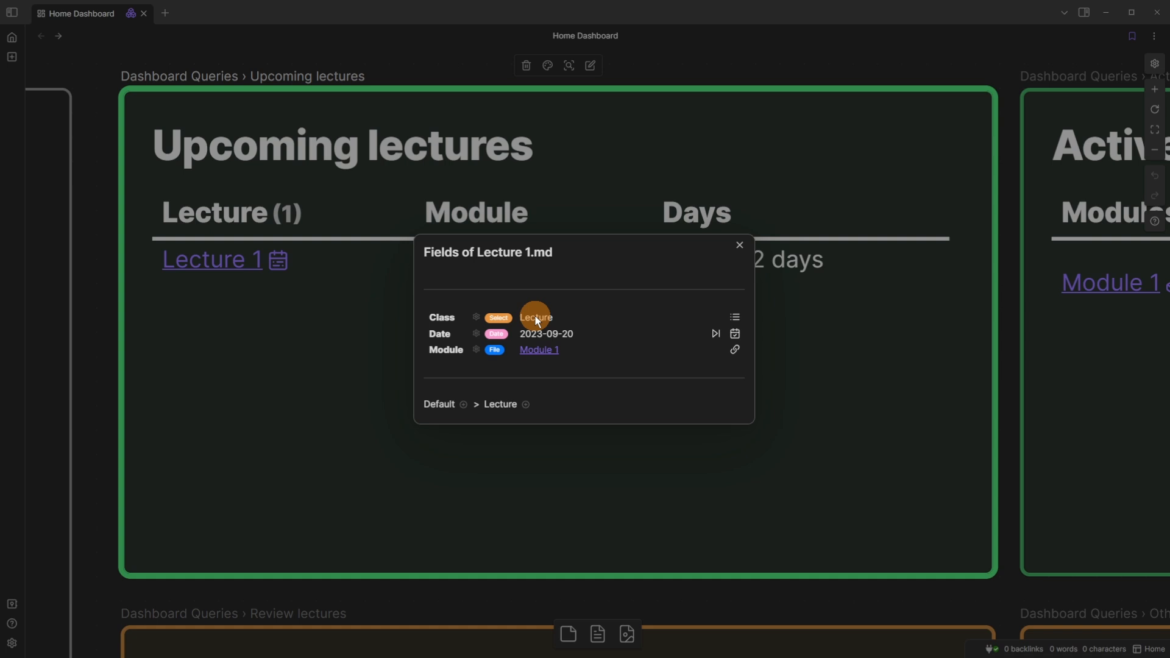
click(735, 317)
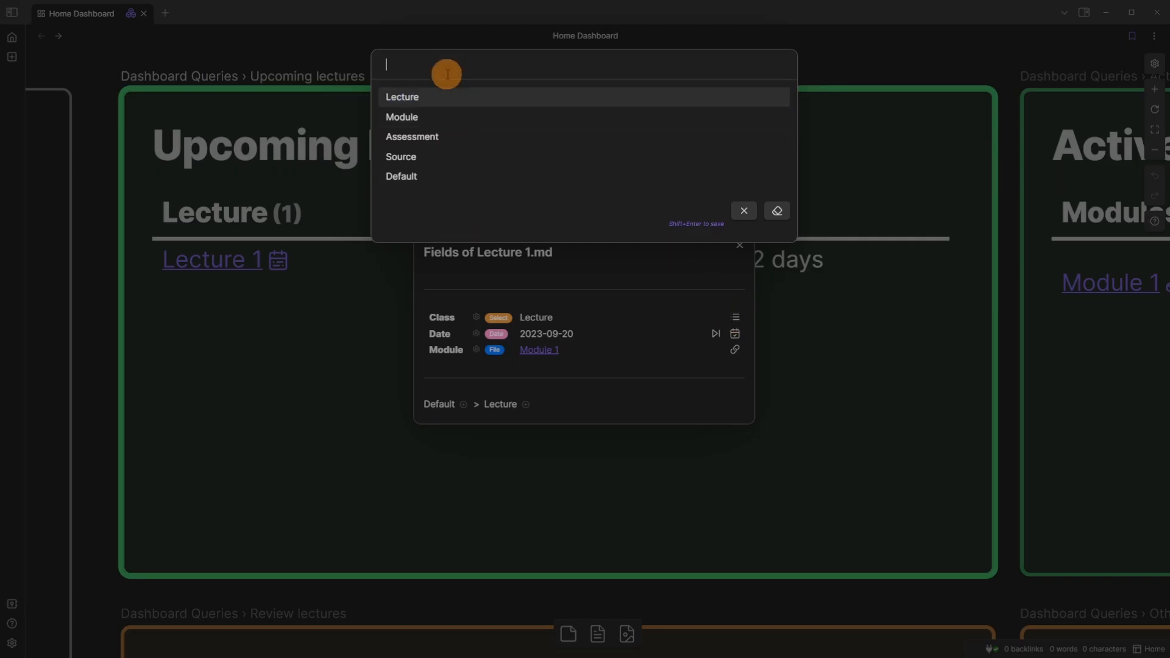
click(554, 289)
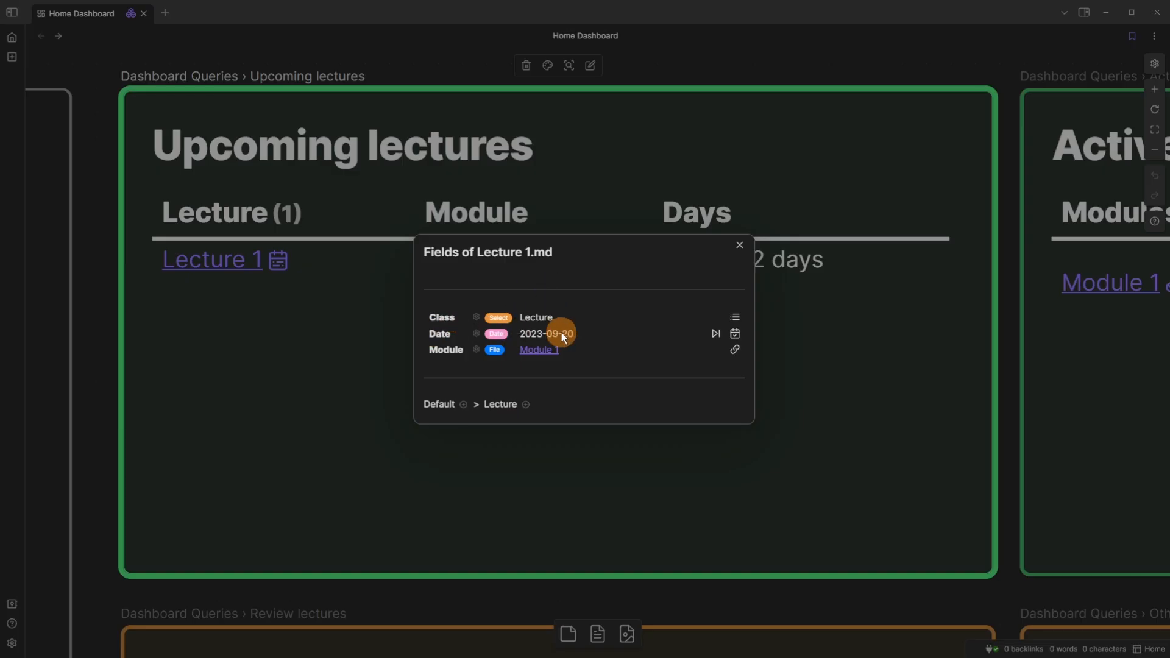
View the calendar picker for Lecture 1's Date field and dismiss it without choosing a date
click(735, 333)
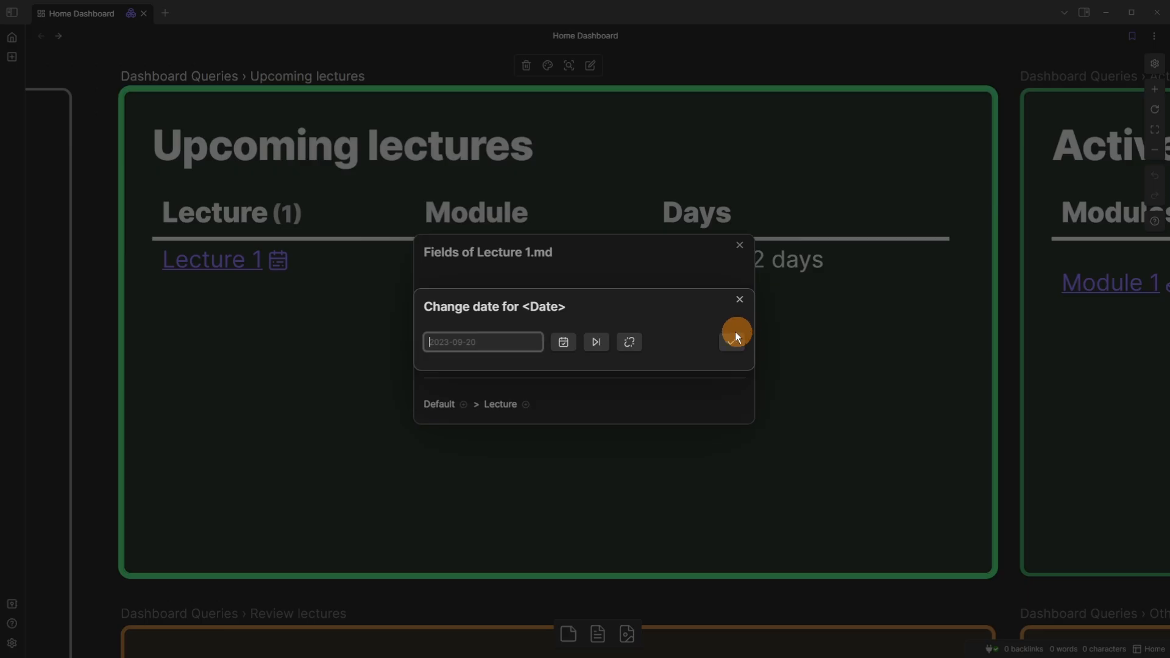
click(561, 342)
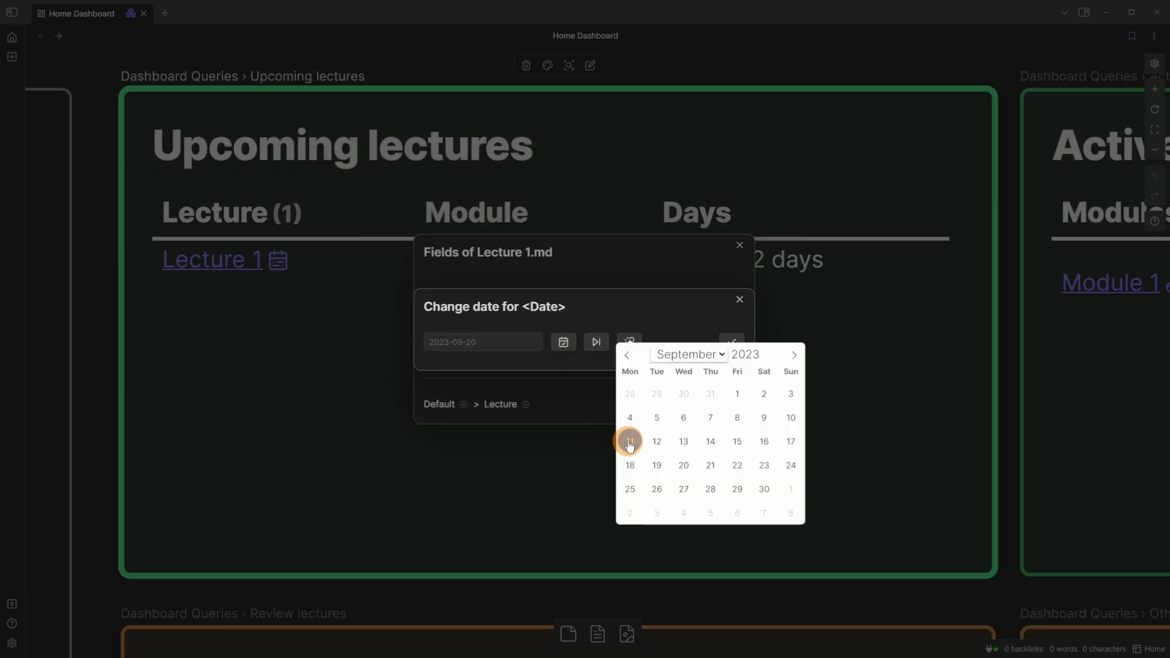
click(650, 305)
click(650, 284)
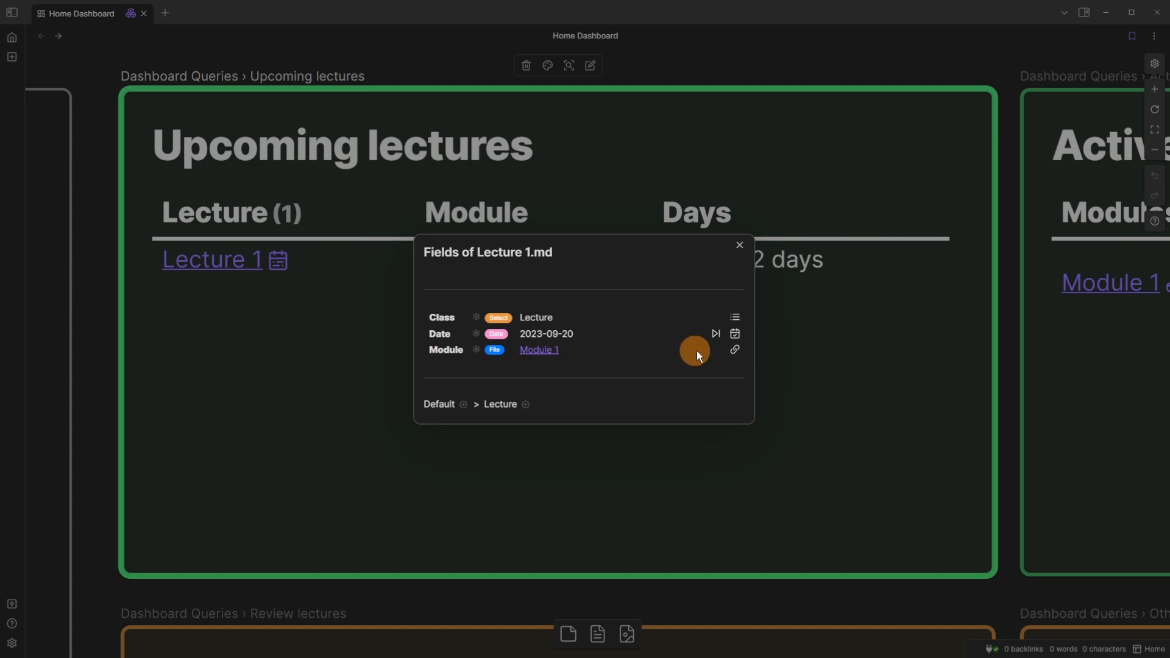
View the modules selectable in Lecture 1's Module field, and close its fields without choosing one
click(736, 349)
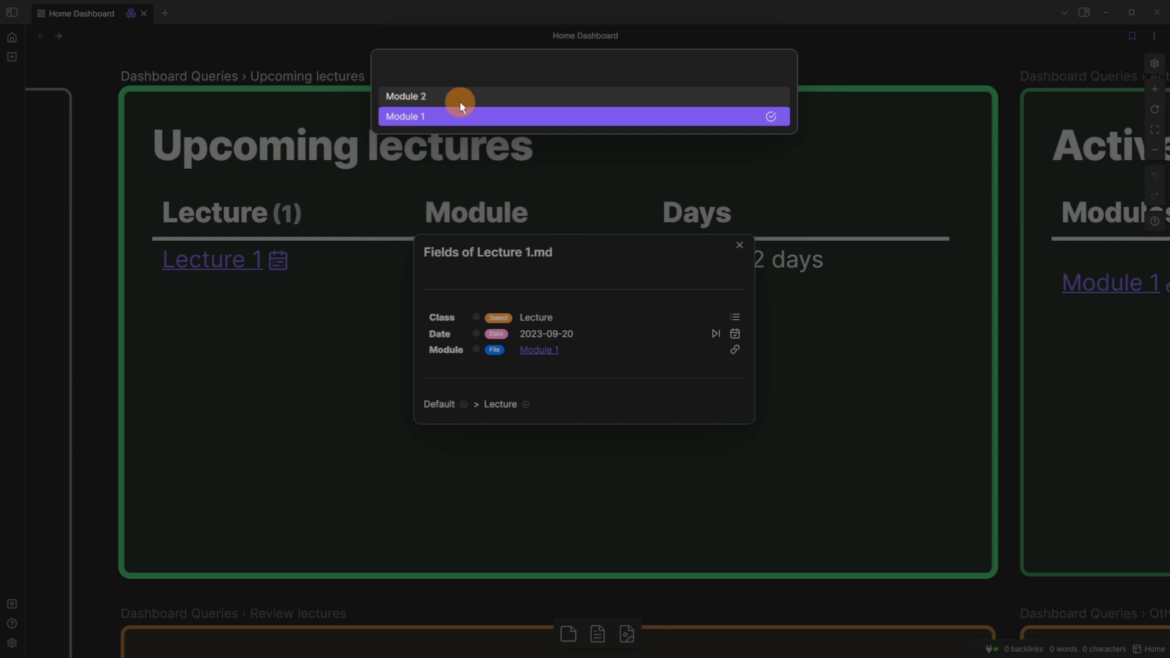
click(491, 172)
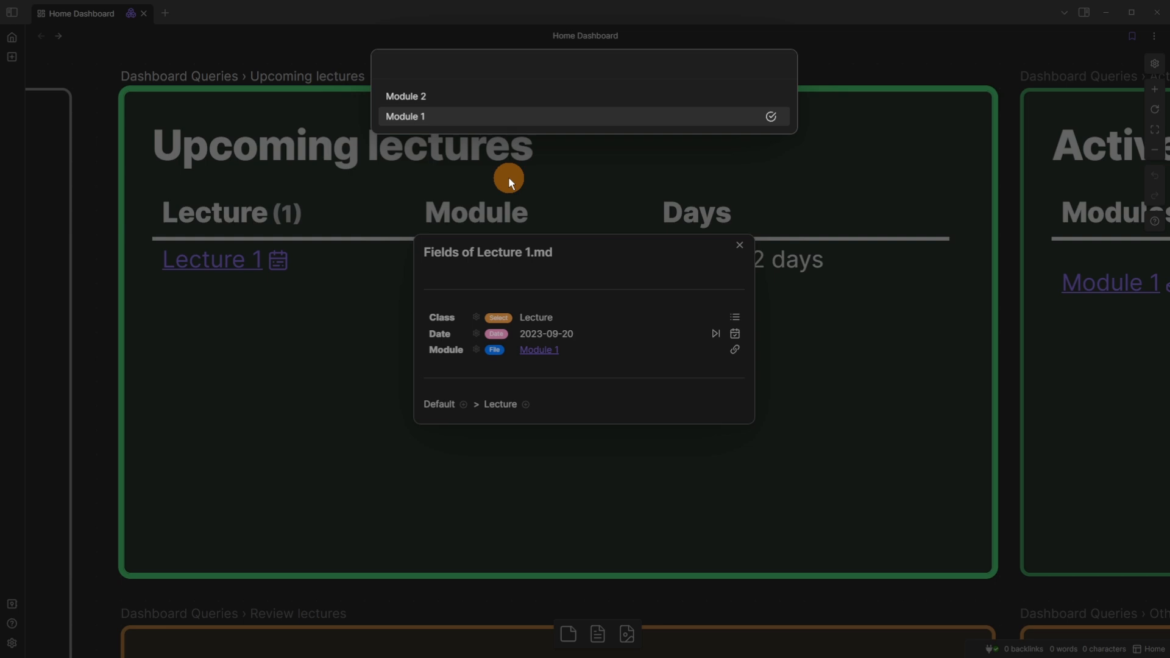
click(508, 176)
Examine the Review lectures and Active Modules cards, opening the Active Modules query for editing and leaving it unedited
scroll(671, 324, down, 4)
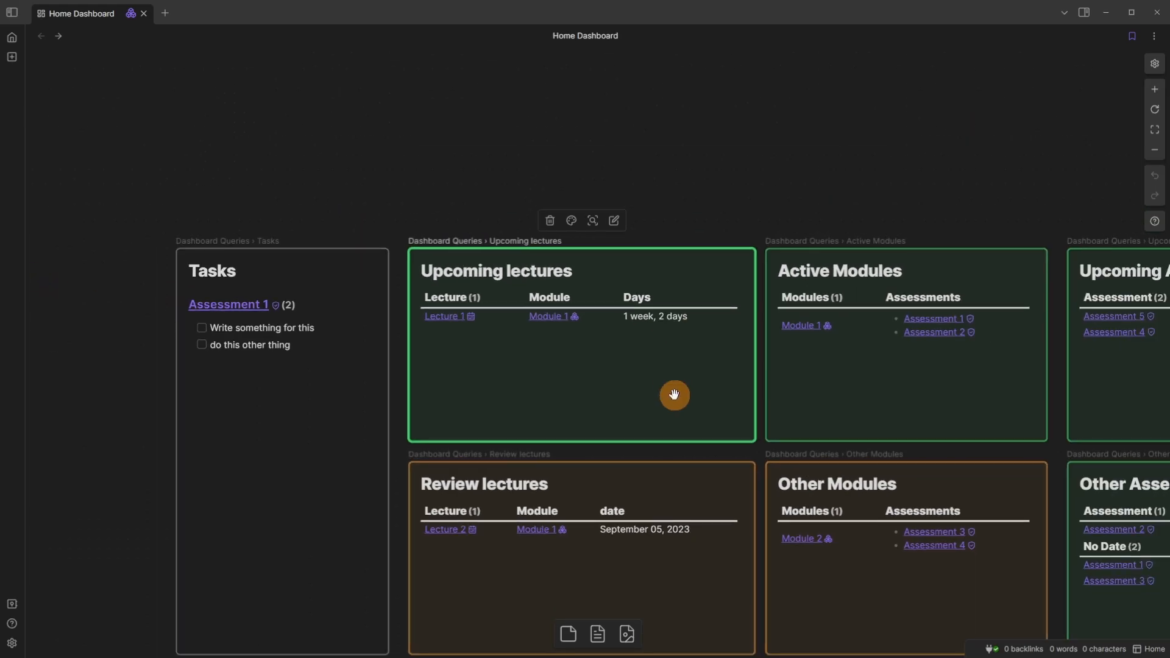
drag(674, 395, 538, 263)
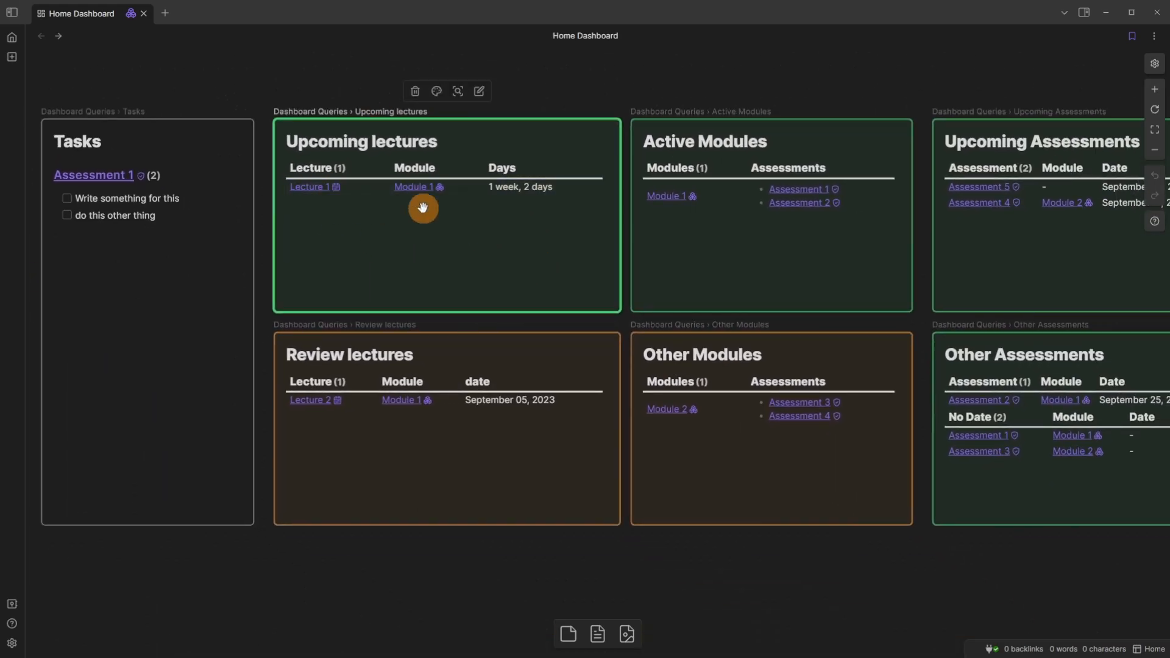
click(469, 369)
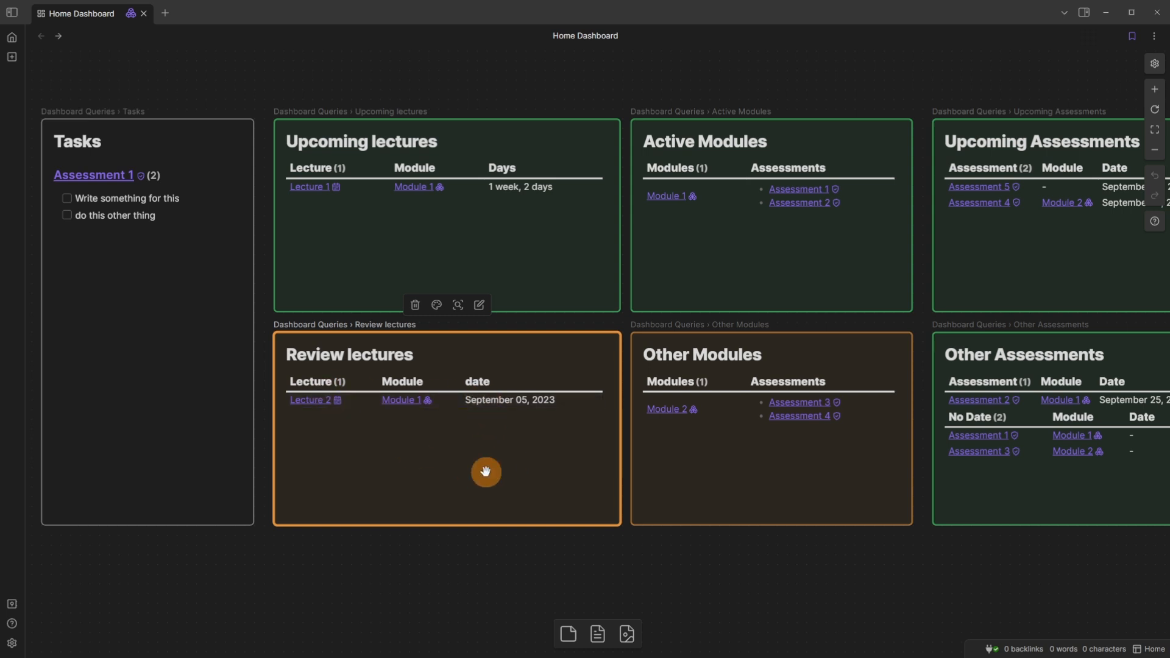
click(777, 115)
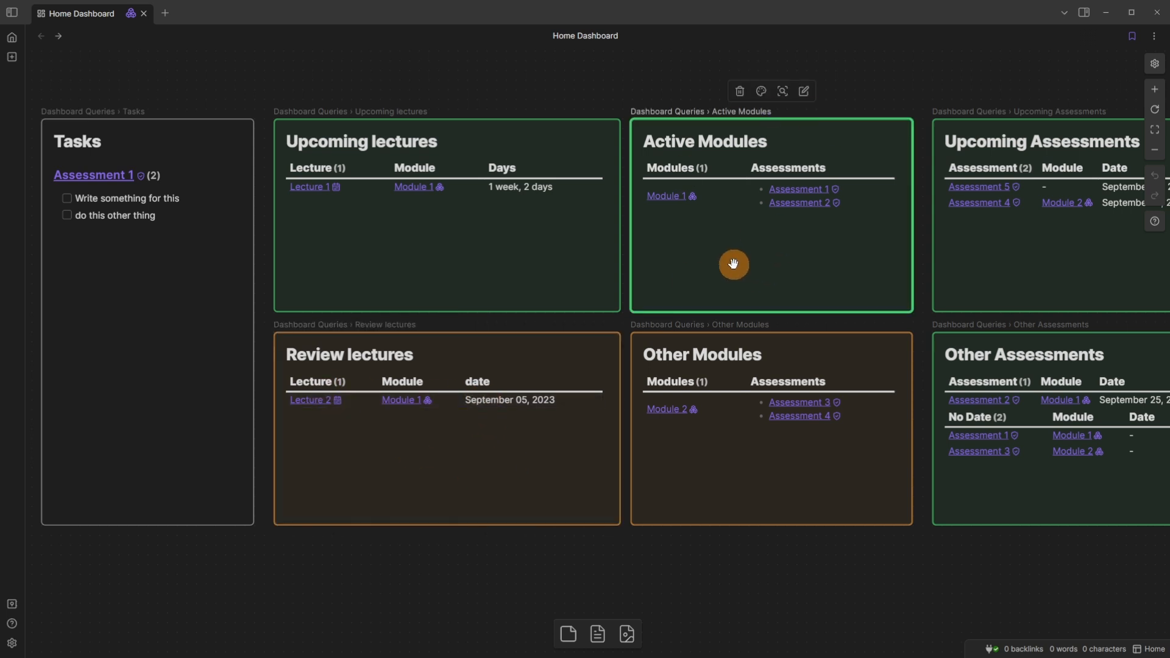
click(411, 148)
click(721, 148)
click(728, 236)
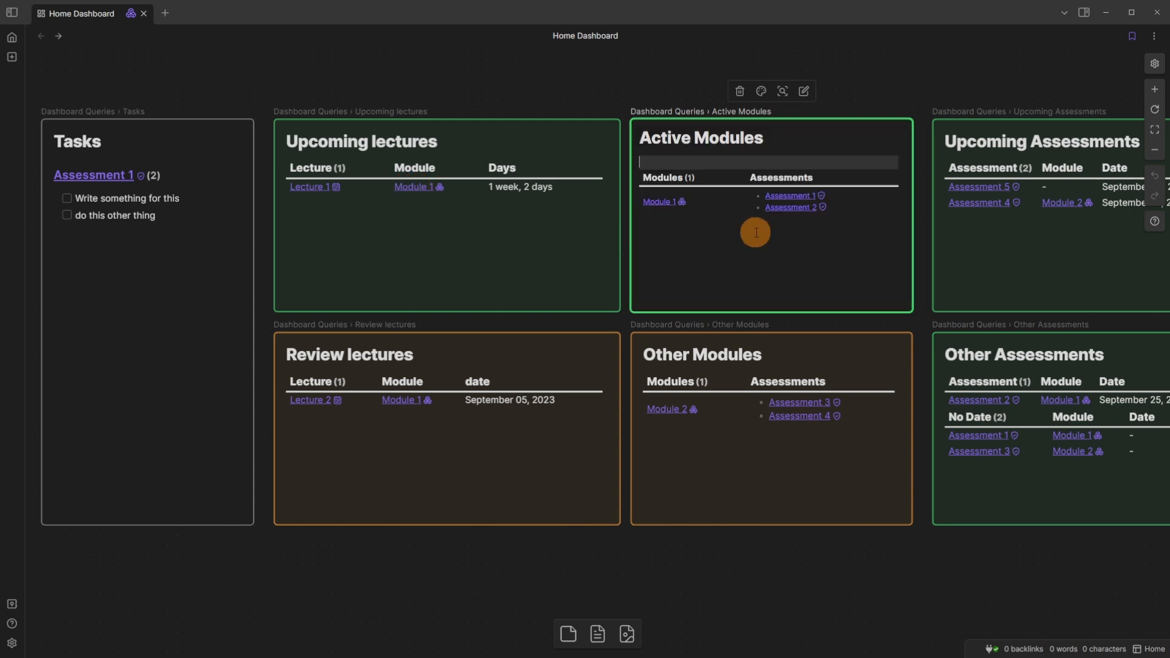
click(857, 86)
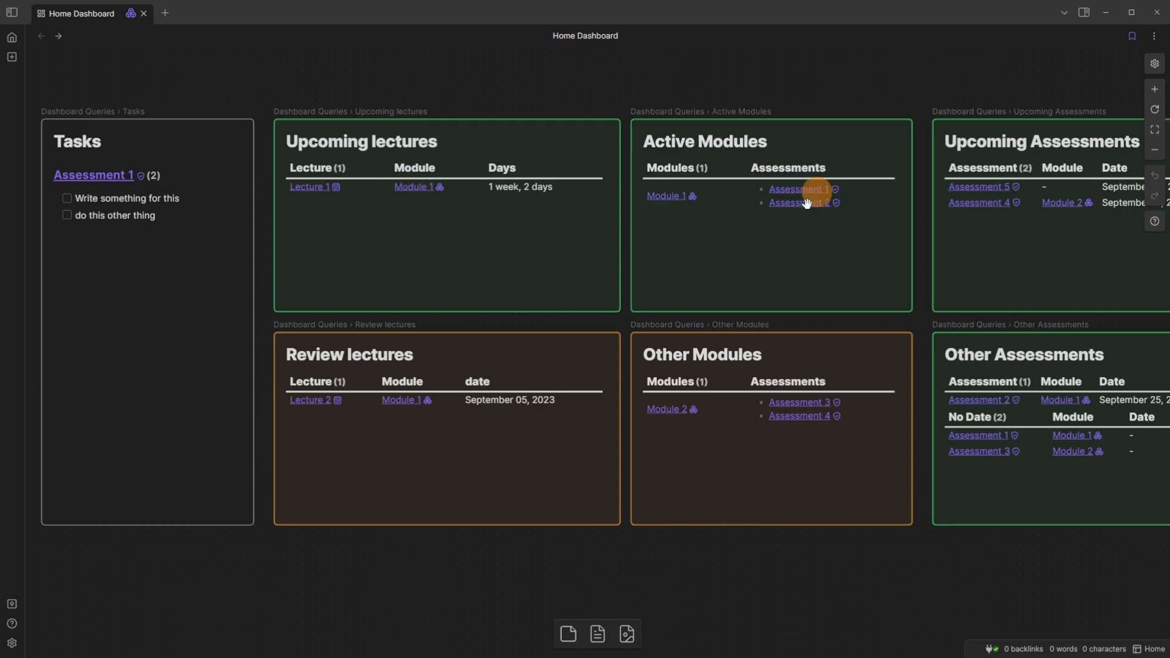
Open the metadata fields of Module 1 from the Active Modules card
scroll(791, 226, up, 2)
scroll(791, 226, up, 3)
drag(682, 236, 1038, 297)
scroll(854, 327, right, 5)
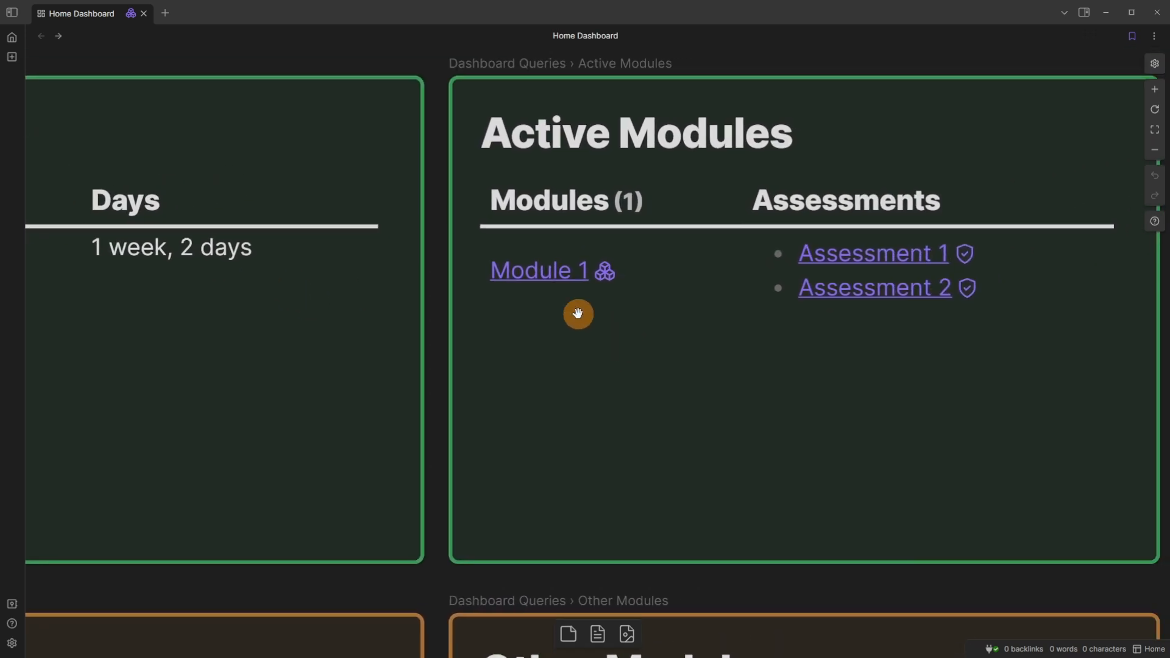
click(604, 274)
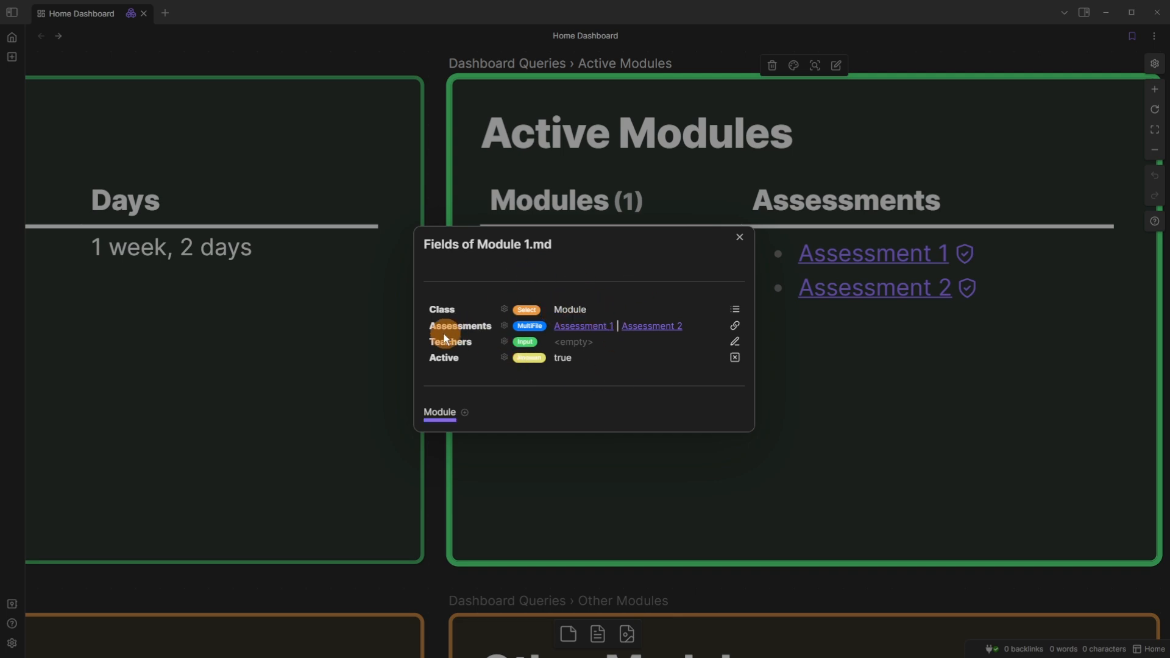
View the assessments selectable in Module 1's Assessments field, and close its fields without saving a change
click(735, 326)
click(487, 176)
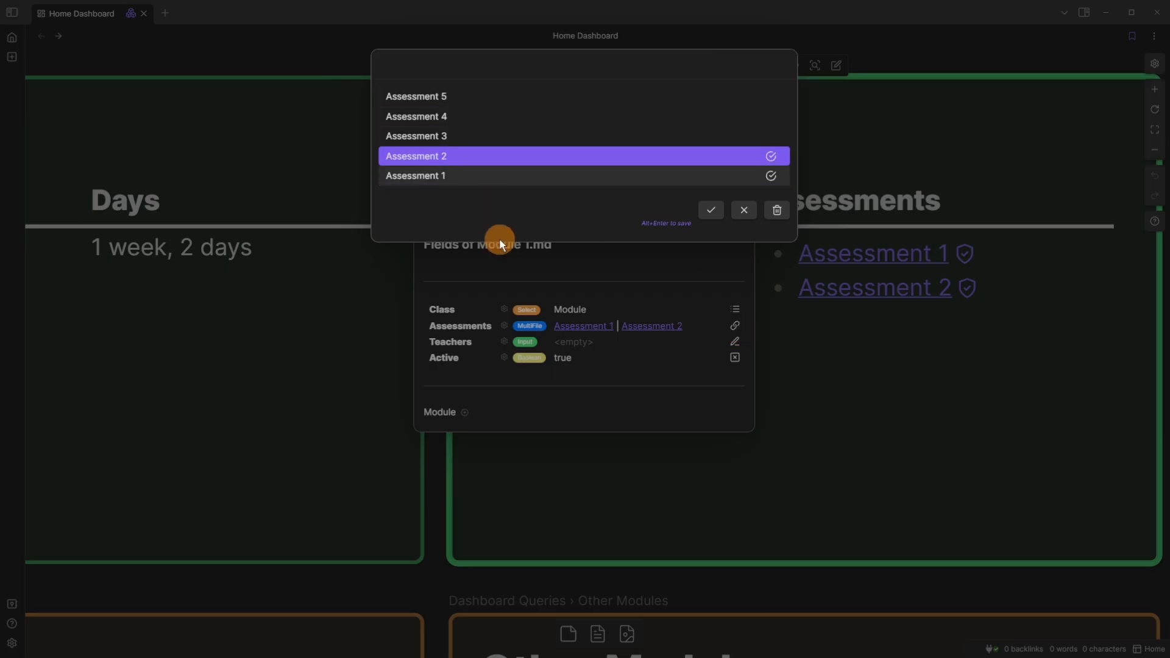
click(575, 276)
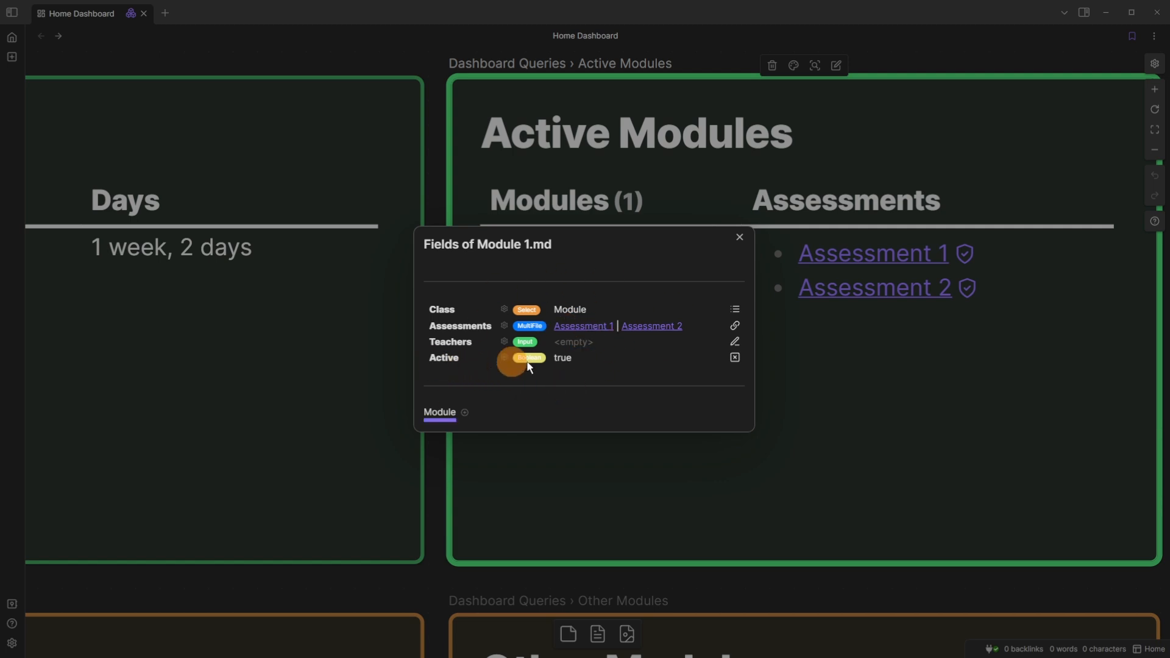
click(805, 371)
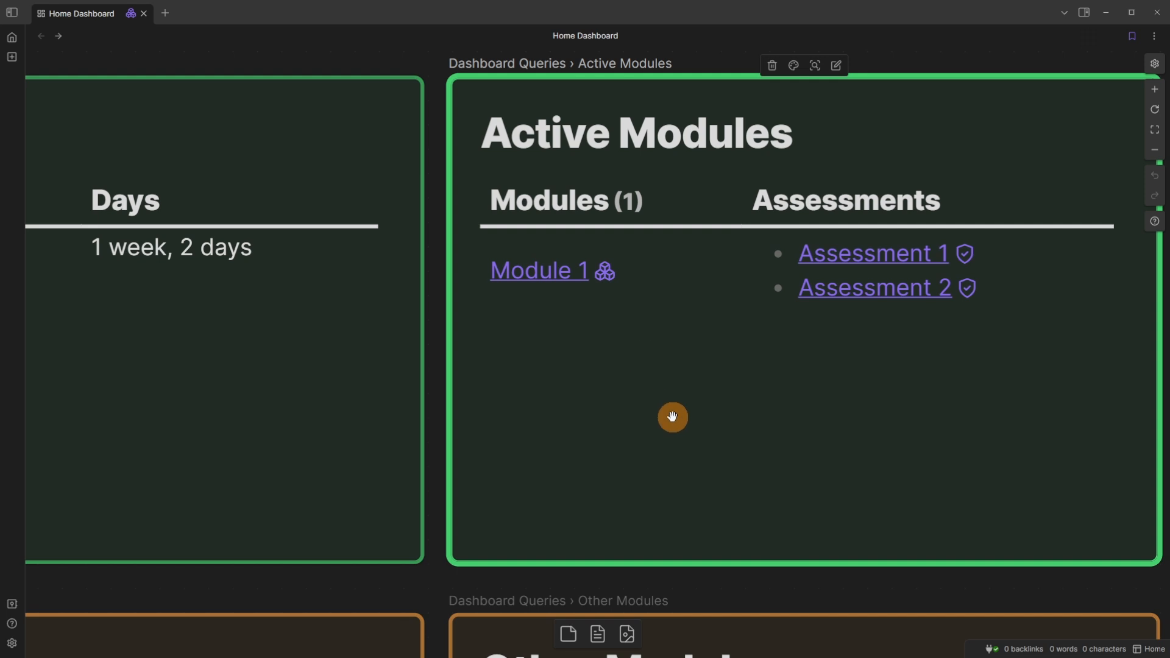
Examine the Other Modules, Upcoming Assessments and Other Assessments cards on the dashboard
scroll(673, 416, down, 5)
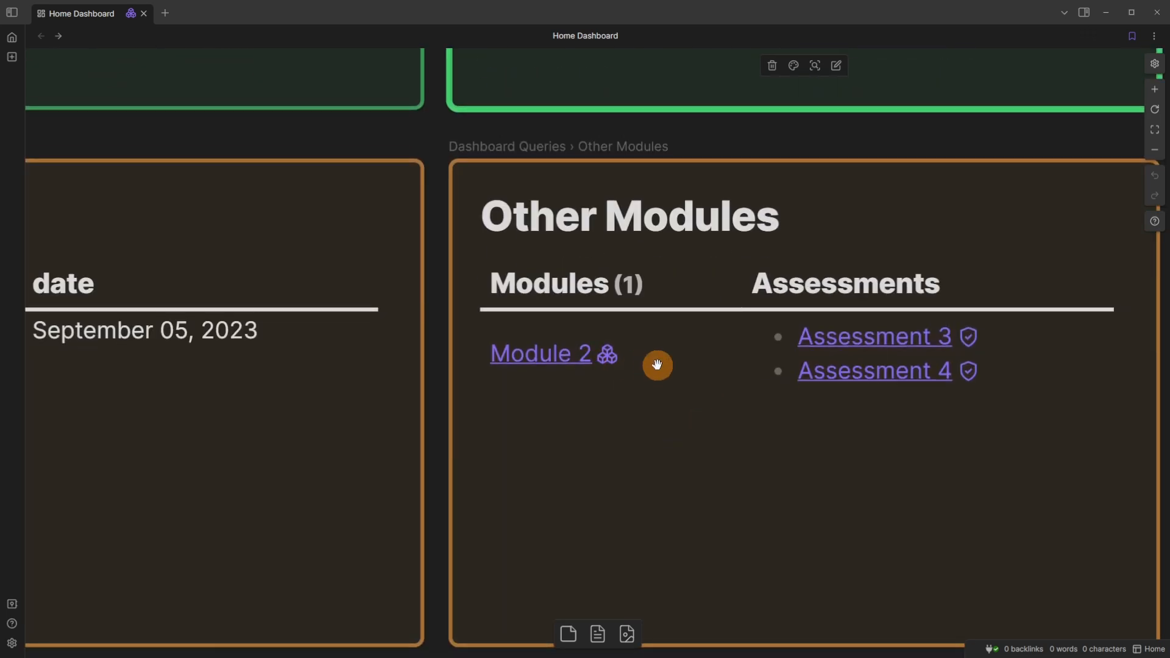
click(656, 365)
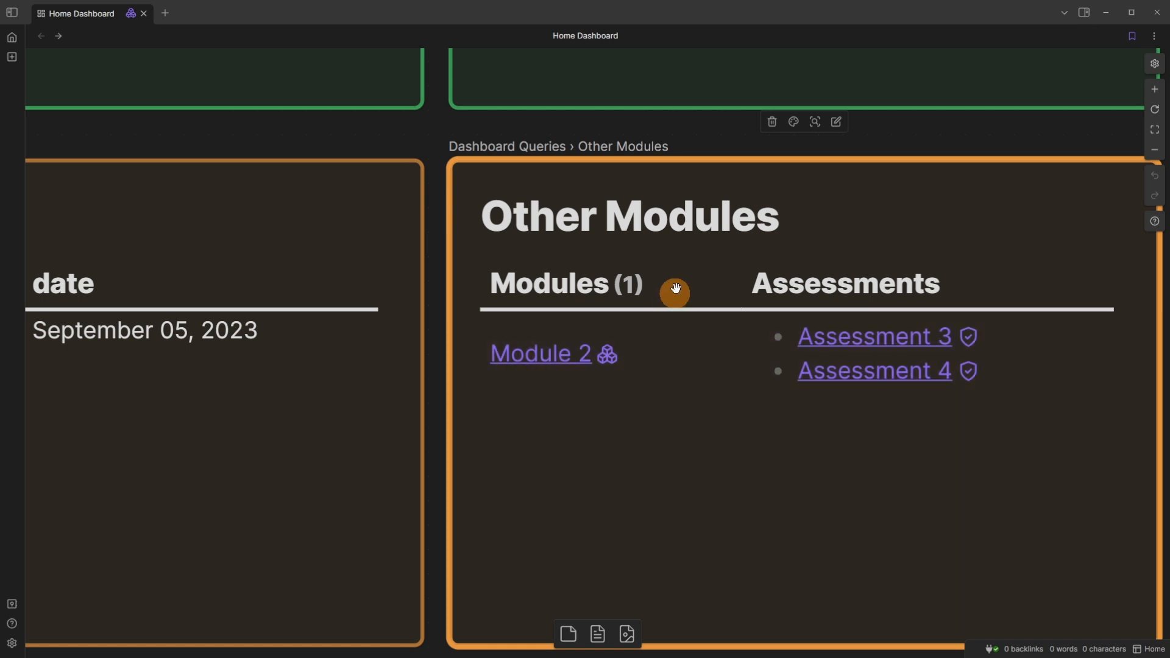
scroll(713, 251, down, 5)
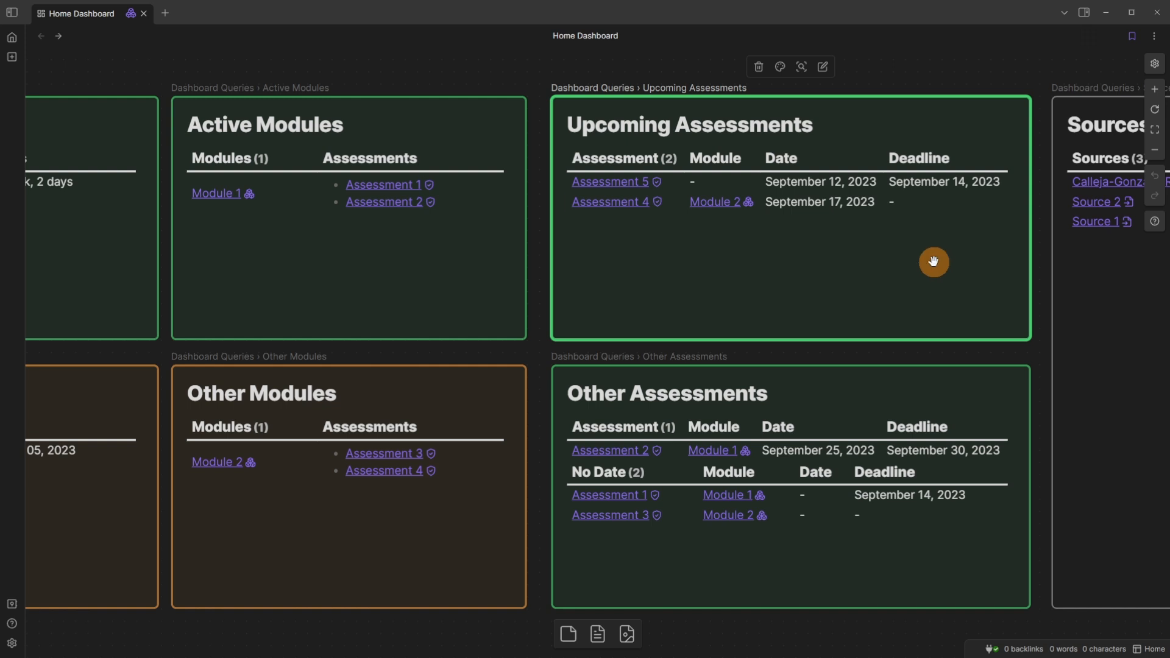
scroll(933, 262, down, 2)
click(885, 269)
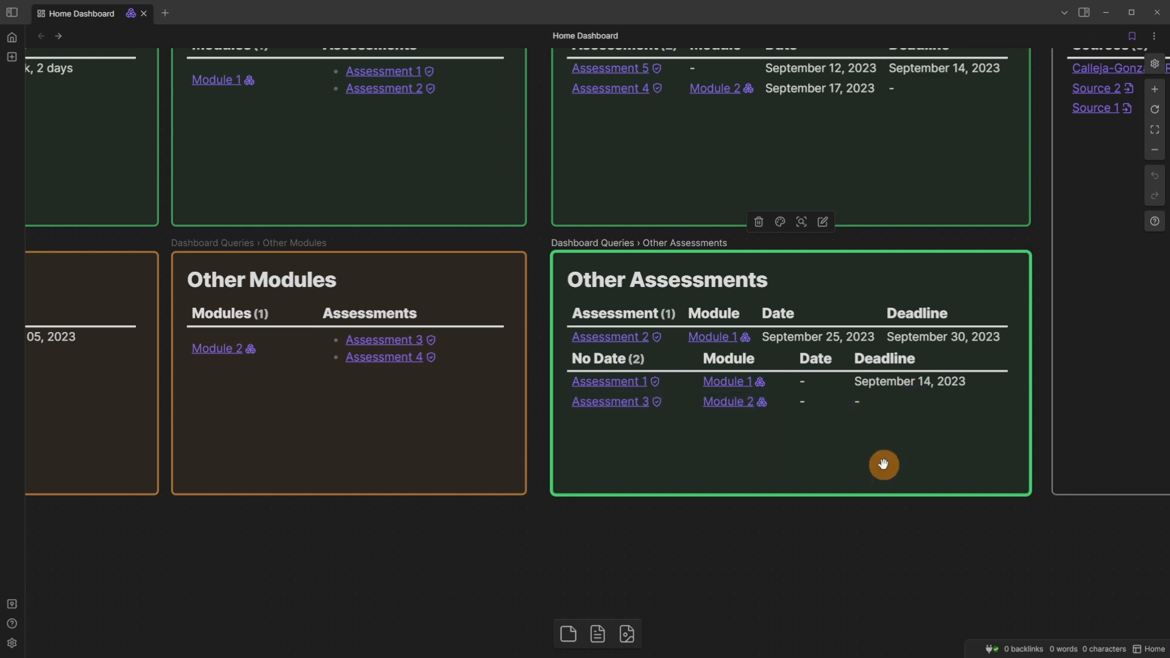
click(930, 243)
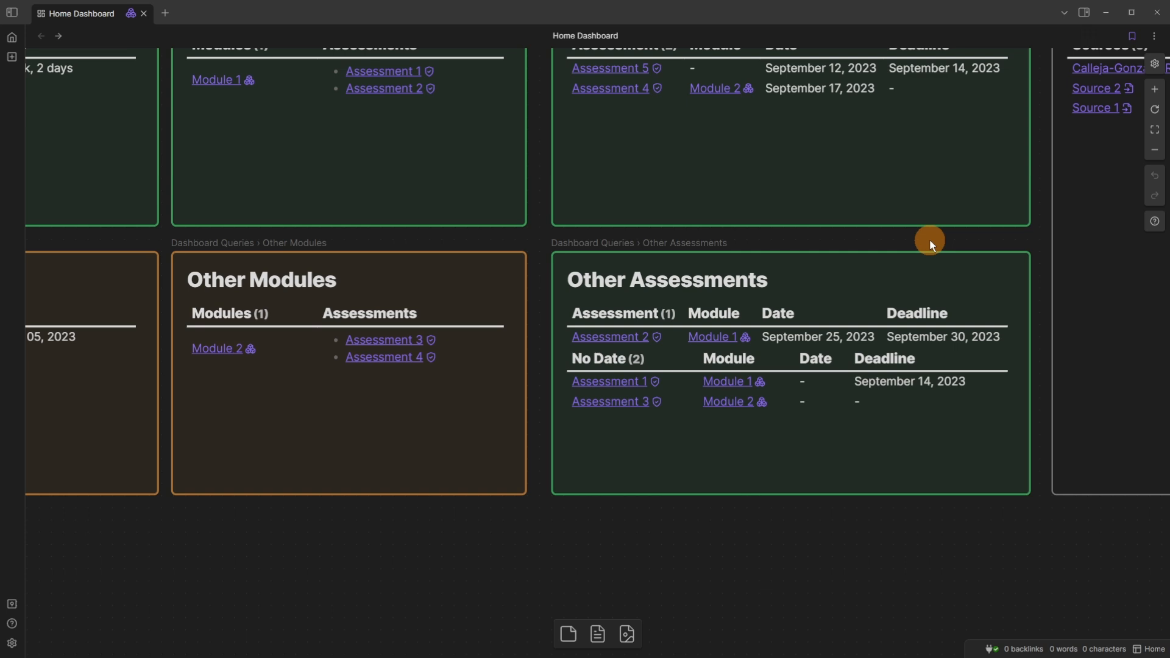
Examine the Sources card and preview its most recently created source note
scroll(930, 243, right, 8)
scroll(930, 243, up, 2)
click(680, 275)
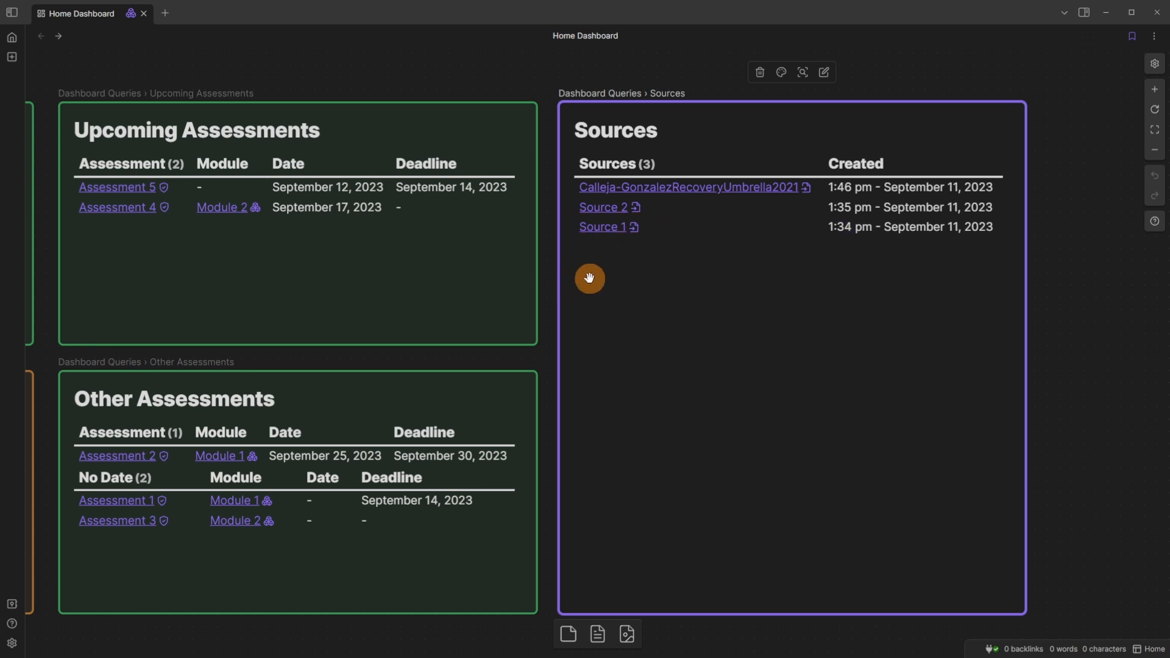
mouse_move(582, 187)
mouse_move(645, 193)
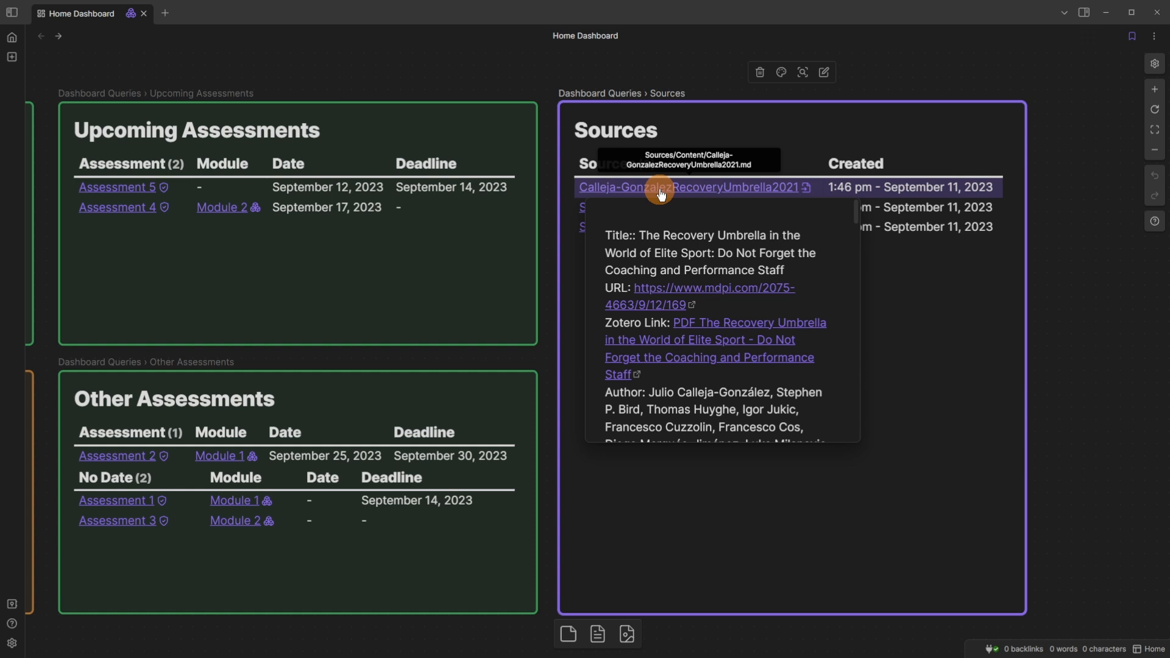
Open the most recently created source note from the Sources card, look through its imported highlights and source details, and close it
click(660, 189)
scroll(602, 273, down, 5)
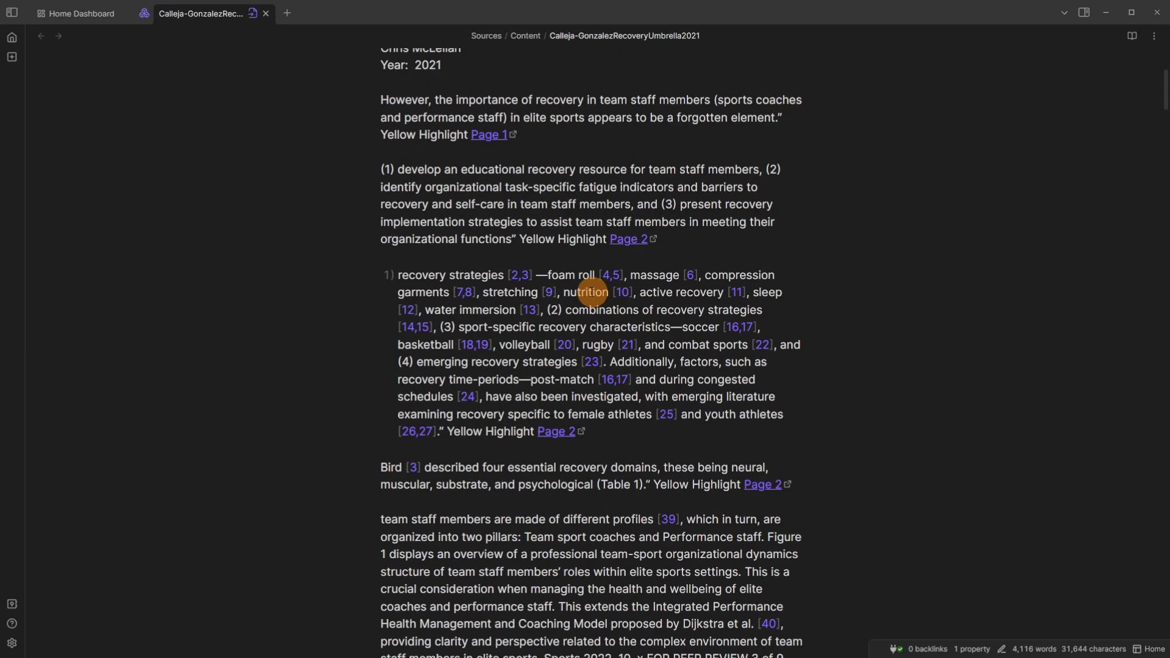
scroll(511, 300, down, 5)
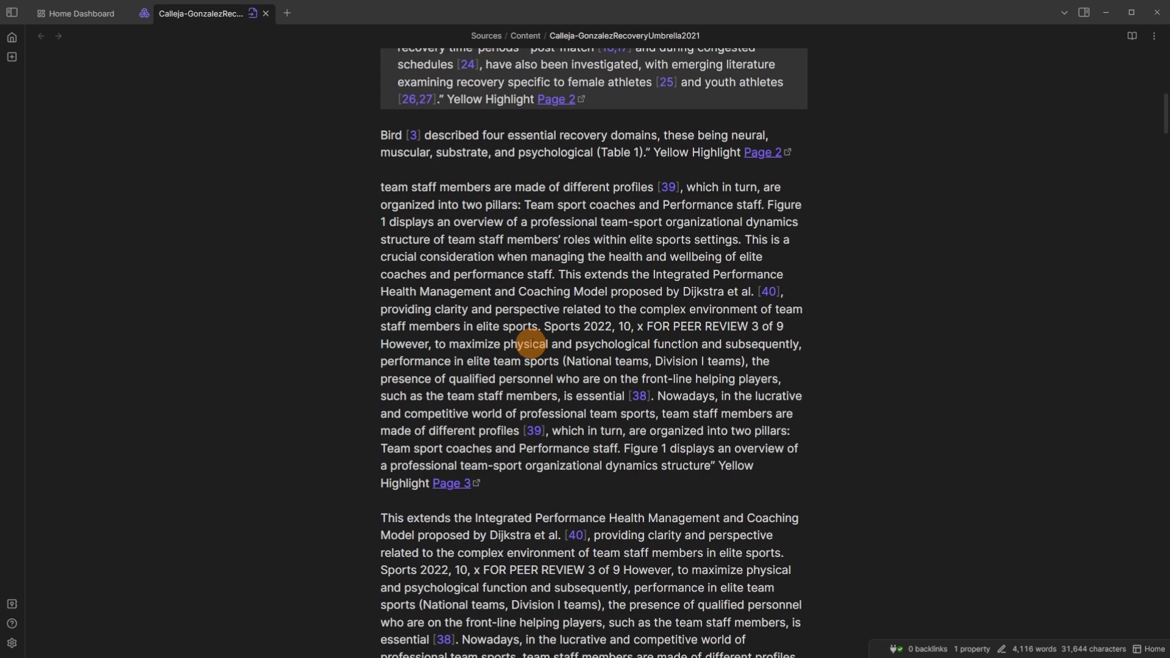
scroll(530, 280, up, 10)
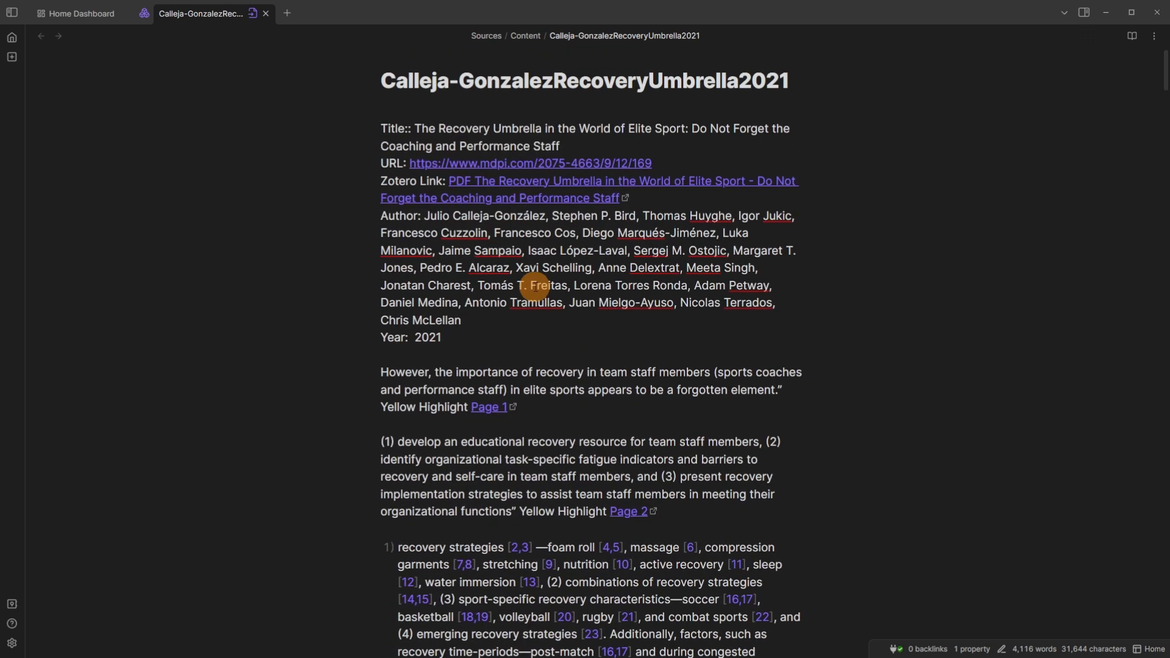
key(ctrl+w)
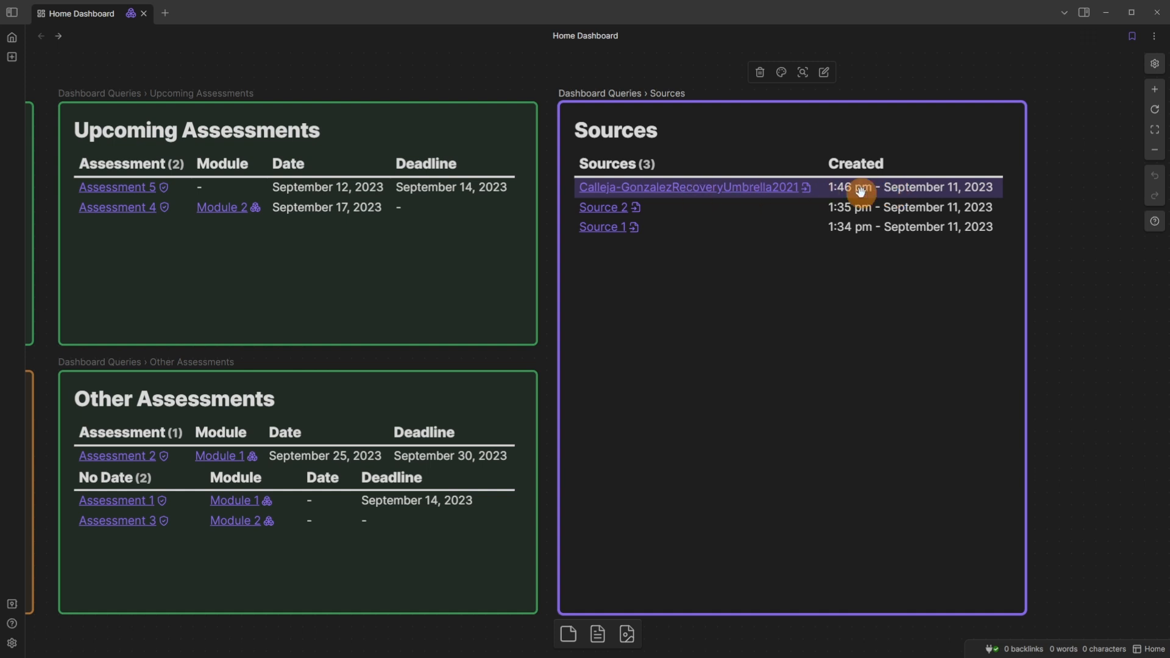
Reopen the newest source note from the Sources card and return to the home dashboard
click(731, 189)
click(647, 285)
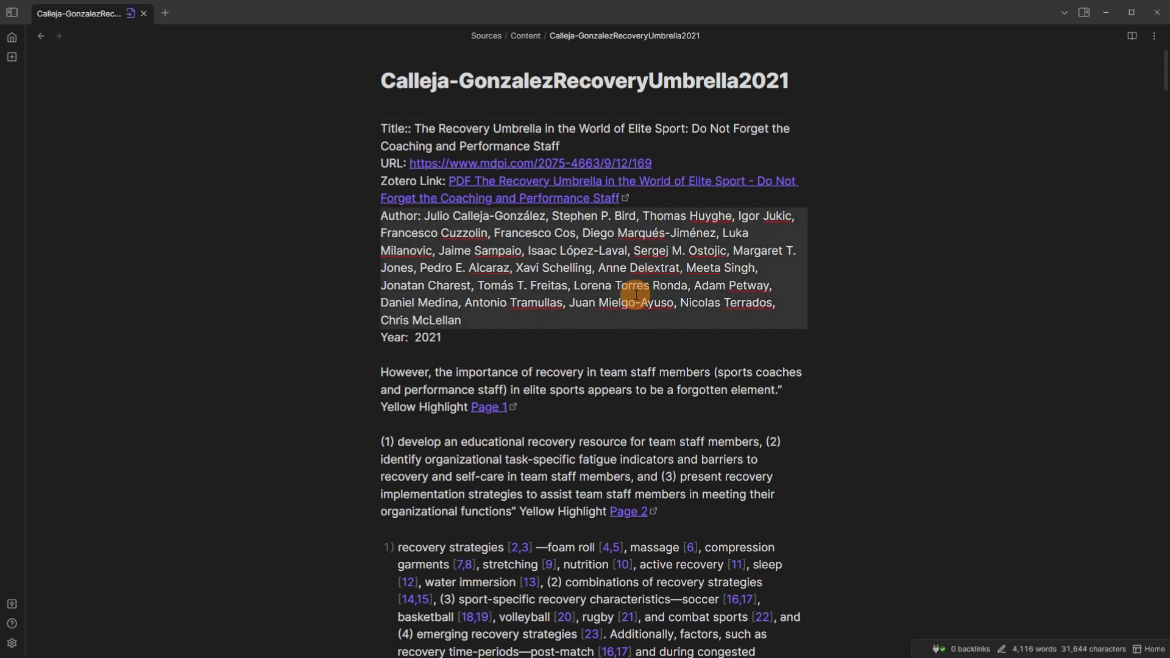
click(12, 37)
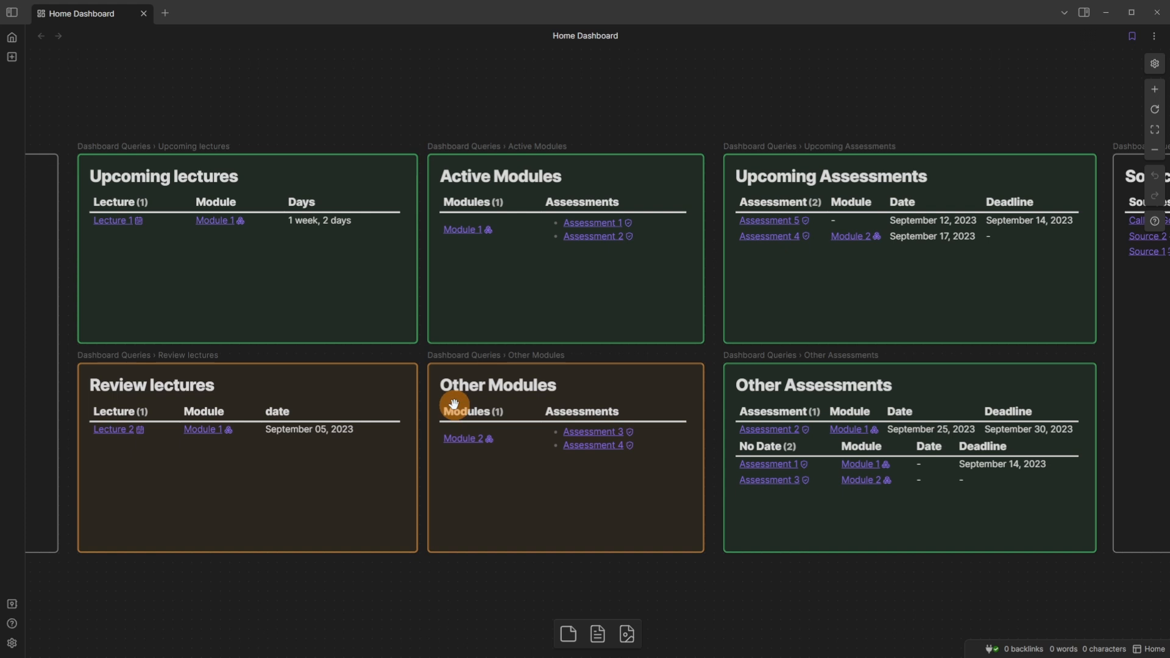
Open Assessment 1 from the Tasks card, look over its task list, and return to the home dashboard
drag(170, 326, 620, 320)
click(378, 286)
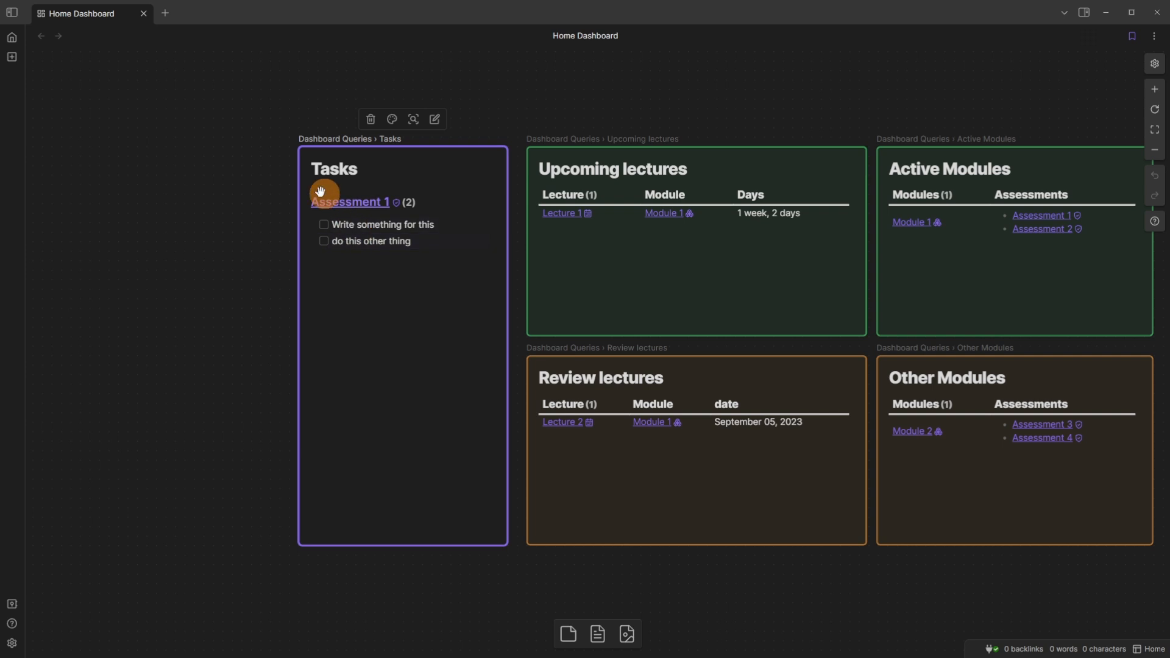
mouse_move(352, 203)
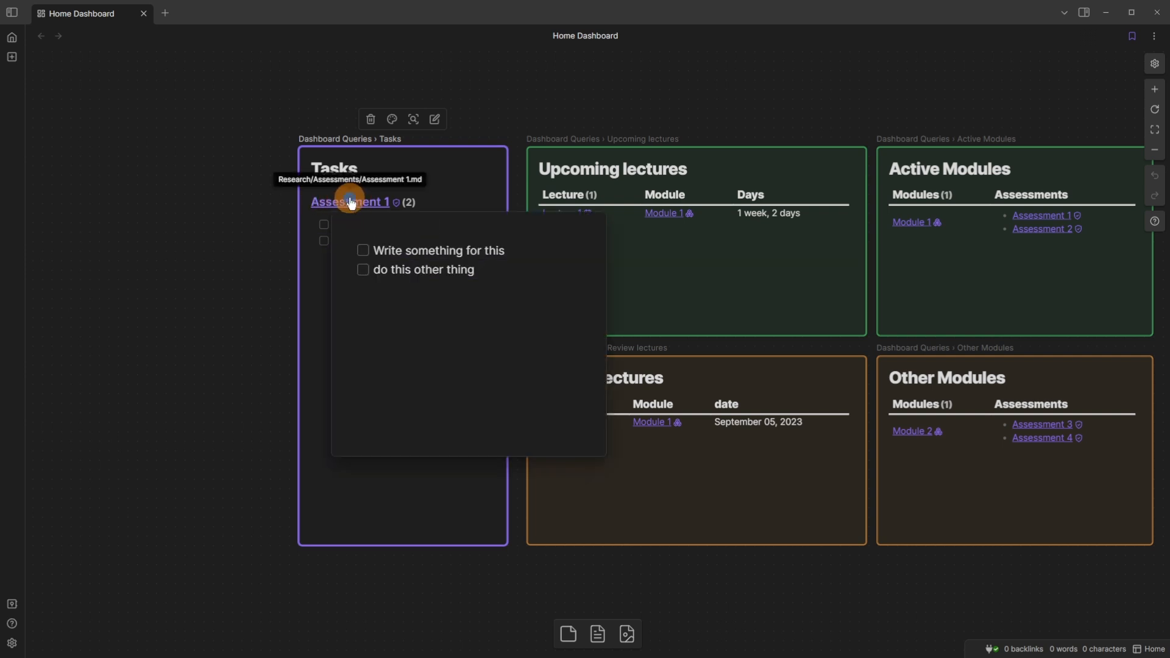
click(351, 203)
click(465, 164)
click(551, 111)
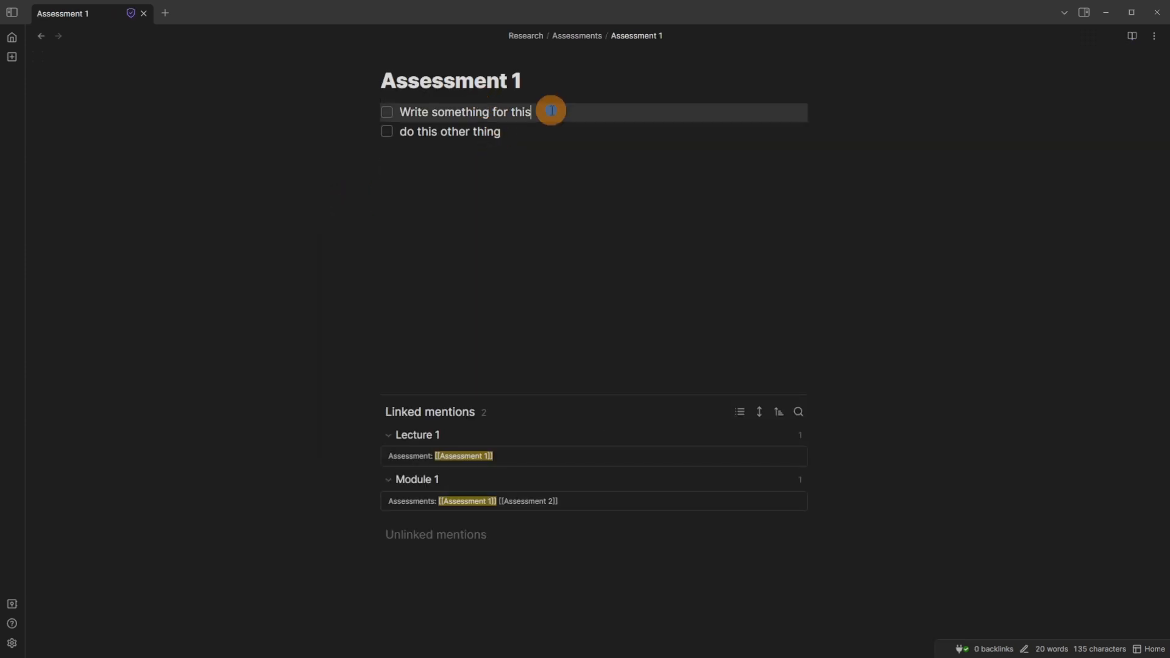
click(512, 174)
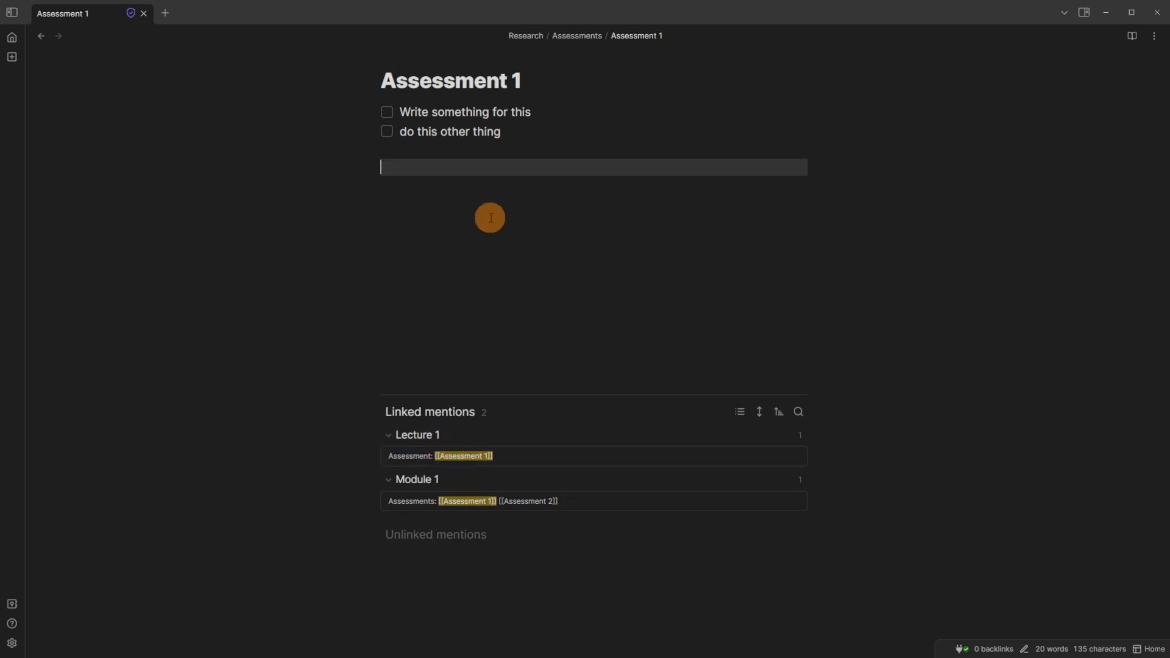
click(12, 37)
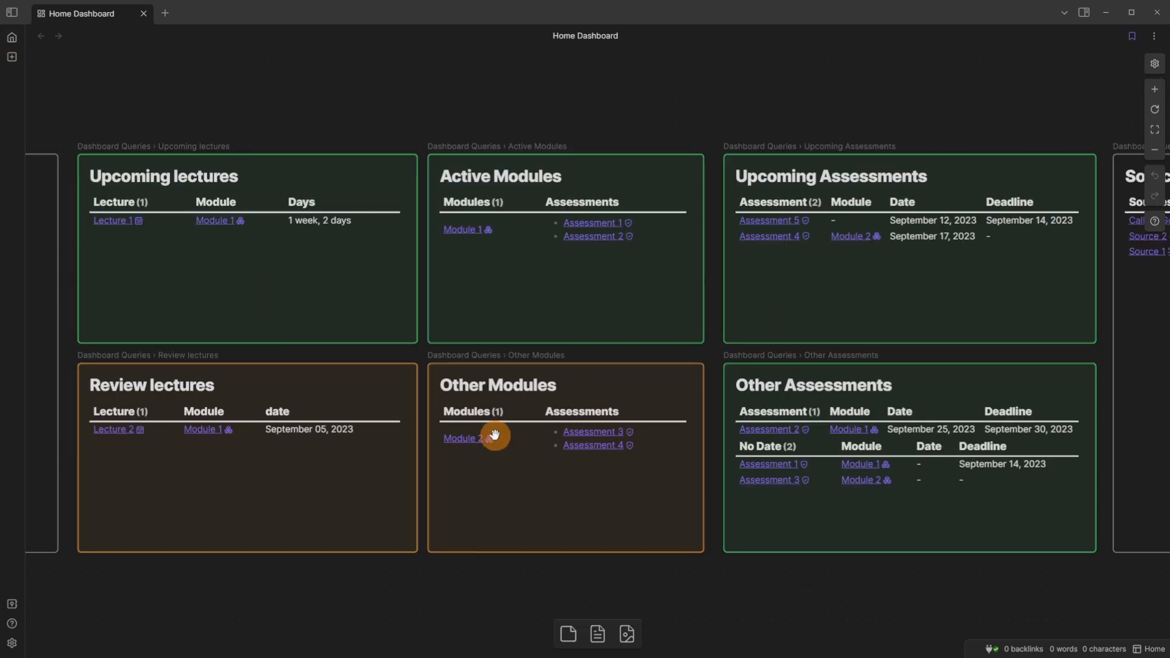
Show the sidebar, open Module 1 from the Upcoming lectures card, and return to the dashboard using the Home bookmark
click(12, 12)
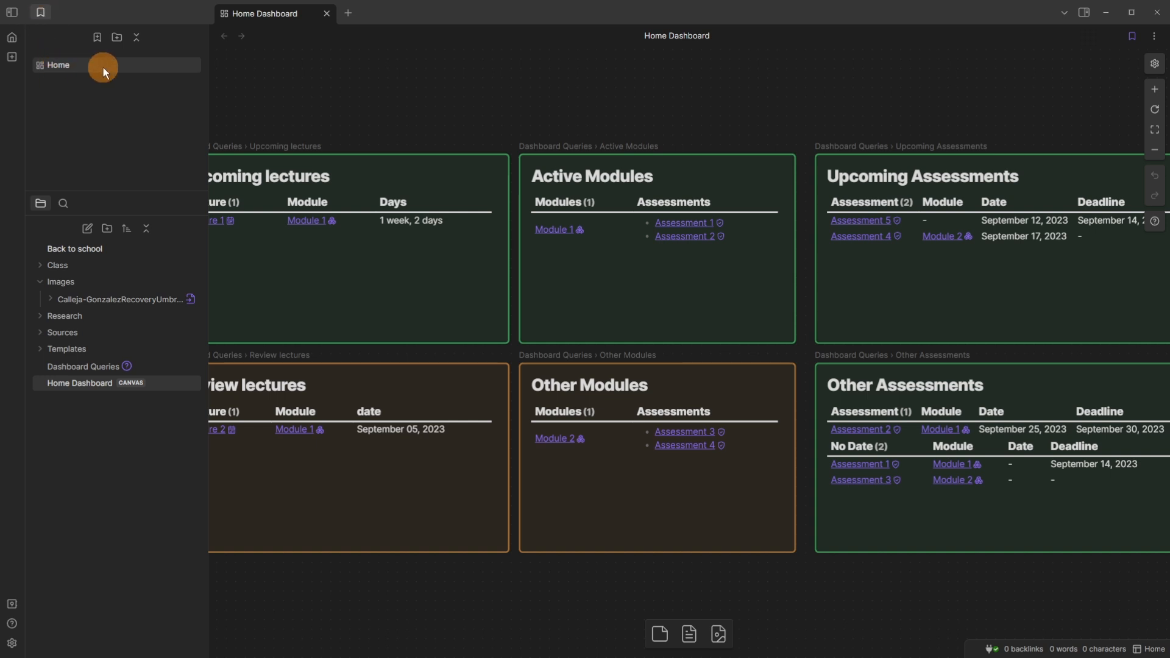
click(331, 235)
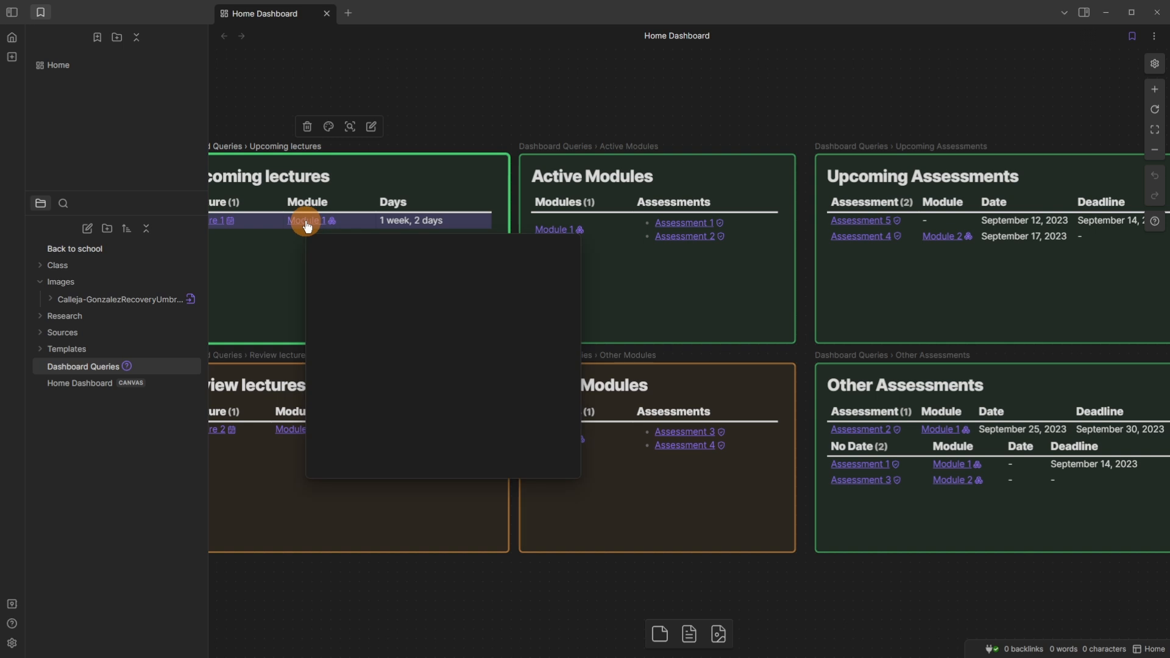
click(305, 221)
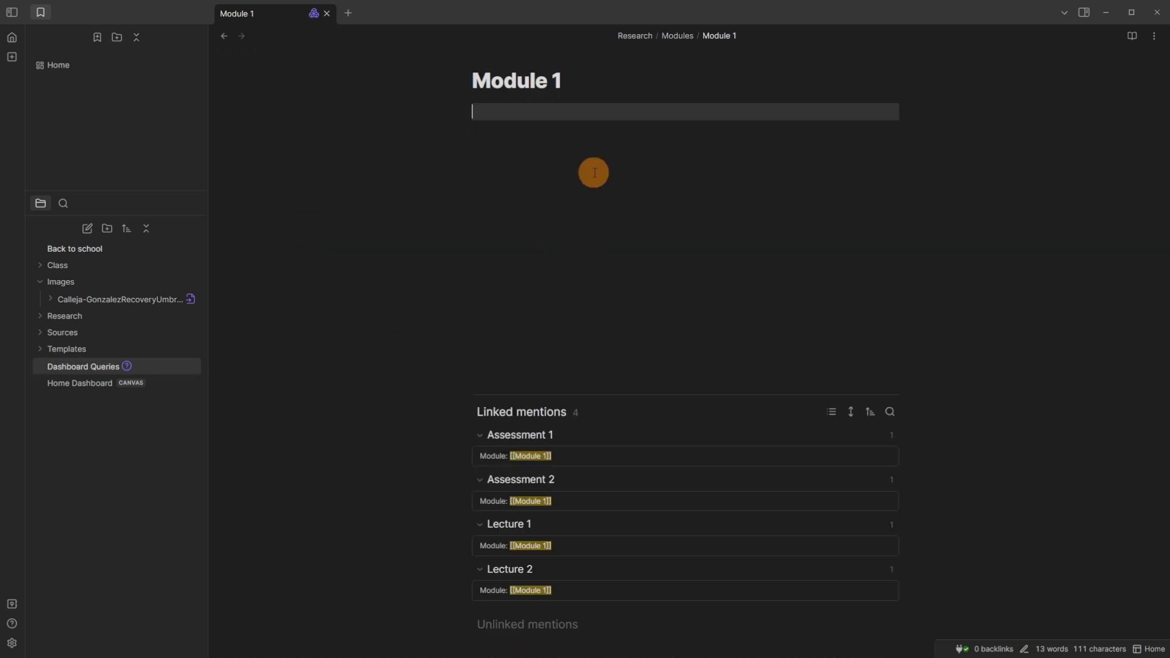
click(74, 64)
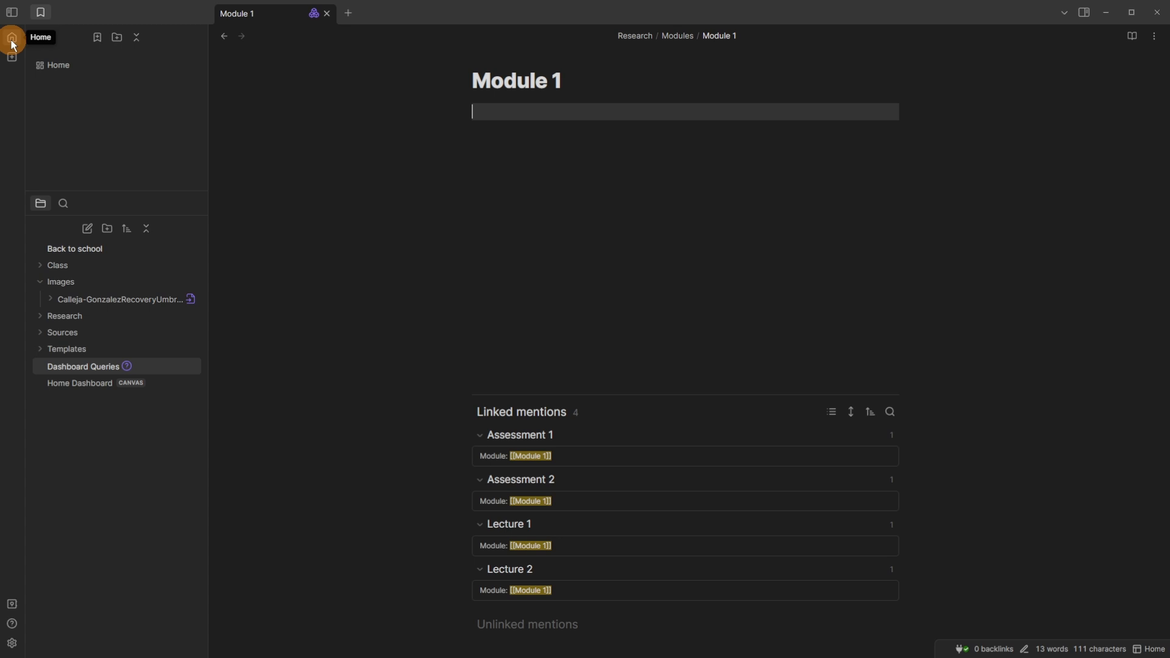
click(67, 64)
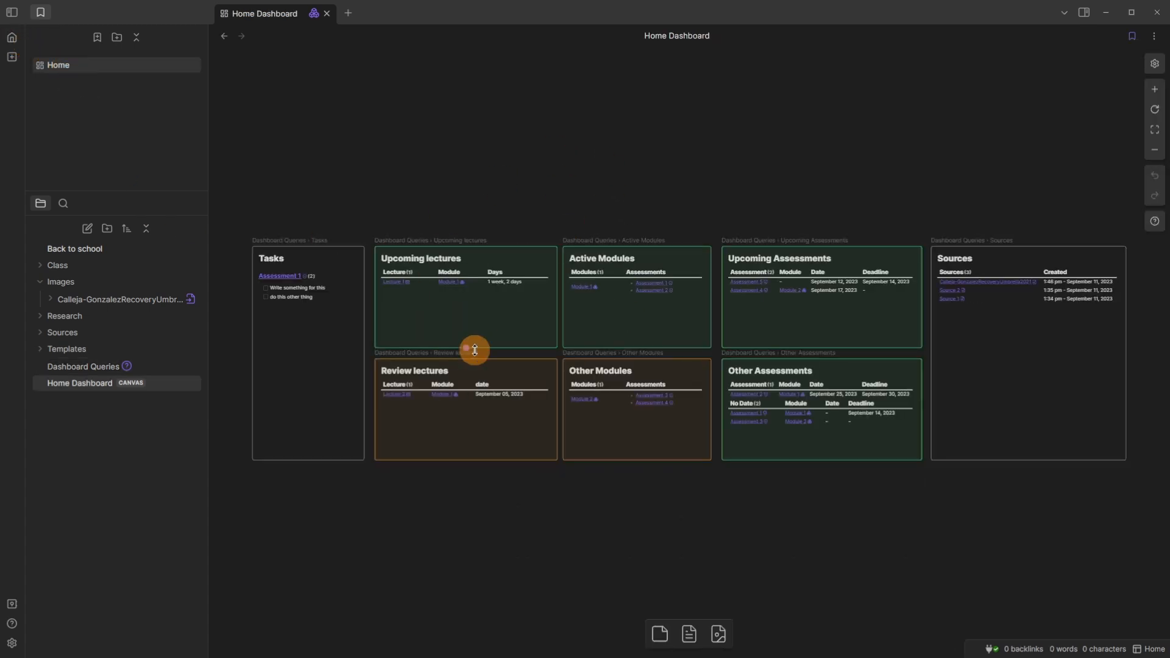
click(11, 37)
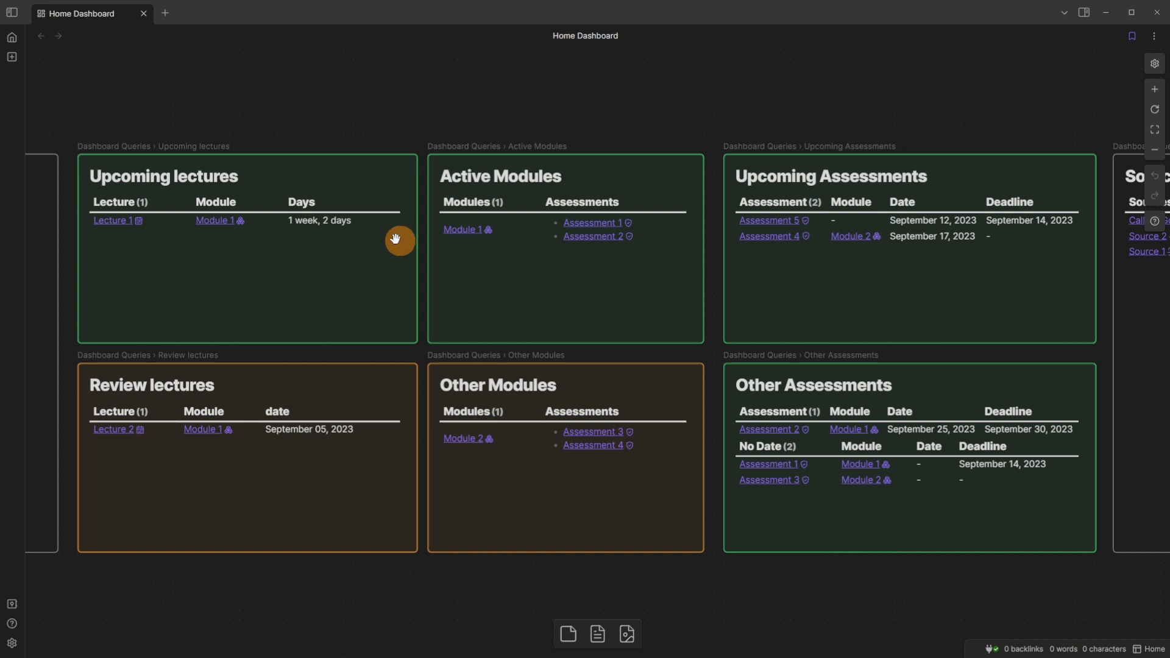
Show the file explorer, view the notes inside the Class folder, and collapse the folder
click(11, 12)
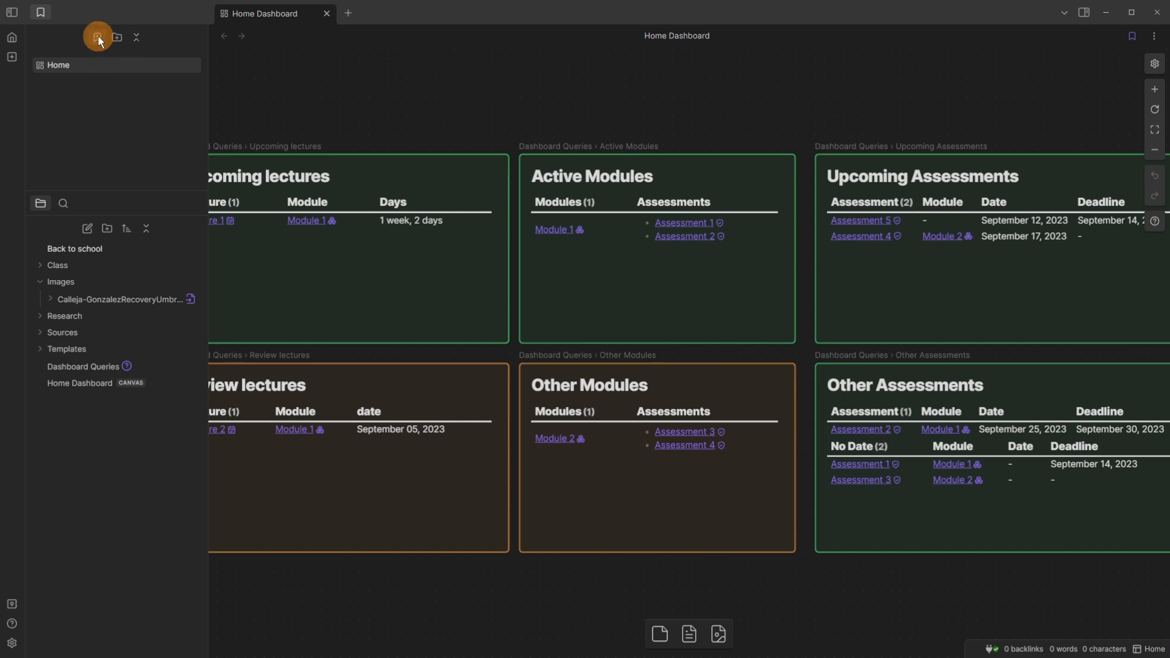
click(75, 264)
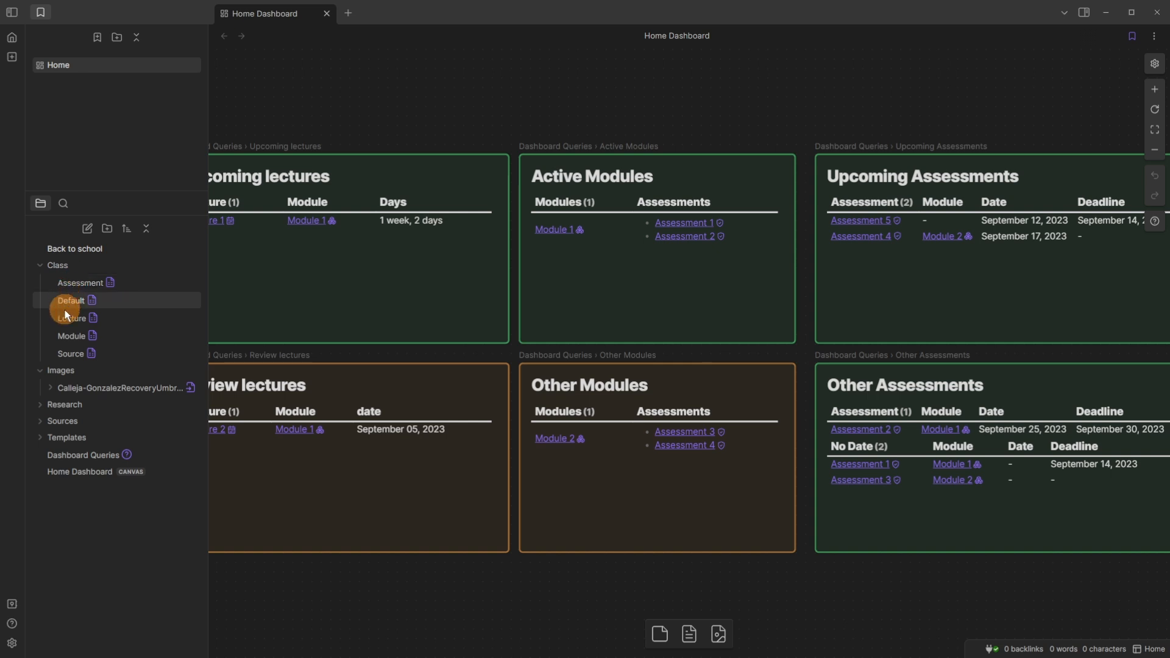
click(68, 266)
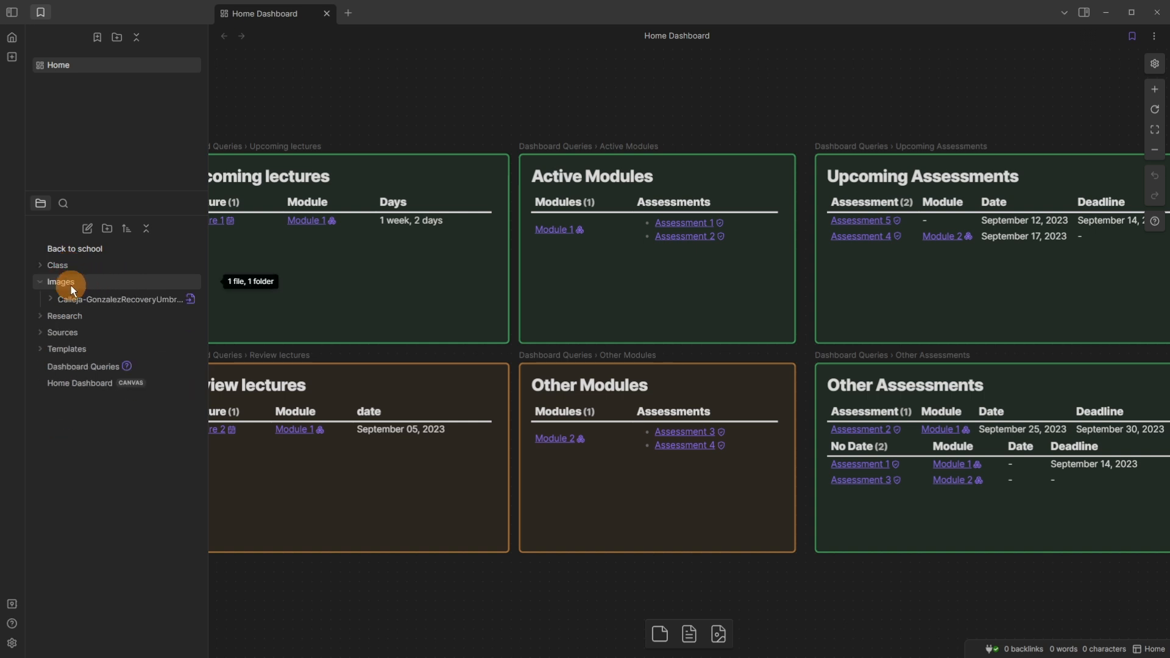
Check the Images folder's attachment-folder option, view image-3-x42-y281 in its subfolder, and go back to the dashboard
right_click(71, 285)
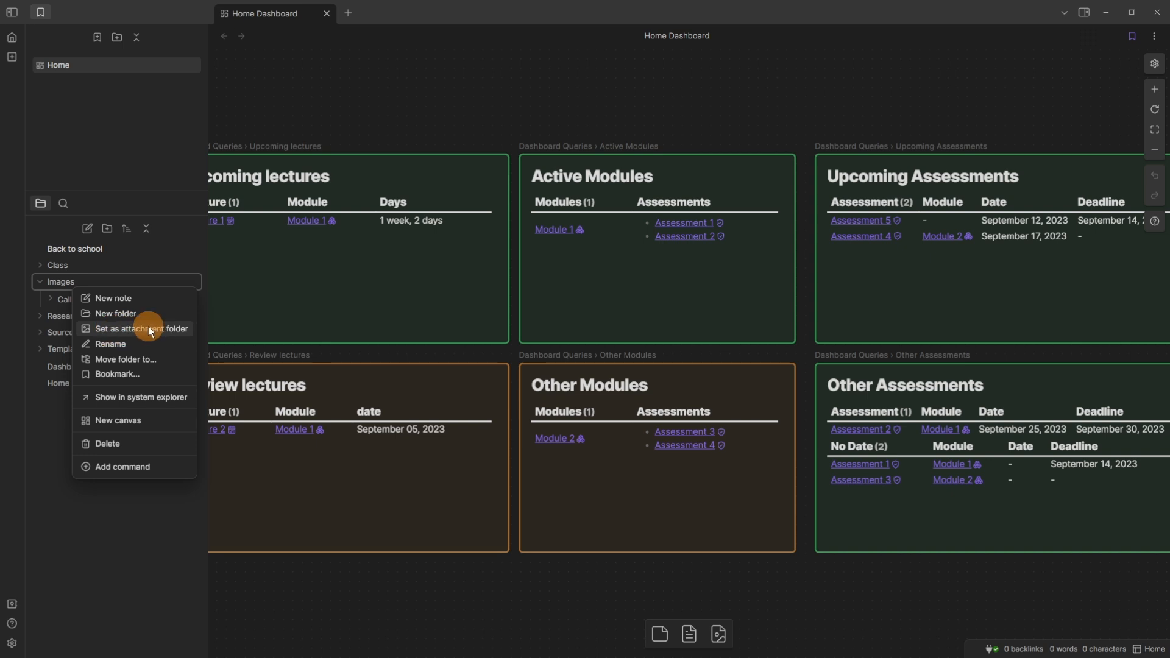
click(97, 153)
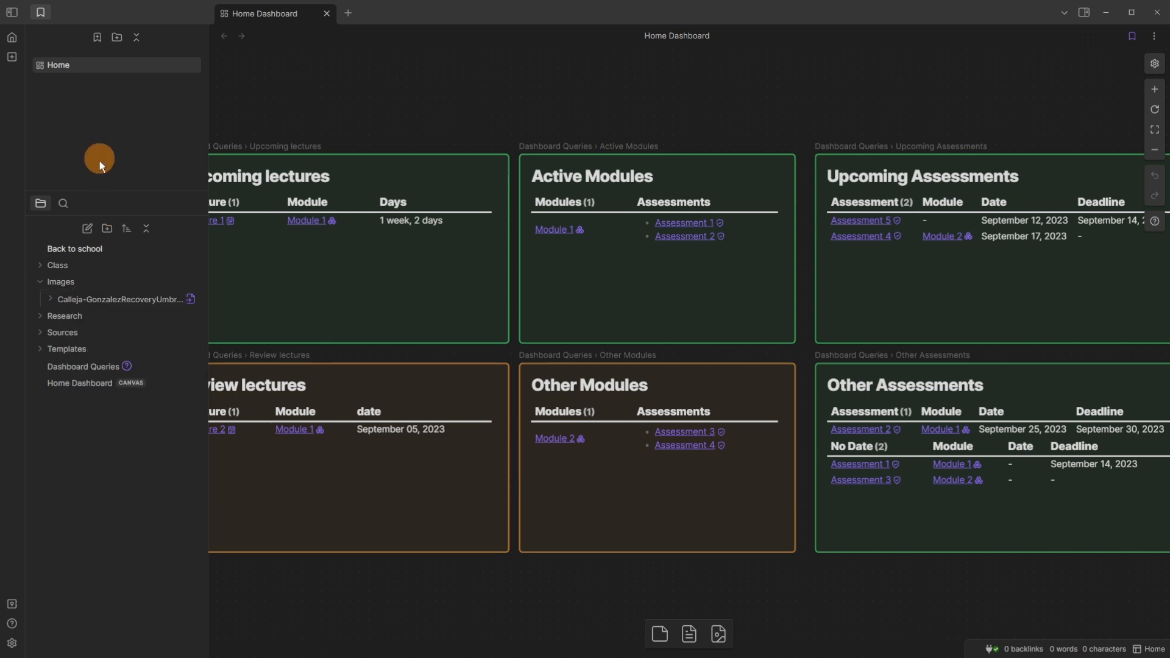
click(95, 299)
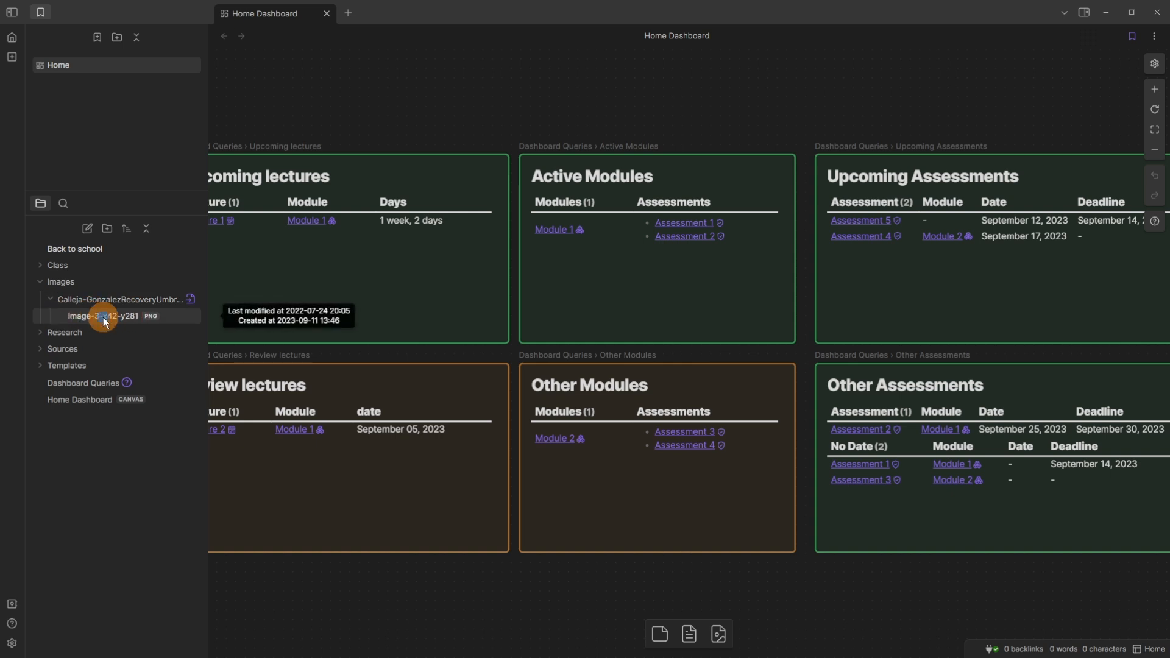
click(103, 317)
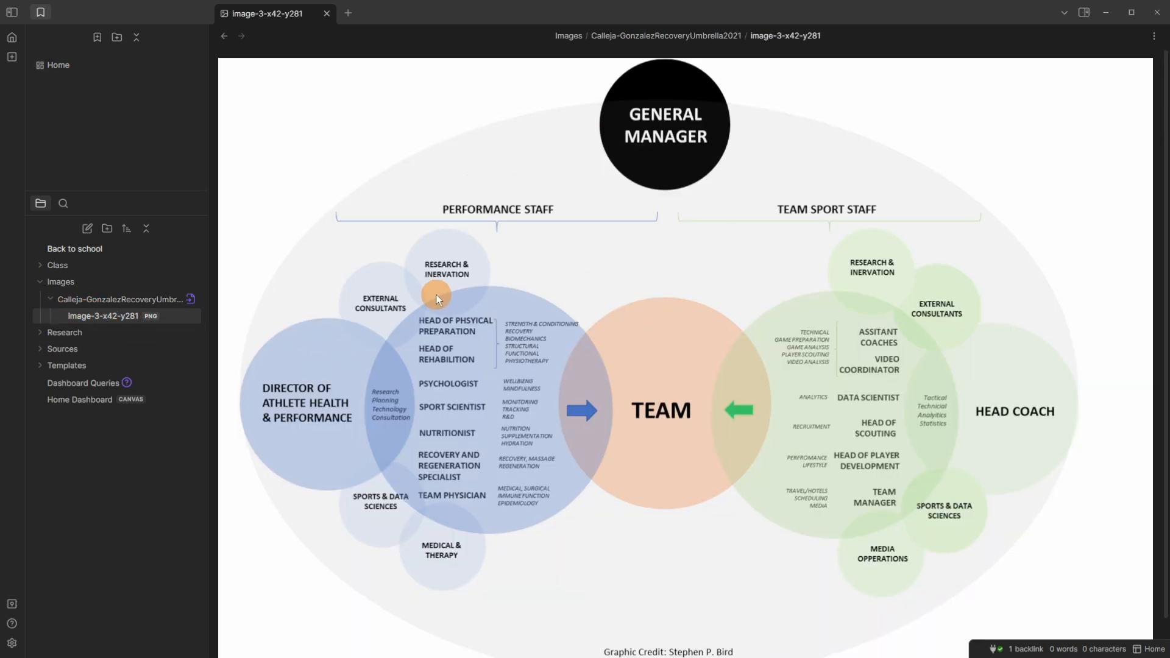
click(225, 37)
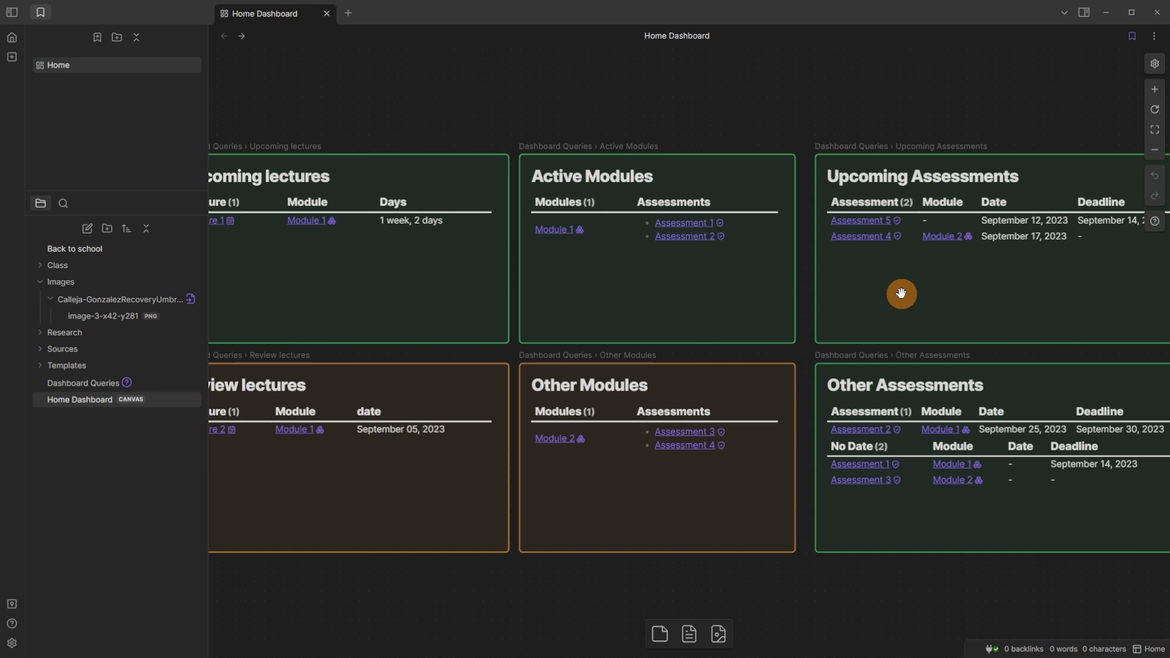
Open the newest source note from the Sources card and locate its embedded team staff diagram
drag(902, 292, 483, 293)
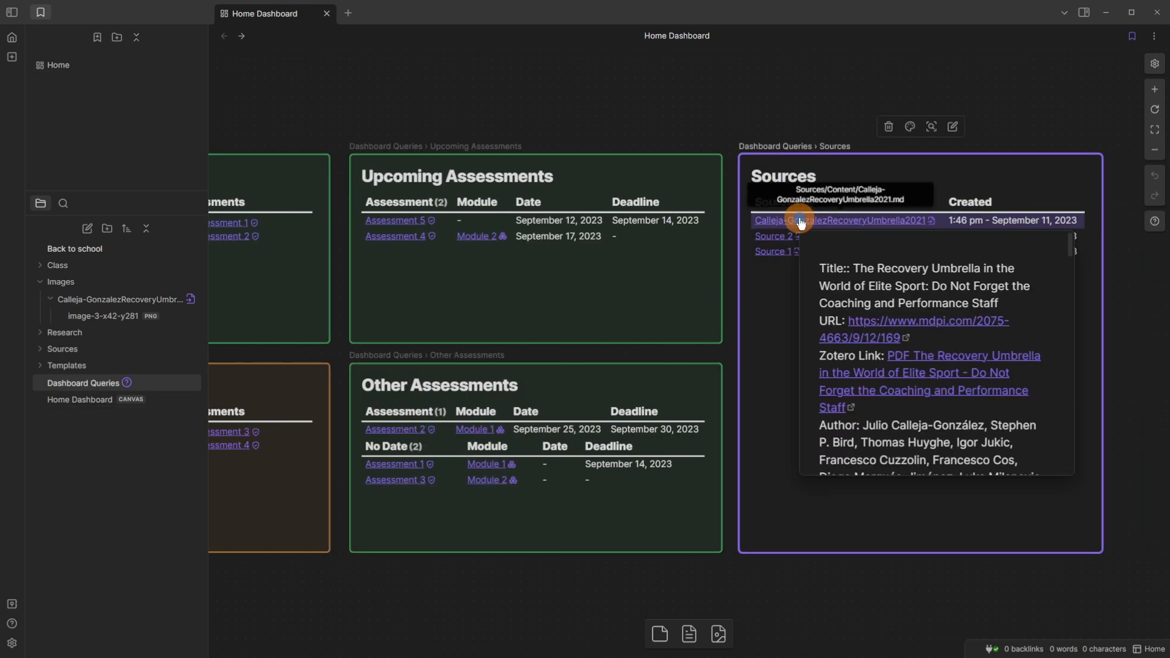
click(796, 221)
scroll(647, 338, down, 10)
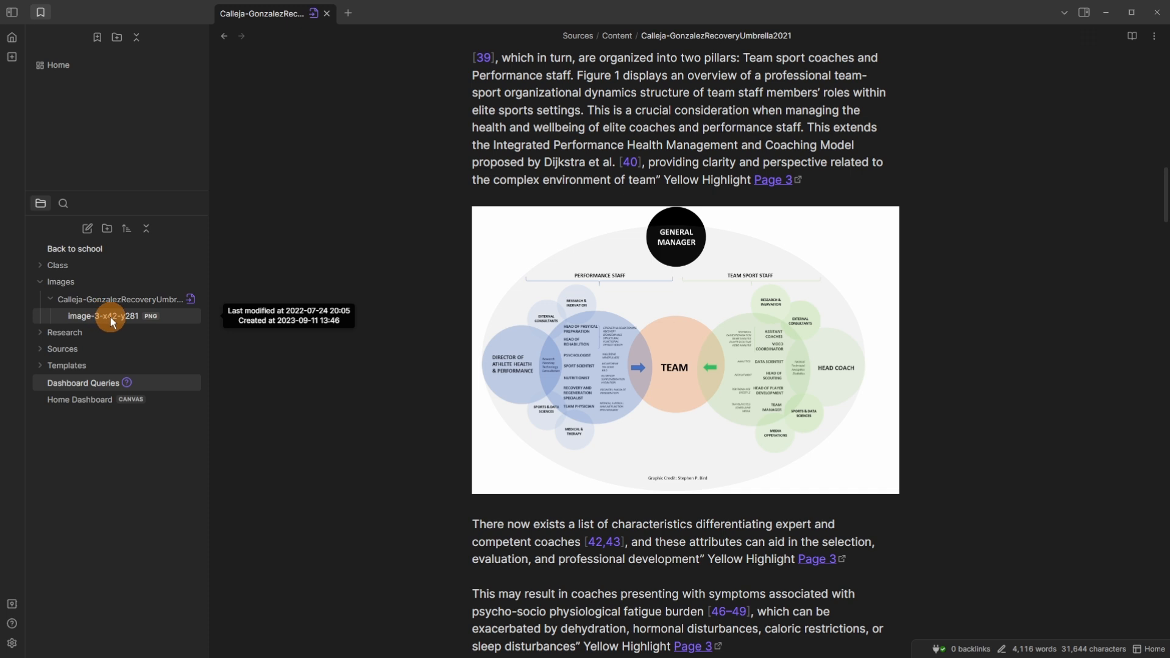
Collapse the Images folder, view the Assessments and Modules subfolders inside Research, and collapse them again
click(84, 280)
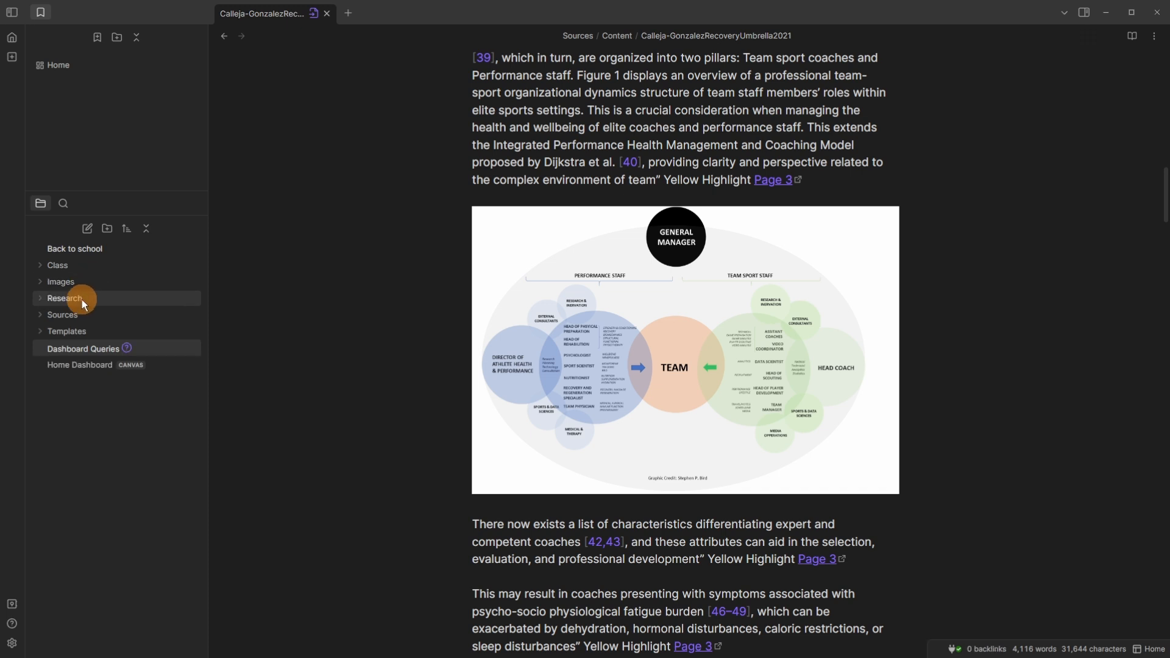
click(81, 299)
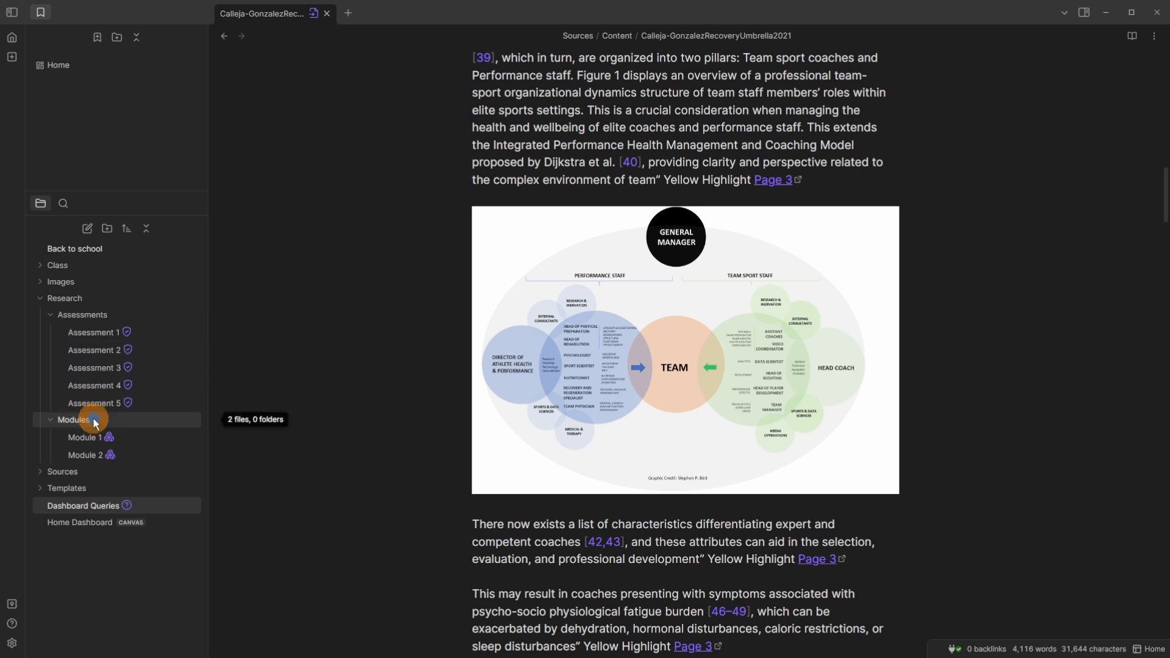
click(90, 418)
click(74, 313)
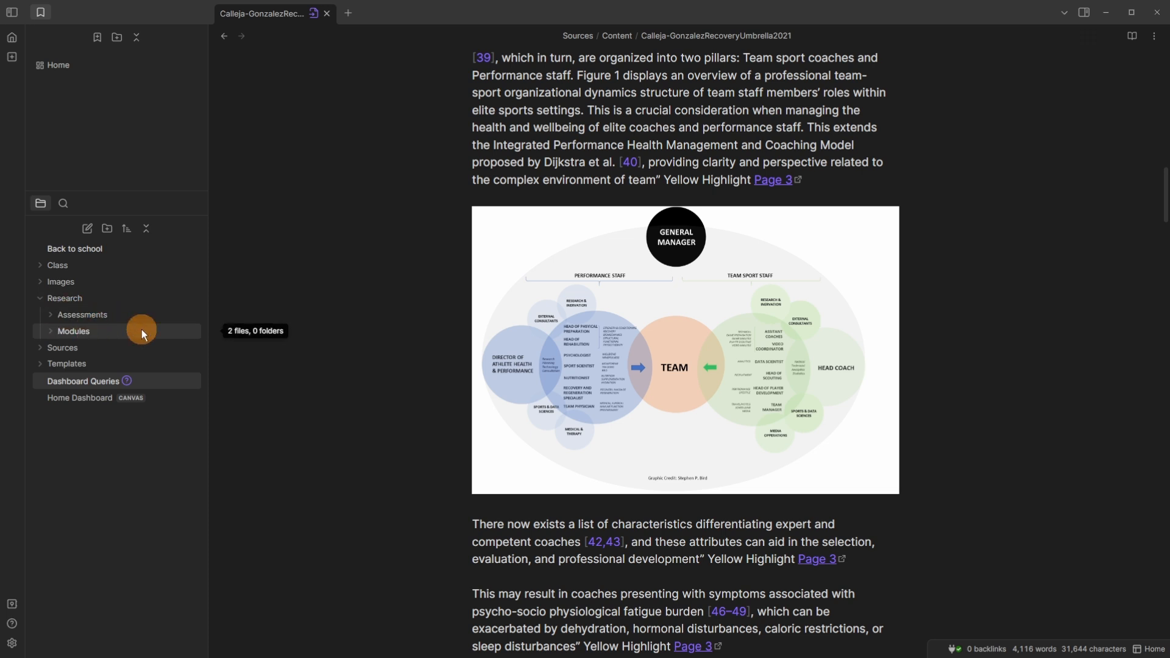
click(93, 301)
View the notes in the Sources folder's Content subfolder, collapse it, and return to the lecture and module cards on the Home Dashboard
click(76, 316)
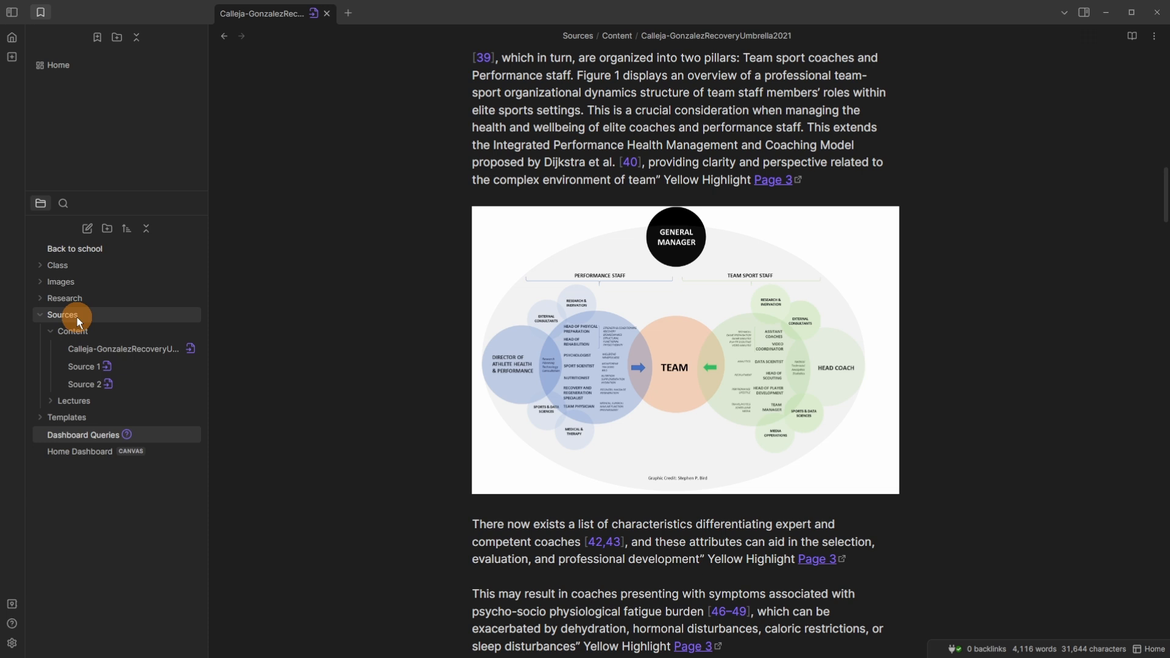
click(82, 331)
click(100, 333)
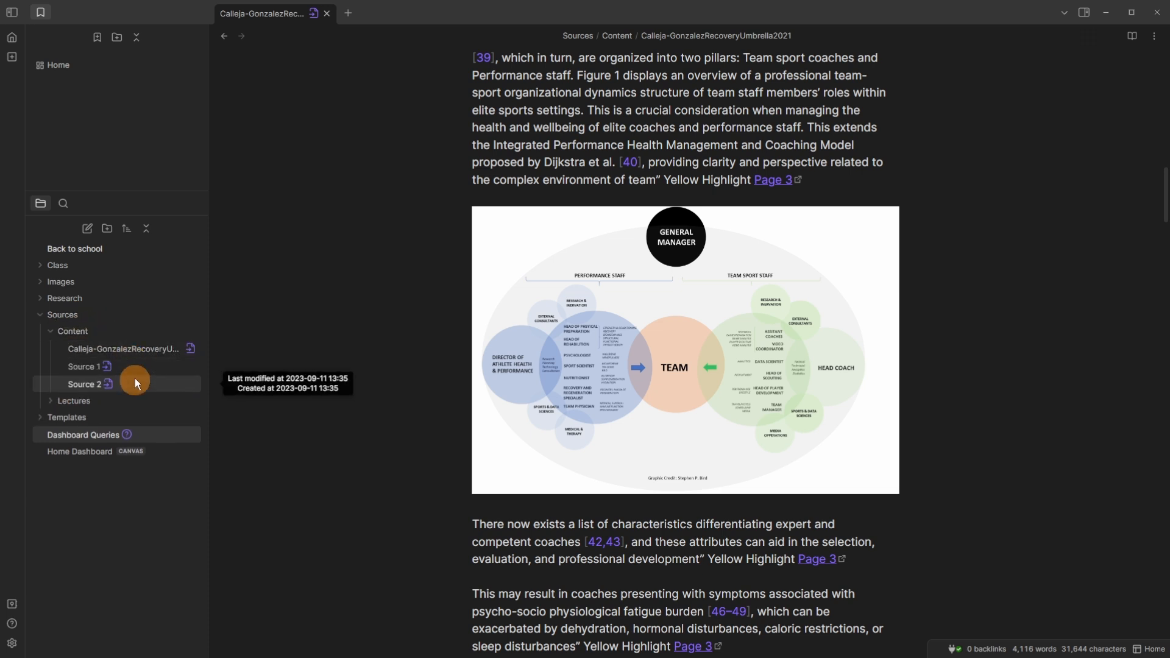
click(103, 333)
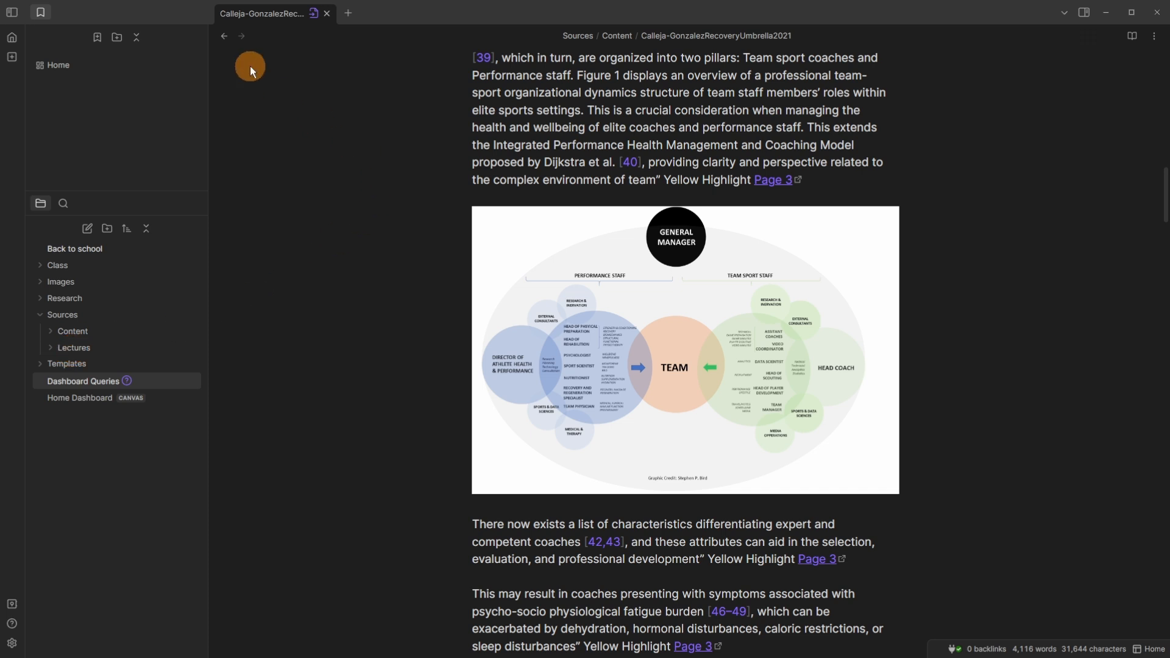
click(125, 63)
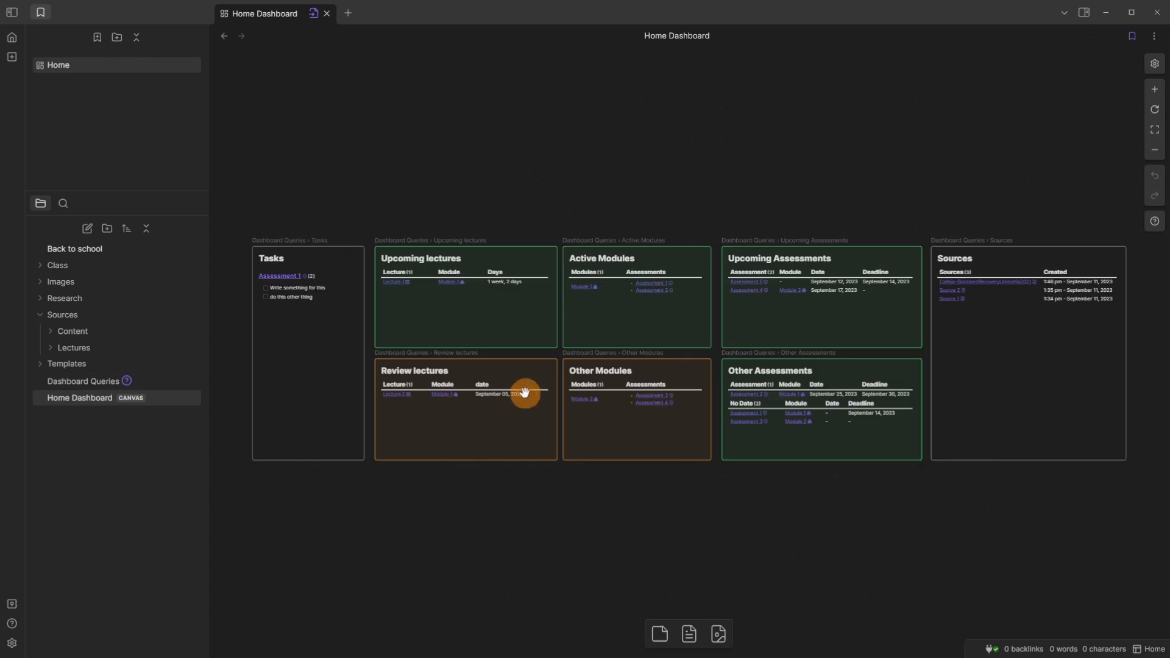
scroll(545, 361, up, 5)
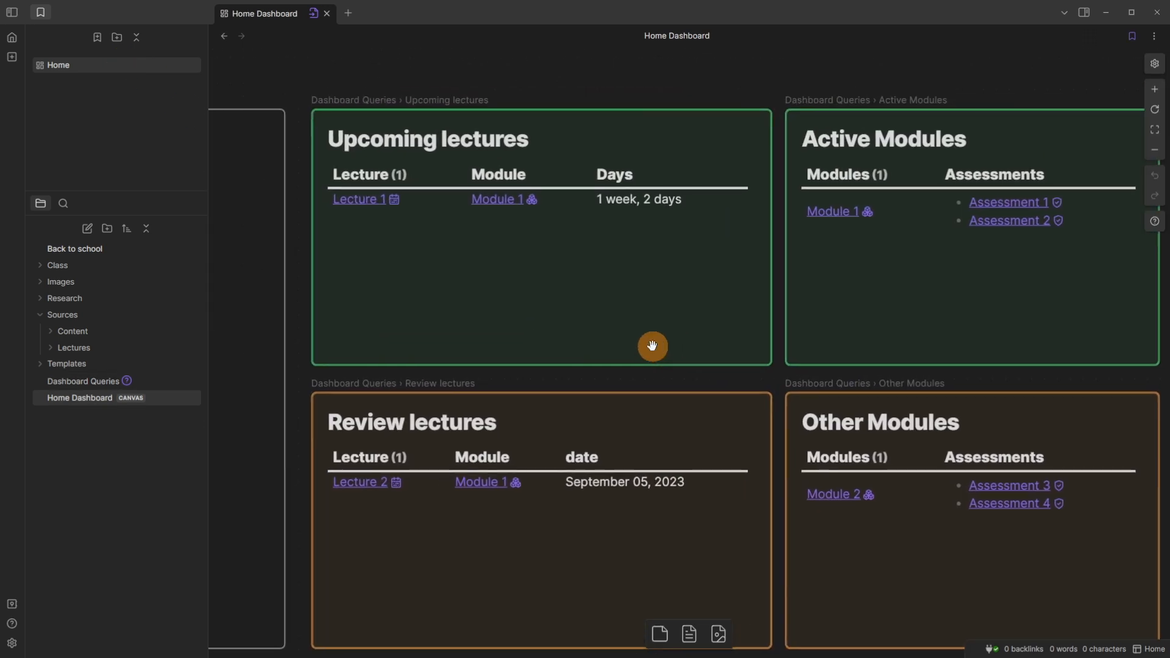
Add a link to Module 2 in the body of the Lecture 1 note in Sources' Lectures folder, and remove it again
click(107, 349)
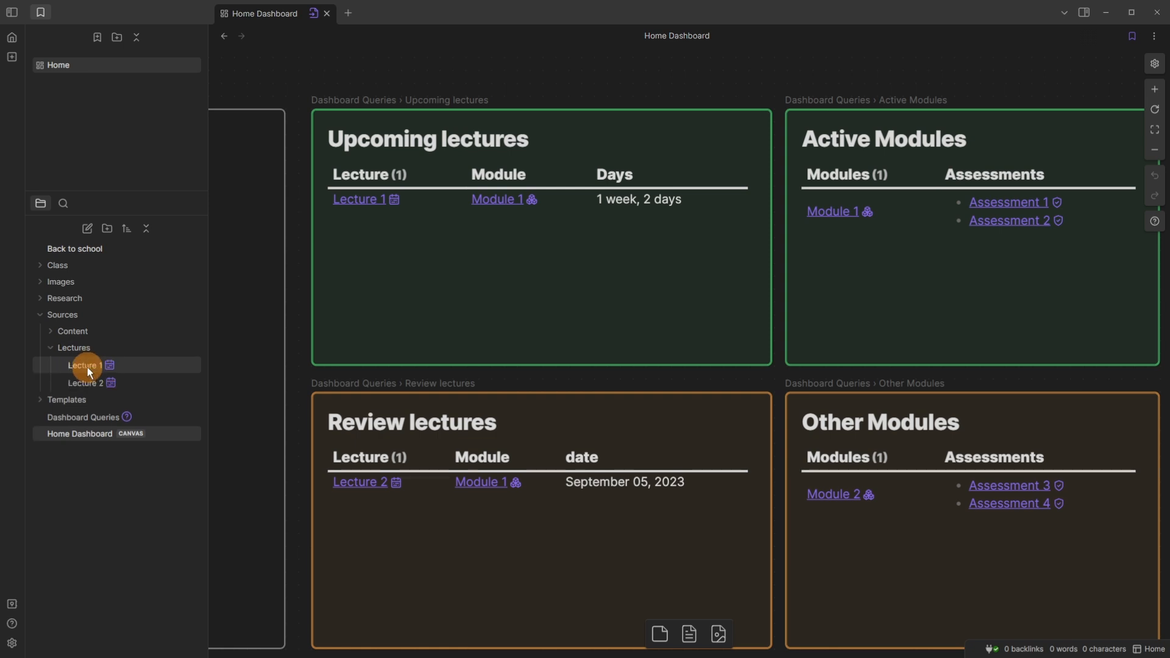
click(87, 365)
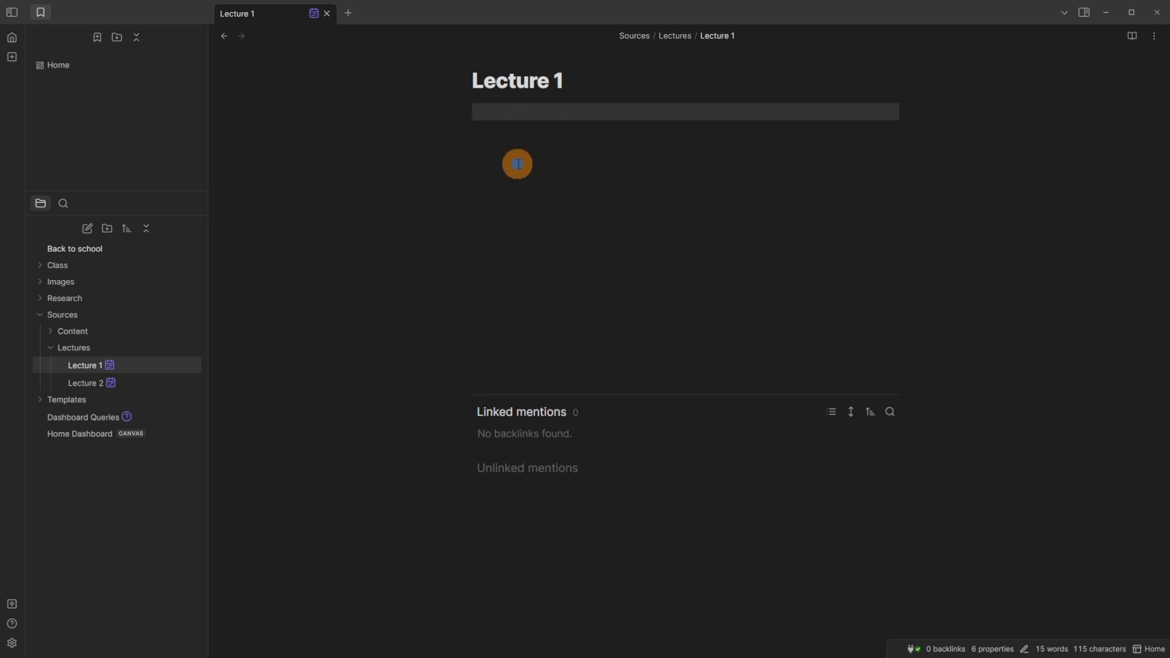
key(Return)
key(Return)
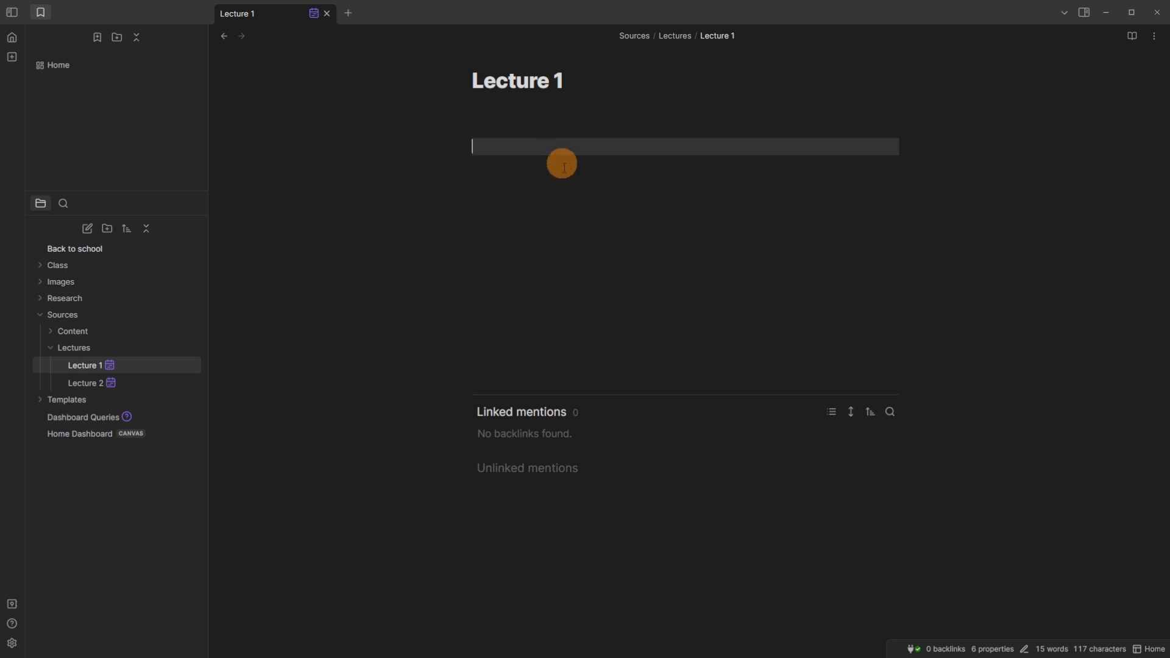
text([[)
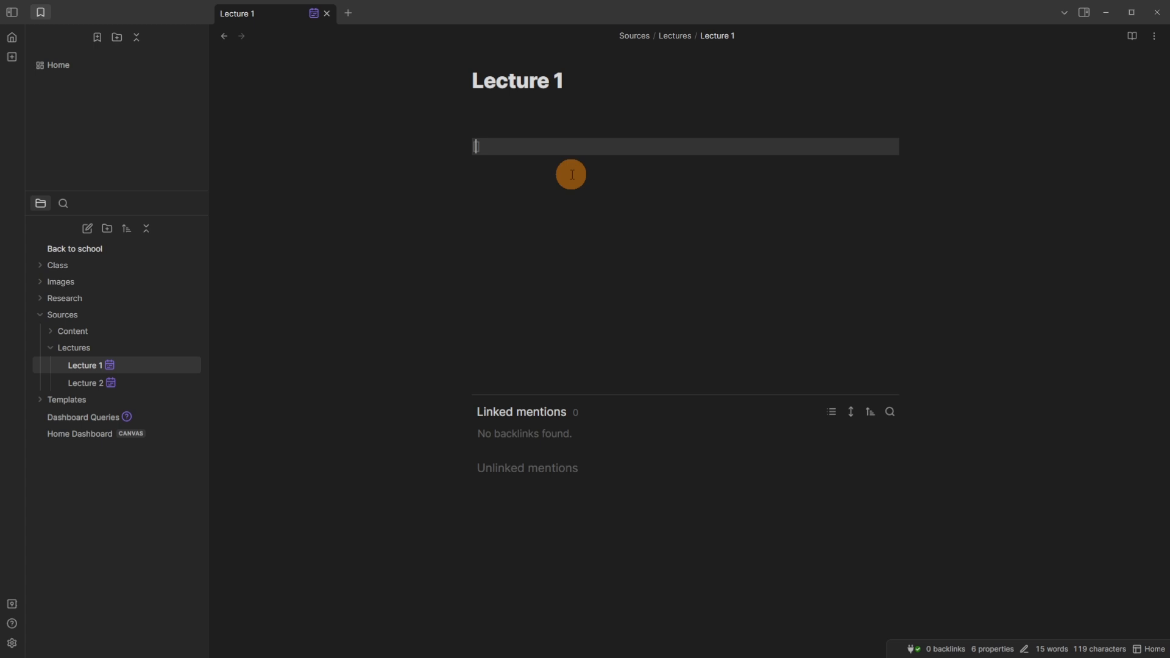
text(mod)
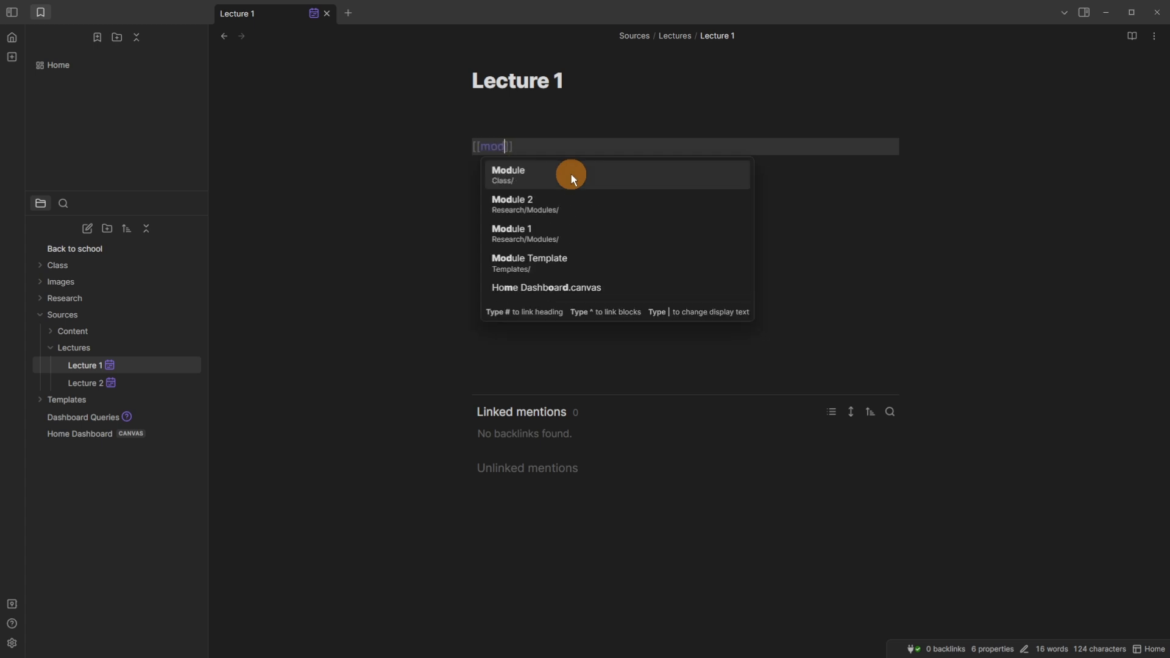
key(Down)
key(Return)
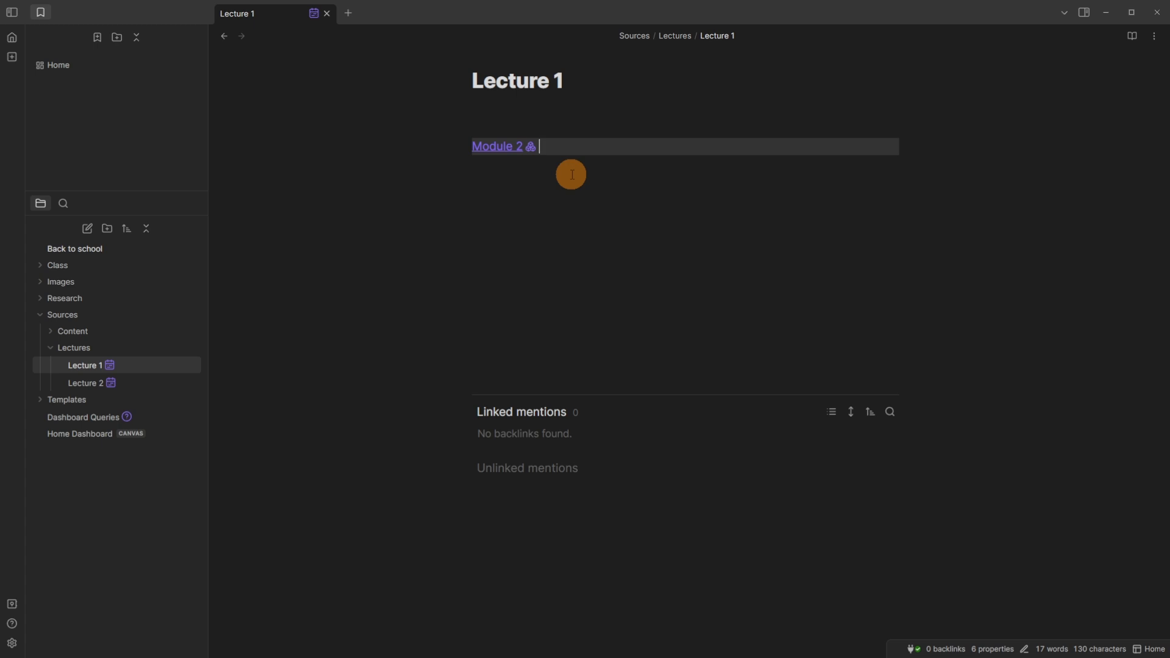
click(93, 298)
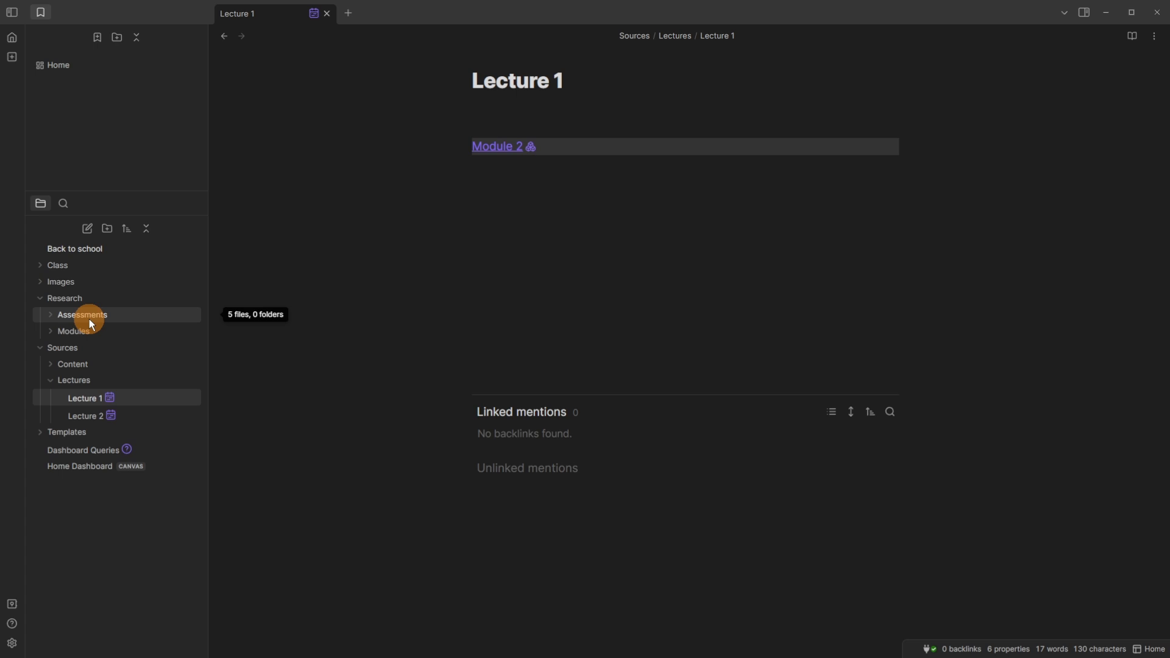
click(506, 171)
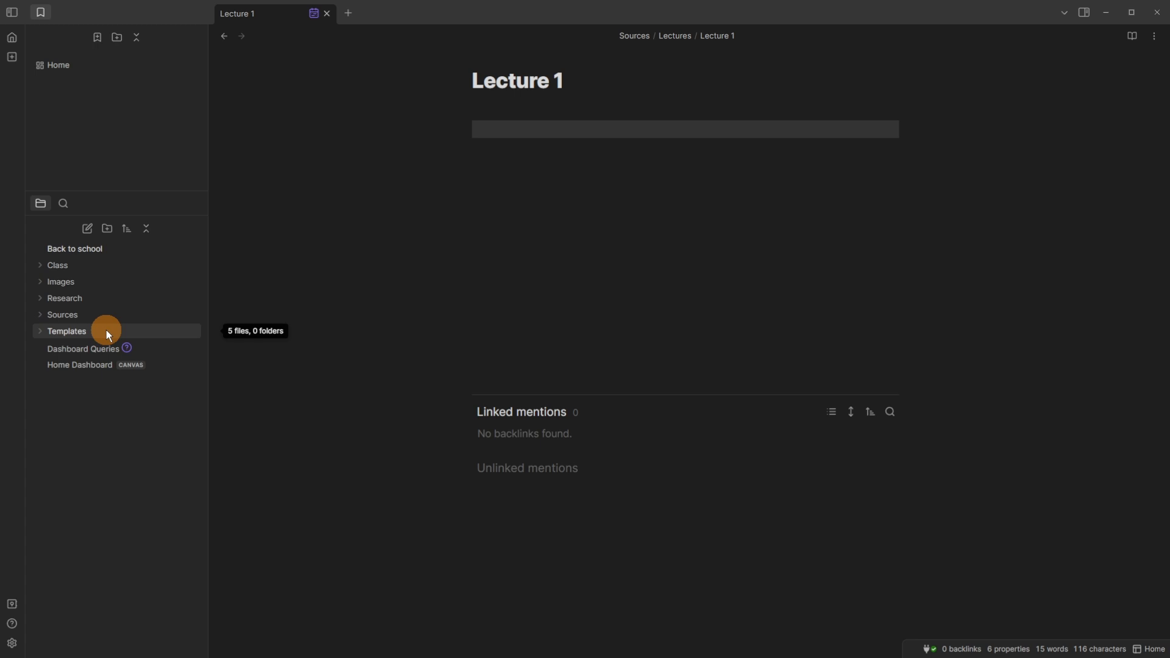
Open the Assessment Template note from the Templates folder and show its file properties
click(106, 330)
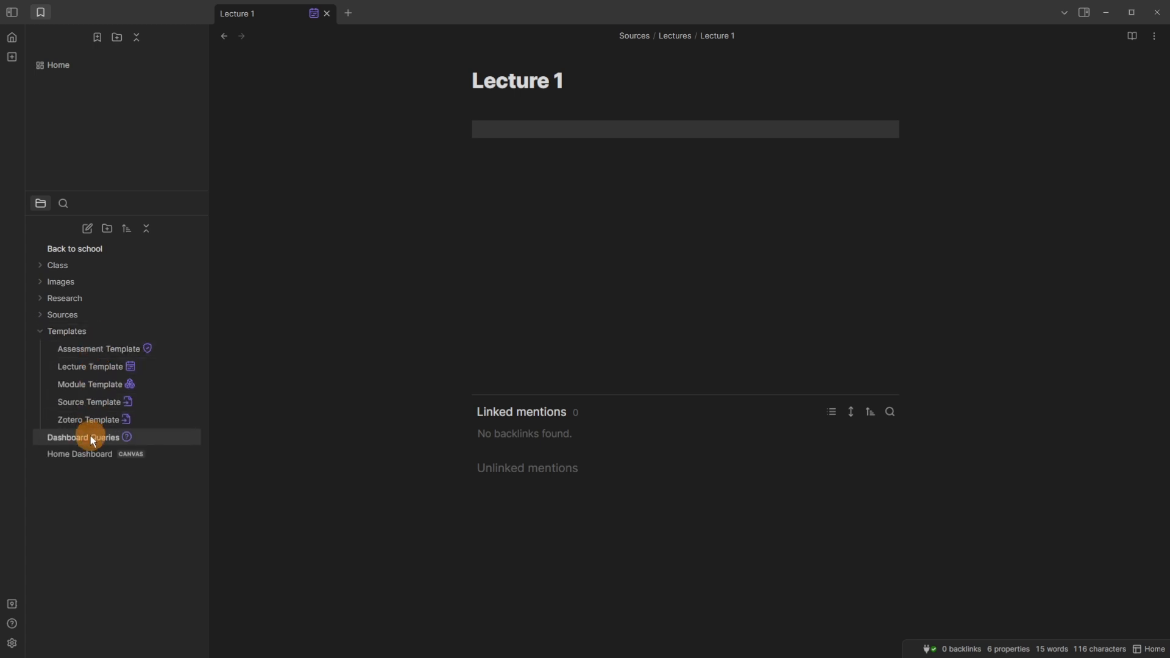
click(97, 348)
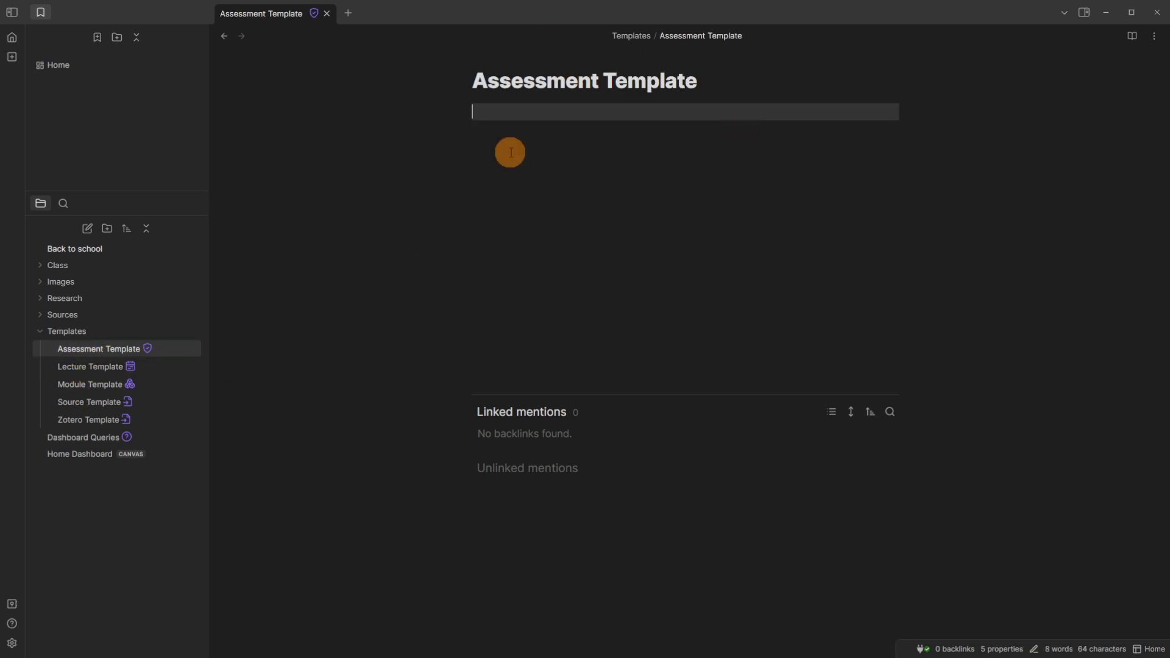
click(519, 117)
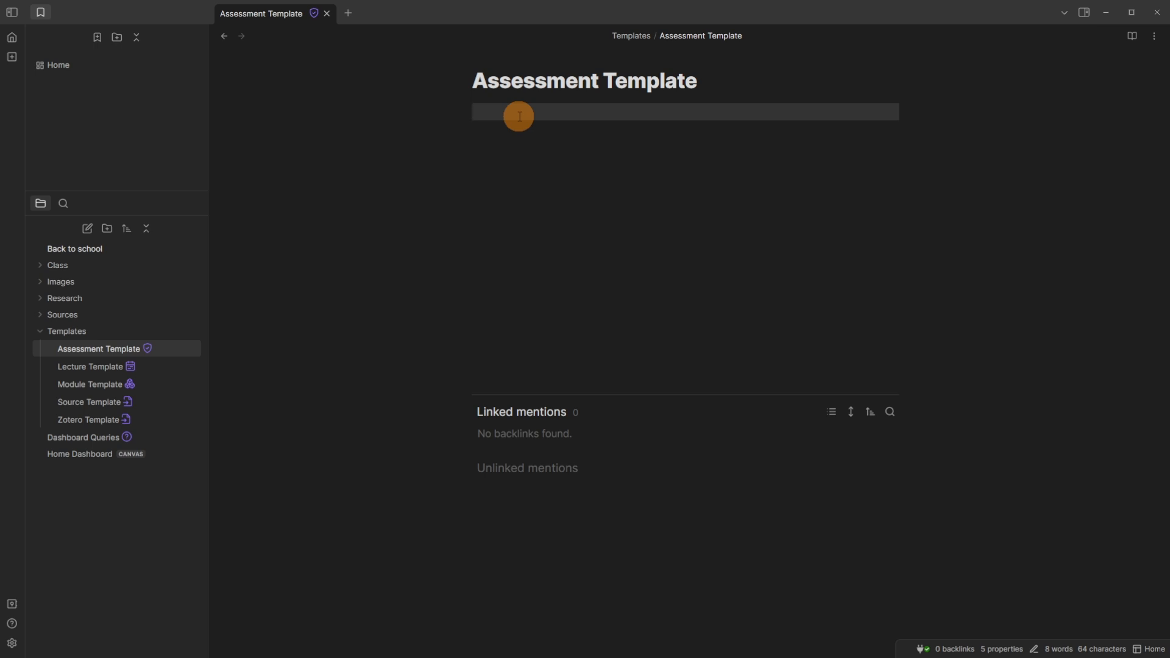
click(1084, 12)
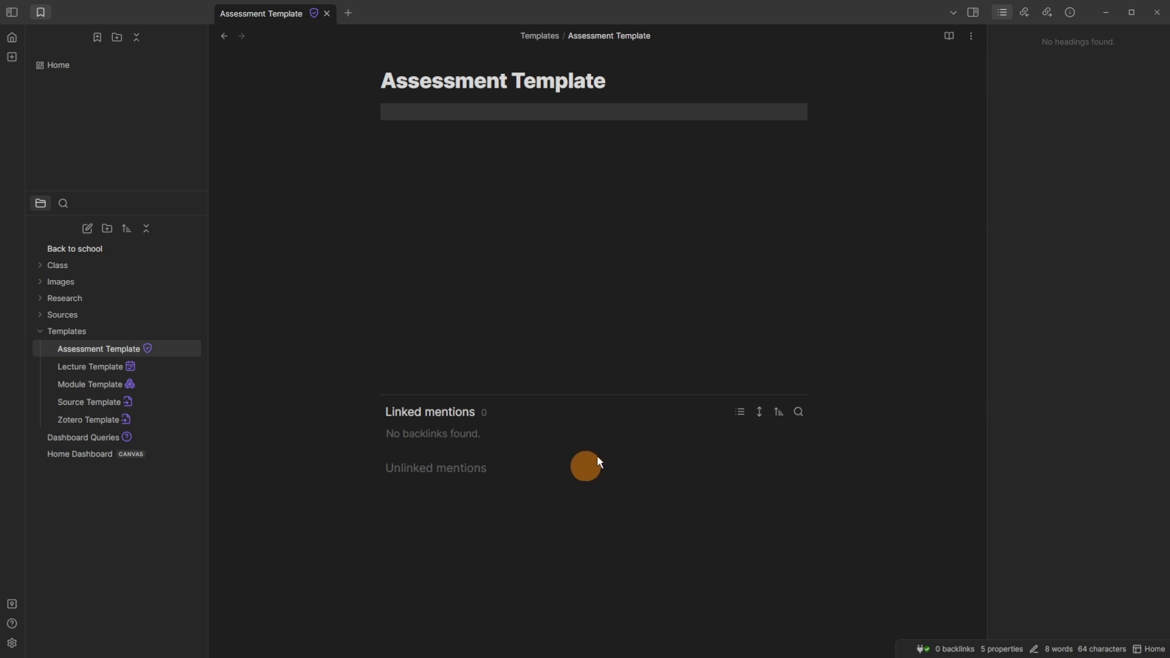
click(1071, 13)
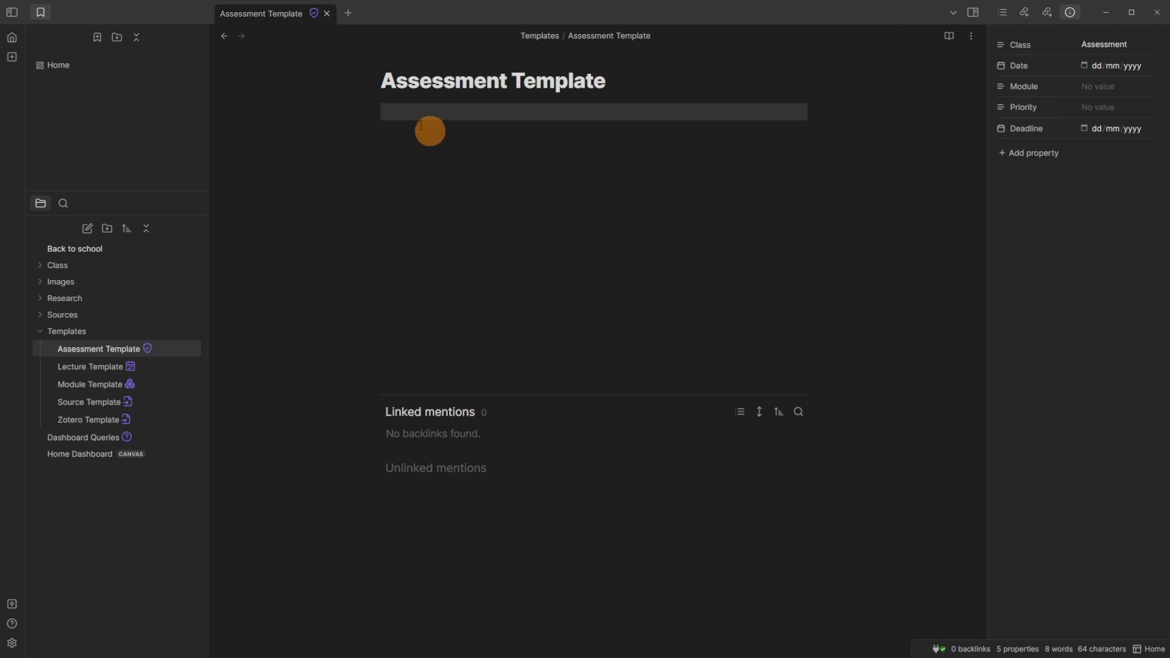
Check the Assessment Template's metadata fields and its Date calendar without choosing a date, and return to the Home Dashboard
click(314, 13)
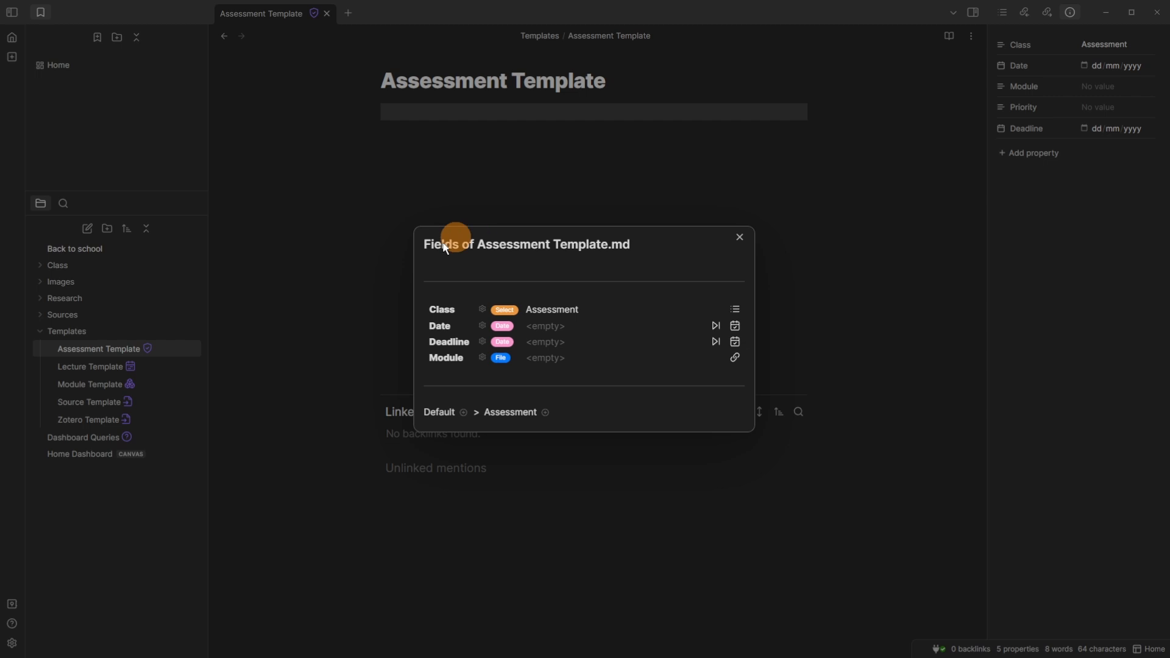
click(735, 327)
click(563, 344)
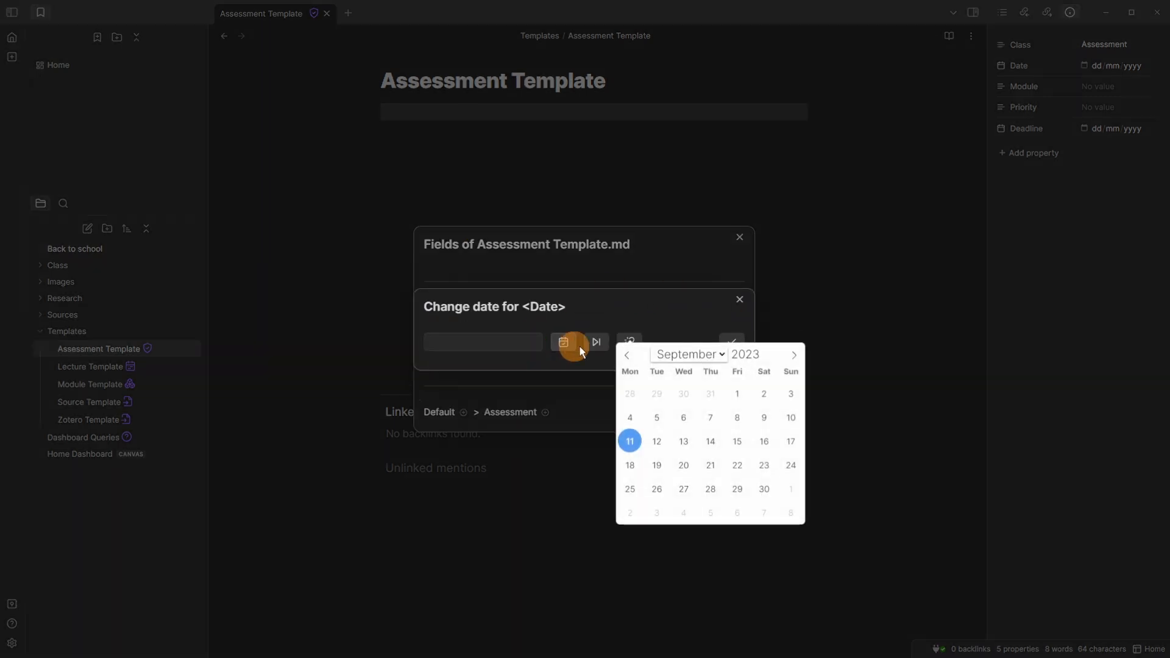
click(700, 275)
click(722, 197)
click(11, 37)
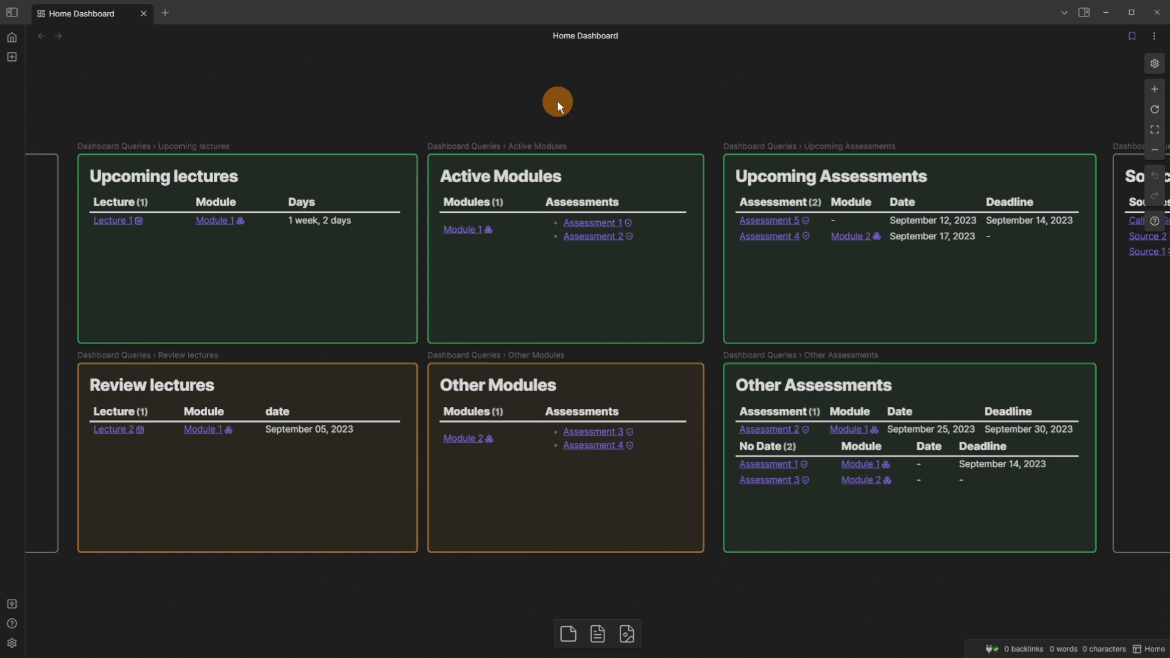
Create a new Lecture note named "Next lecture" from the Home Dashboard
key(ctrl+n)
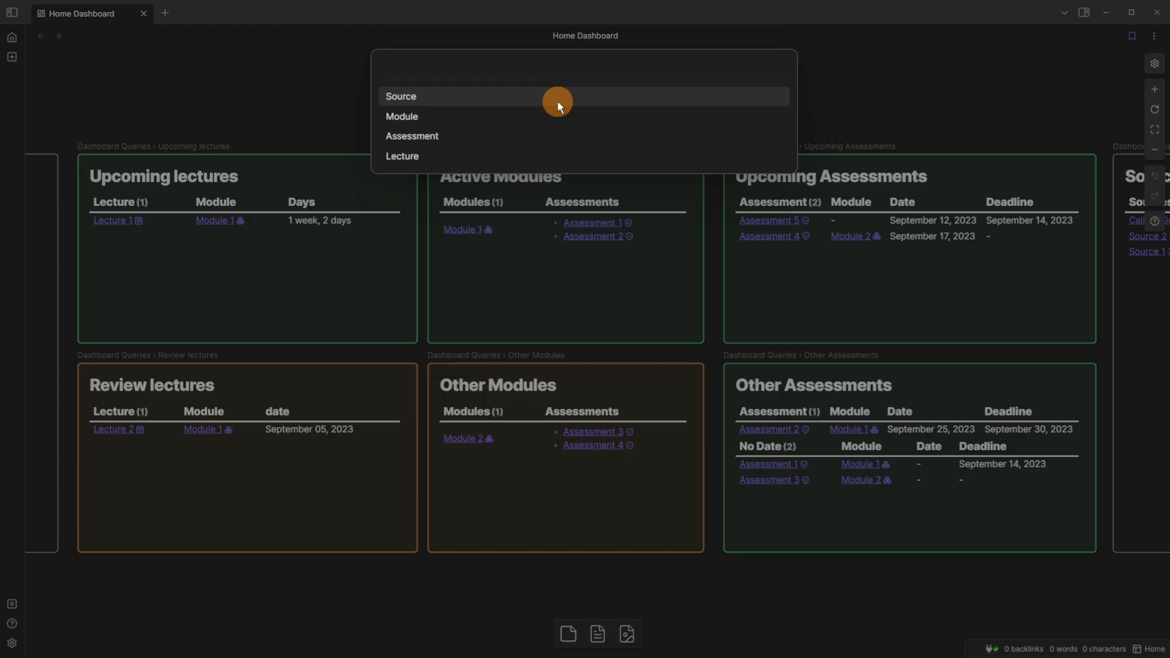
text(lec)
key(Return)
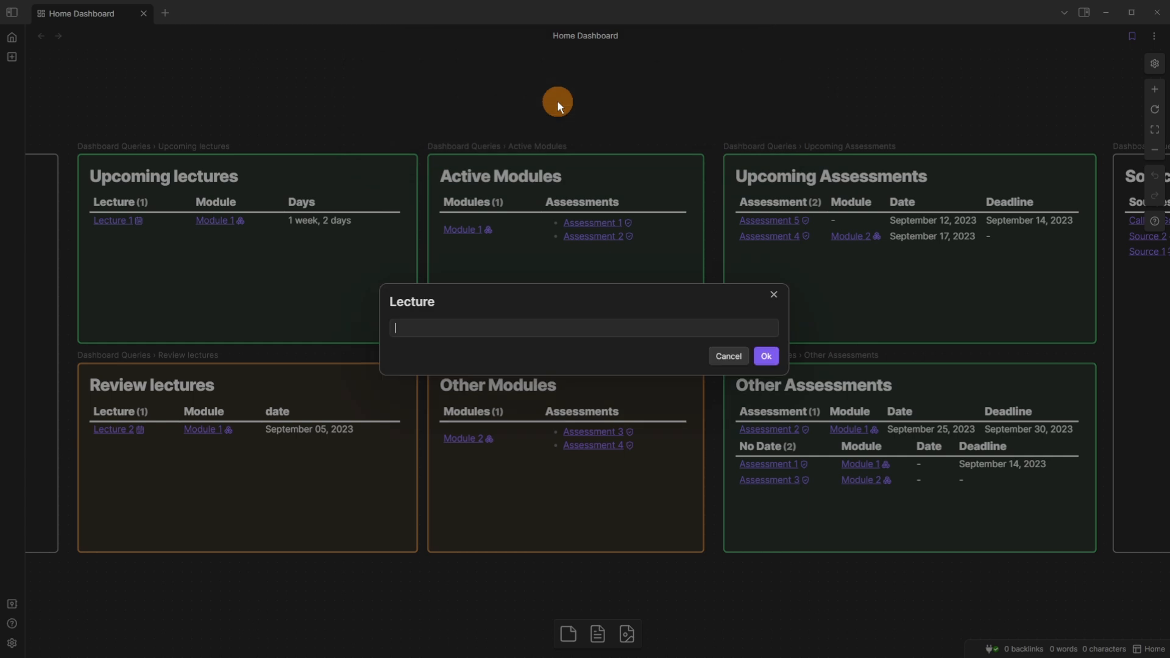
text(Next lecture)
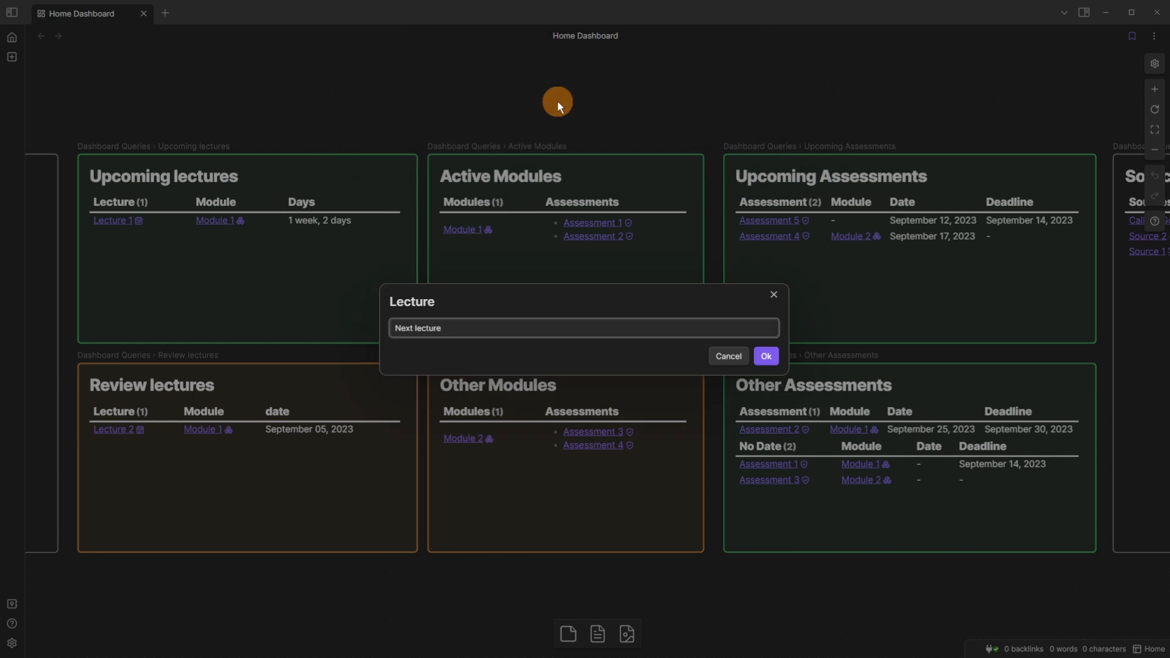
key(Return)
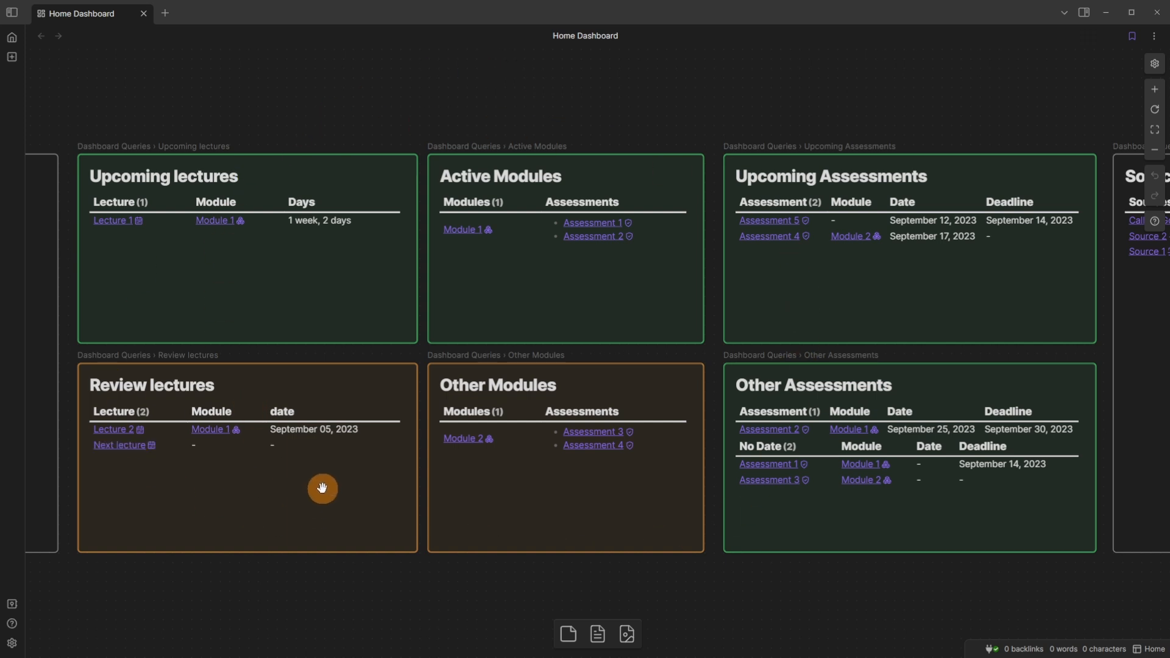
Set the Date field of Next lecture to 2023-09-20 through its metadata fields in the Review lectures card
click(133, 450)
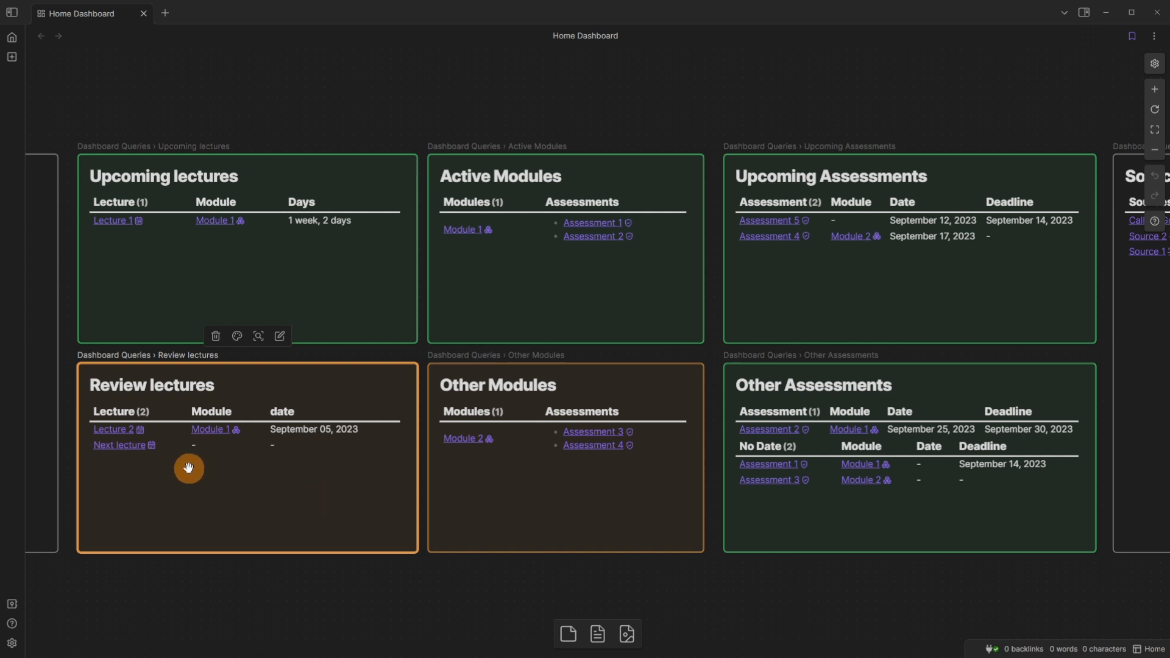
click(150, 446)
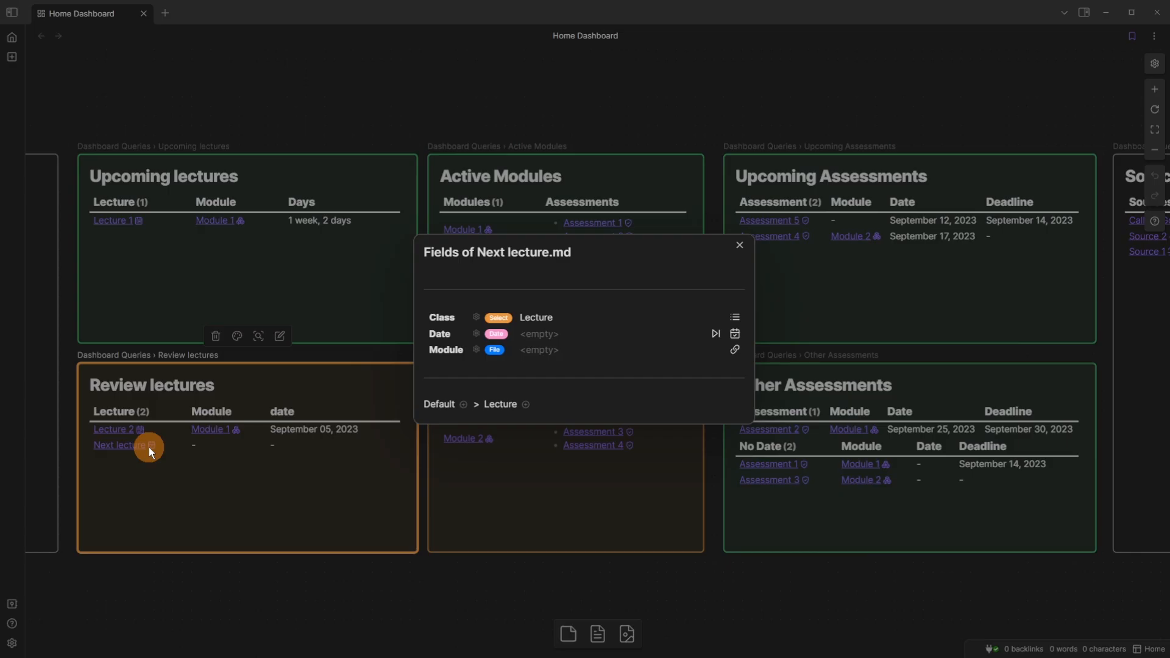
click(736, 335)
click(561, 339)
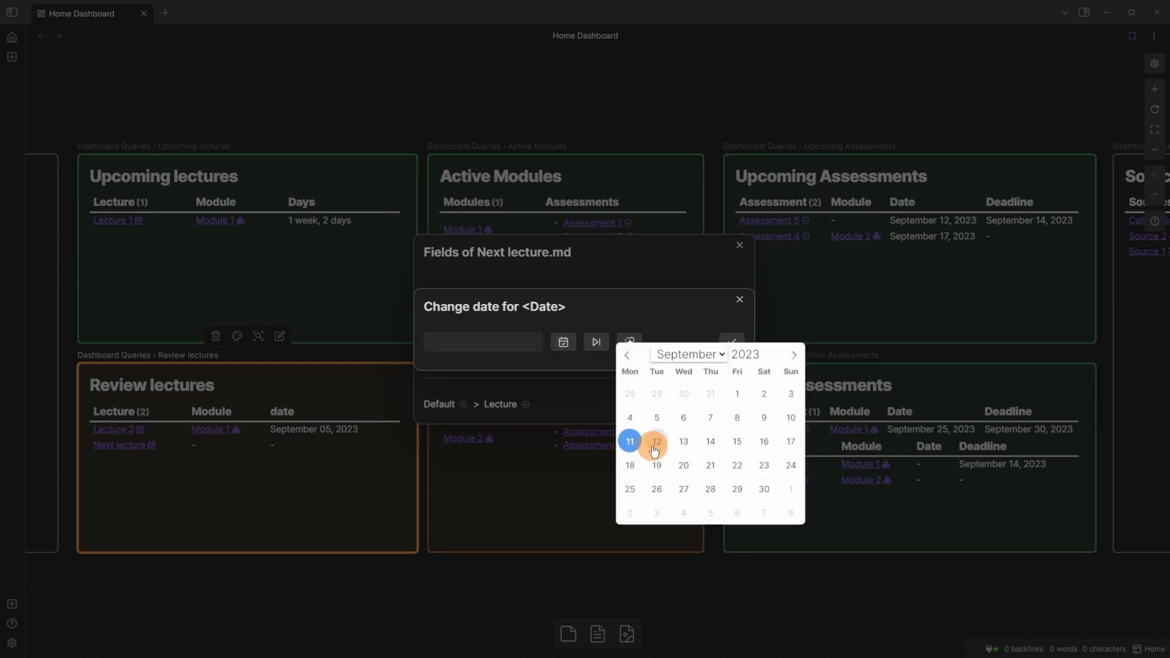
click(682, 463)
click(730, 342)
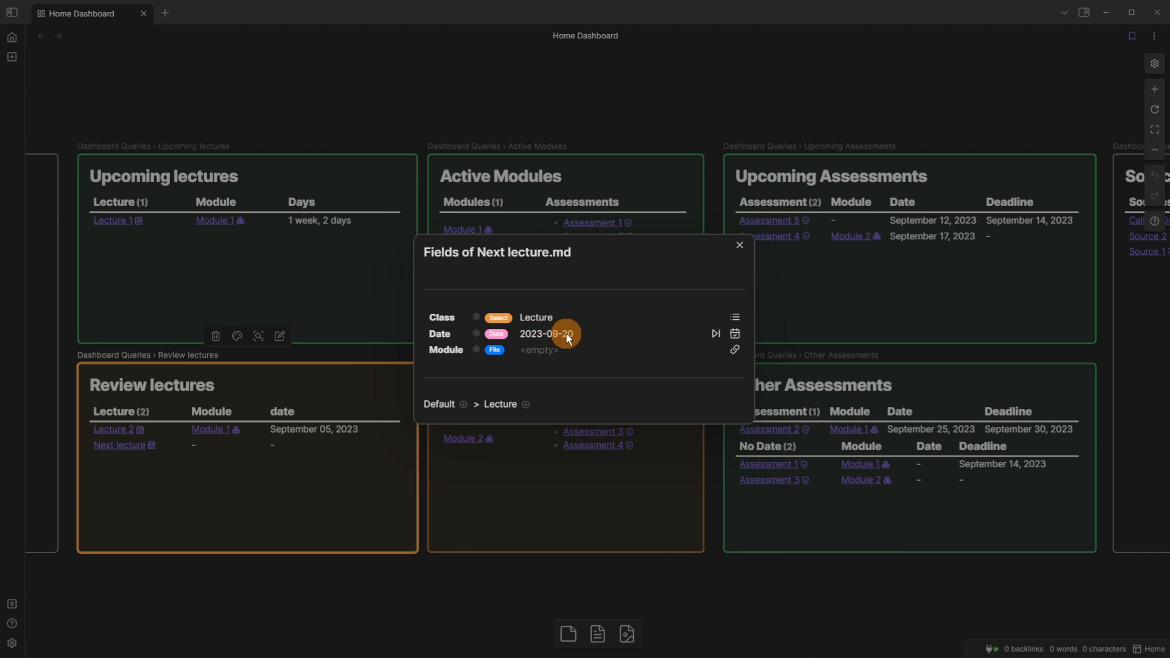
click(356, 293)
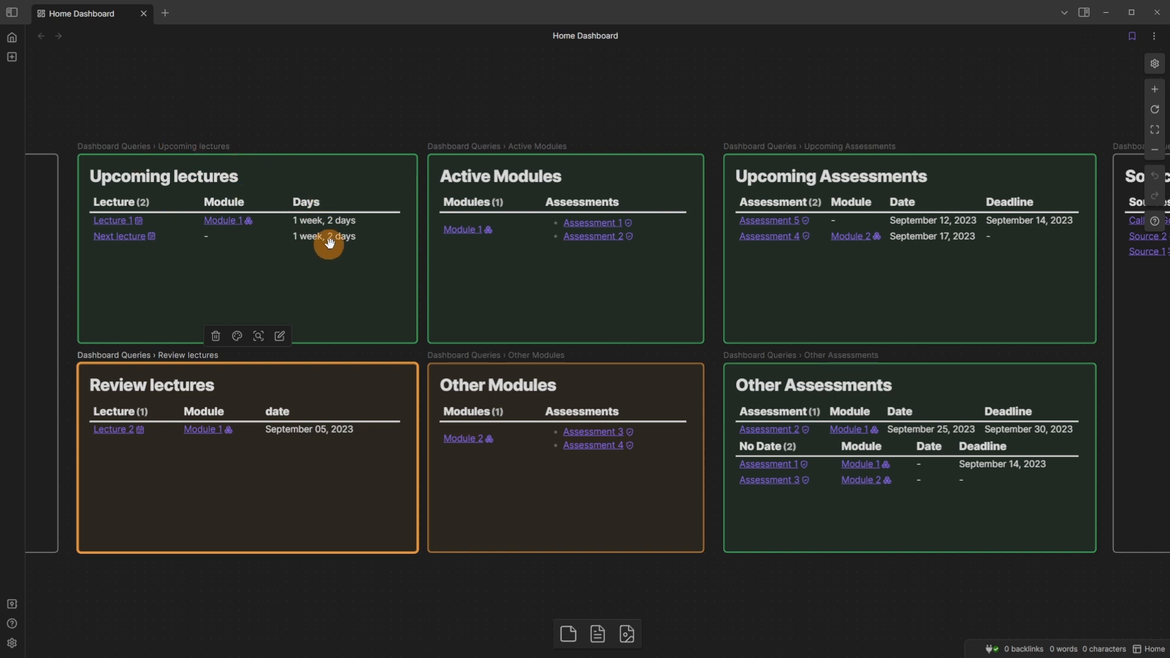
Change the Date field of Next lecture to 2023-09-30 from the Upcoming lectures card
click(154, 238)
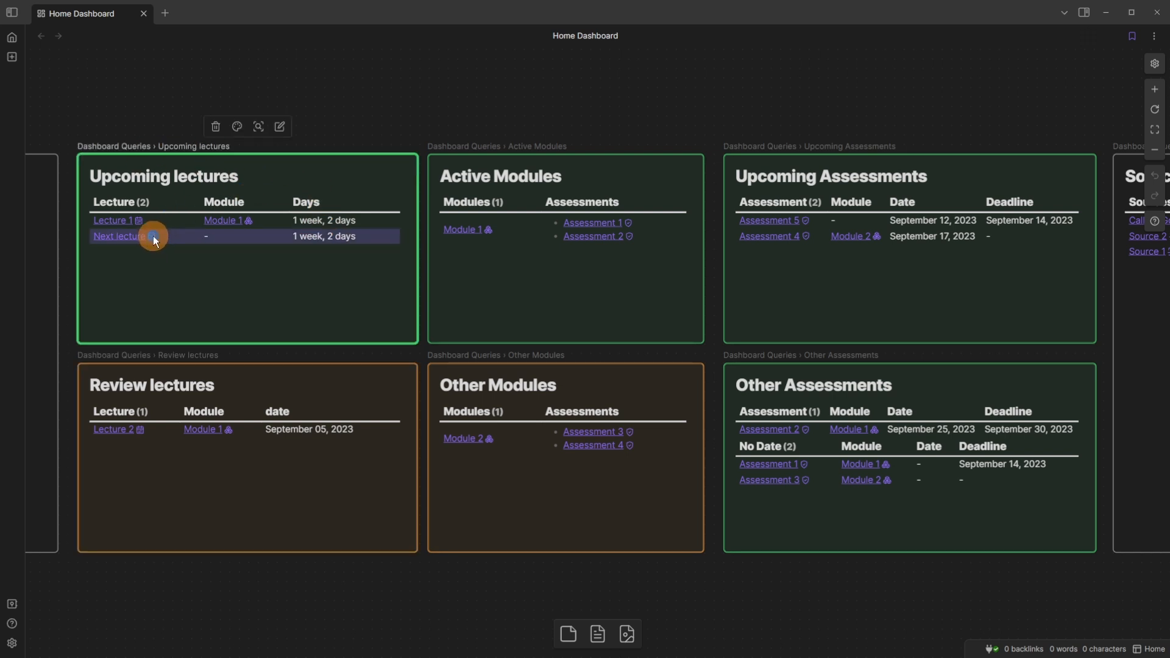
click(152, 236)
click(741, 335)
click(563, 342)
click(763, 489)
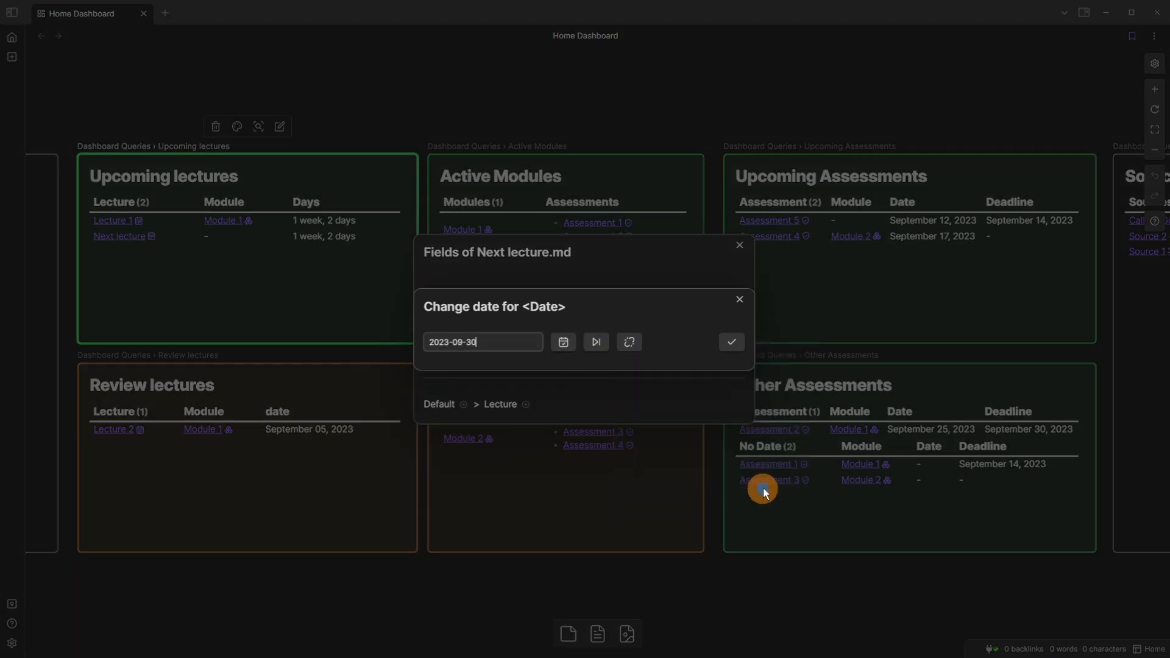
click(730, 345)
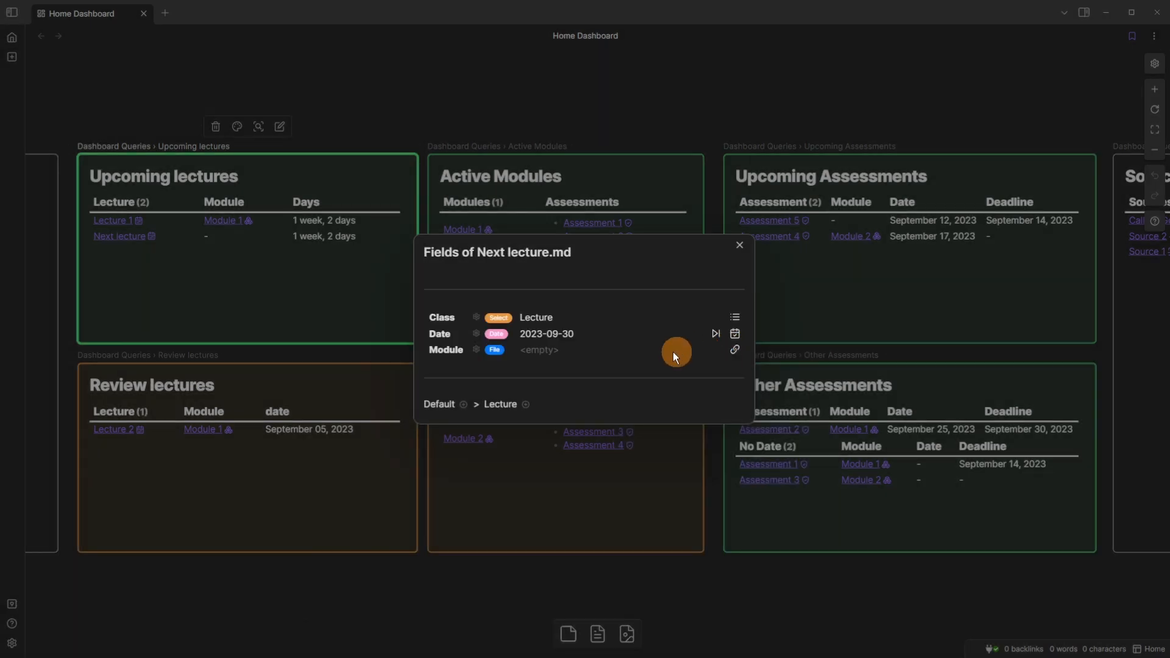
click(378, 298)
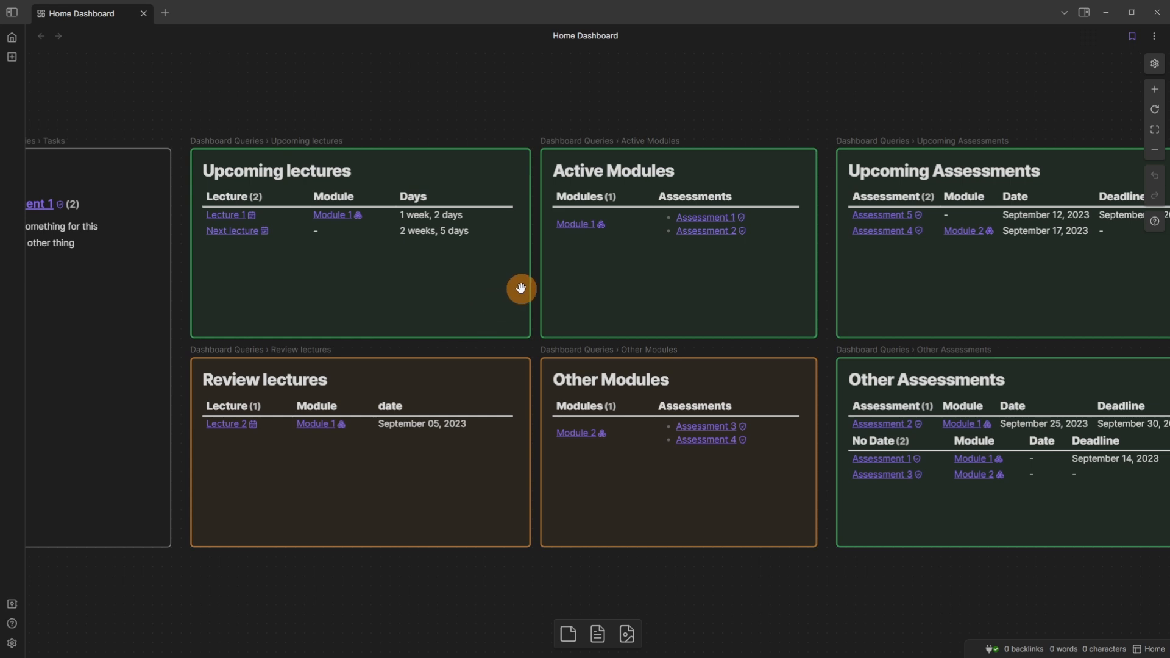
drag(576, 299, 483, 295)
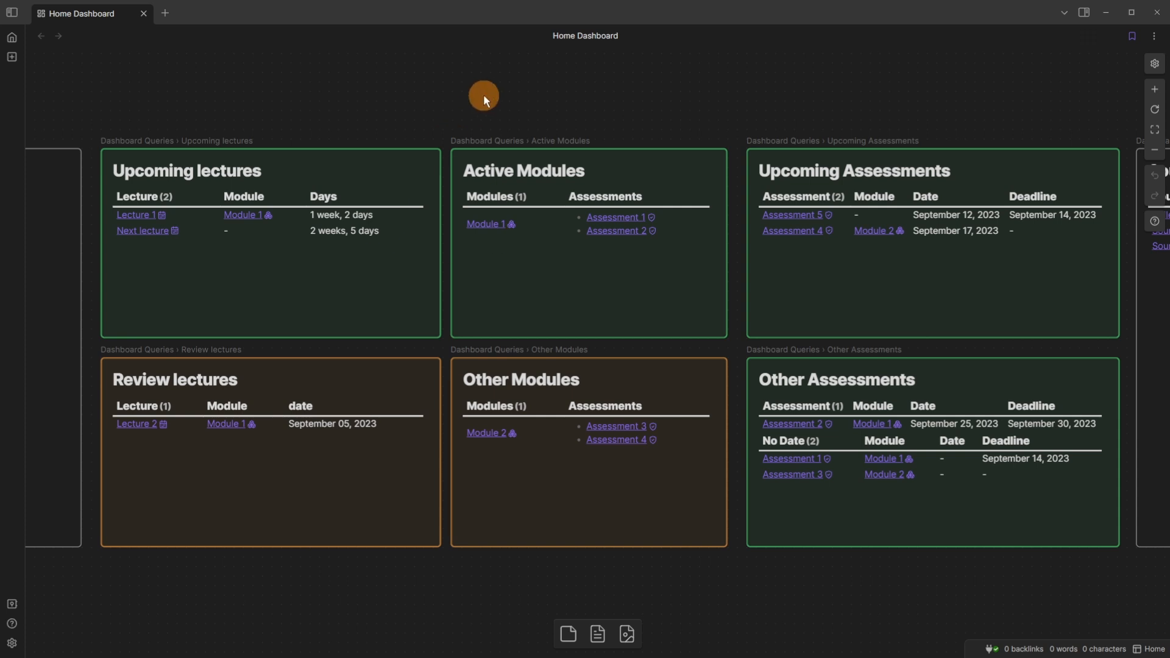
Review which core plugins are enabled in the vault settings, and open the Appearance settings
key(ctrl+comma)
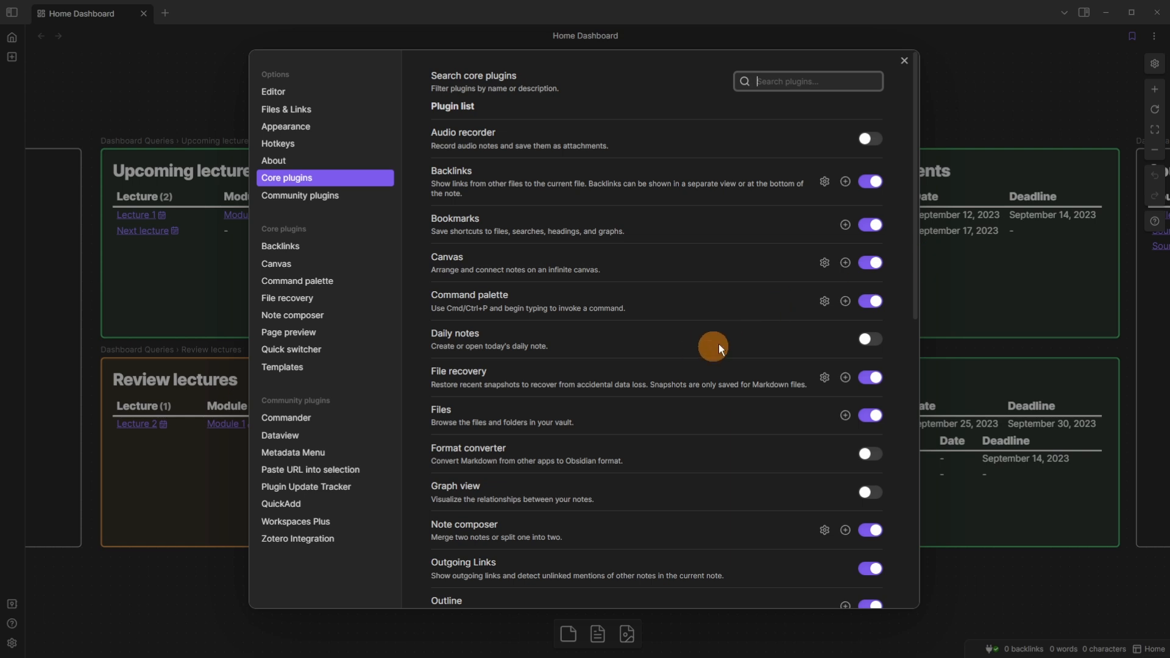
scroll(697, 348, down, 4)
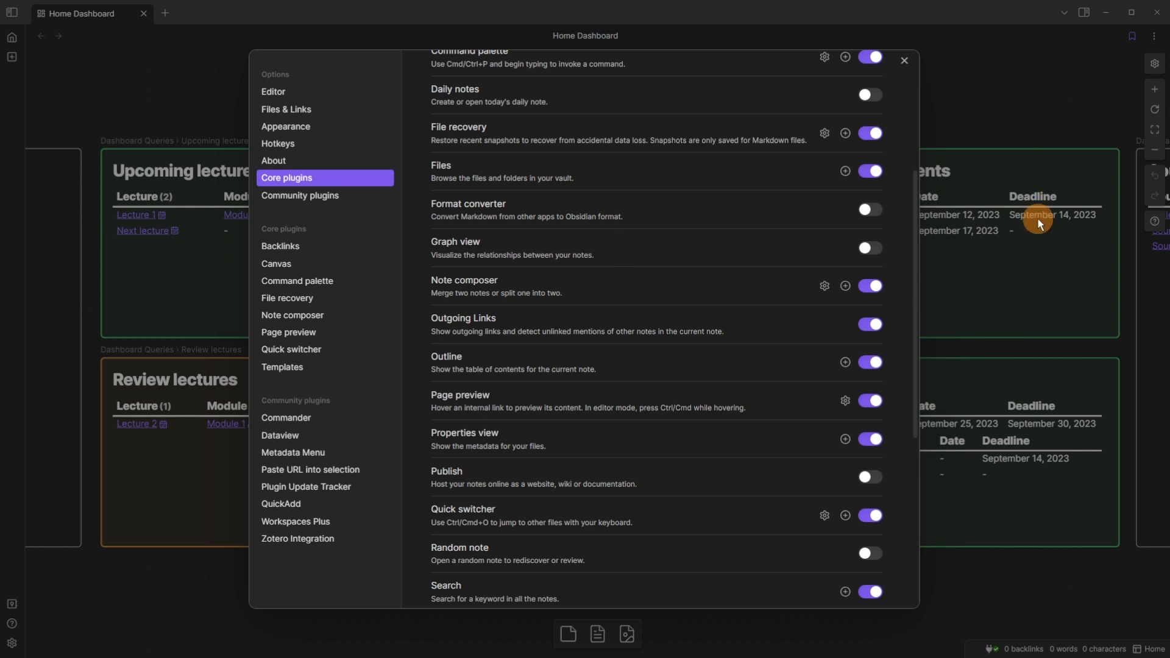
scroll(554, 206, down, 4)
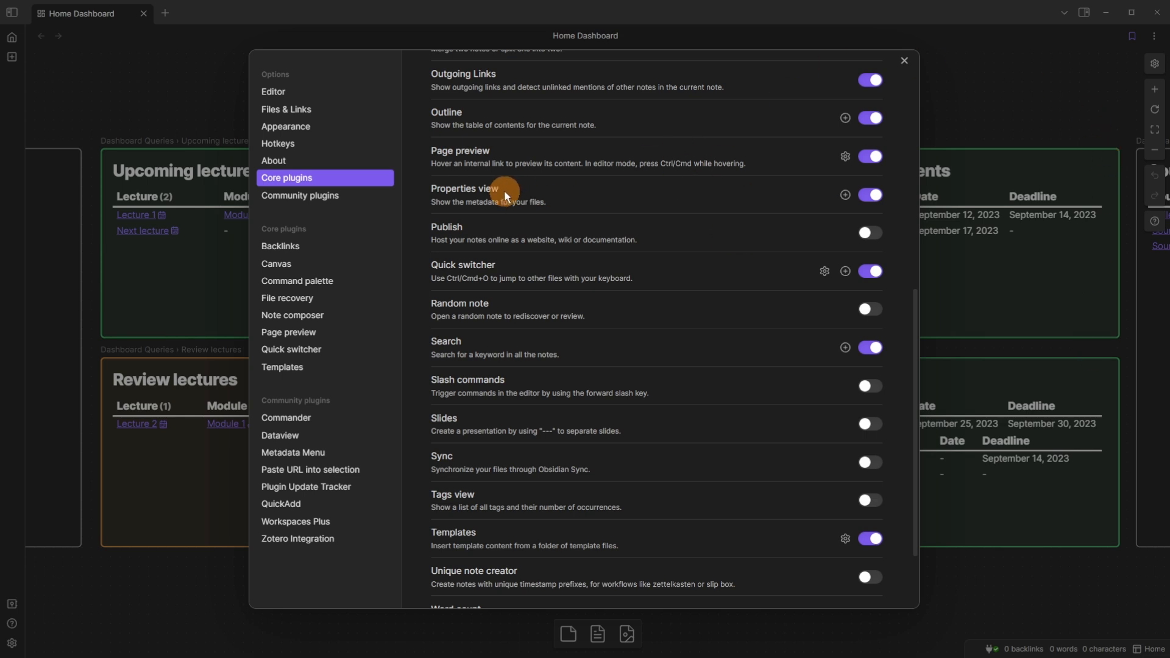
scroll(503, 189, down, 3)
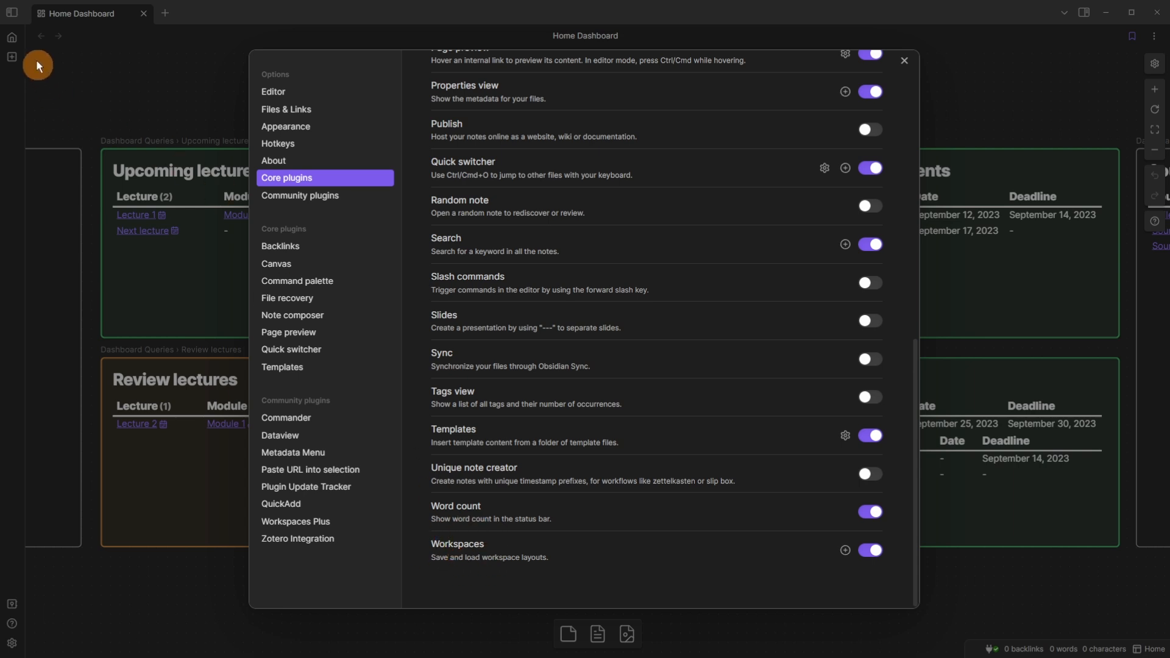
click(302, 127)
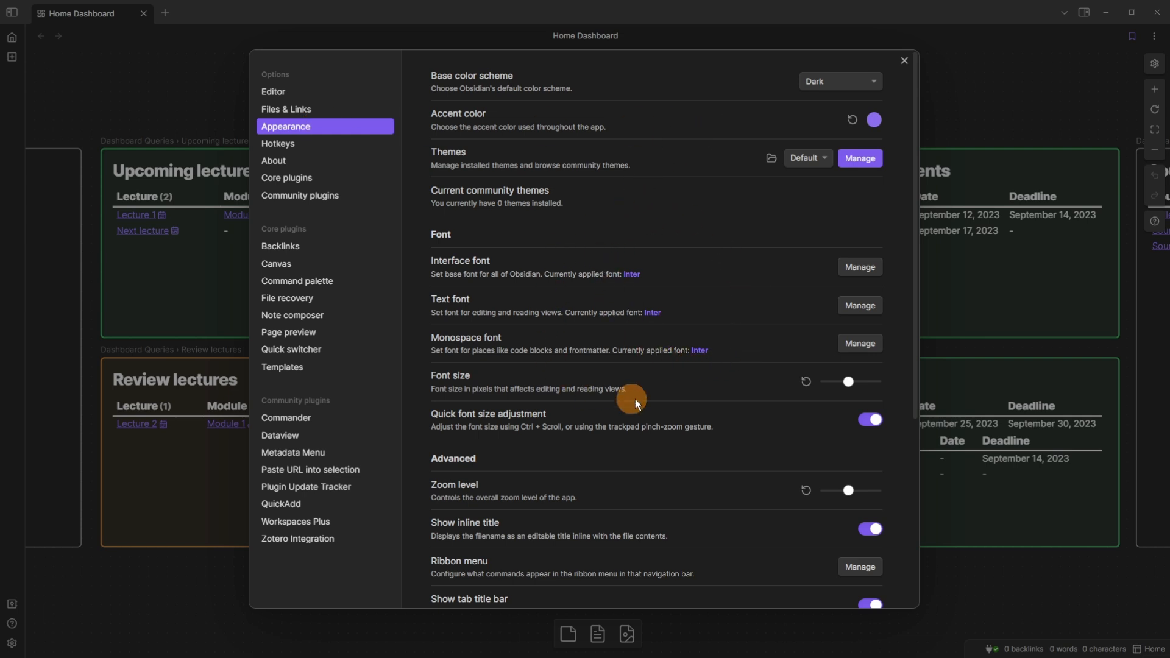
Close the settings, open the Lecture 1 note from the Upcoming lectures card, and enter "->" on its first line
click(1003, 289)
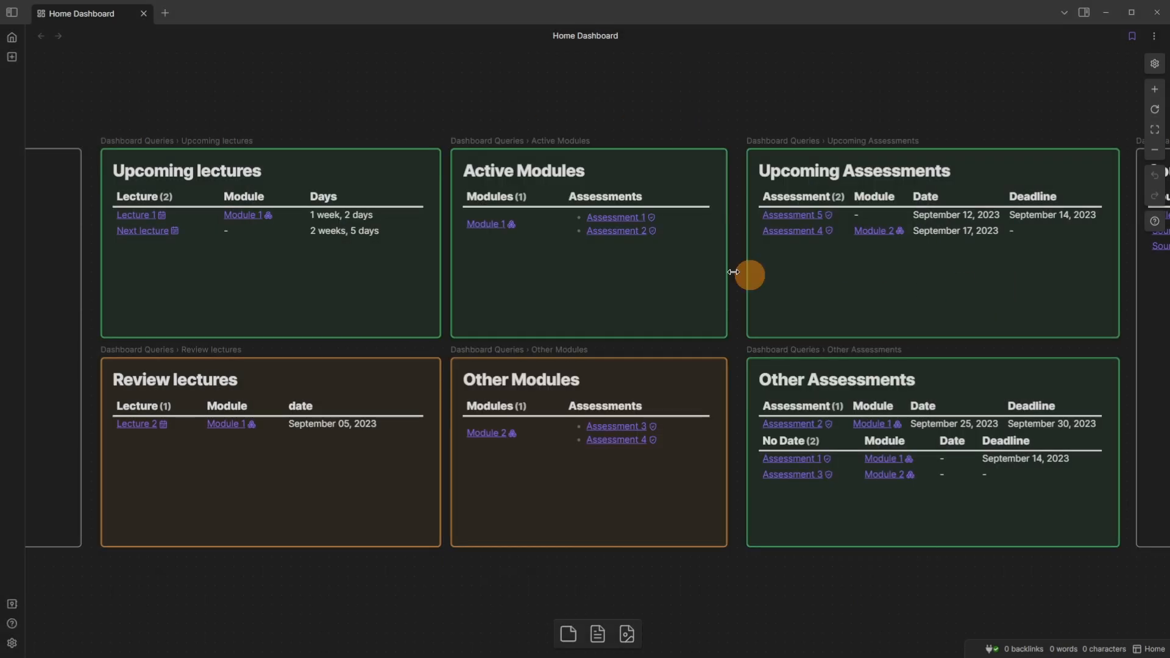
click(392, 236)
click(135, 215)
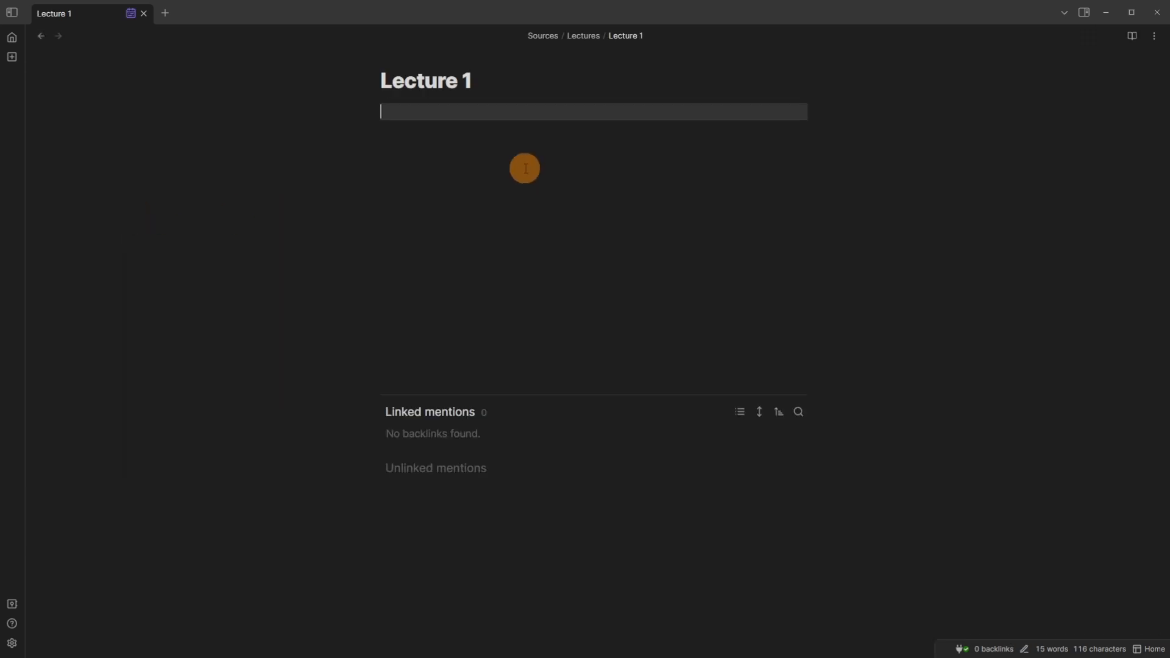
text(->)
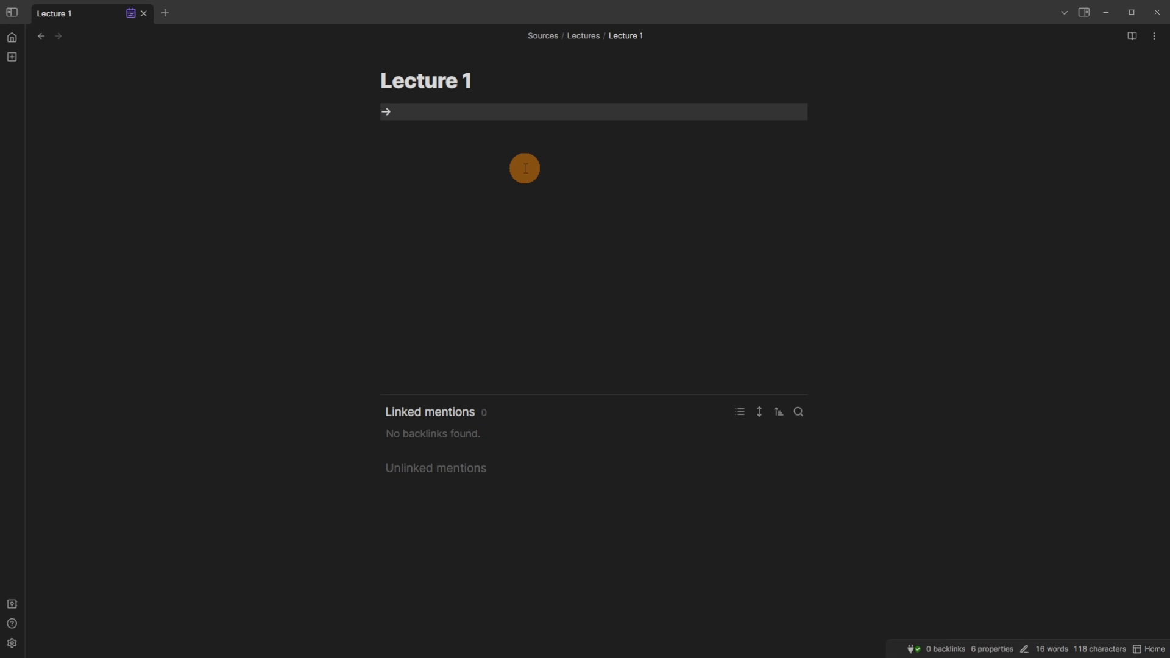
Open the Additions.css snippet file from the CSS snippets folder in the Appearance settings
key(ctrl+comma)
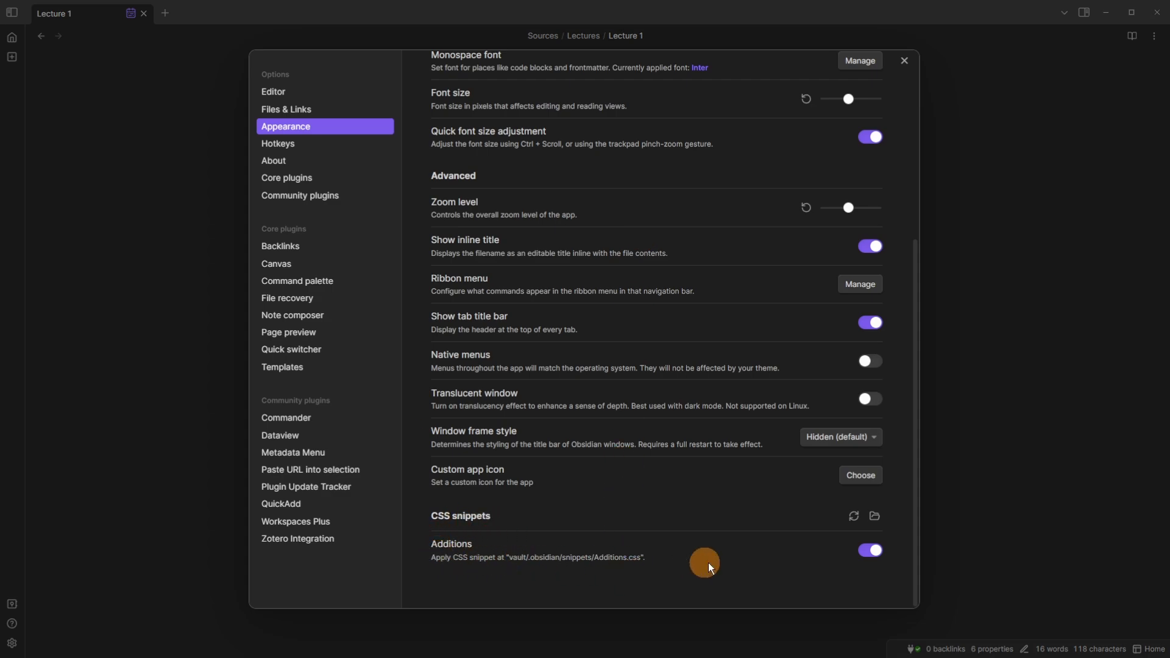
click(873, 518)
click(387, 188)
double_click(386, 188)
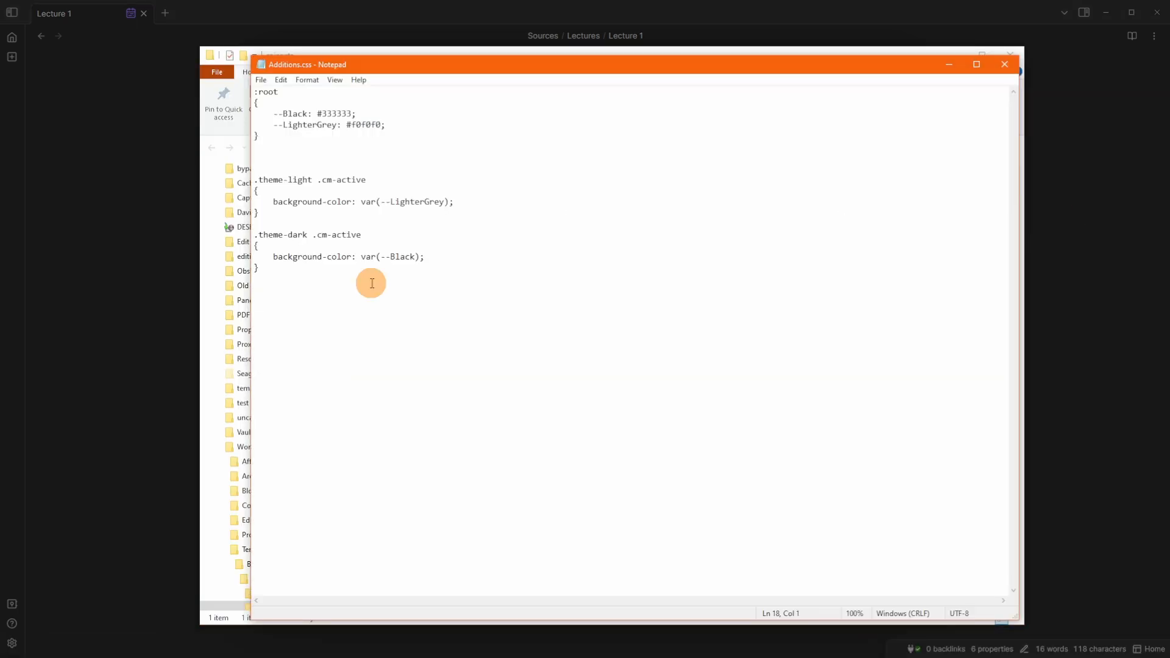
Examine the color variables and the light and dark active-line background rules in Additions.css, and return to Lecture 1
drag(269, 136, 255, 92)
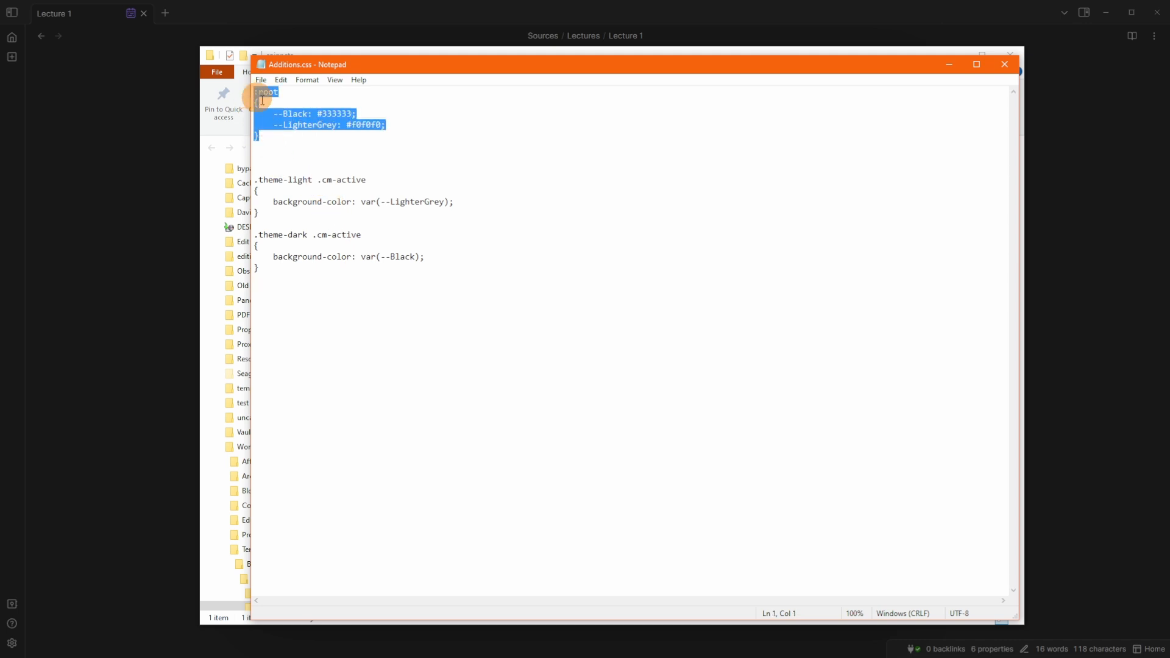
click(314, 115)
click(341, 114)
click(302, 126)
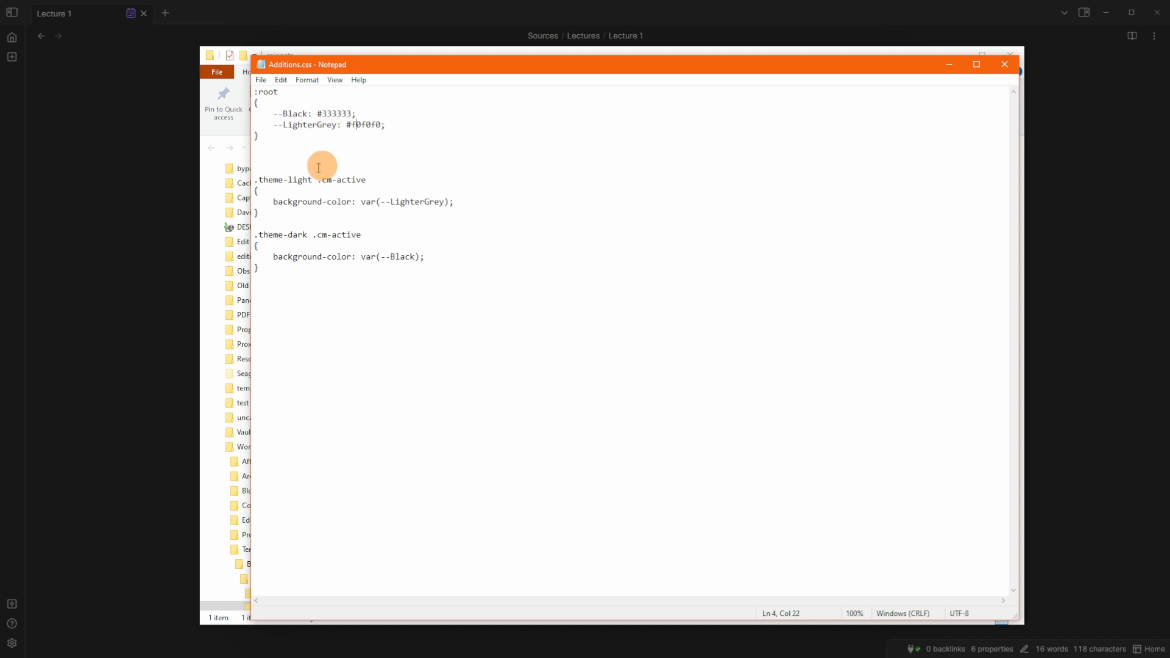
click(271, 179)
click(393, 201)
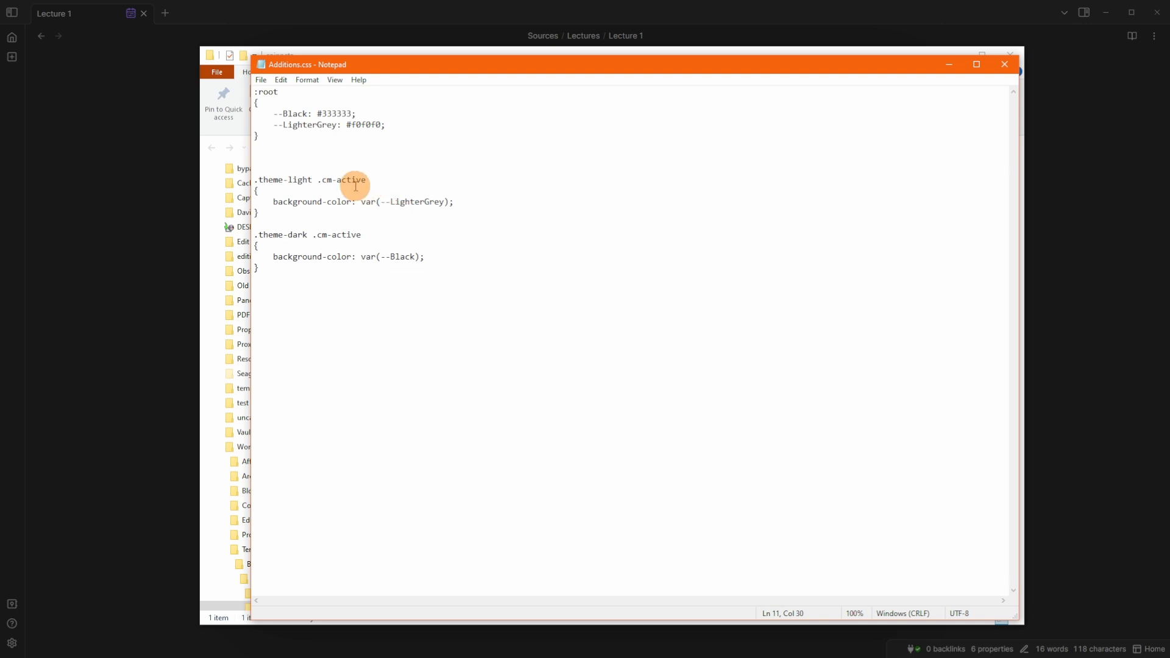
click(269, 224)
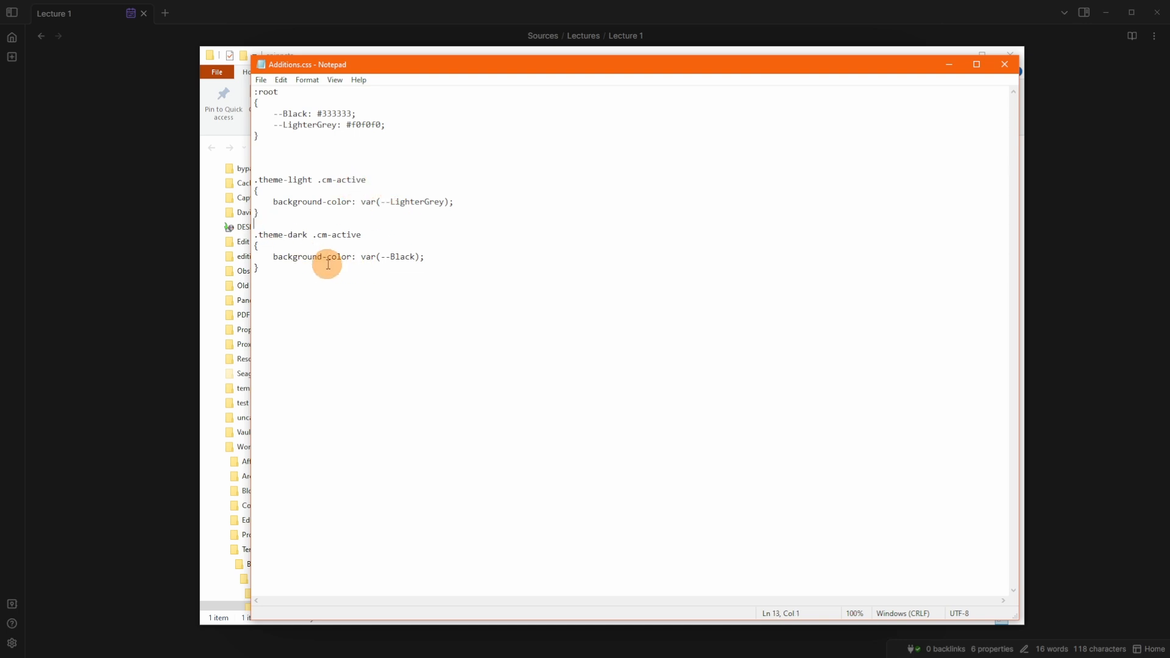
click(400, 257)
click(367, 125)
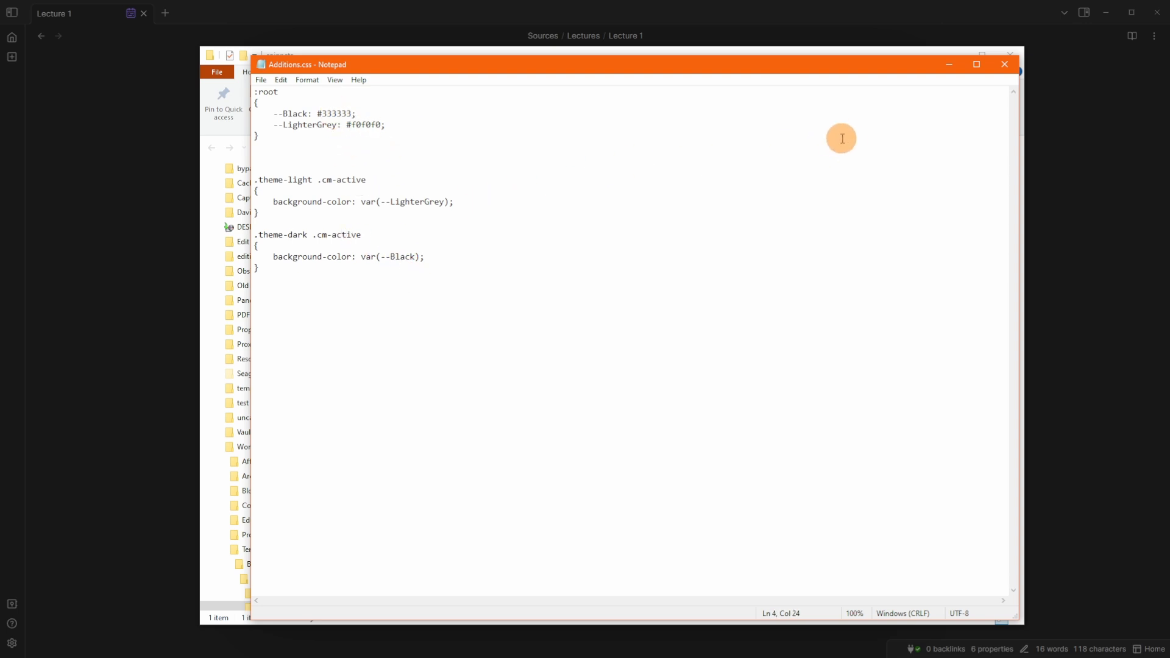
click(1065, 102)
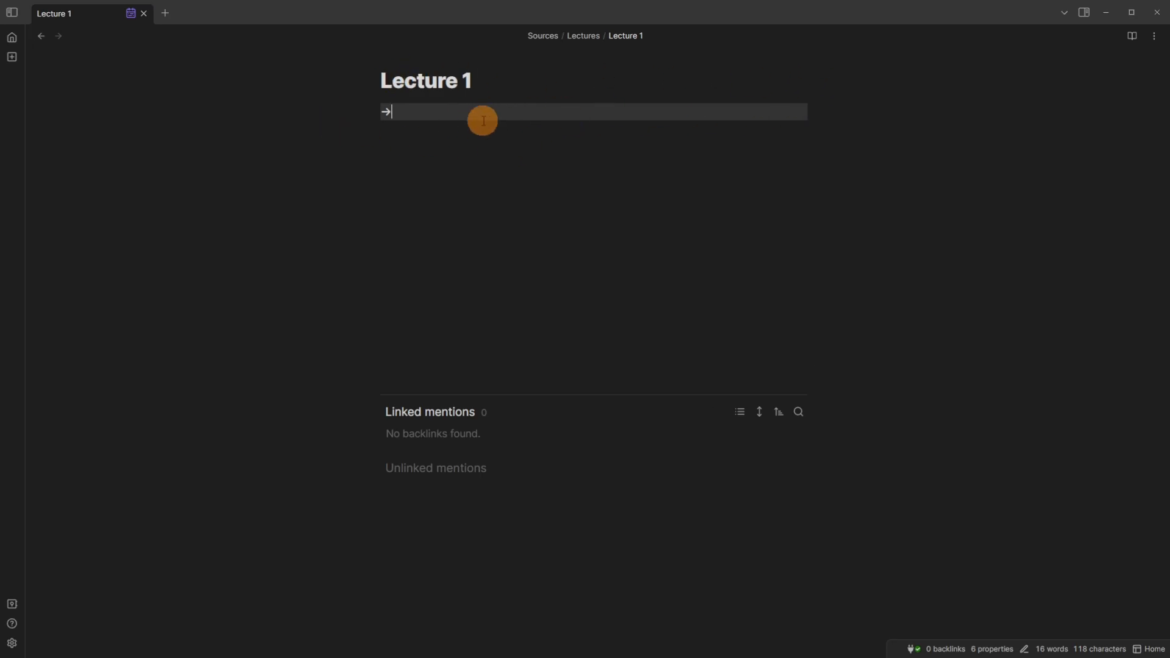
Change the base color scheme to Light and return to the Lecture 1 note
key(ctrl+comma)
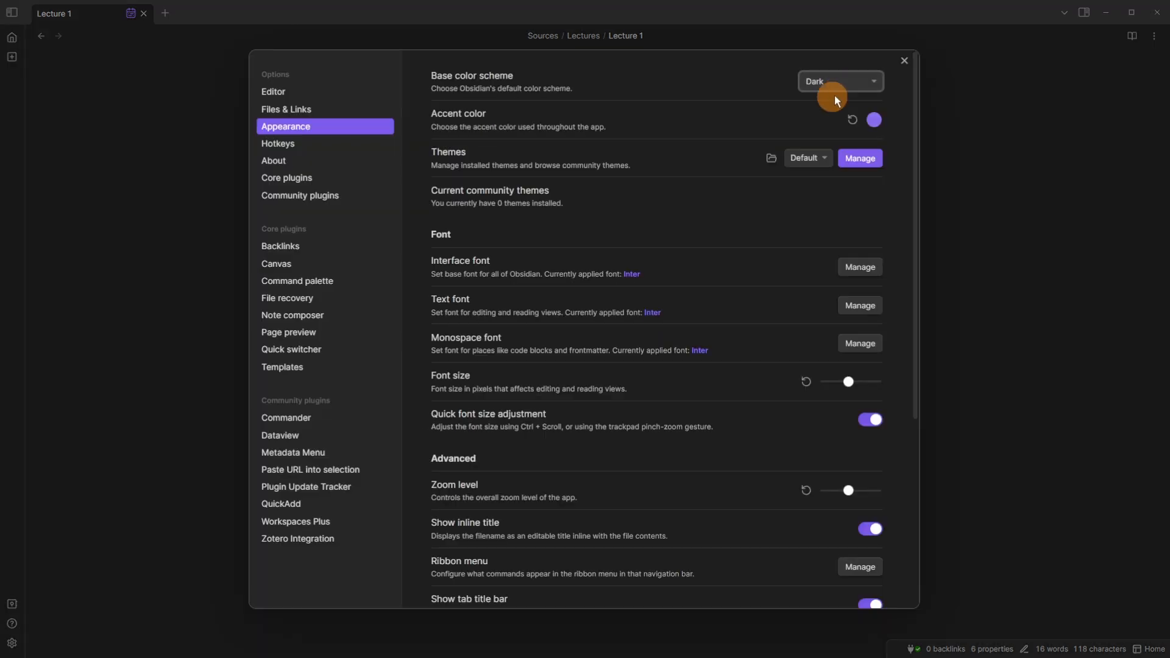
click(831, 83)
click(826, 106)
key(Escape)
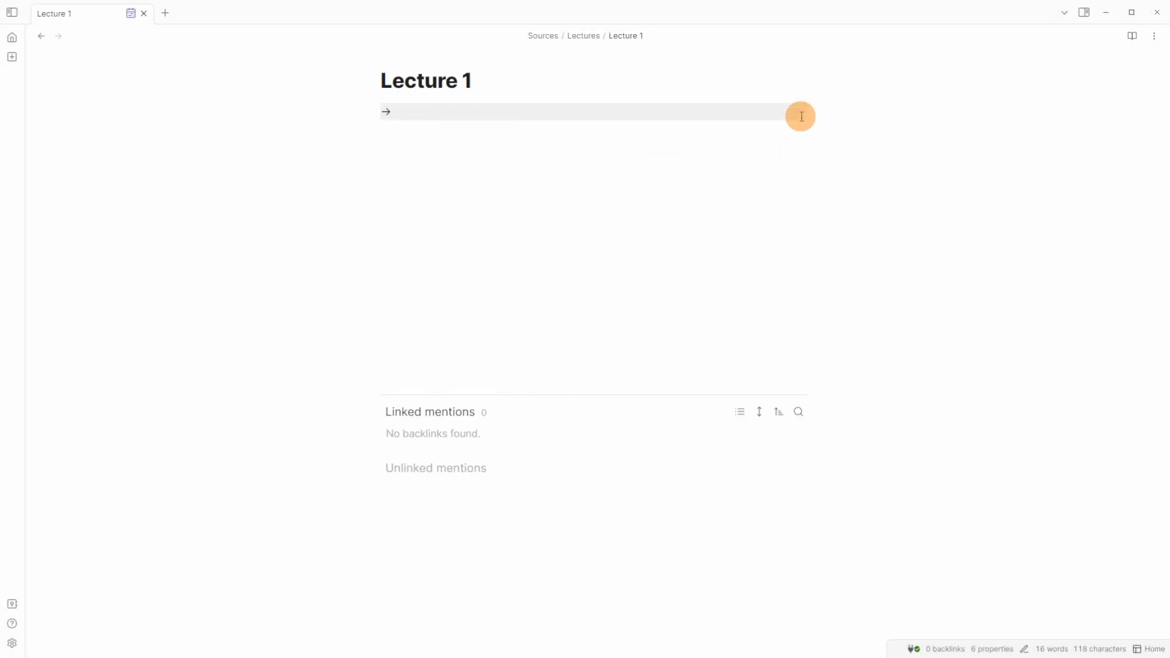
Add five line breaks below the arrow in Lecture 1 and move between the lines to check the active-line highlight
key(Return)
key(Return)
key(Return)
key(Return)
key(Return)
click(440, 163)
click(432, 142)
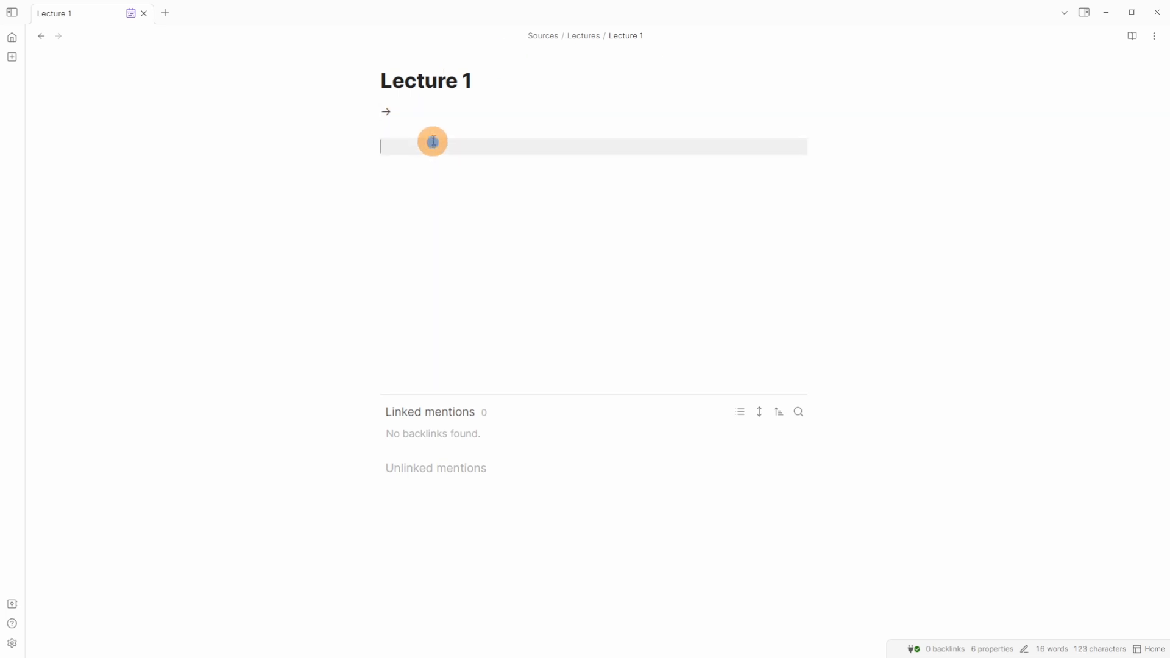
Open the Commander plugin's settings from the installed community plugins and view its ribbon commands
key(ctrl+comma)
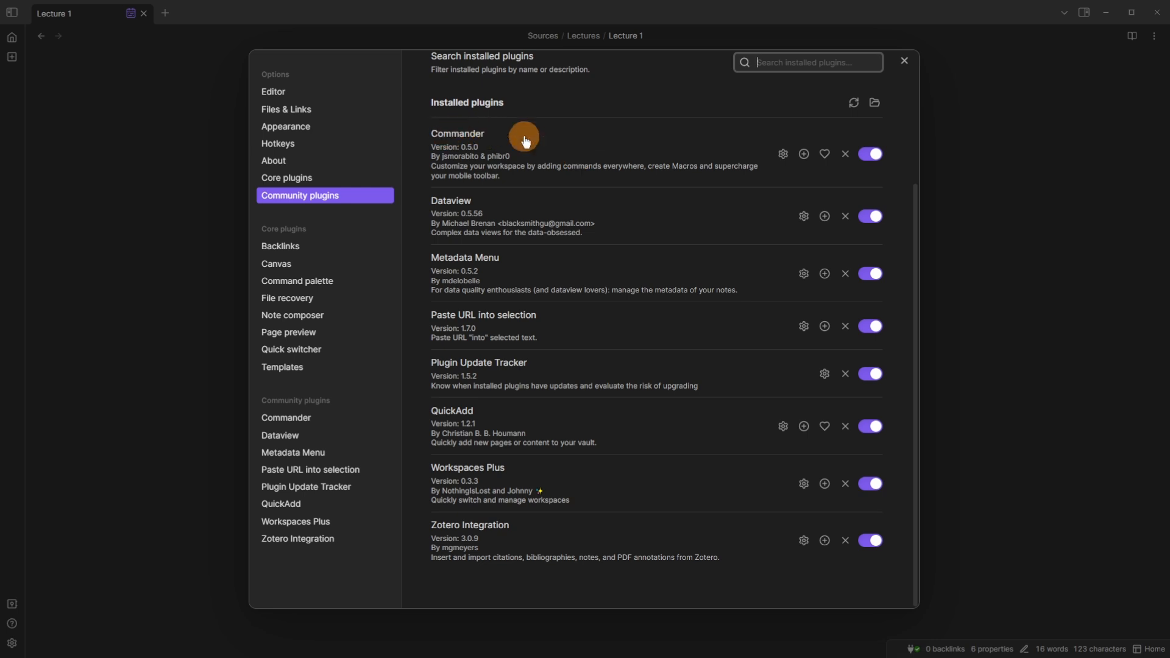
click(782, 154)
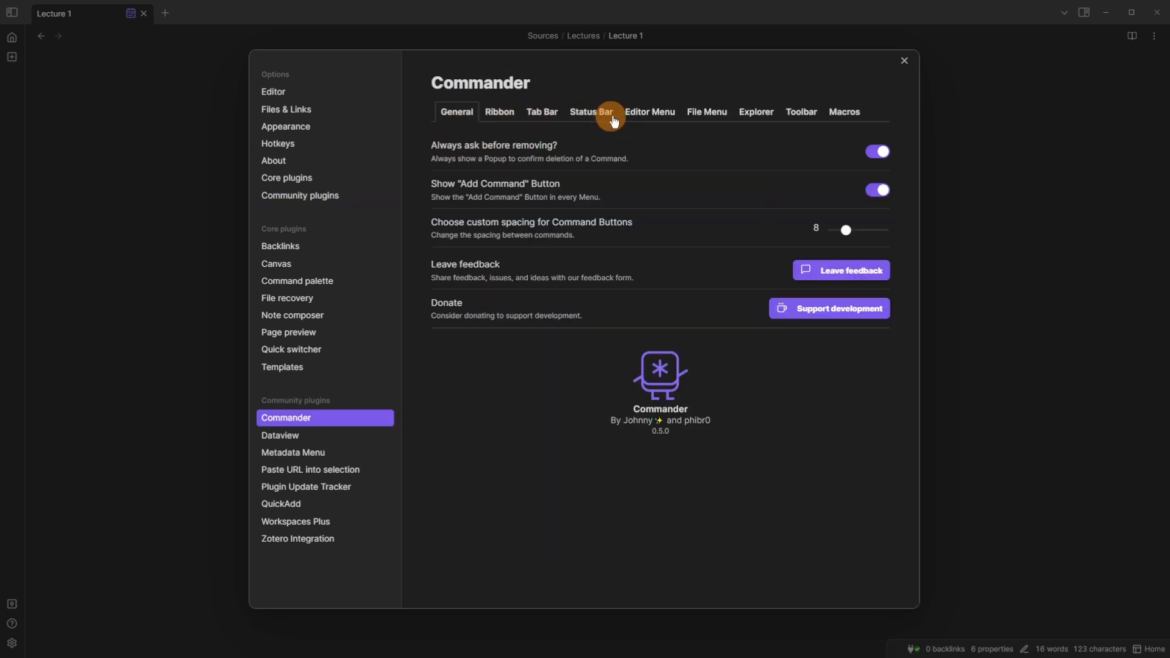
click(492, 116)
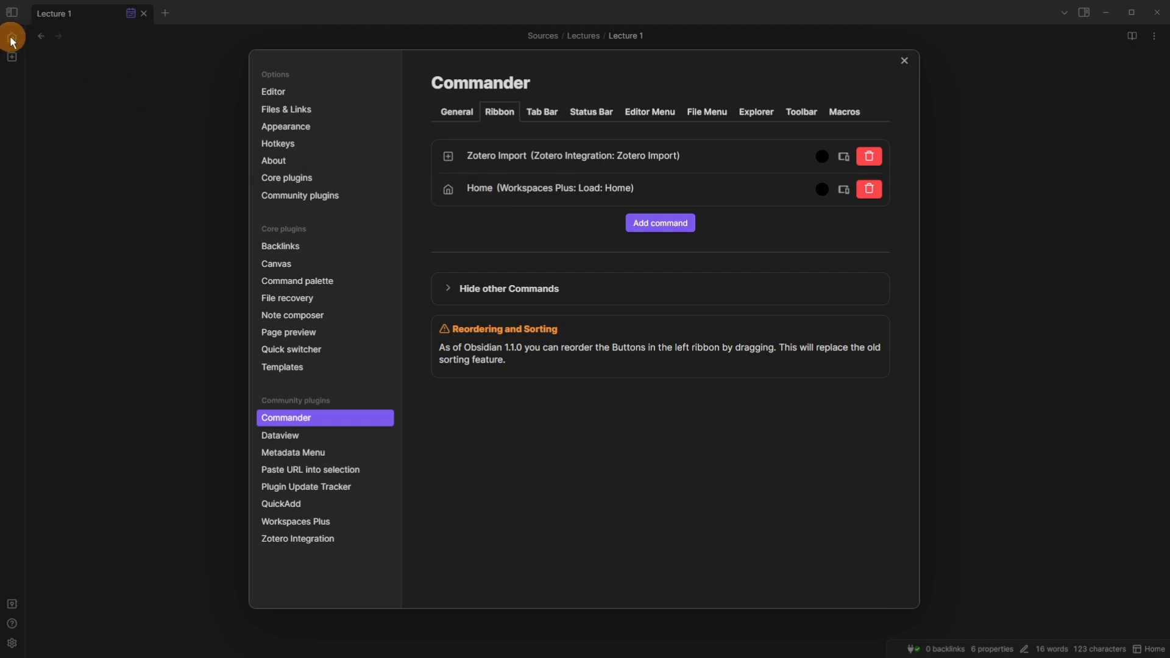
Search the icon choices for the Zotero Import ribbon command for "plus", and leave without choosing one
click(447, 160)
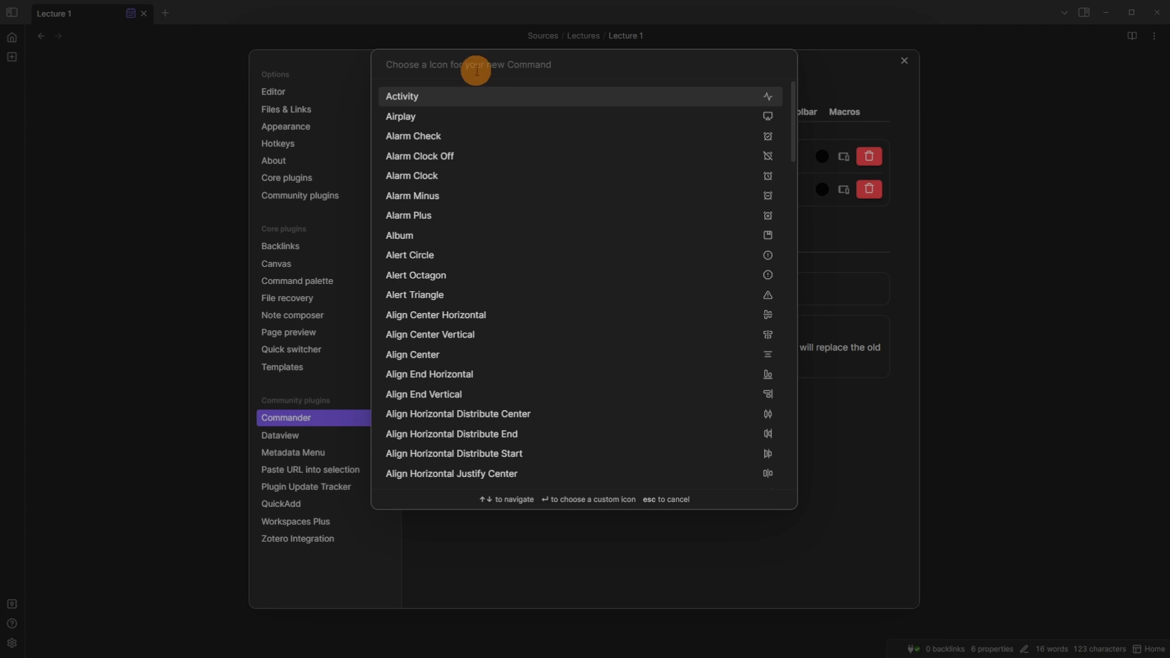
text(plus)
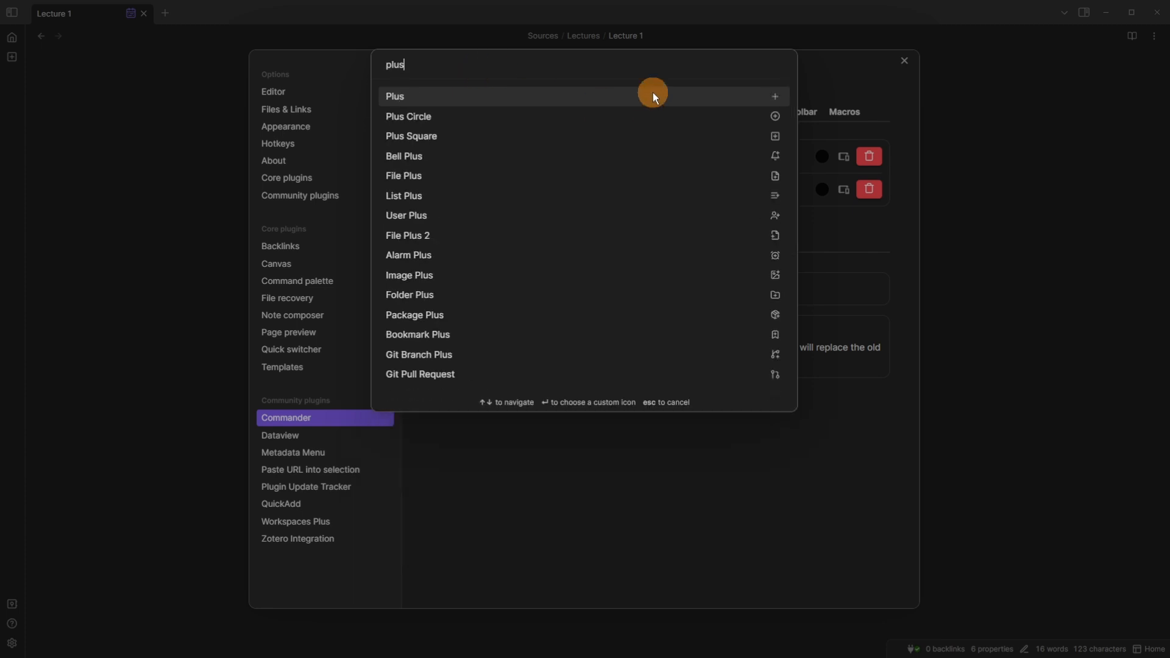
click(831, 83)
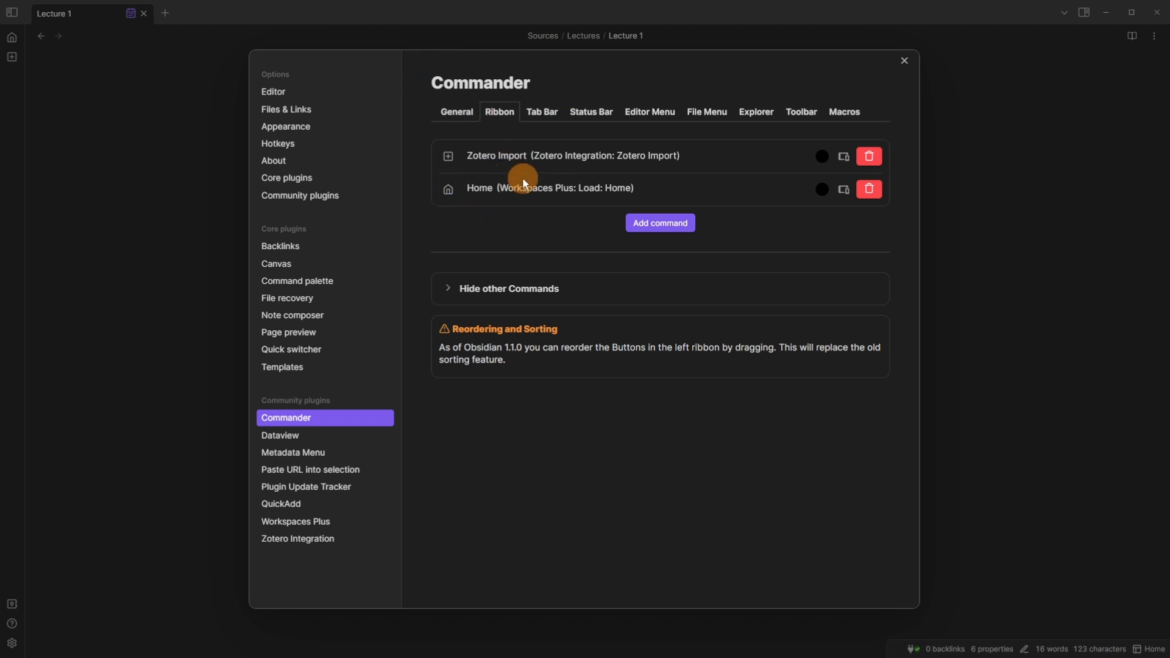
Browse the commands and their assigned shortcuts in the Hotkeys settings
click(320, 145)
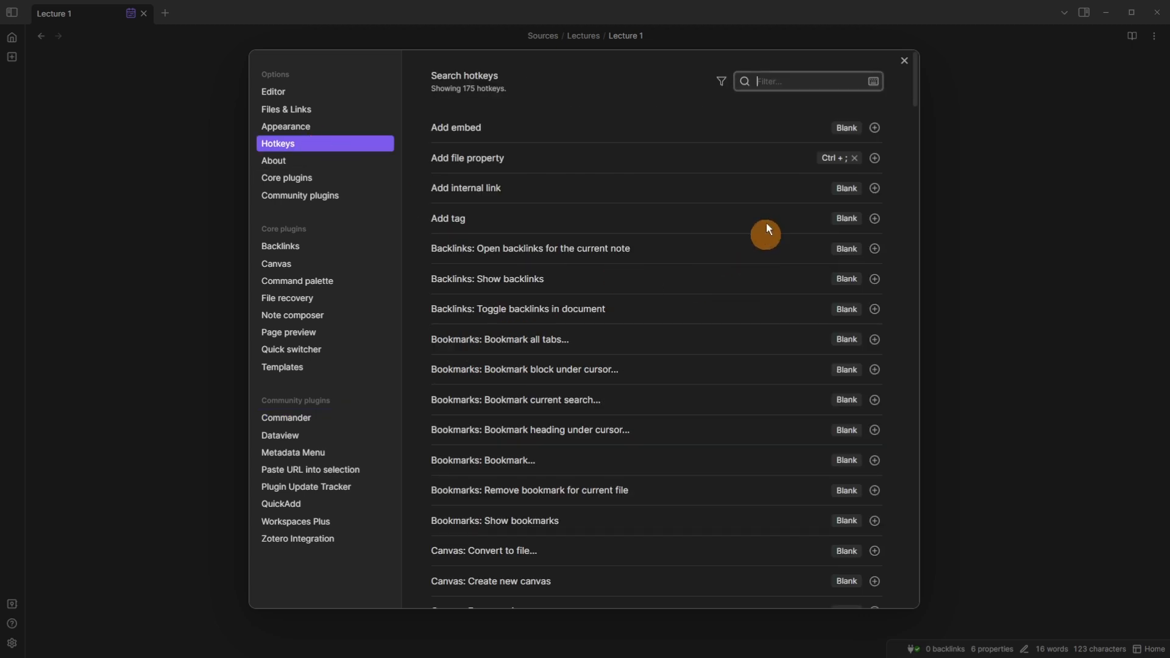
scroll(628, 244, down, 20)
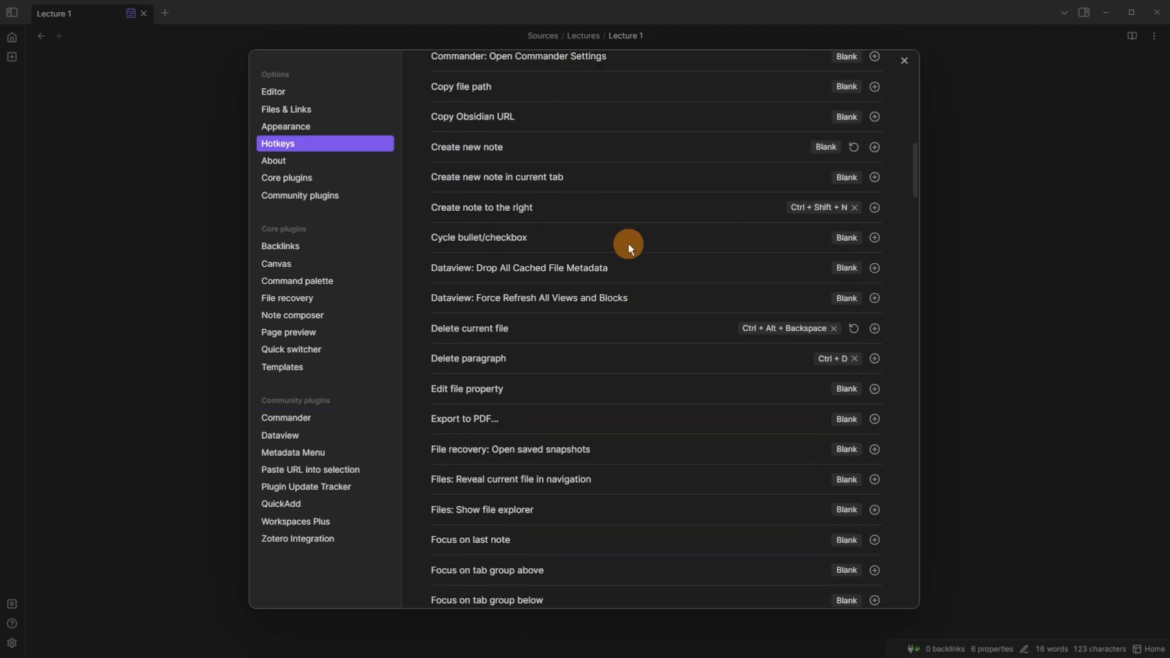
scroll(627, 244, up, 20)
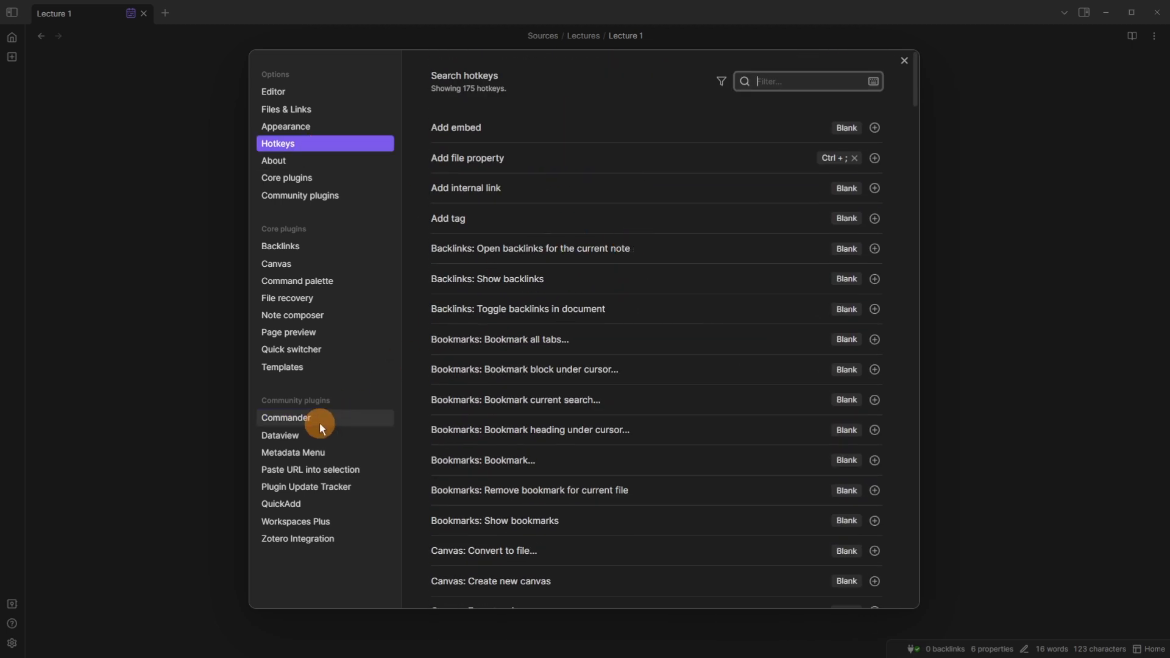
scroll(634, 155, down, 12)
scroll(634, 155, up, 9)
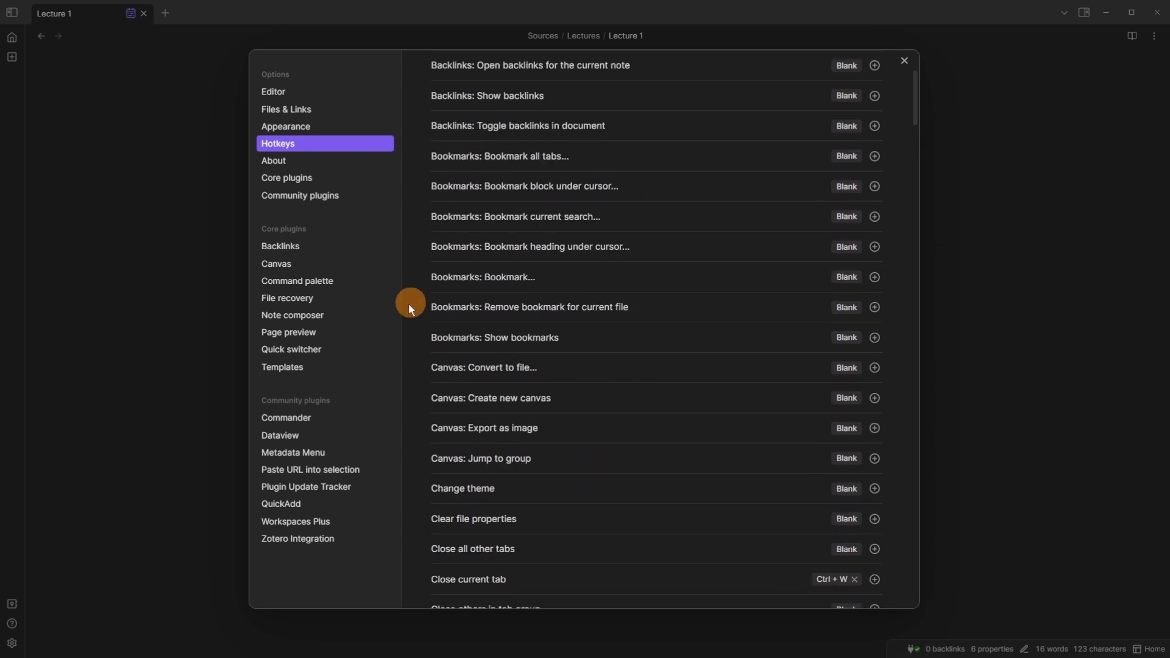
Review Commander's ribbon commands and the Workspaces entry among the core plugins, and close the settings
click(338, 417)
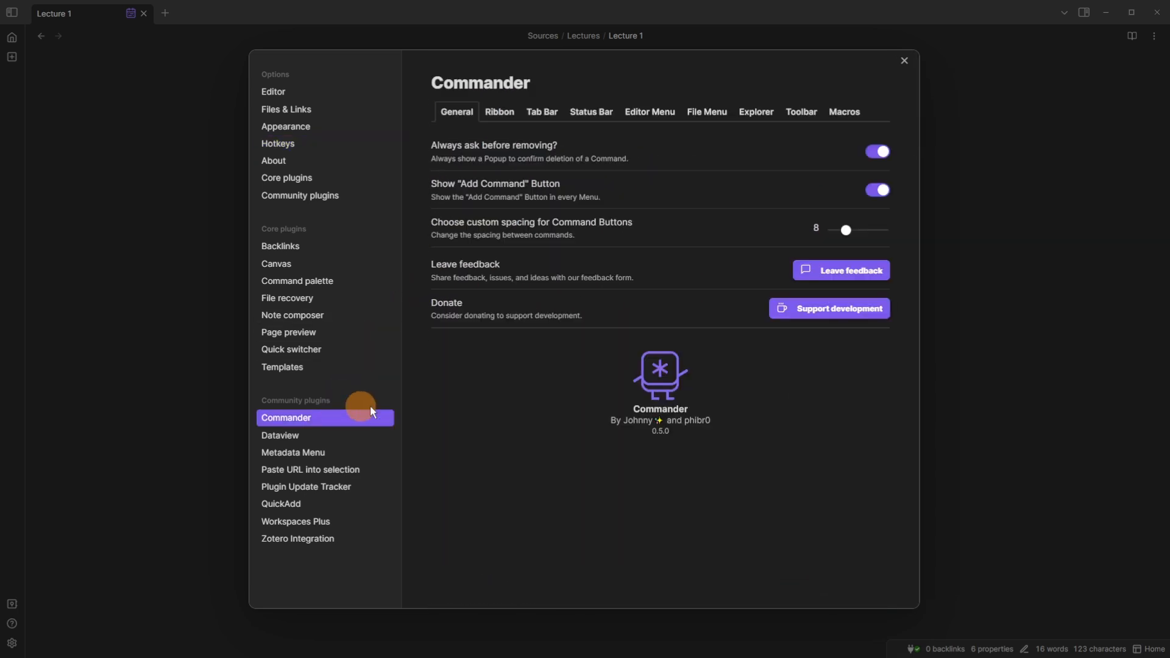
click(500, 118)
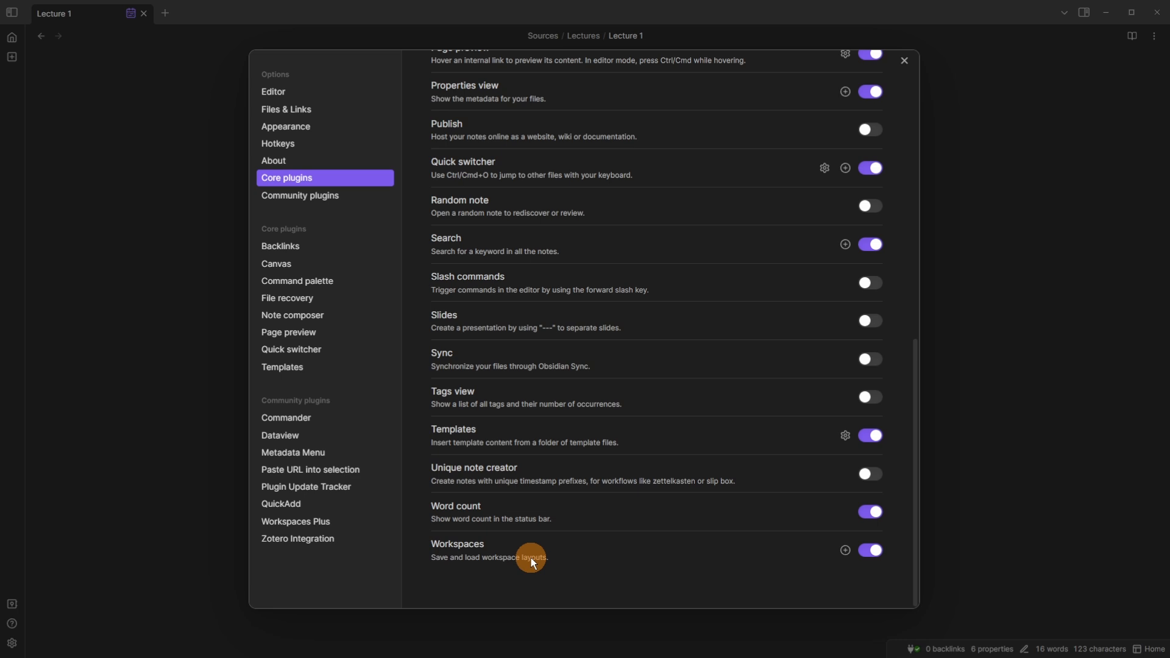
click(977, 418)
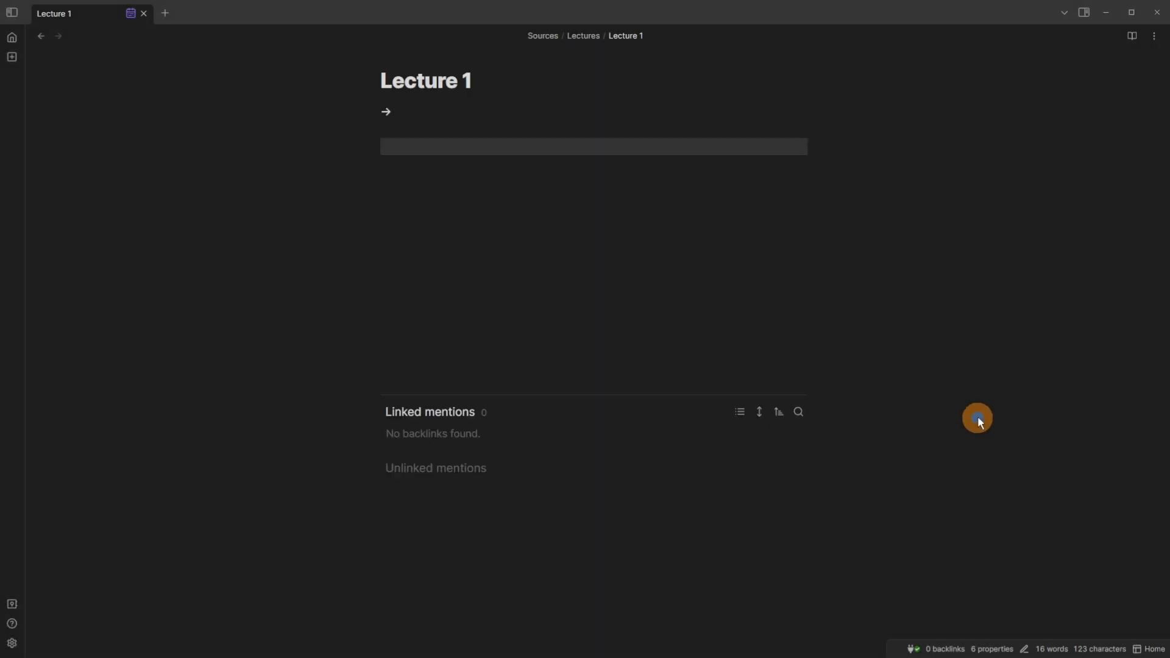
Show both sidebars, and split the Properties view below the outline and the Backlinks view below the file explorer
click(1083, 12)
click(13, 12)
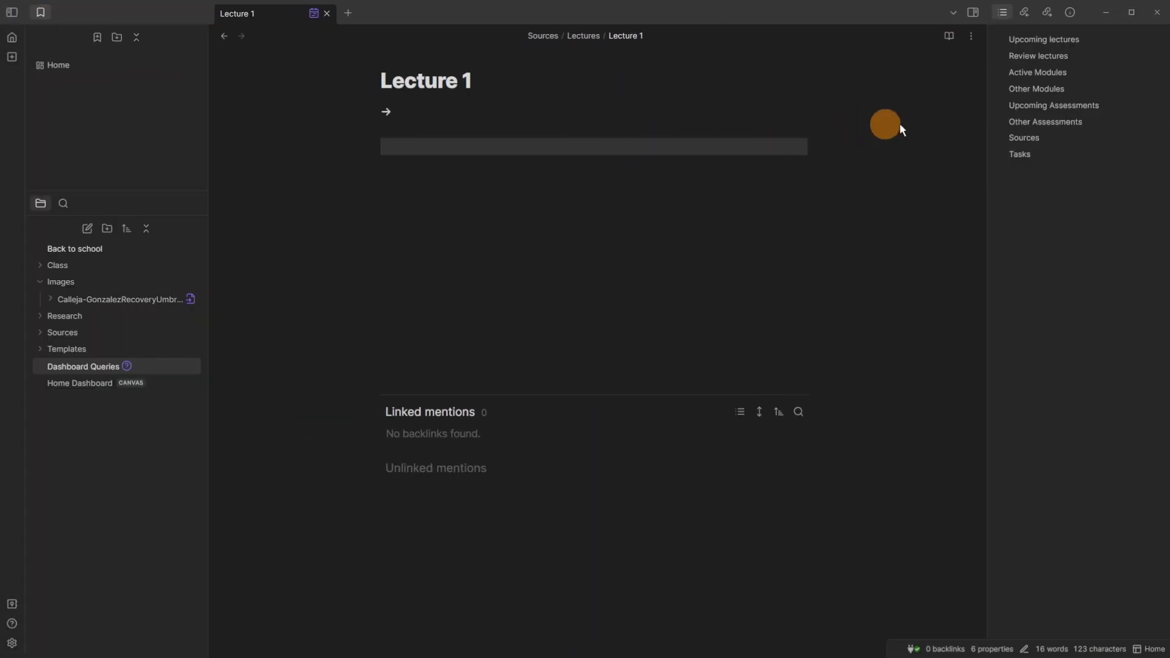
drag(1070, 12, 1047, 524)
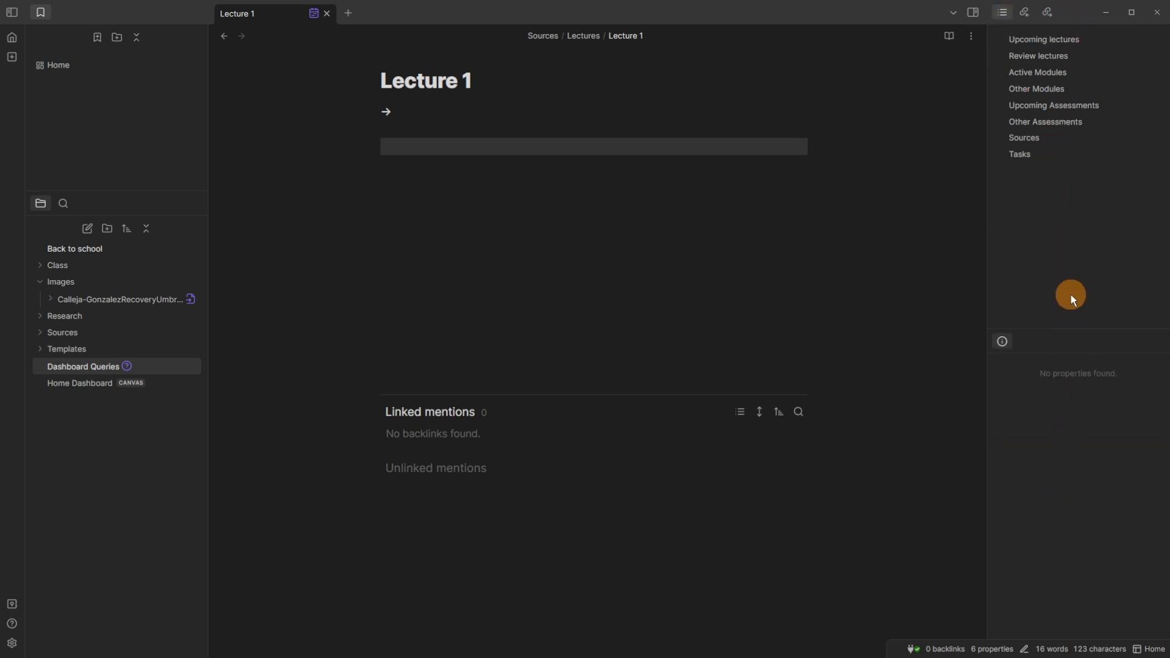
drag(1027, 16, 107, 539)
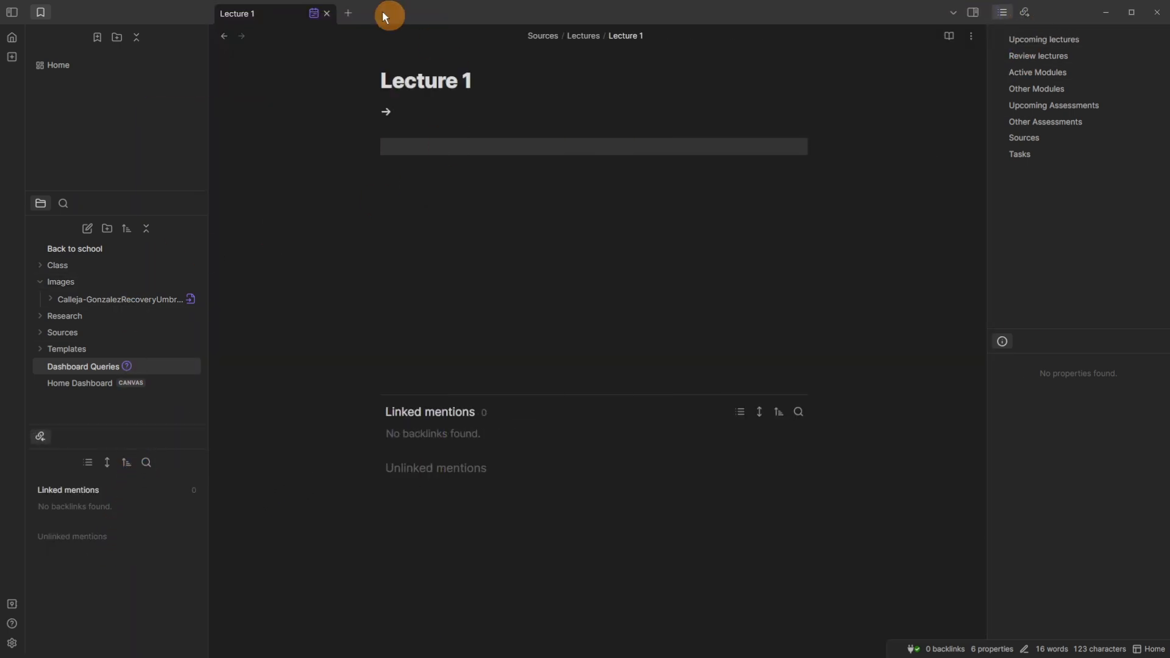
Open a new tab, split it into its own pane below Lecture 1, and return focus to the Lecture 1 note
click(349, 12)
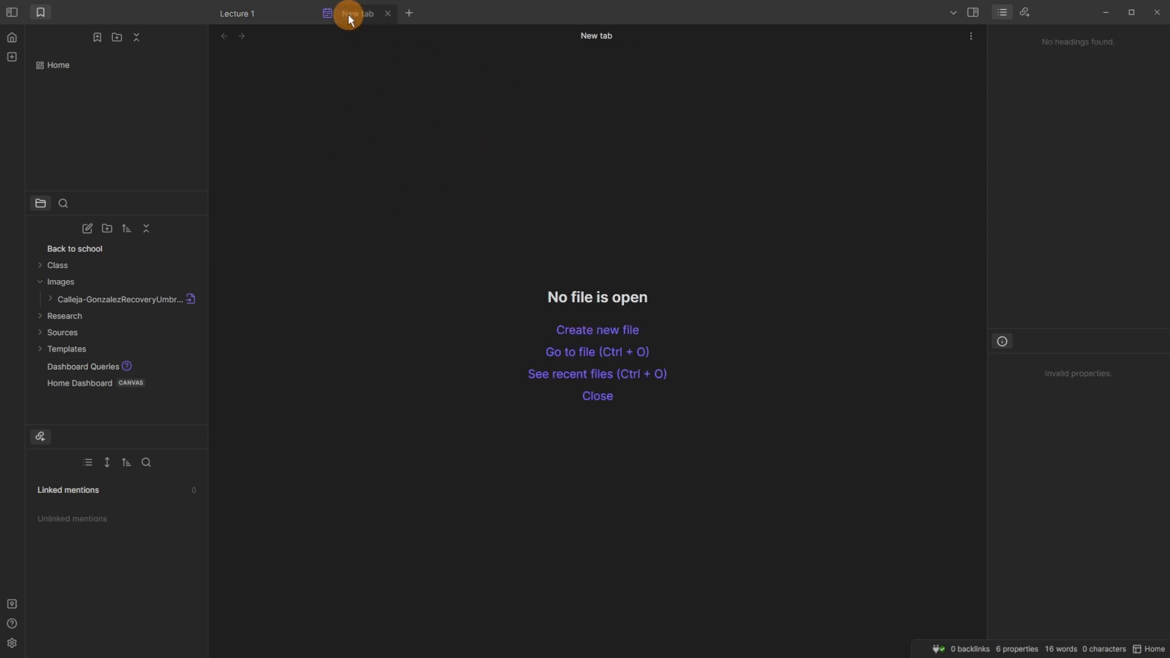
drag(386, 13, 852, 287)
drag(630, 11, 462, 590)
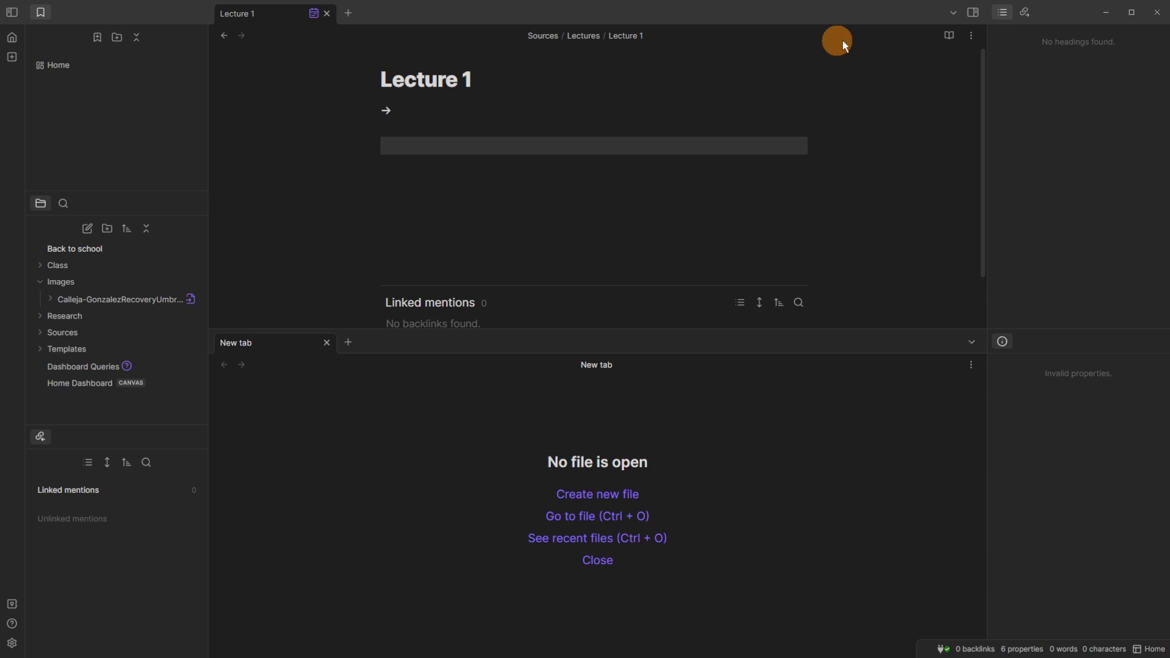
click(971, 34)
click(778, 83)
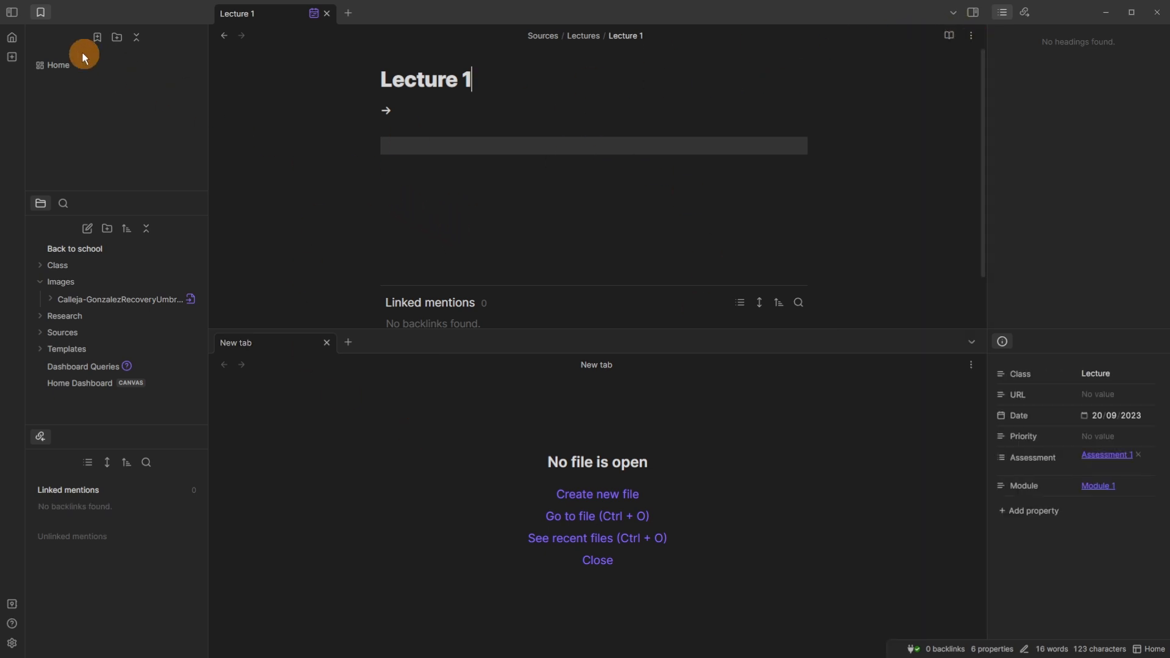
Load the Home workspace to restore the default layout, and expand the sidebar holding the outline to check it
click(13, 40)
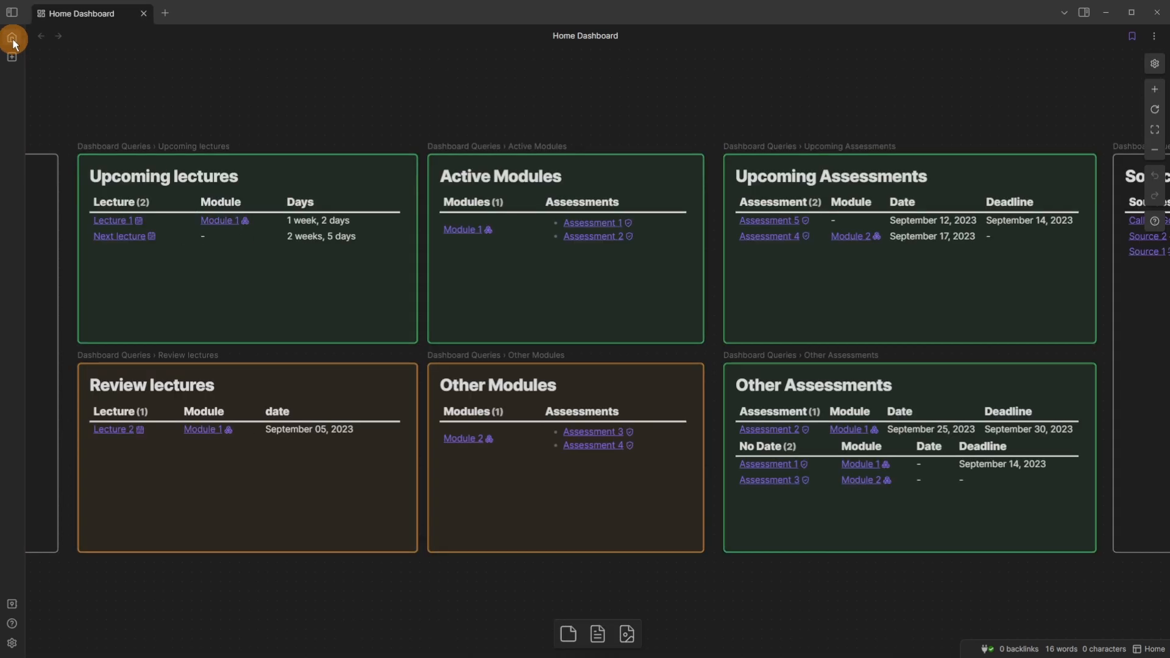
click(1084, 12)
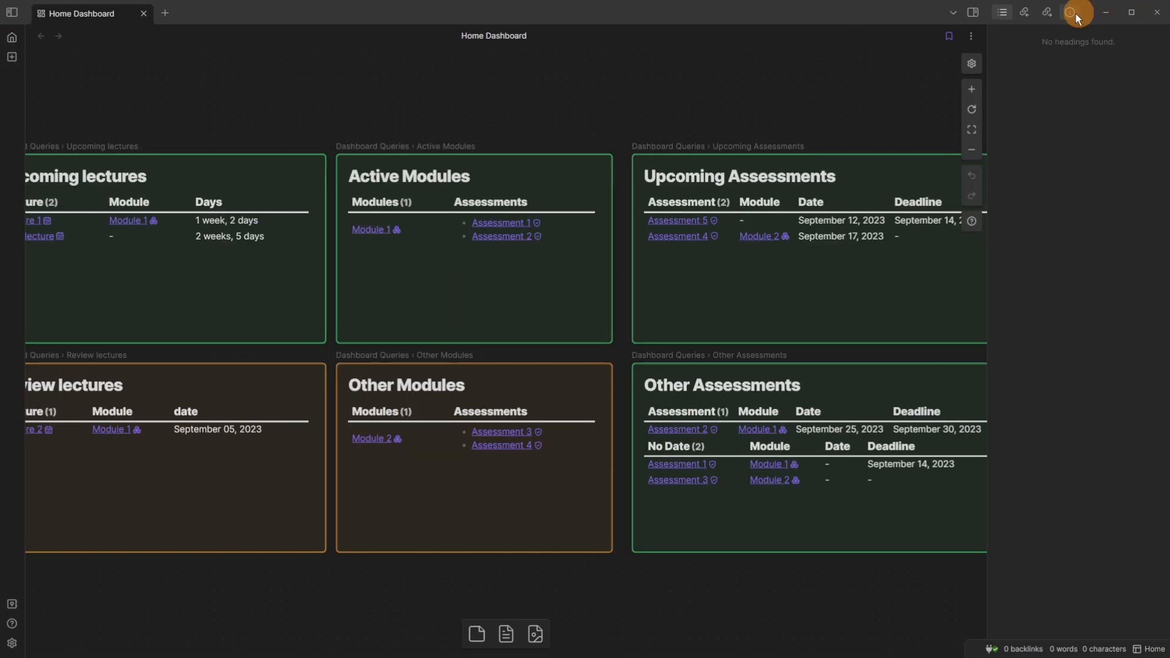
Show the sidebar holding the bookmarks and file explorer to check its layout, and hide it again
click(11, 12)
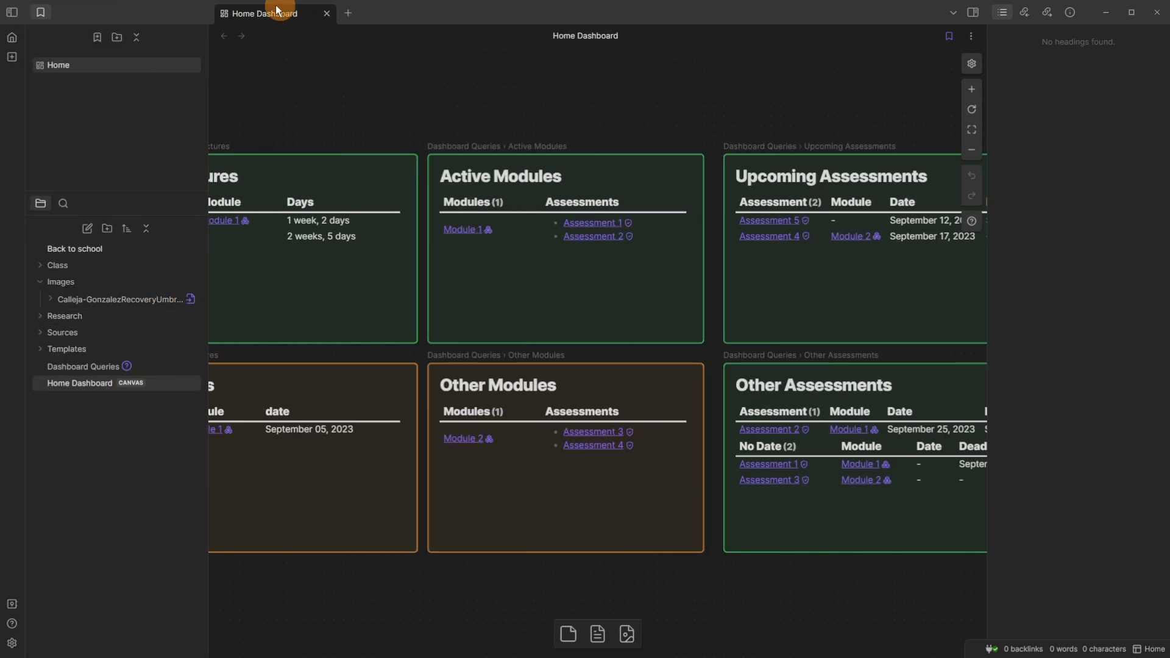
click(11, 14)
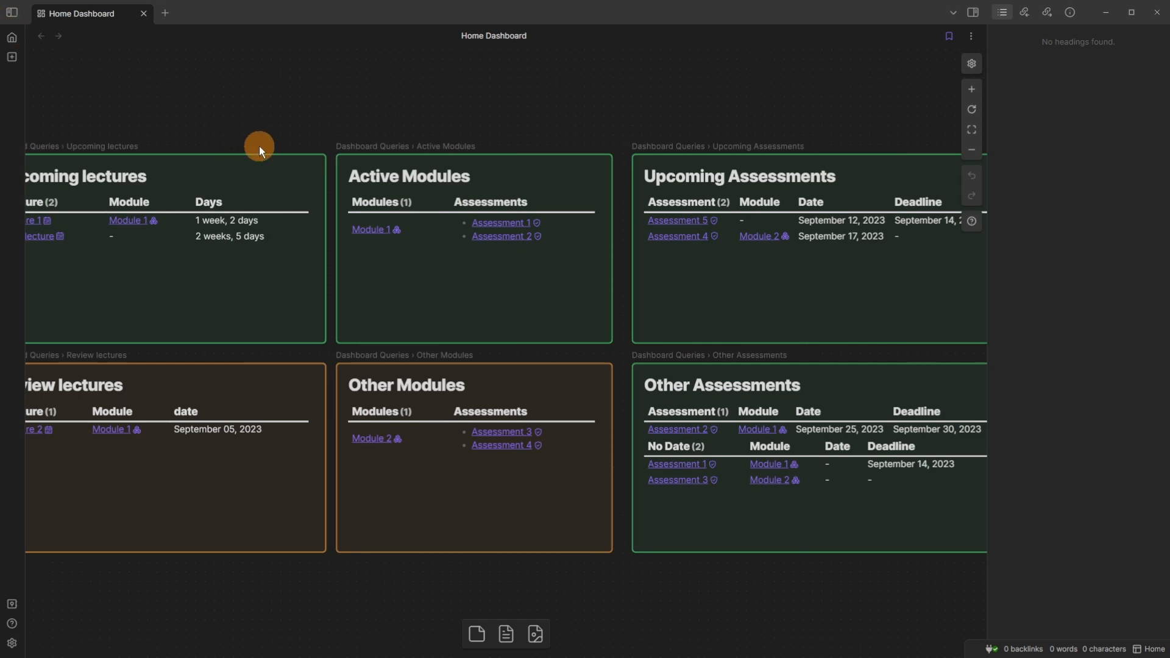
Look up the hotkeys matching "workspaces" in the settings, and reload the Home workspace
click(11, 643)
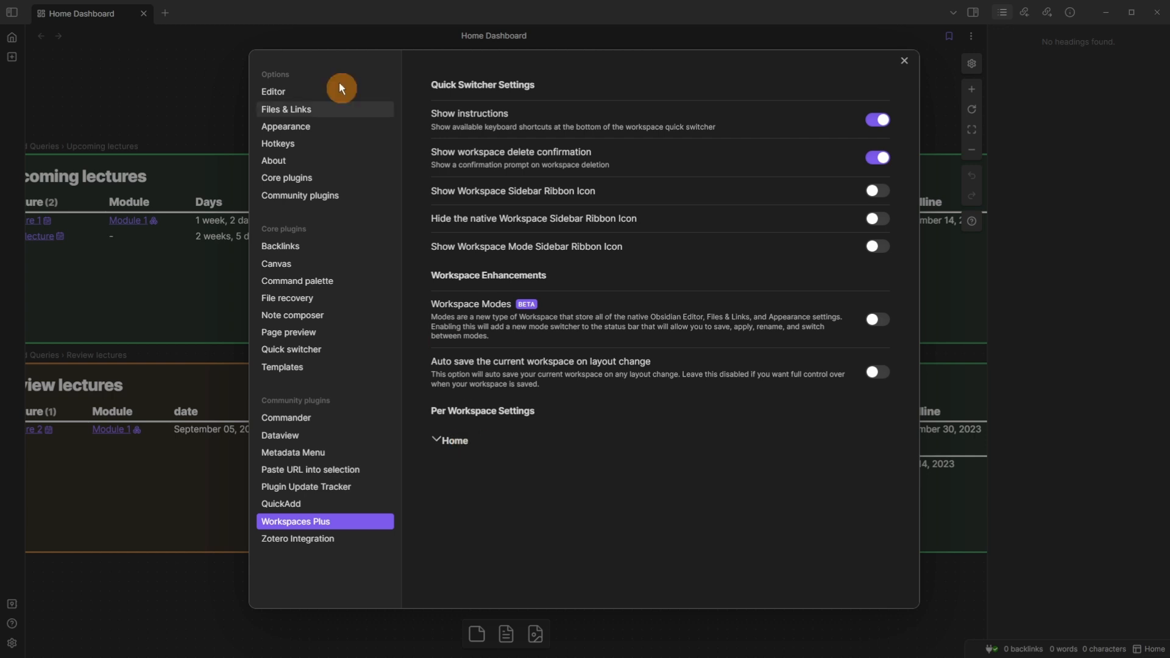
click(276, 146)
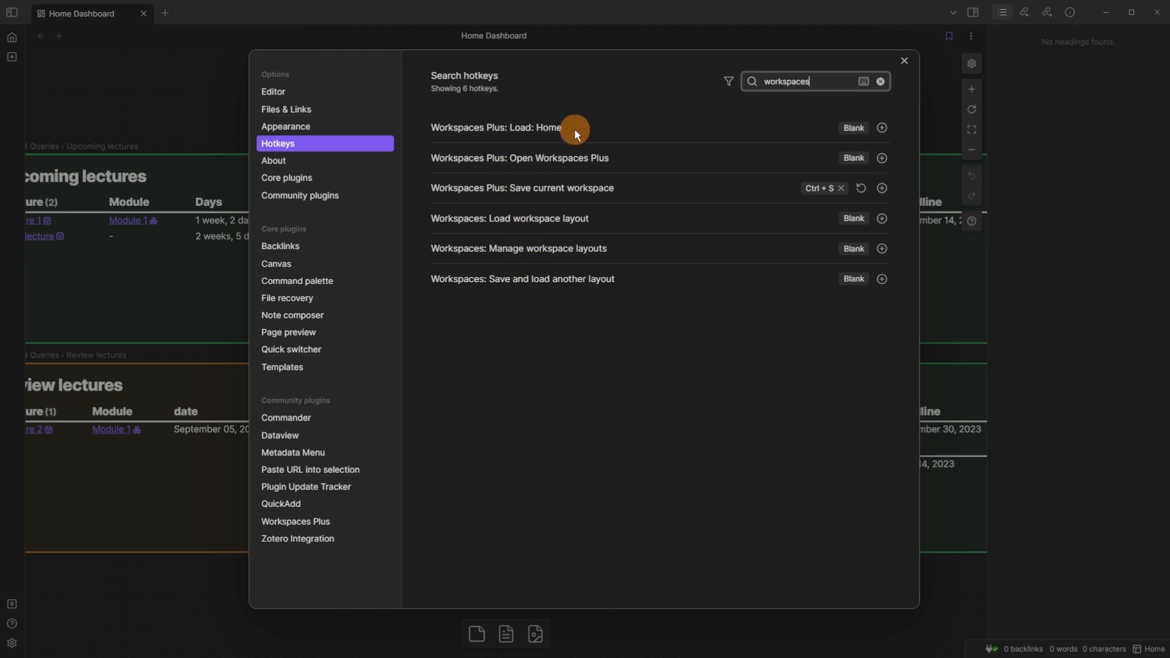
click(194, 108)
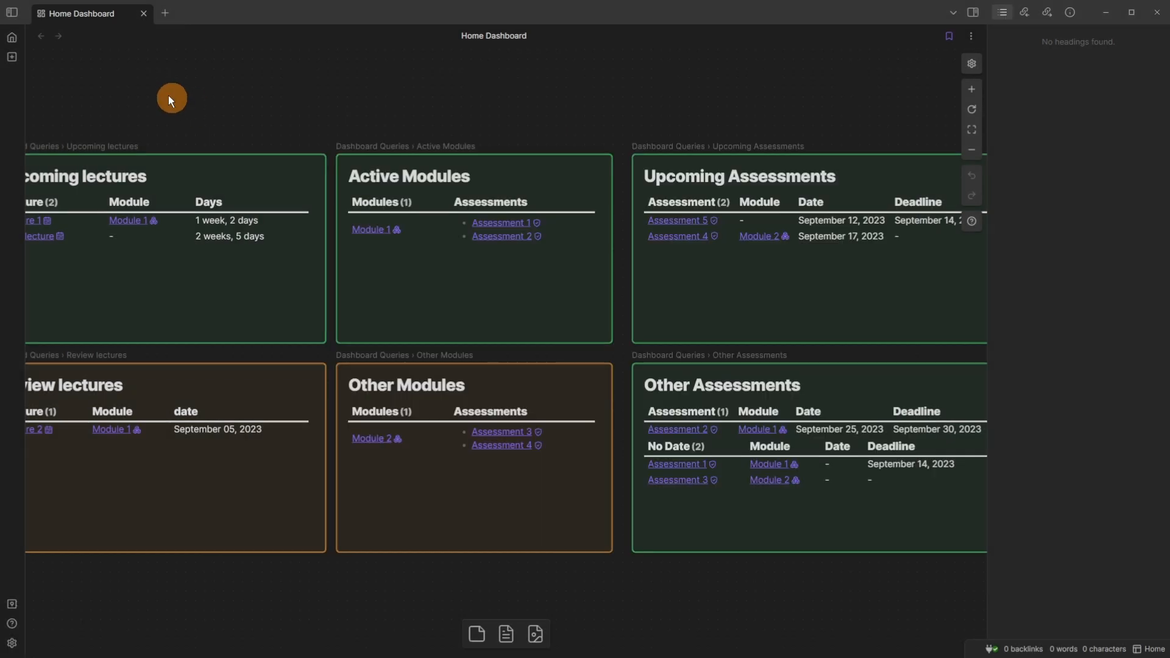
click(12, 38)
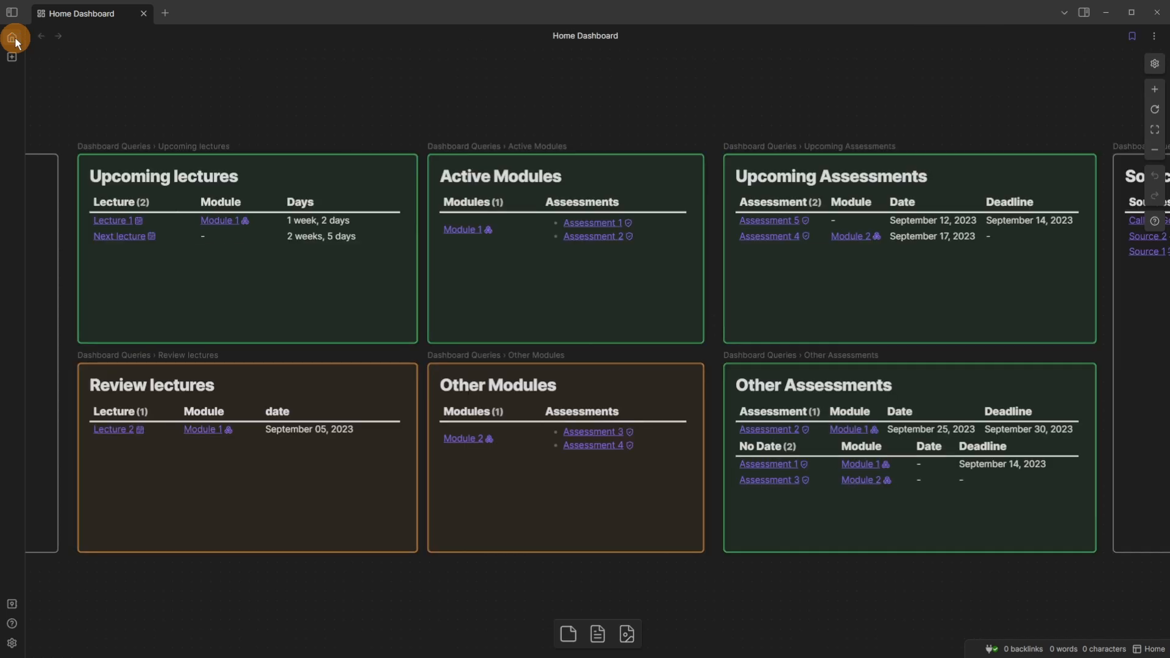
Add Open quick switcher to the ribbon in the Appearance settings, remove it again, and close the settings
key(ctrl+comma)
scroll(568, 190, down, 5)
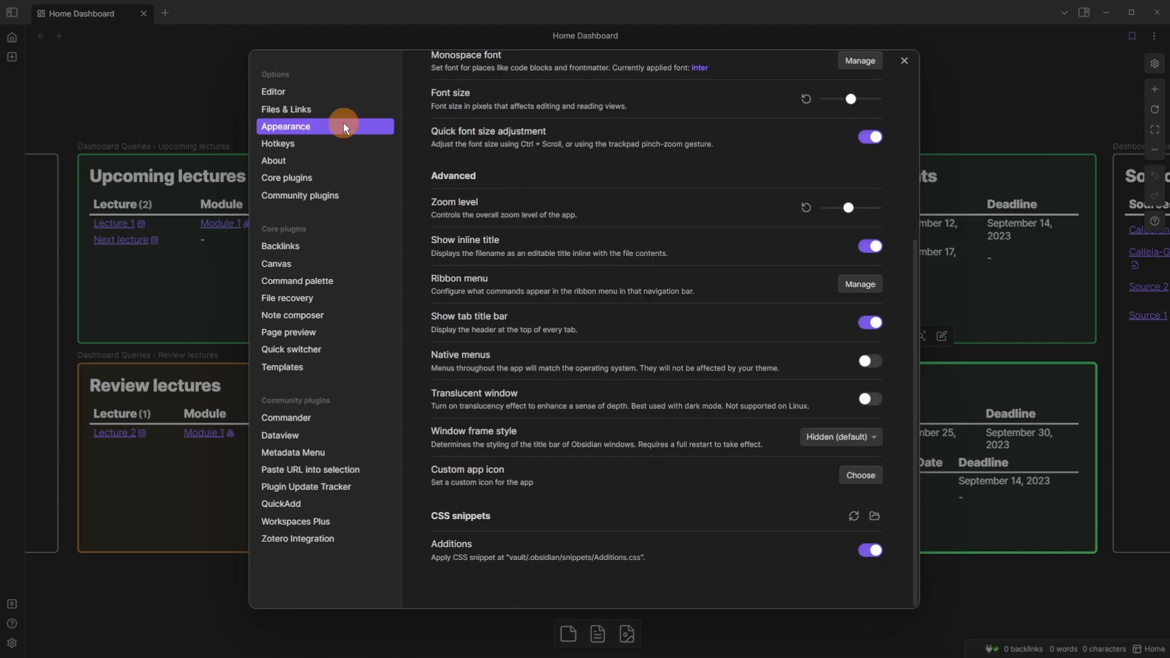
click(853, 286)
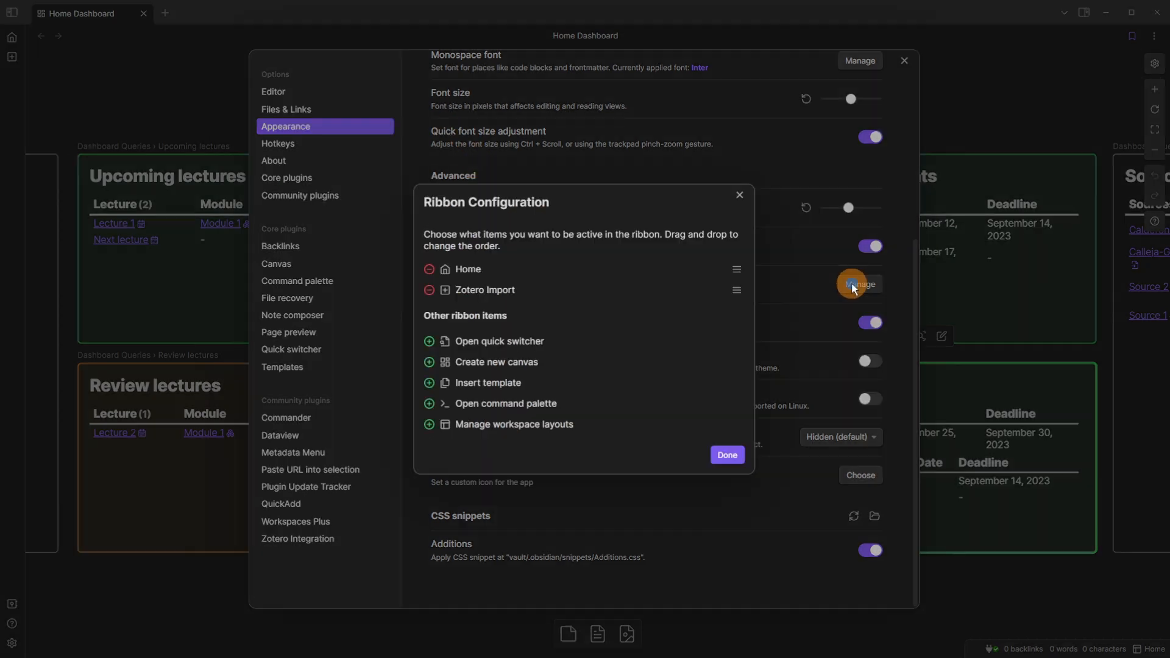
click(429, 341)
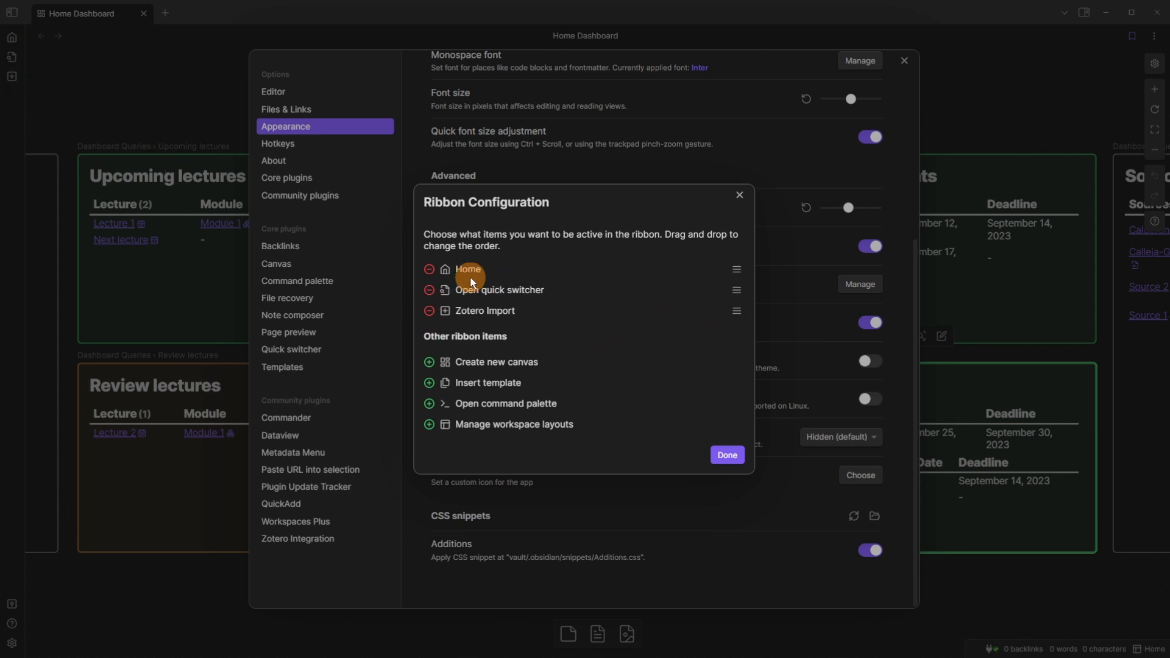
click(429, 290)
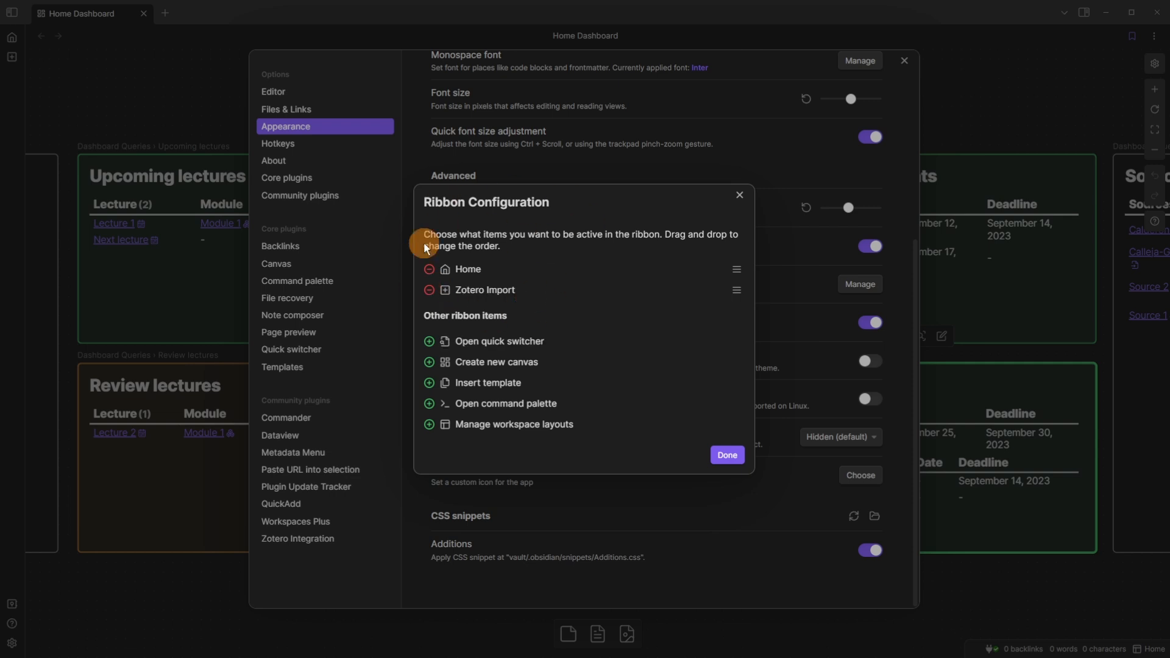
click(727, 456)
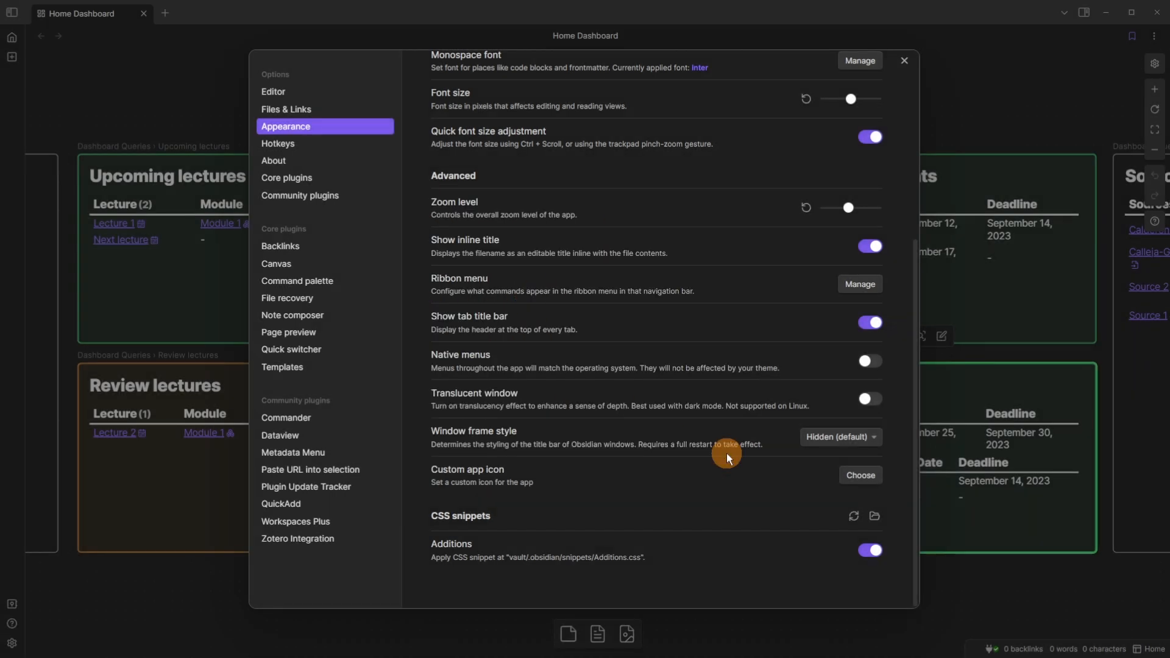
click(955, 134)
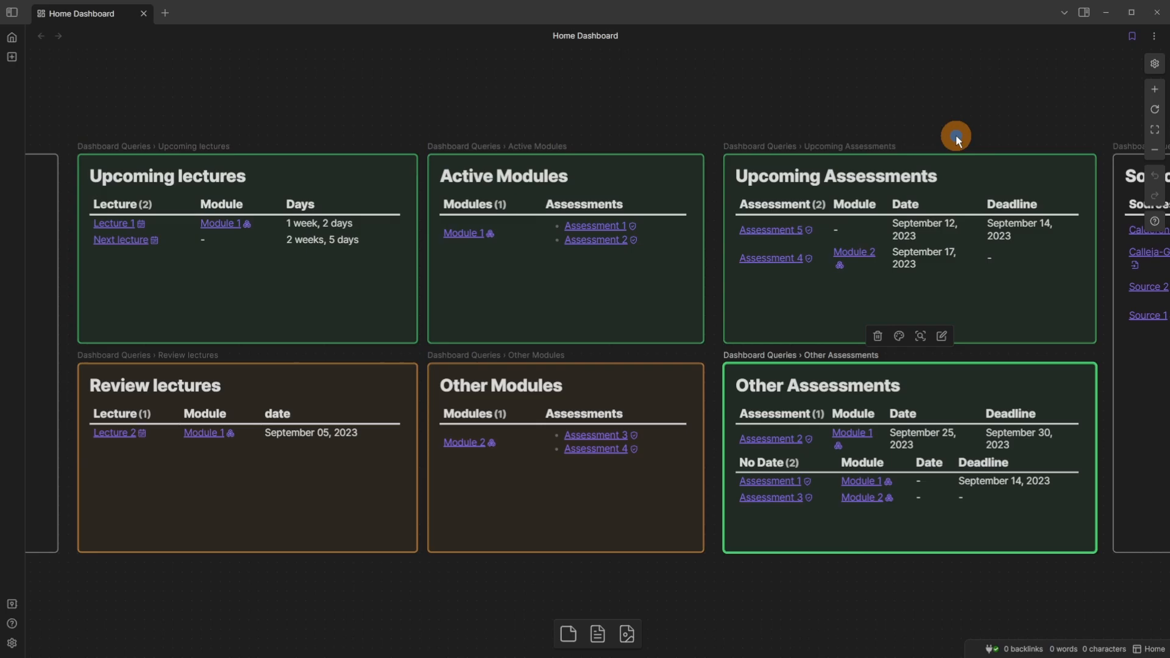
Reload the Home workspace, and review the Zotero Import format's output path, image output path and template file in the Zotero Integration settings
click(13, 38)
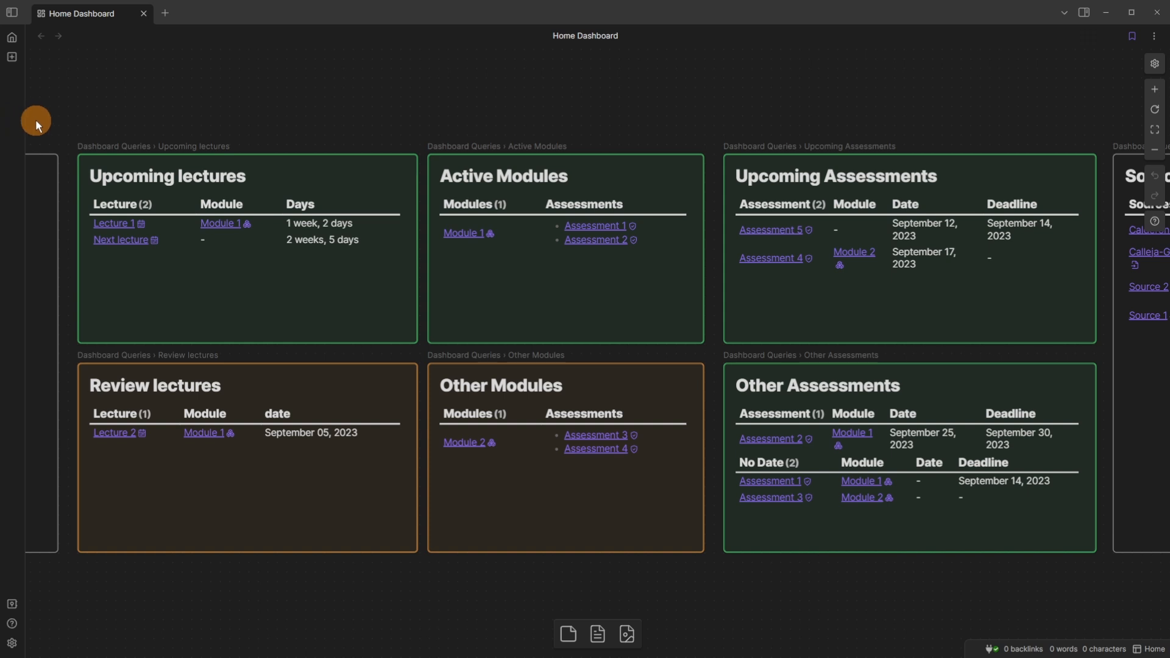
key(ctrl+comma)
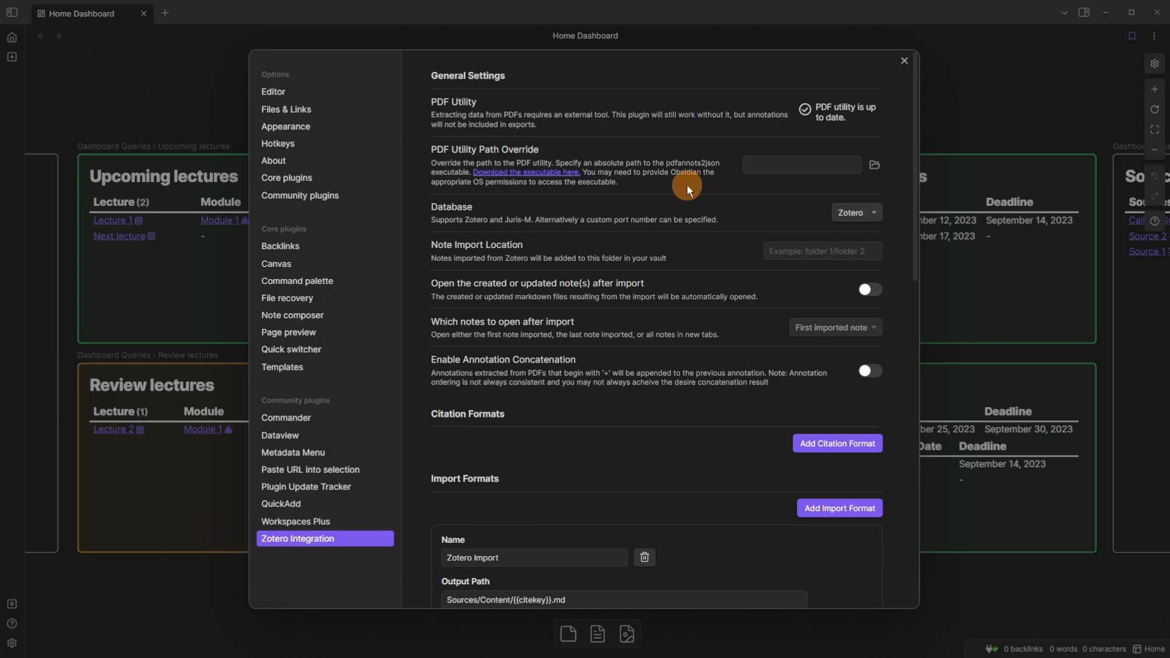
scroll(687, 183, down, 15)
scroll(638, 306, up, 15)
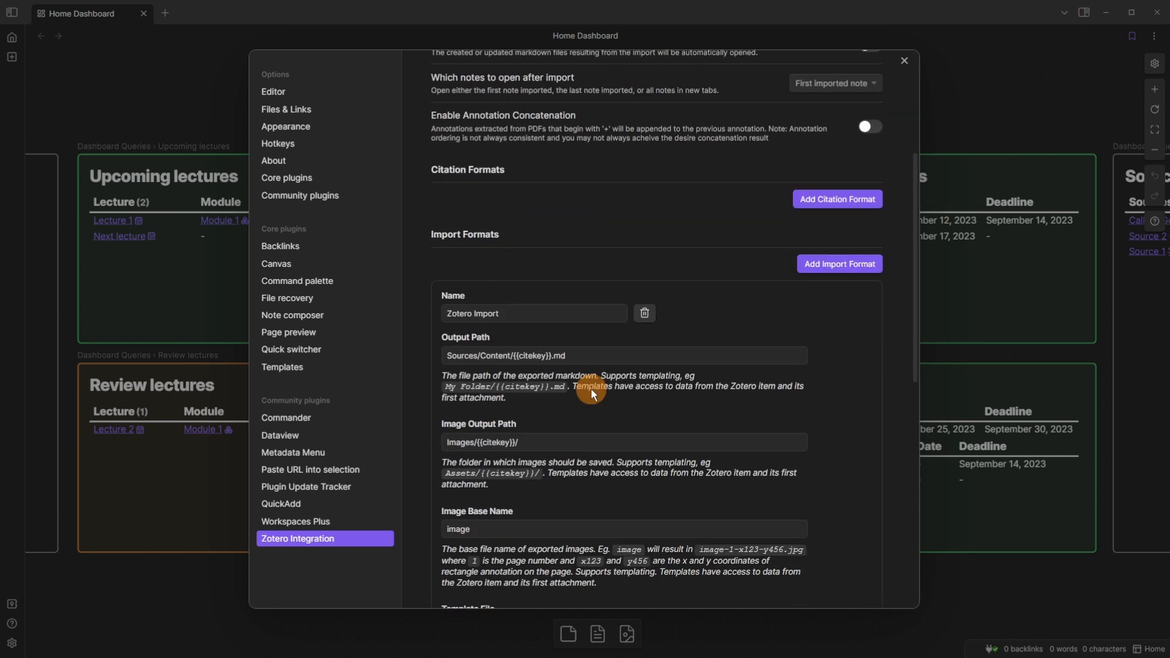
scroll(590, 388, down, 2)
click(461, 233)
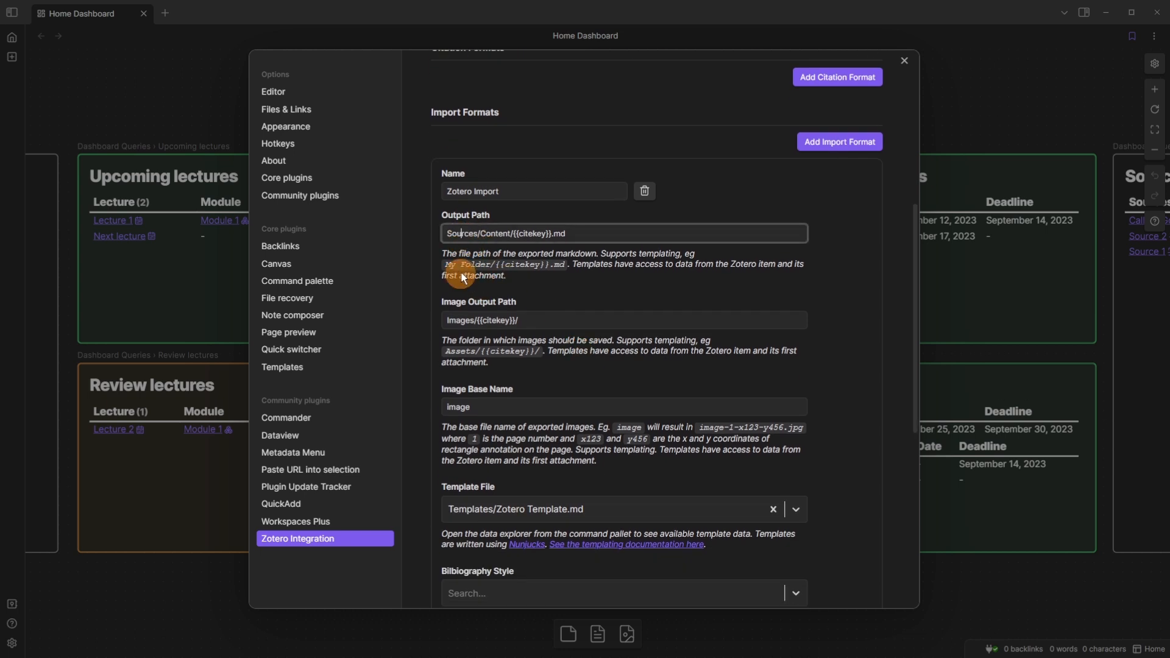
click(528, 234)
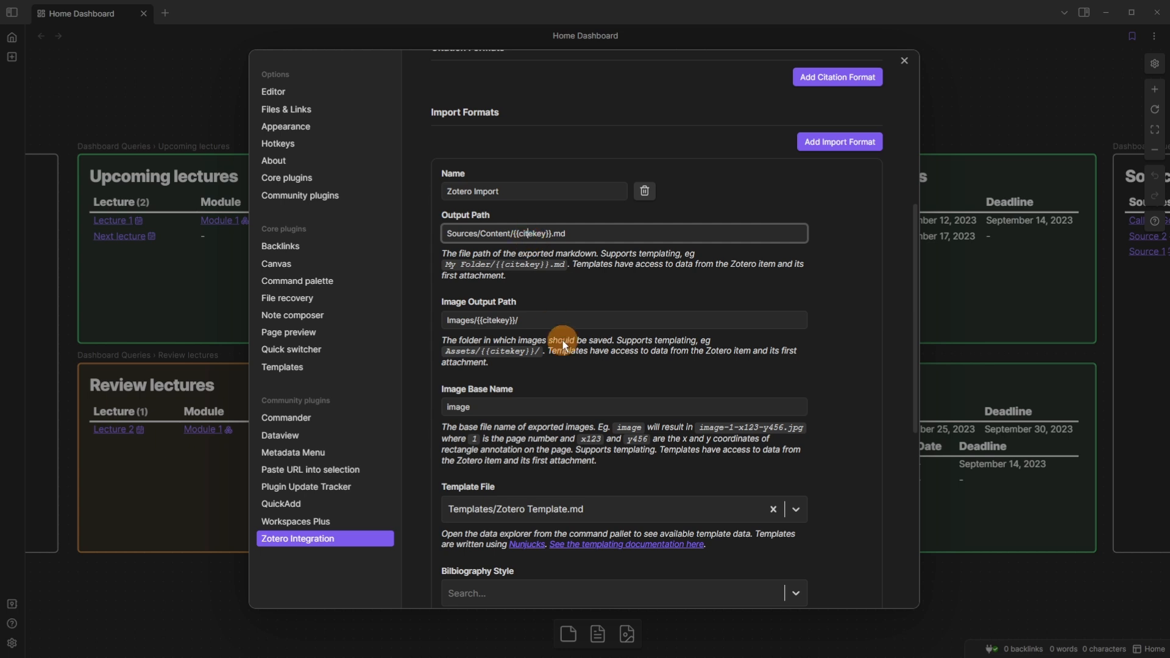
click(460, 319)
click(493, 321)
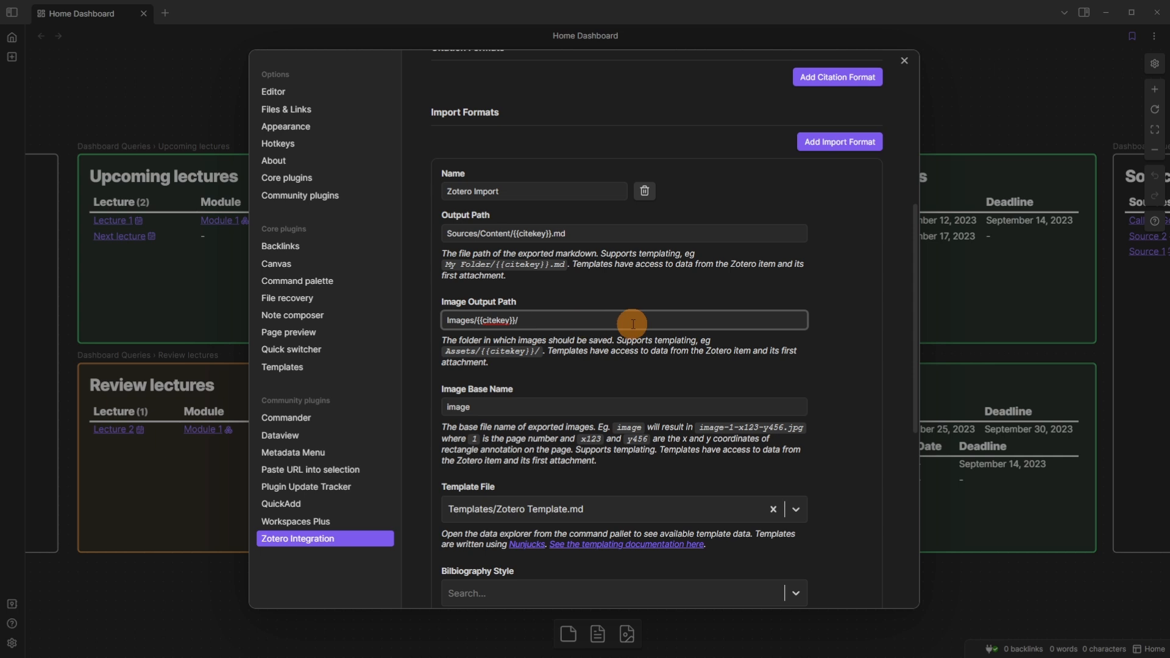
scroll(606, 344, down, 4)
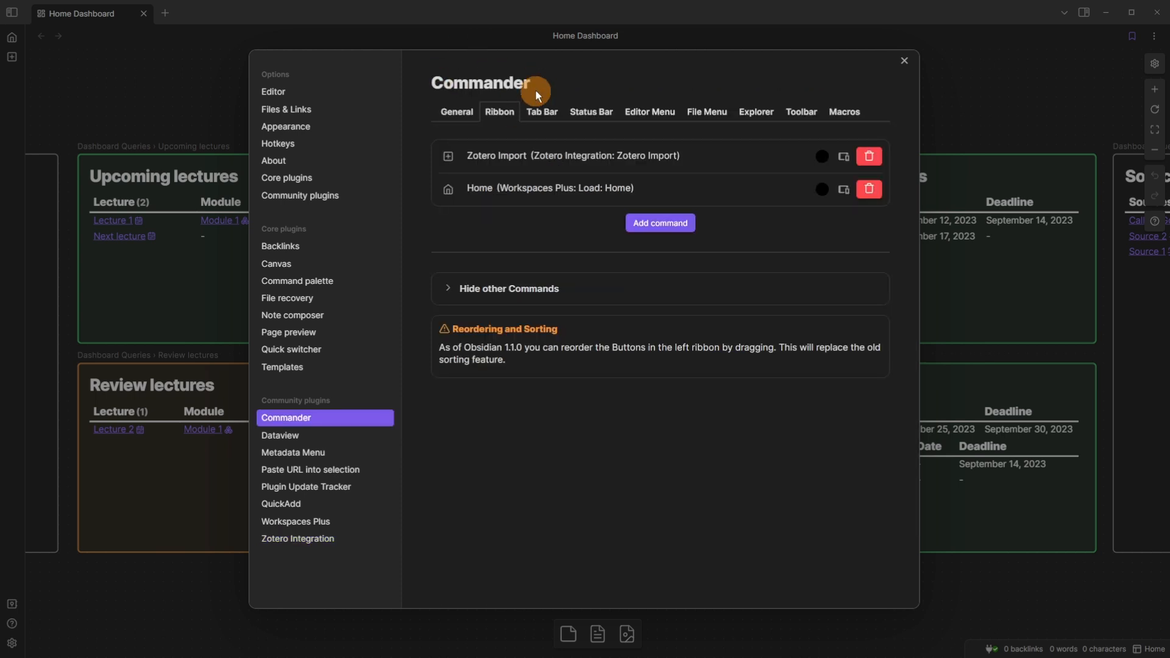
Search for "zot" among the commands Commander can add to the ribbon, and close the settings without adding one
click(673, 226)
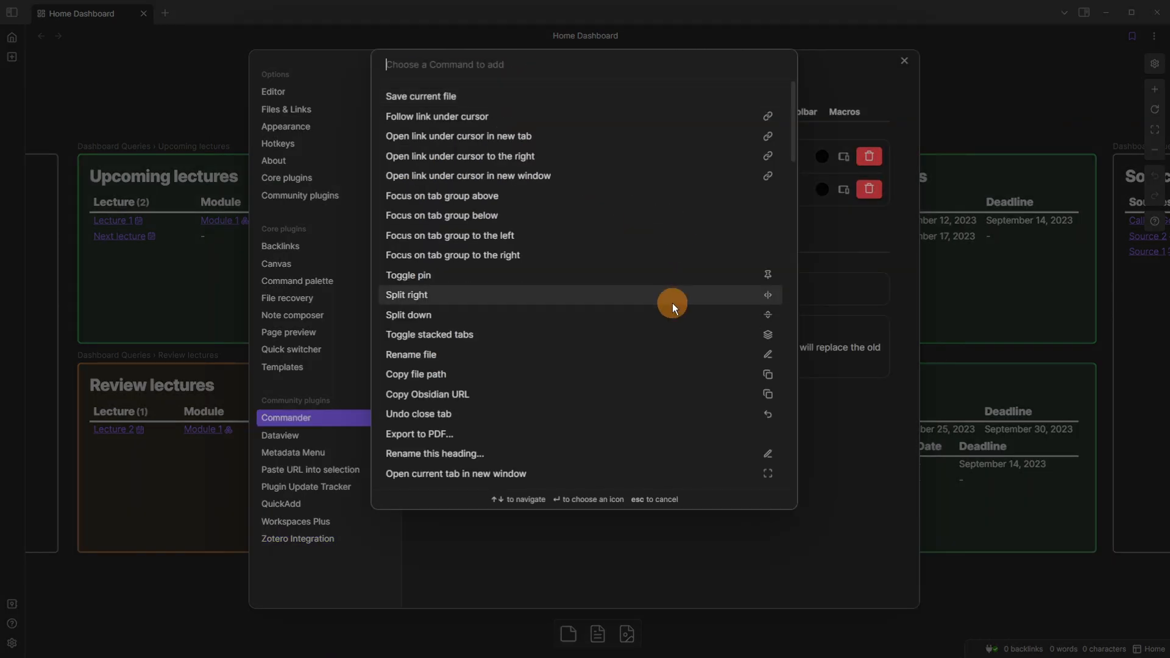
text(zot)
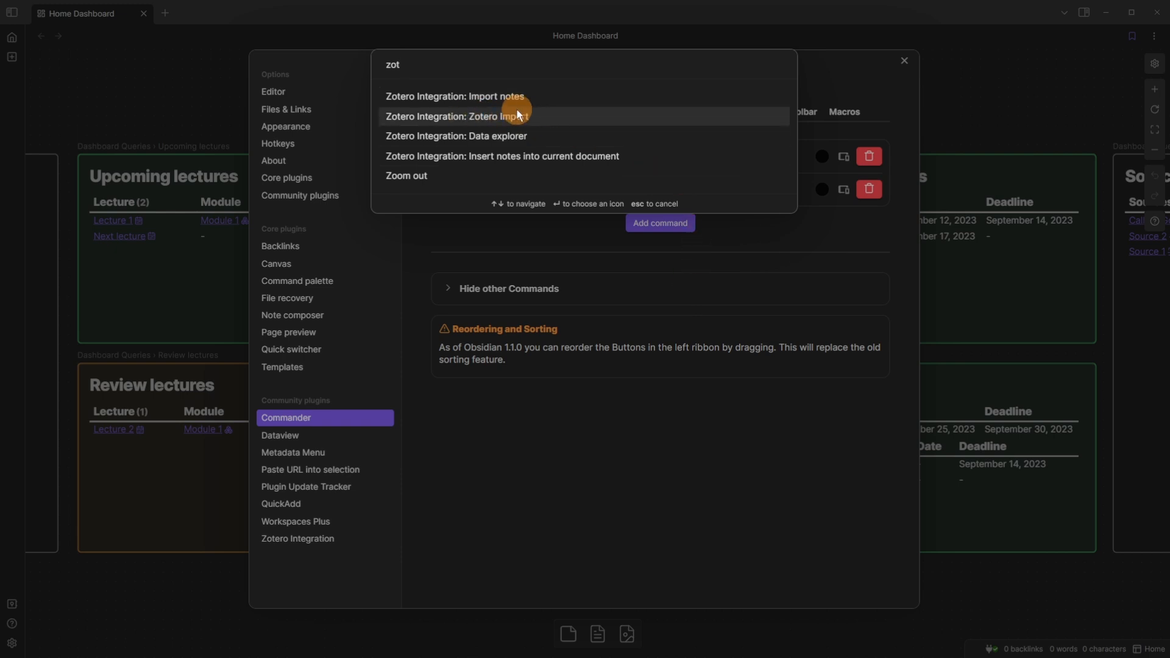
click(533, 241)
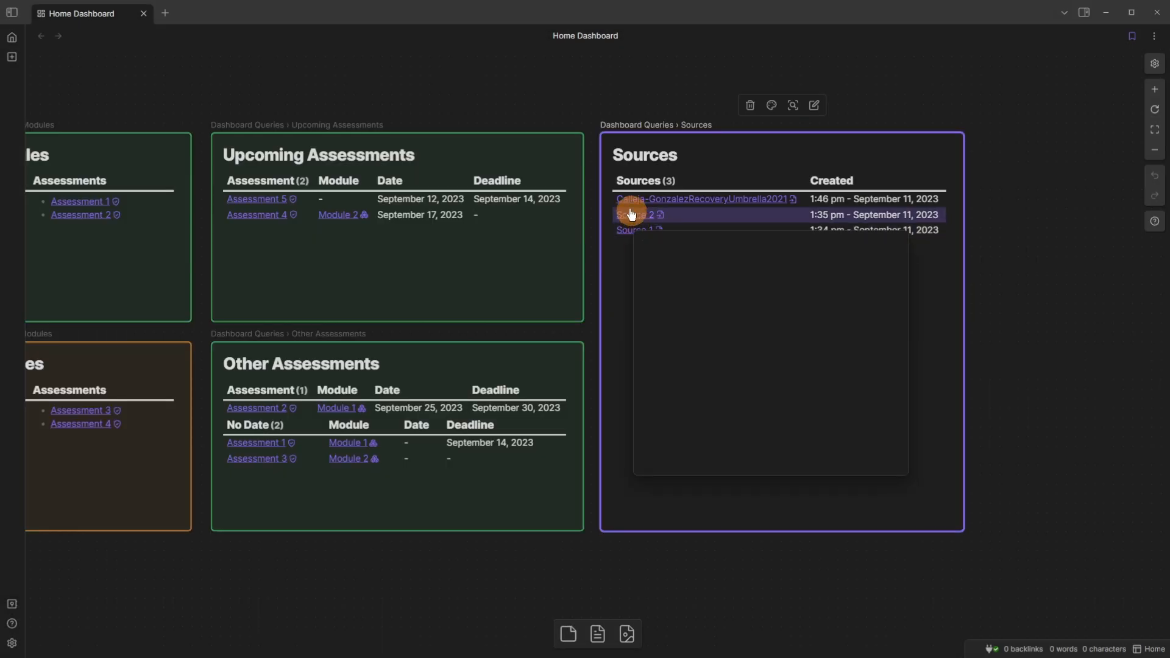
Run Zotero Import, search for "use mobile phone" and import "The Use of Mobile Phones in Classrooms: A Systematic Review"
mouse_move(681, 201)
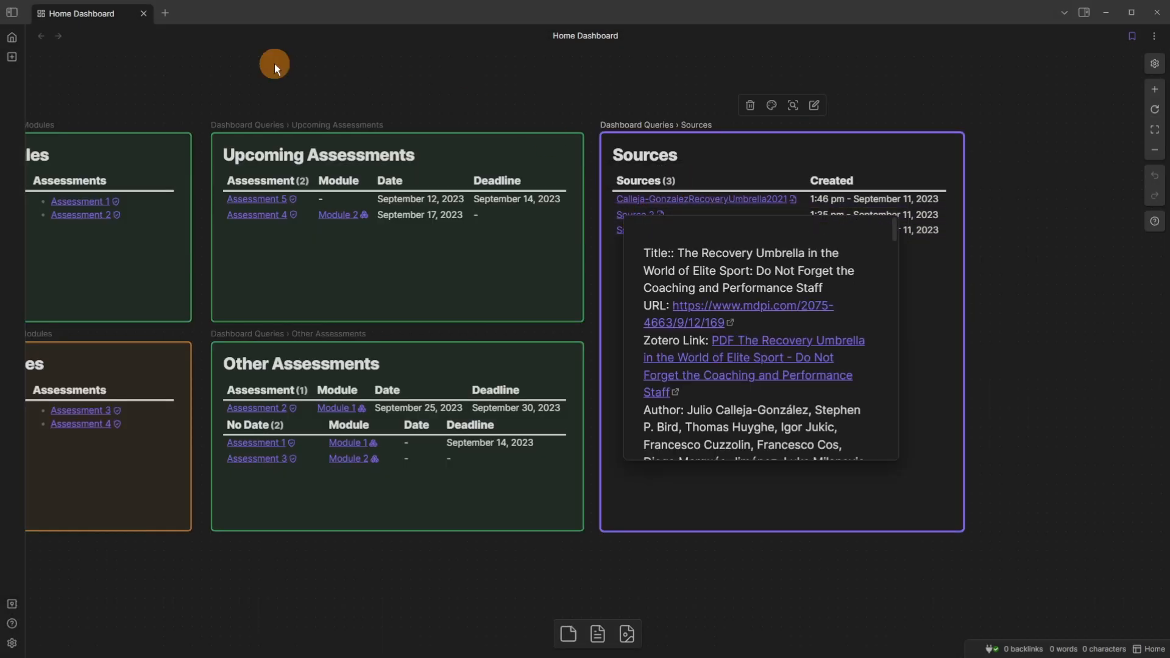
click(12, 59)
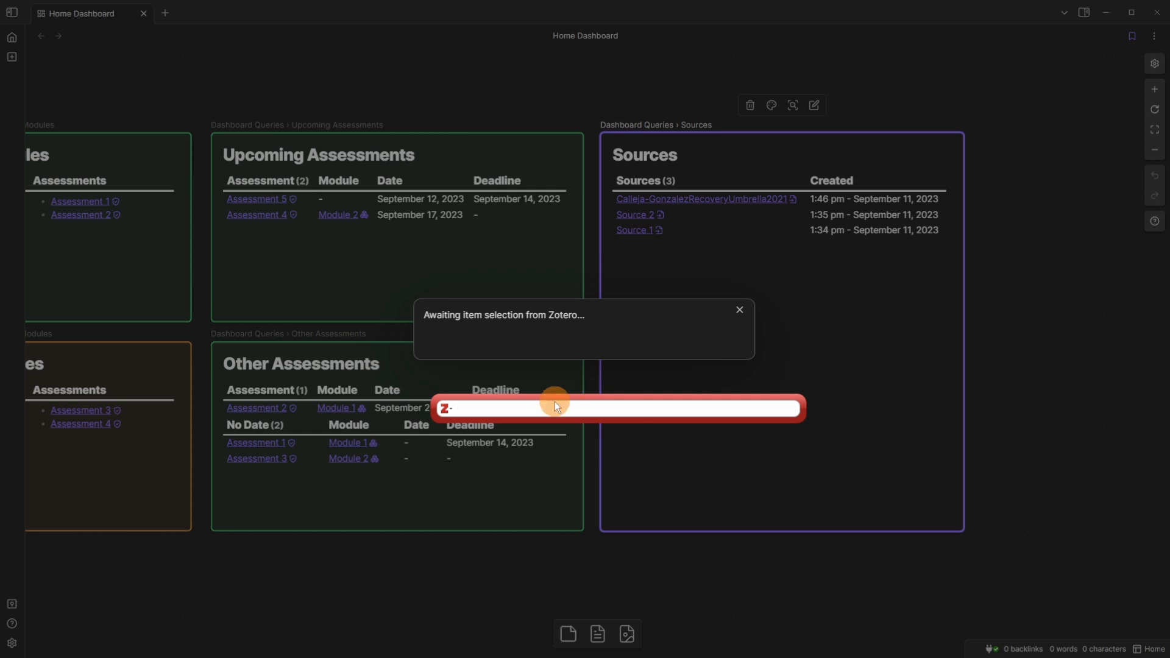
mouse_move(478, 652)
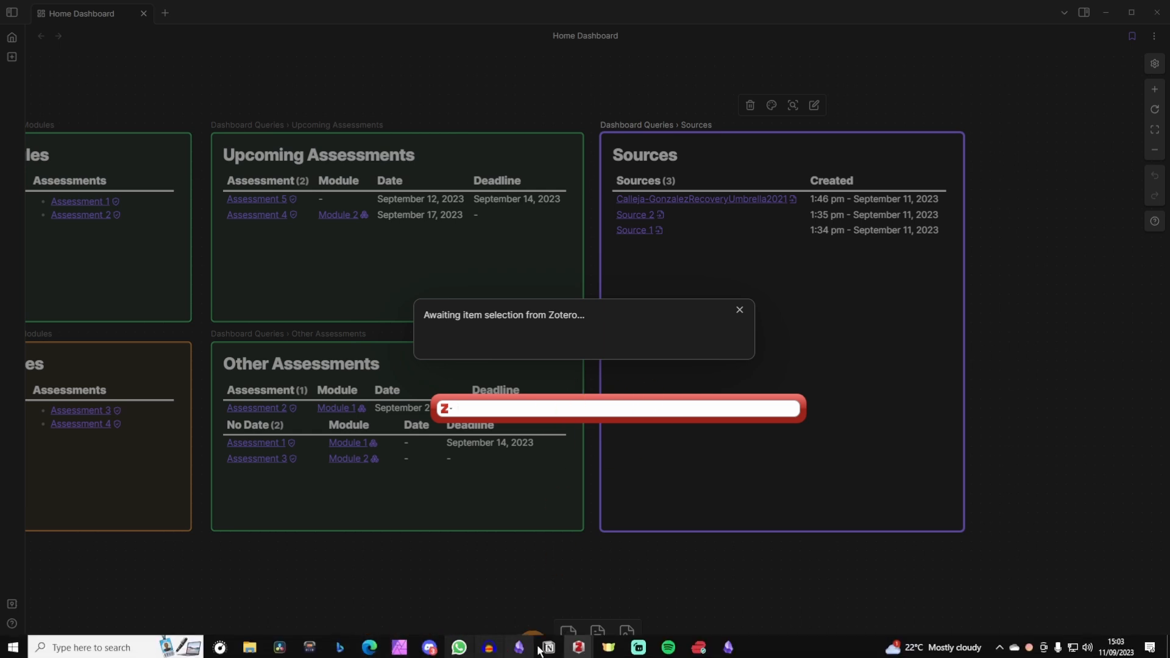
click(594, 406)
text(use mobile phone)
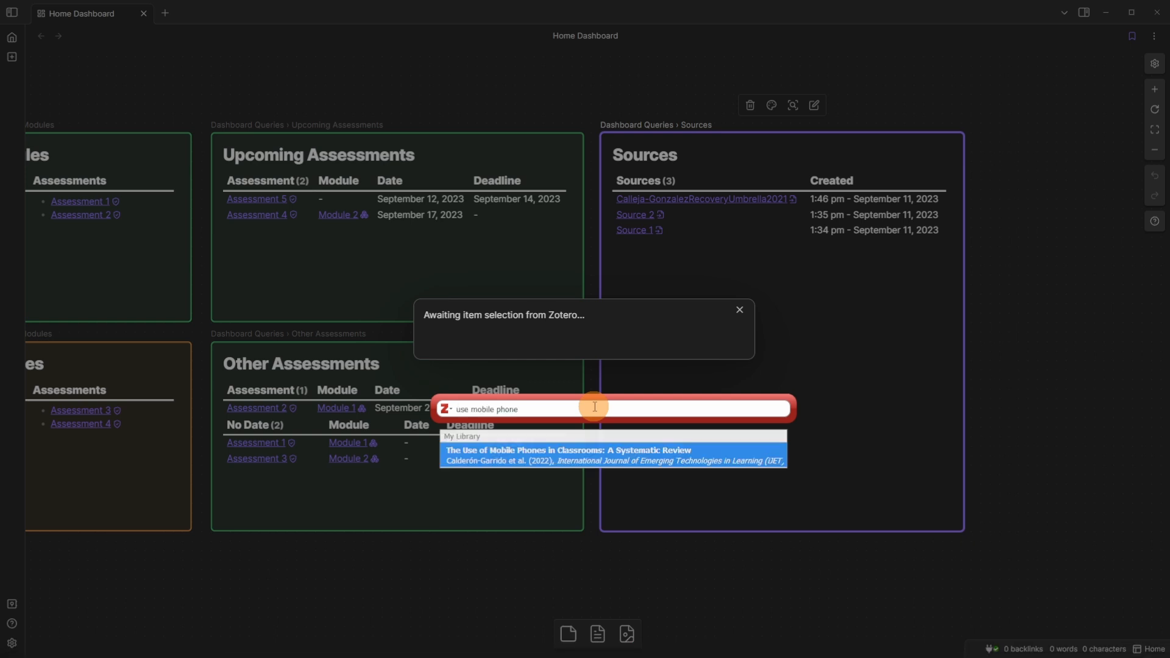
key(Return)
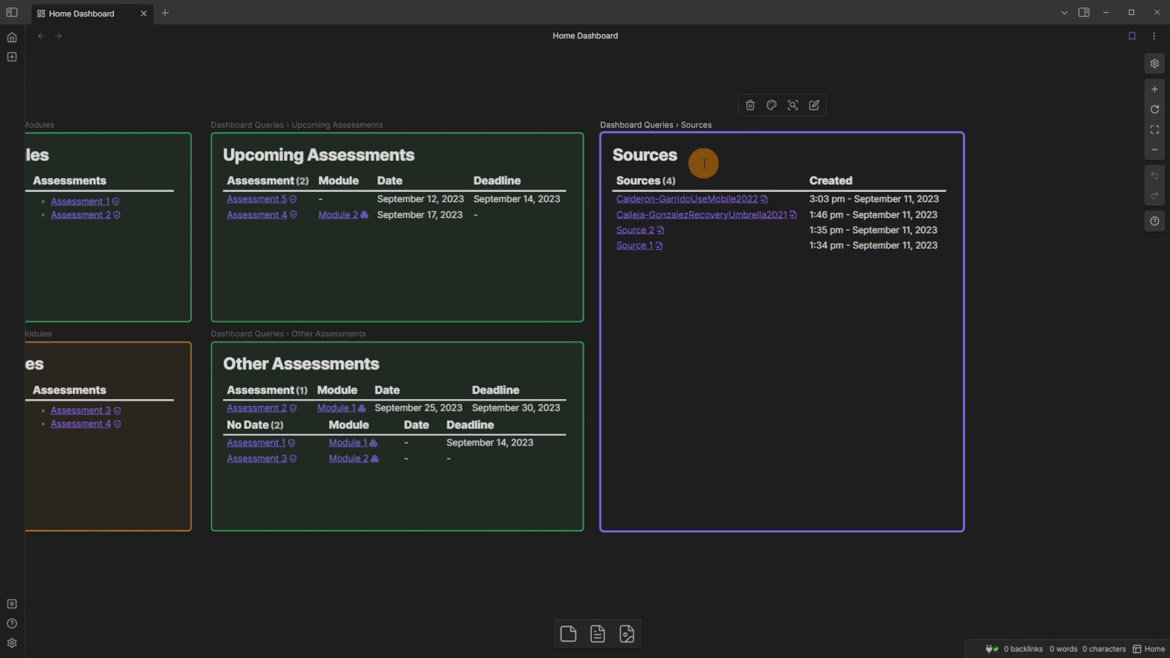
Open the newly imported mobile phones source note from the Sources card and review its metadata, figure and highlights
click(660, 200)
scroll(556, 251, down, 1)
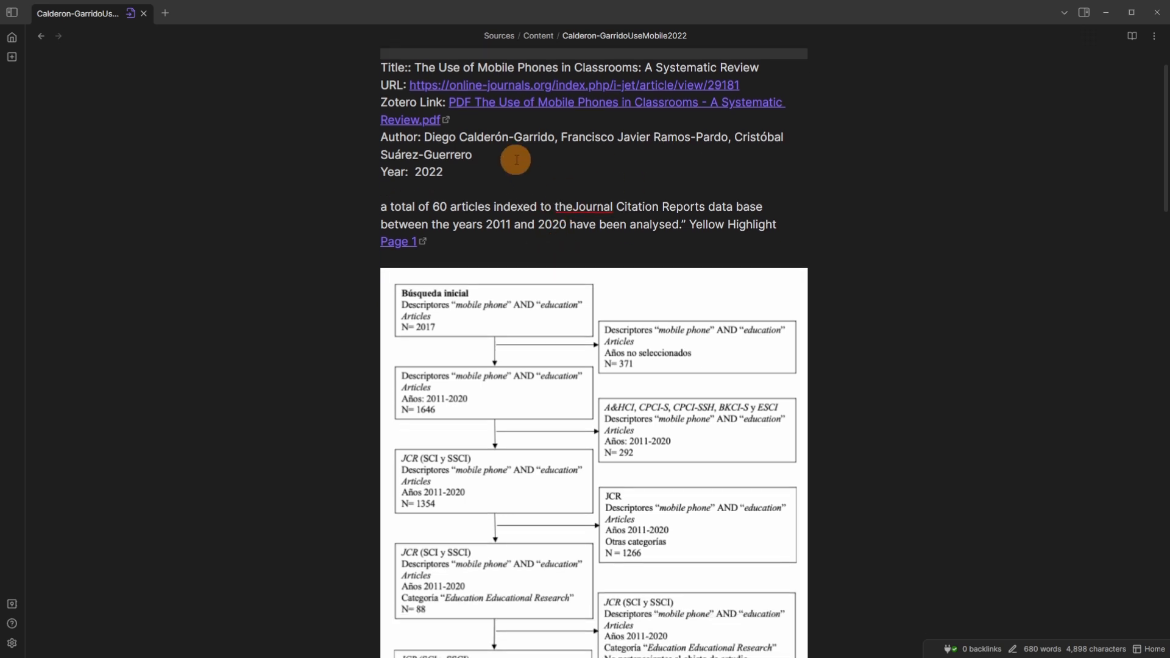
scroll(515, 159, up, 1)
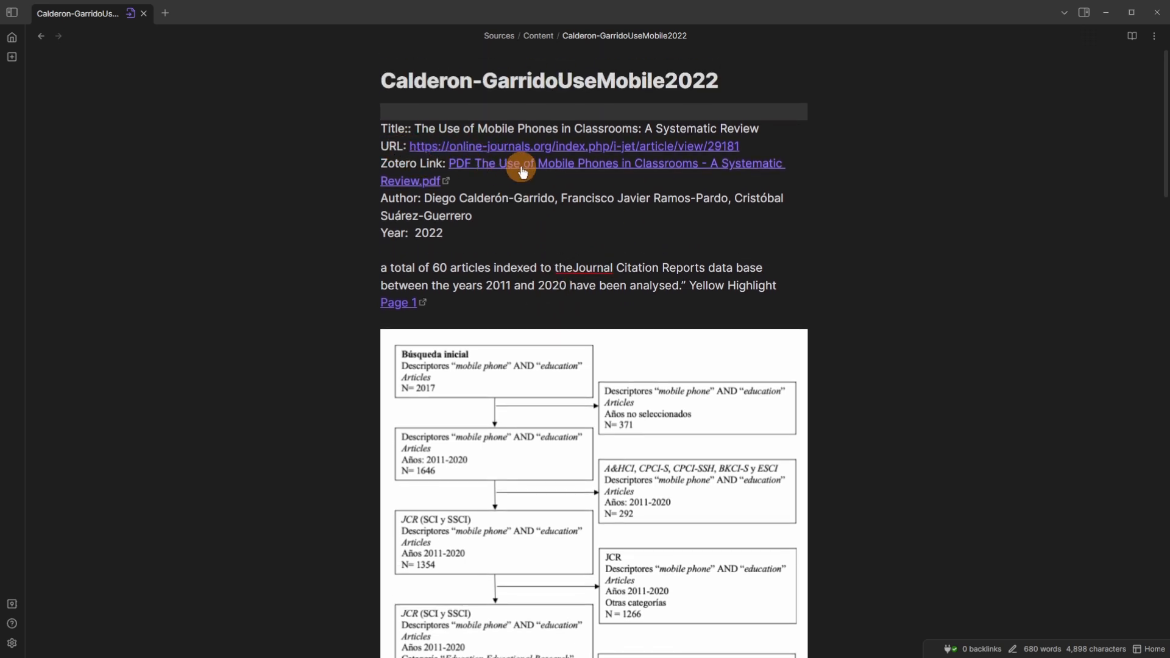
scroll(448, 292, down, 10)
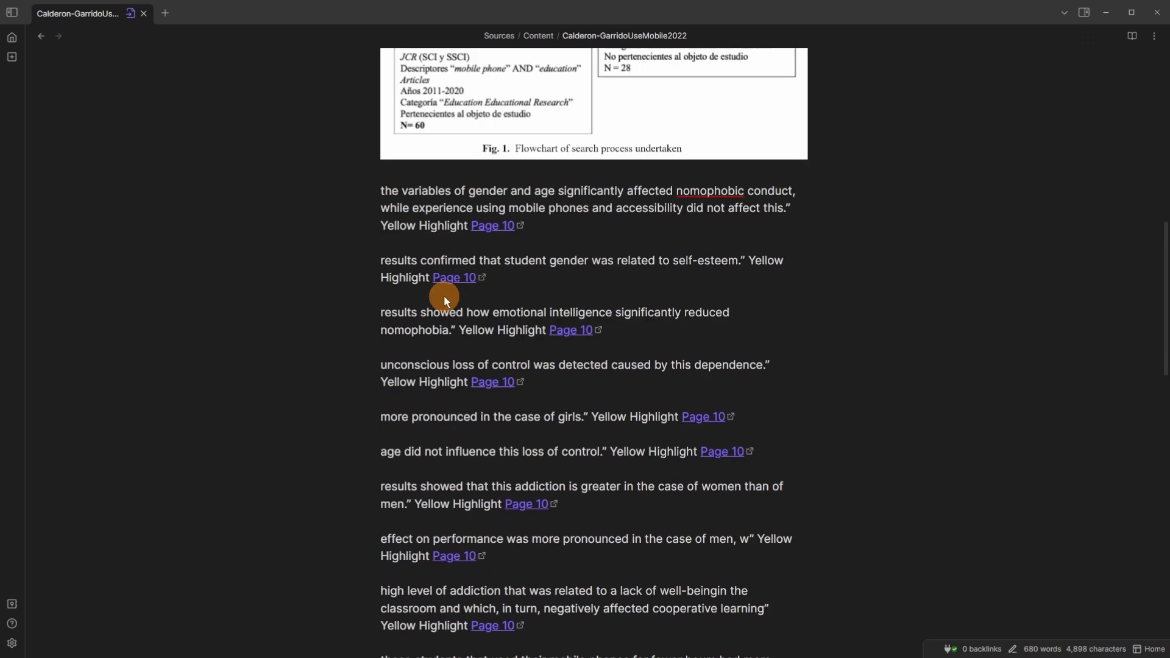
Follow the Page 10 link of the self-esteem highlight into the PDF in Zotero, and return to the note in Obsidian
click(451, 270)
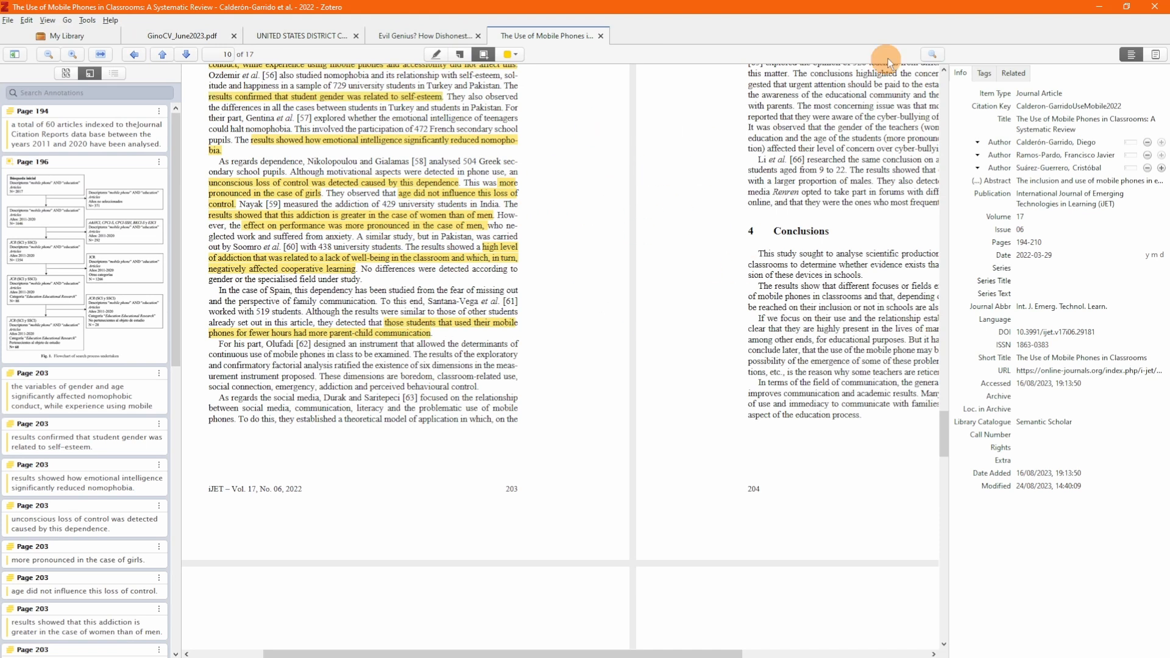
click(1098, 7)
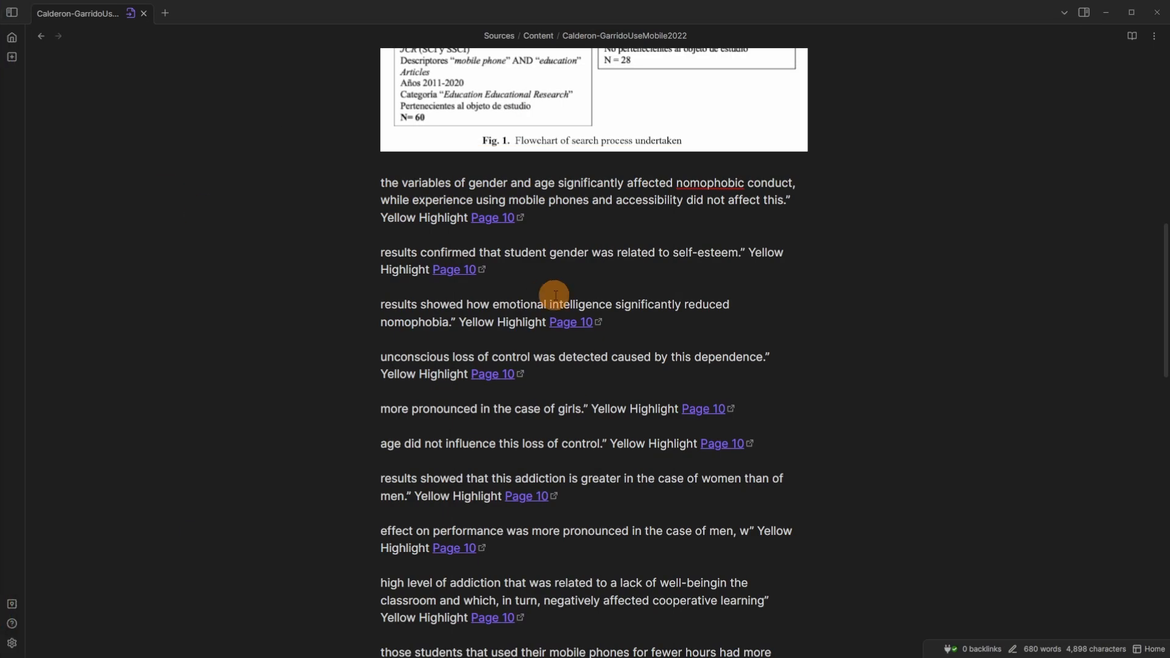
scroll(592, 299, down, 4)
Reload the Home workspace to return to the dashboard, and open the Dataview plugin's settings
click(12, 38)
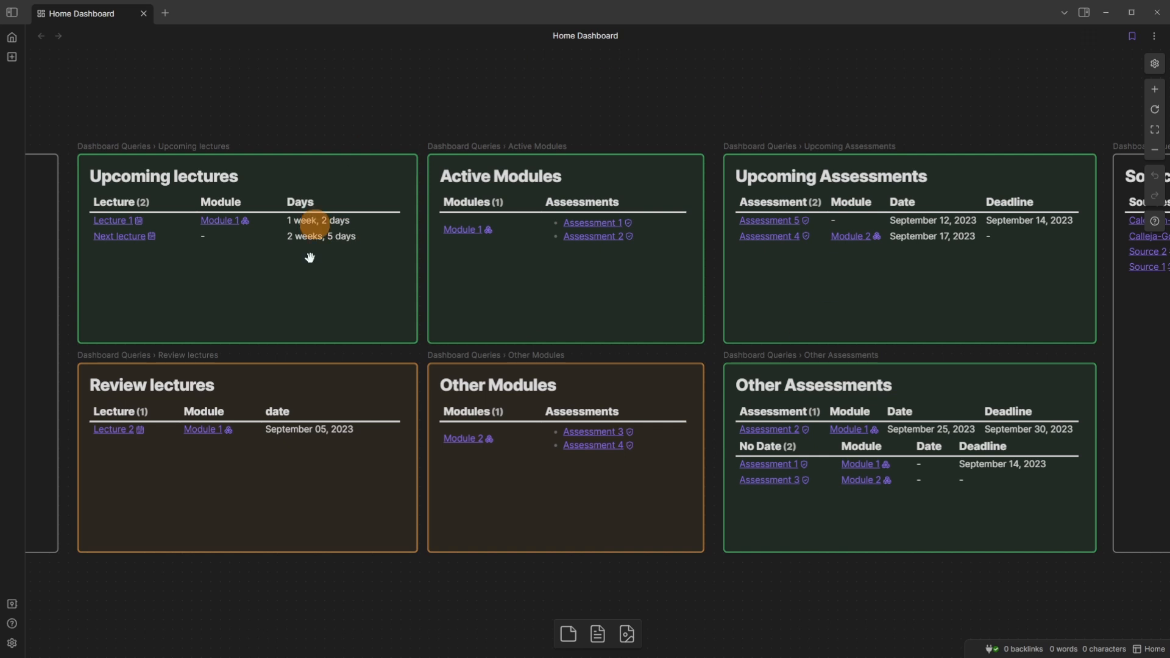
scroll(856, 305, right, 5)
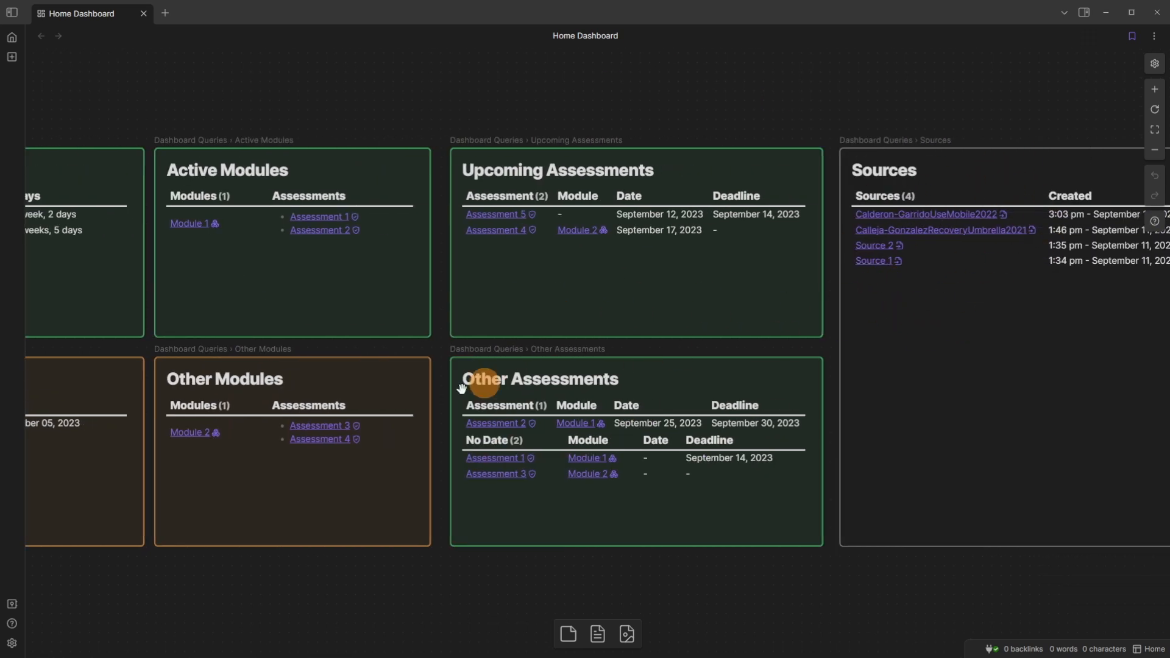
click(11, 645)
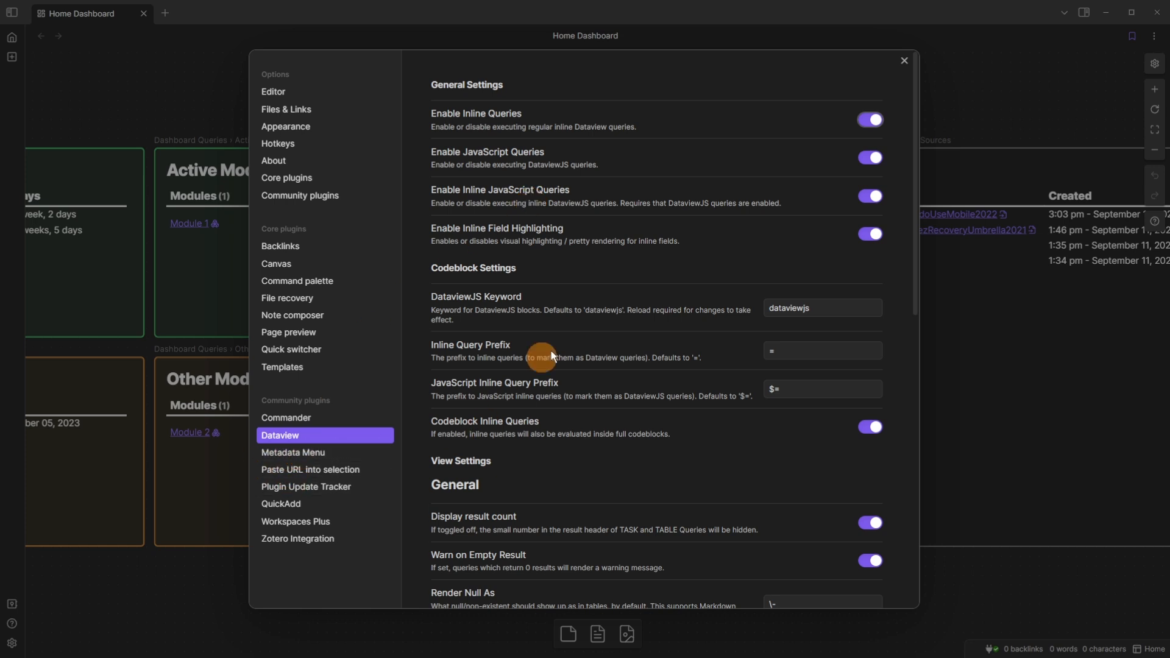
Look through the Dataview plugin's general, codeblock and view settings
scroll(605, 261, down, 10)
scroll(605, 260, up, 10)
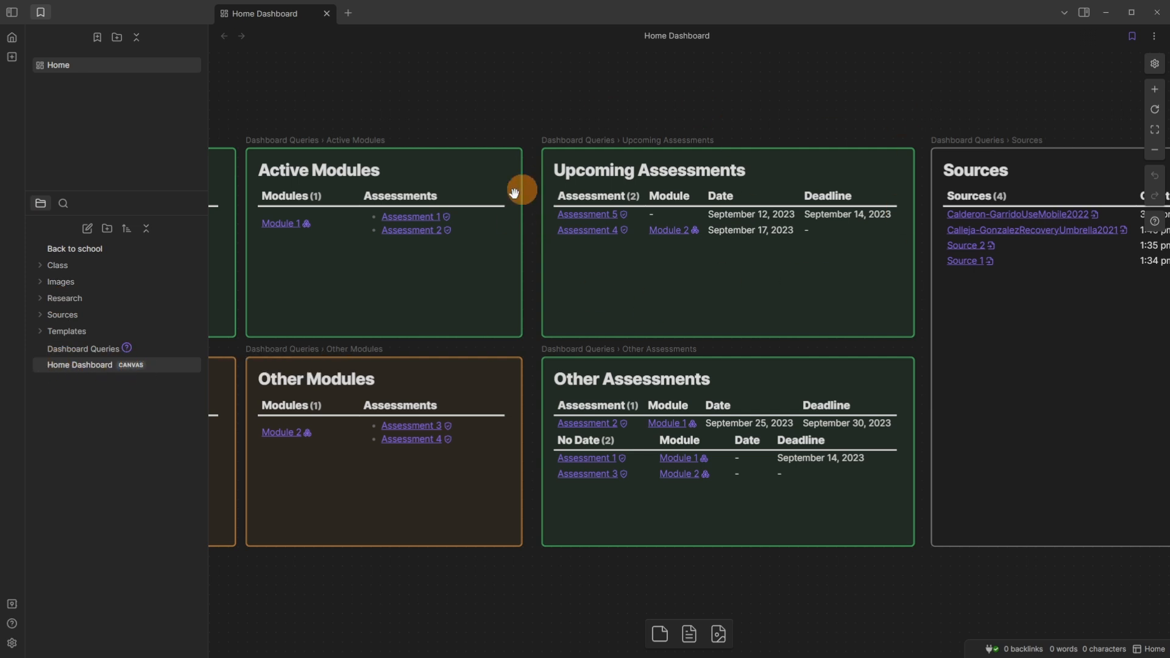
Open the Dashboard Queries note in a new tab and follow its outline to Upcoming lectures, Active Modules and Other Modules
ctrl+click(83, 350)
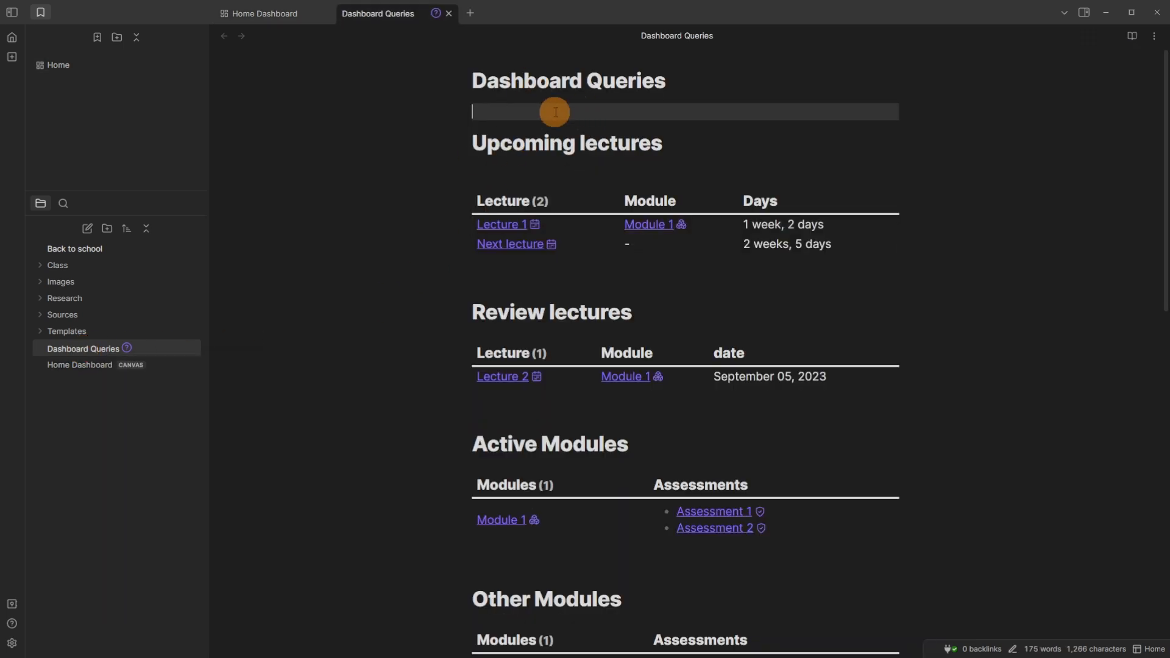
click(1083, 12)
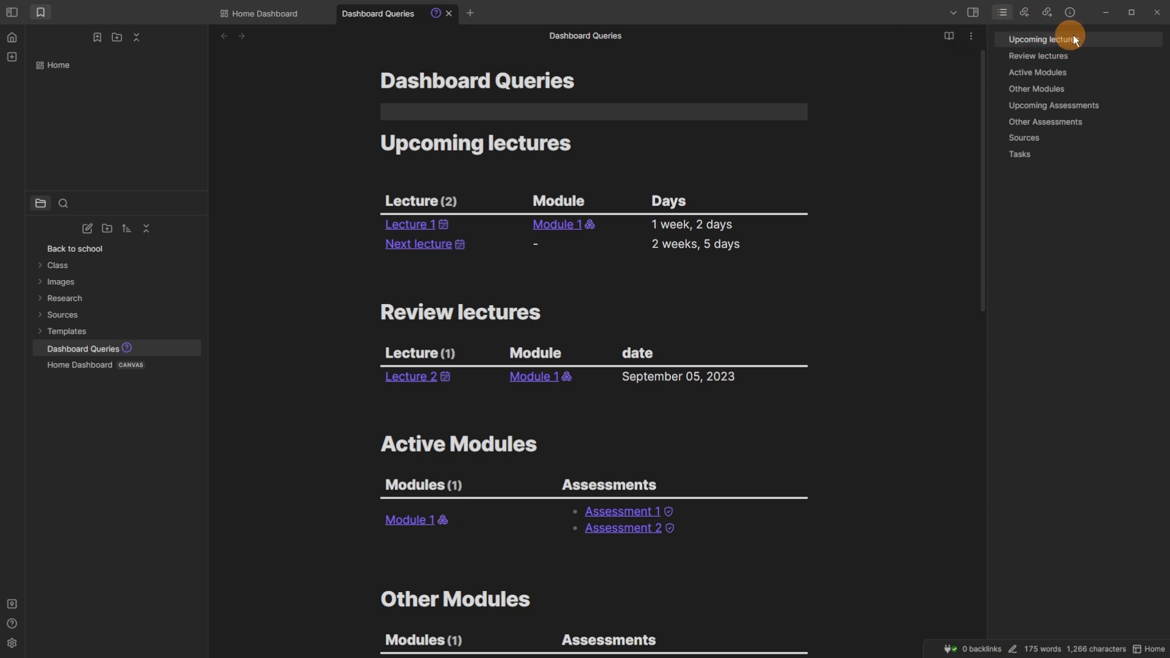
click(1075, 40)
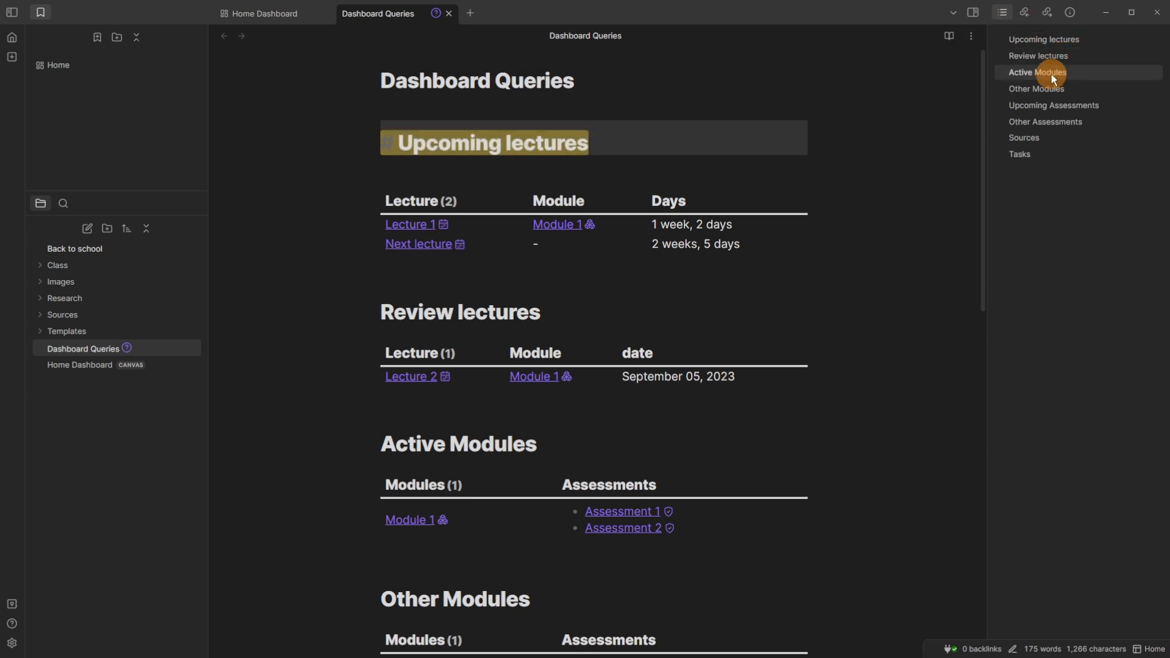
click(1051, 73)
click(1047, 89)
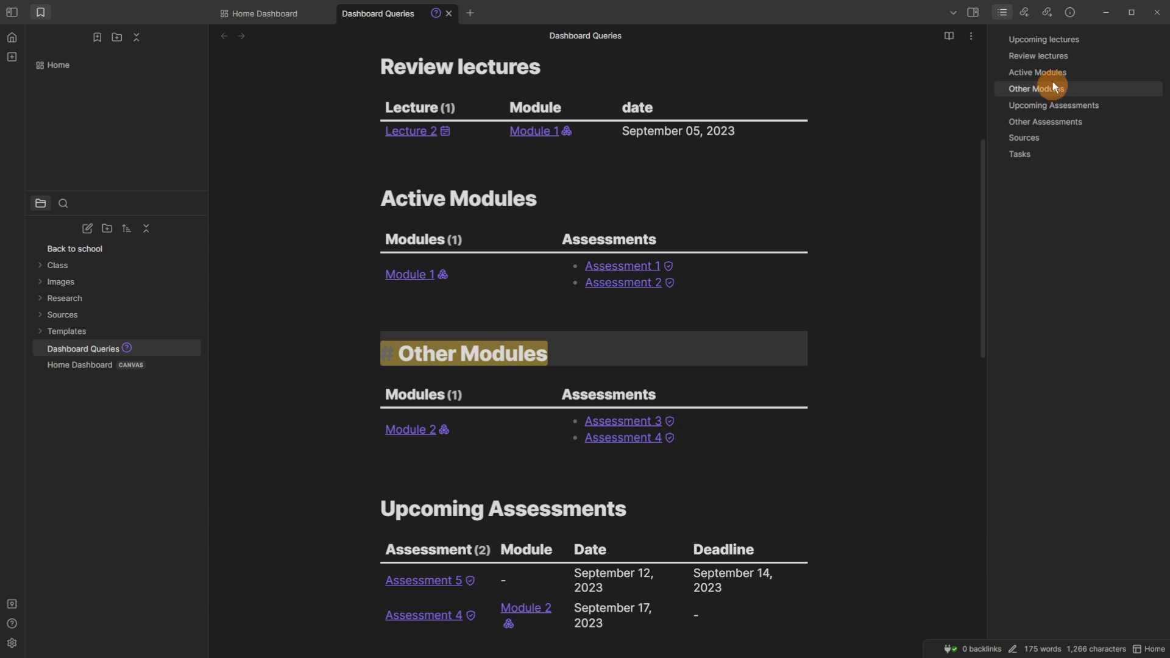
Place Dashboard Queries side by side with the Home Dashboard and compare the Active Modules card with its section in the note
drag(357, 13, 901, 161)
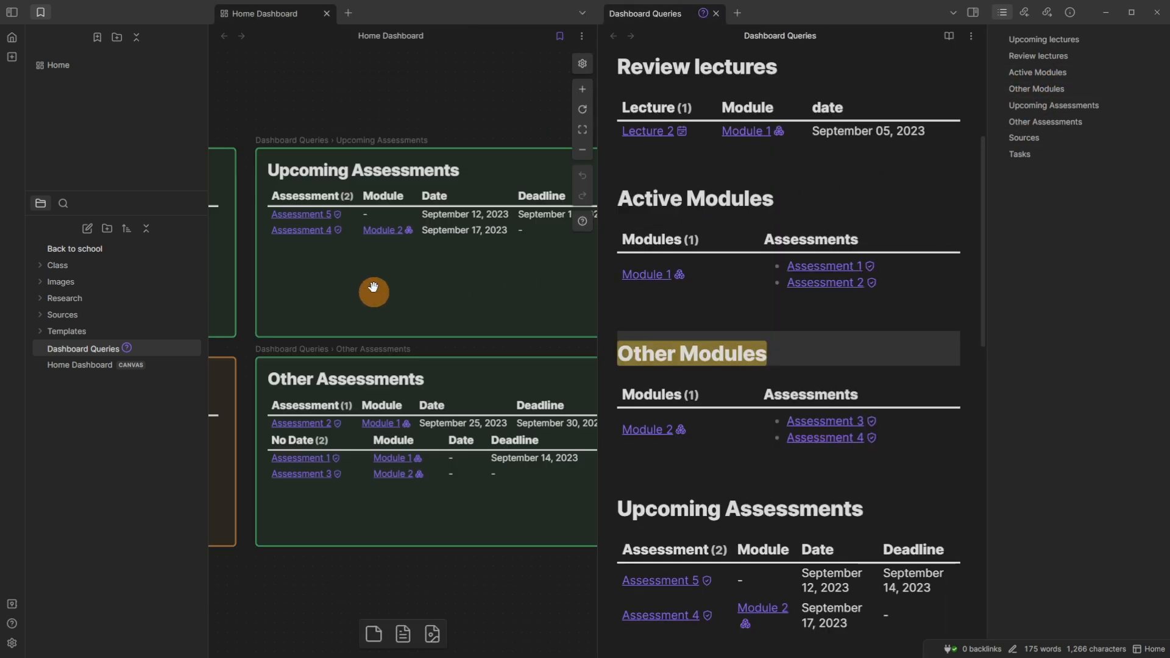
click(13, 12)
drag(196, 204, 505, 216)
click(275, 202)
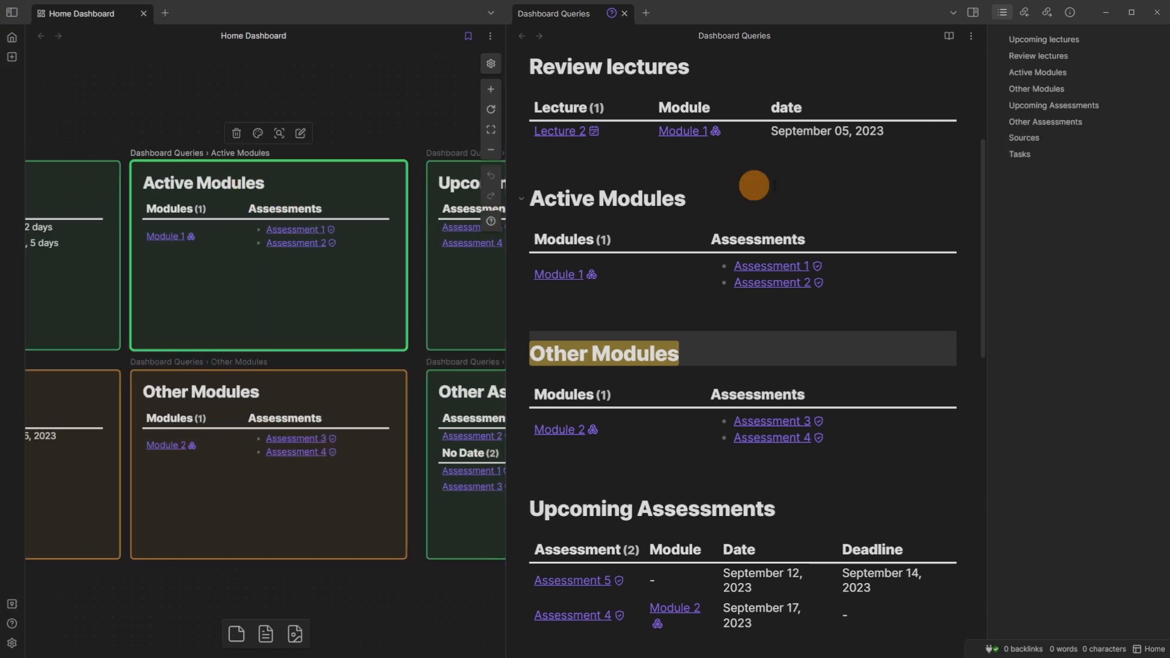
click(1041, 77)
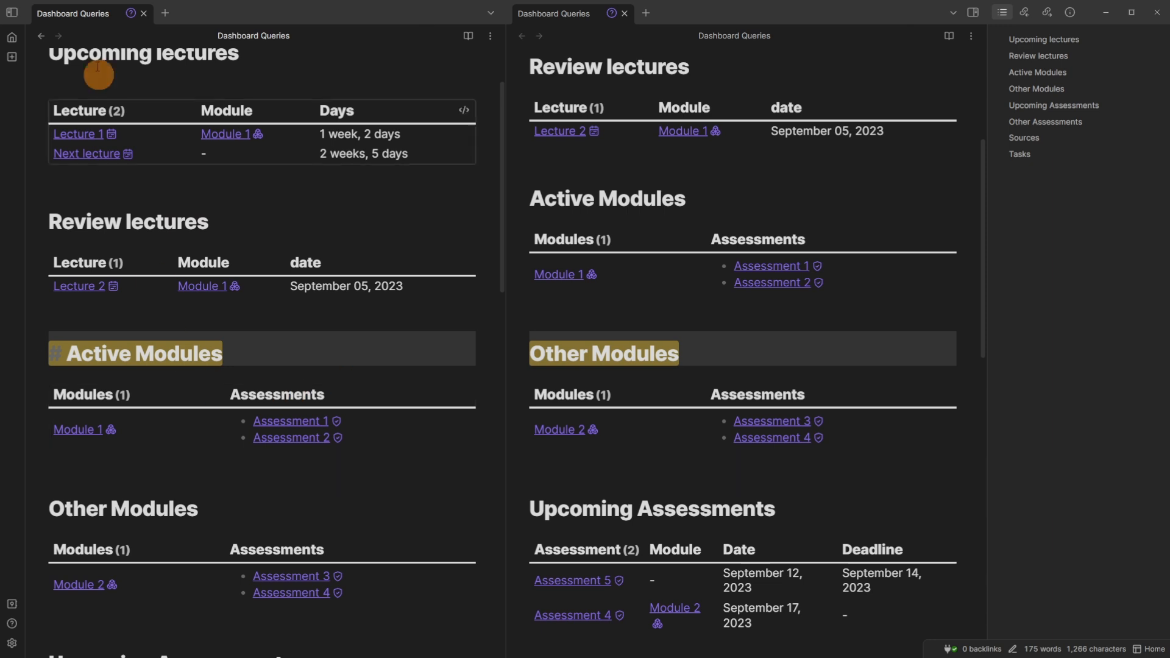
click(42, 36)
View the headings the Upcoming lectures card can be narrowed to, and dismiss the list without choosing one
drag(214, 219, 324, 258)
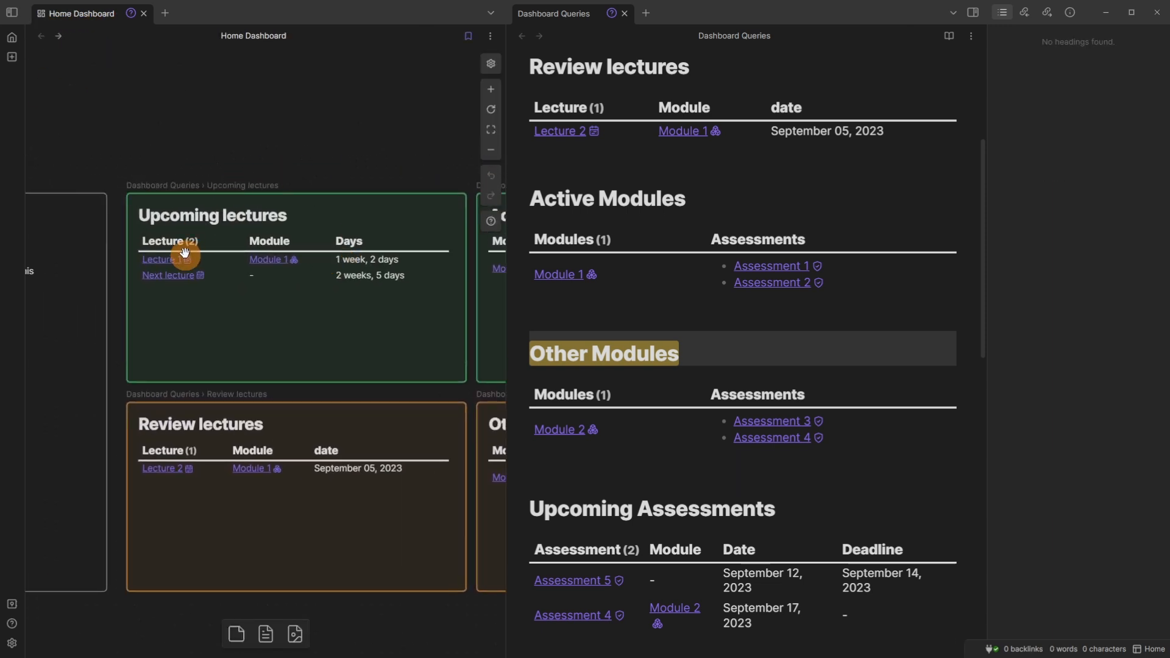
right_click(181, 213)
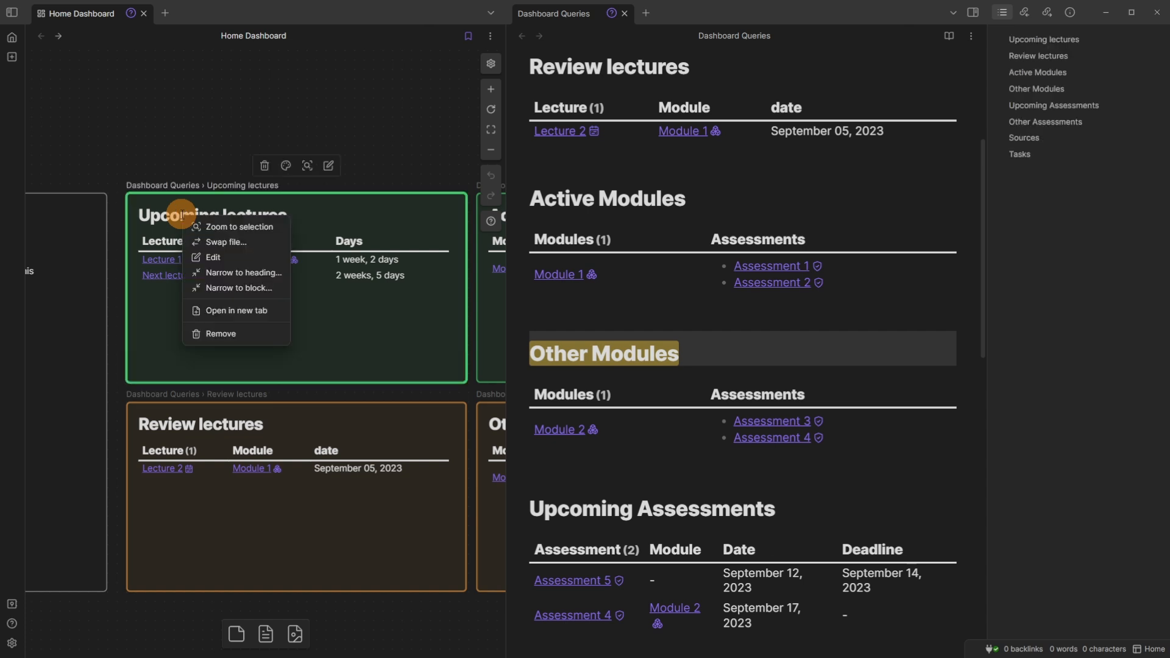
click(234, 277)
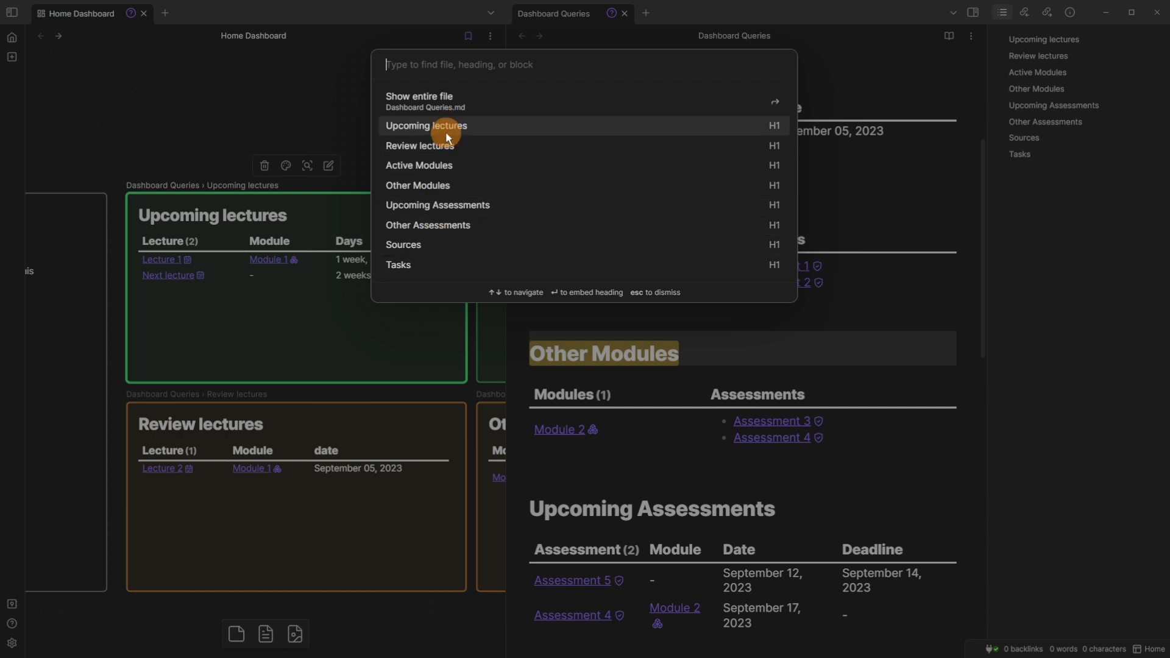
click(300, 110)
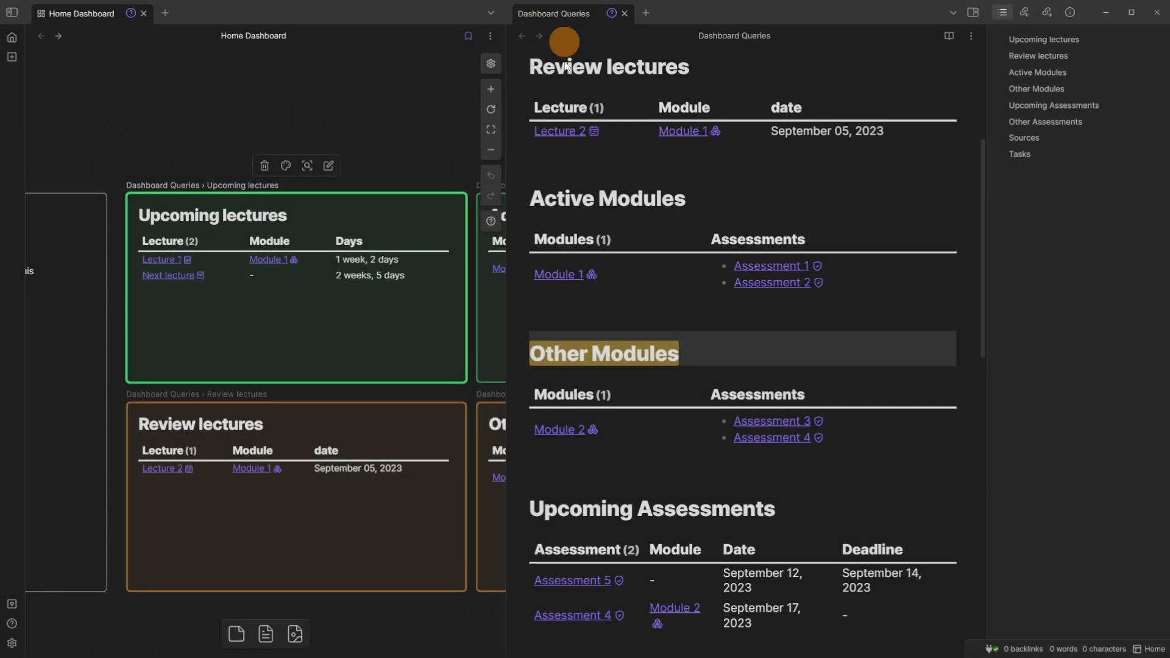
Add a level-one heading named "Heading" below the Tasks section at the end of the Dashboard Queries note
scroll(639, 427, down, 10)
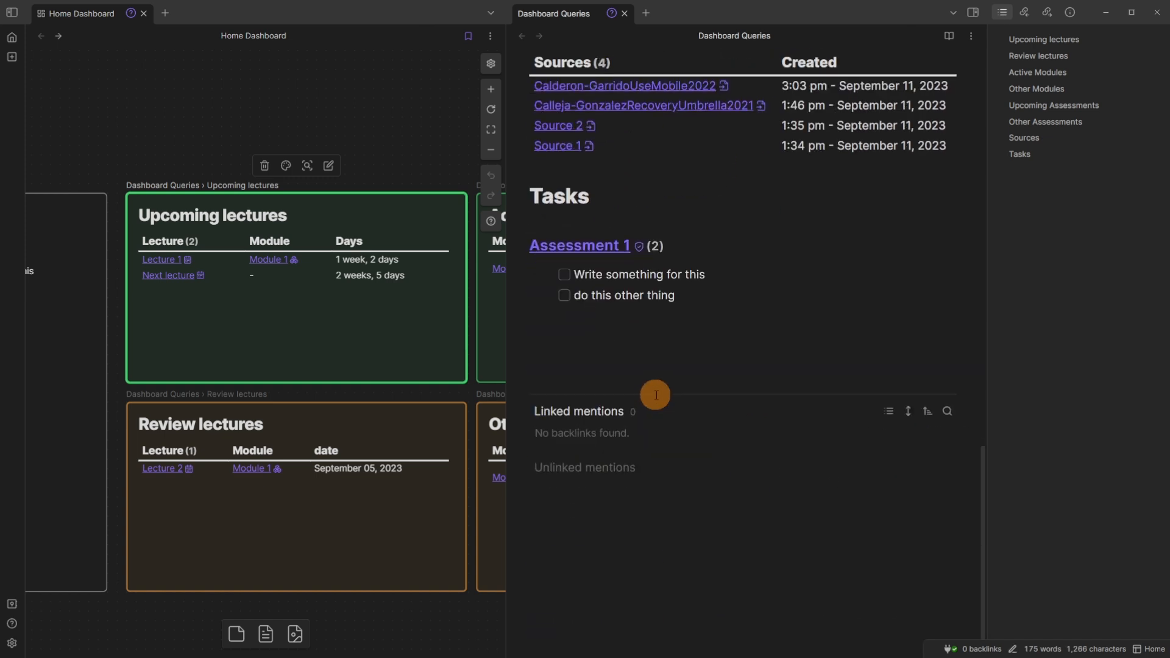
click(603, 335)
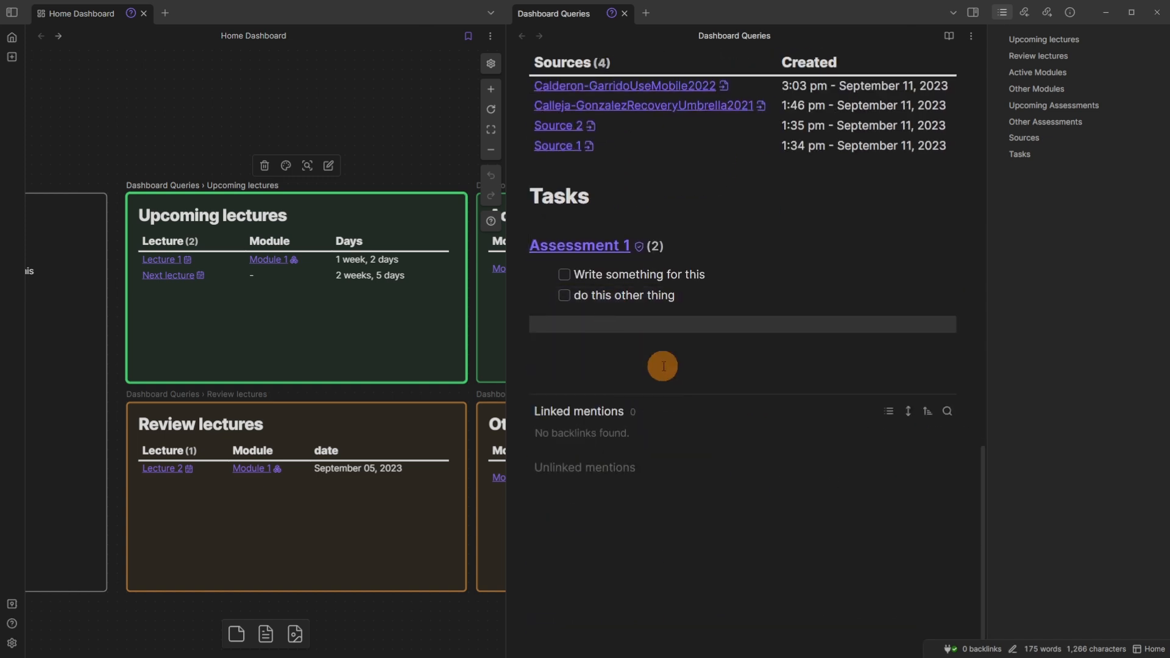
key(Return)
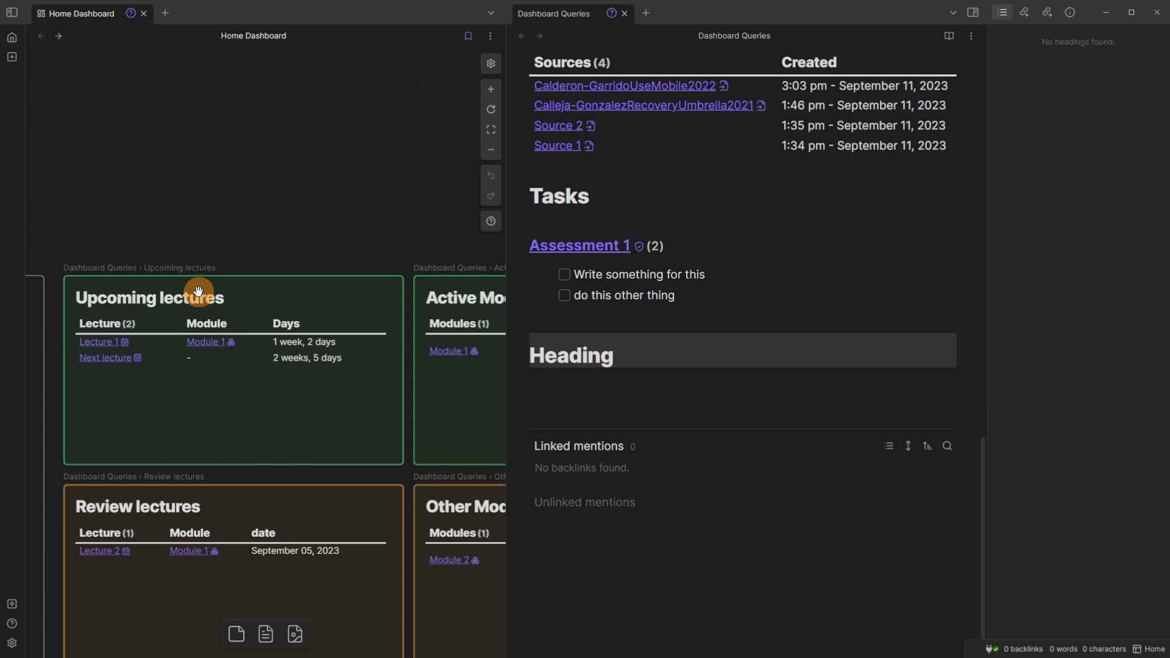
Duplicate the Upcoming lectures card above the original and narrow the copy to the "Heading" section
drag(198, 293, 196, 68)
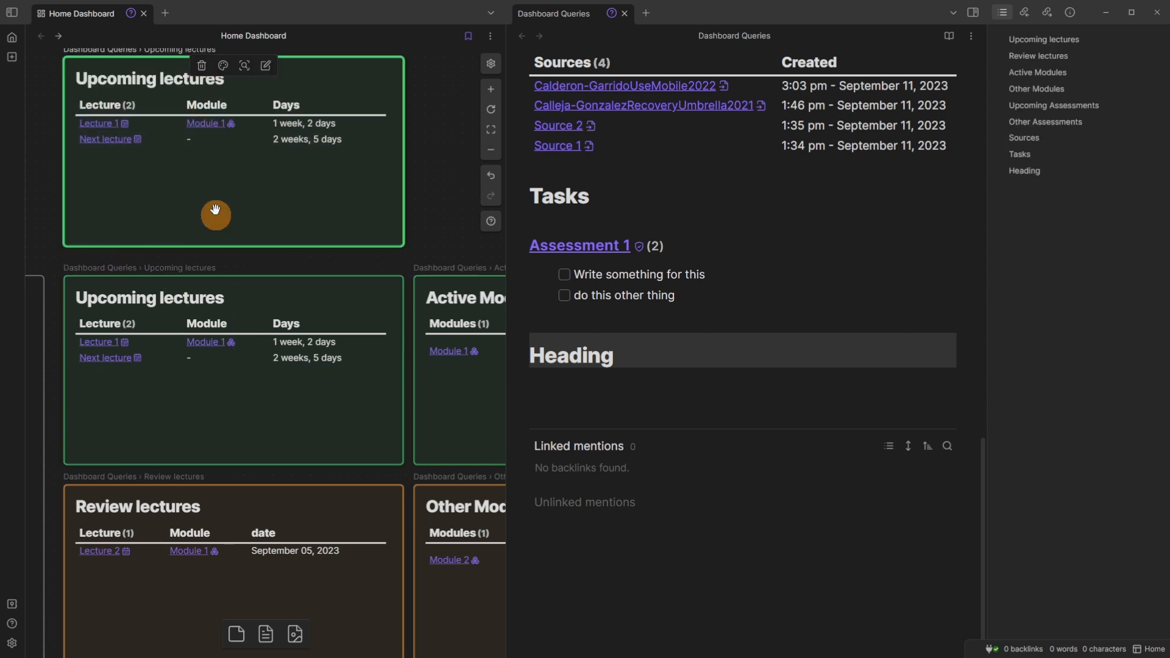
right_click(205, 181)
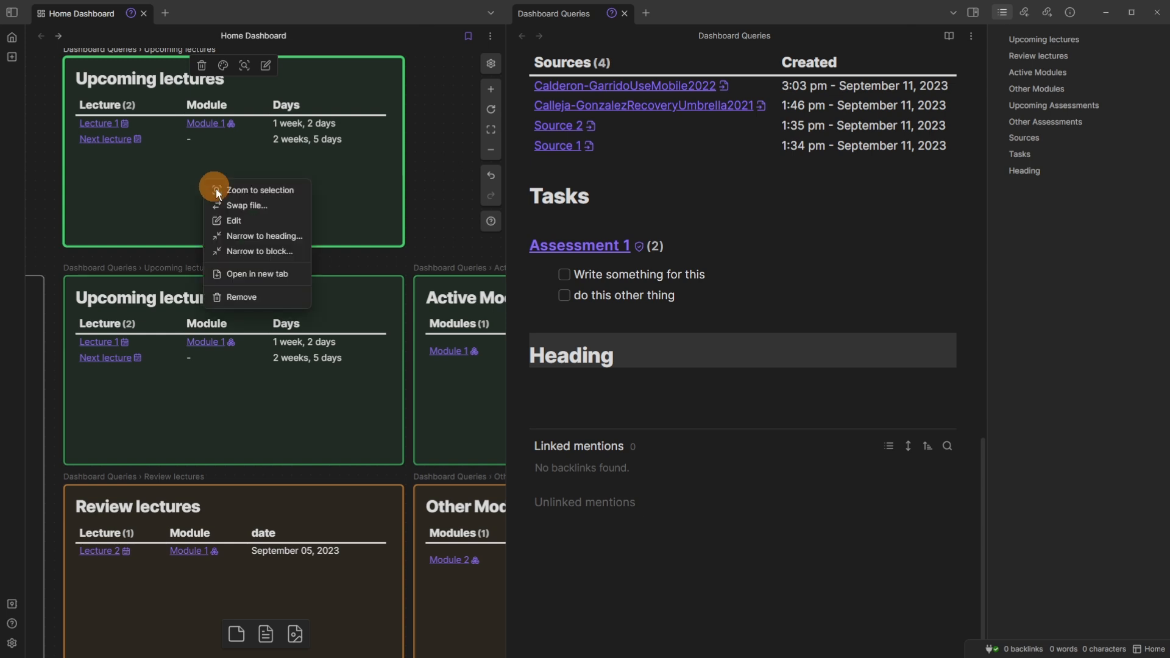
click(264, 236)
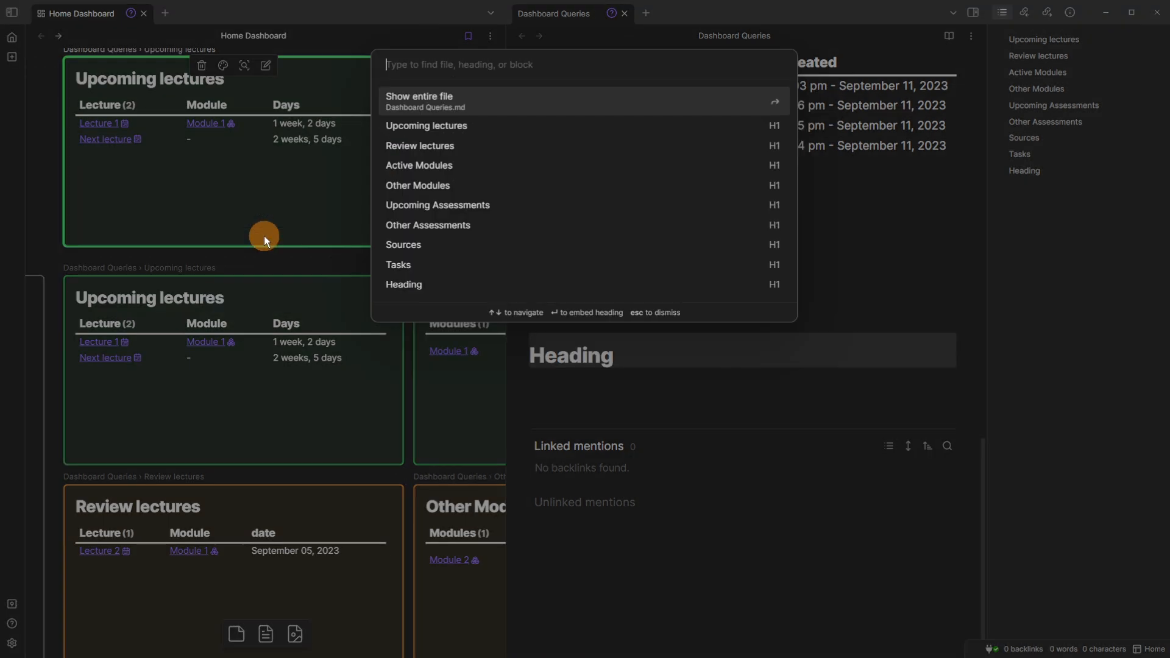
click(425, 286)
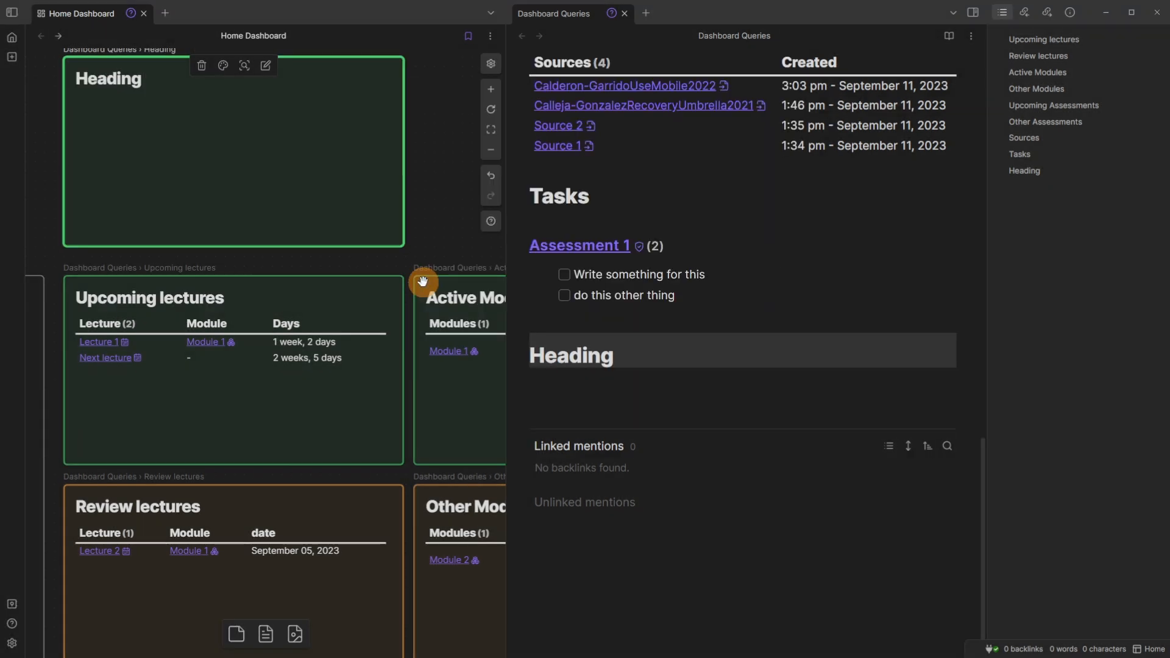
Write "add words in here" inside the Heading card, and add the same text as a second line in the note
double_click(147, 108)
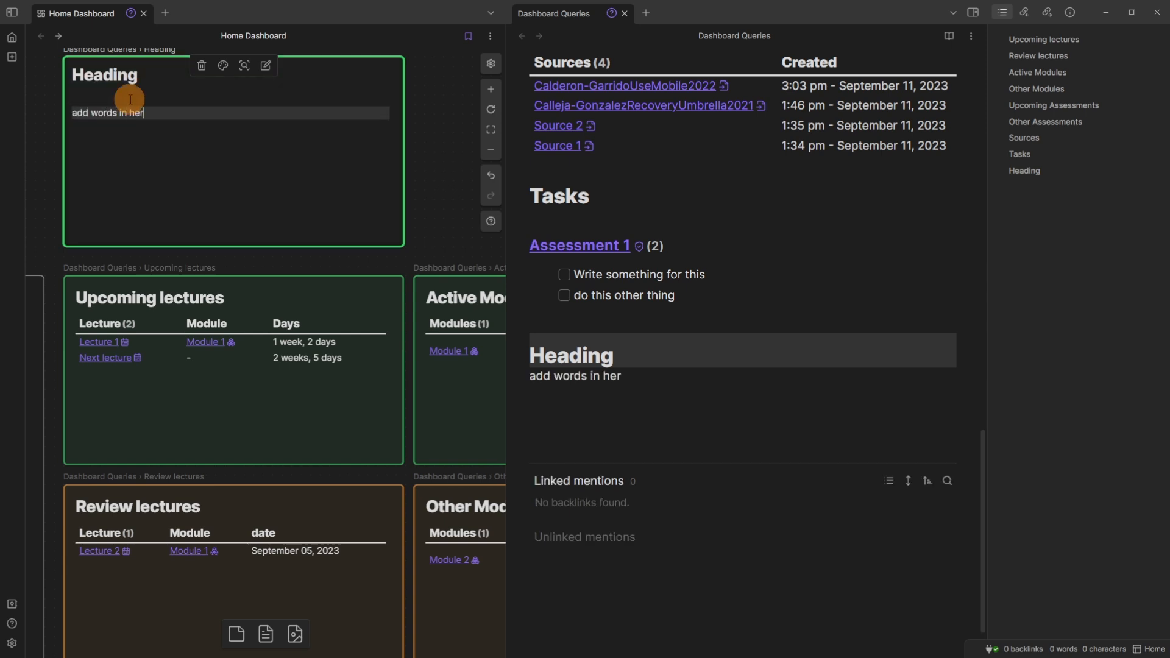
click(429, 162)
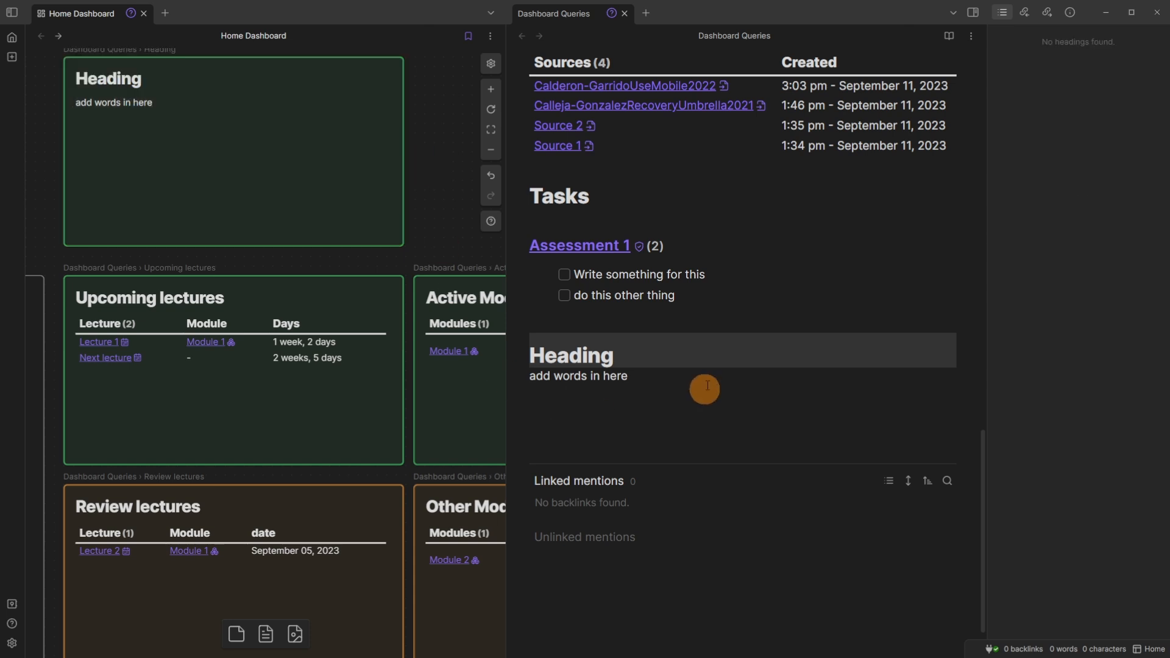
click(665, 414)
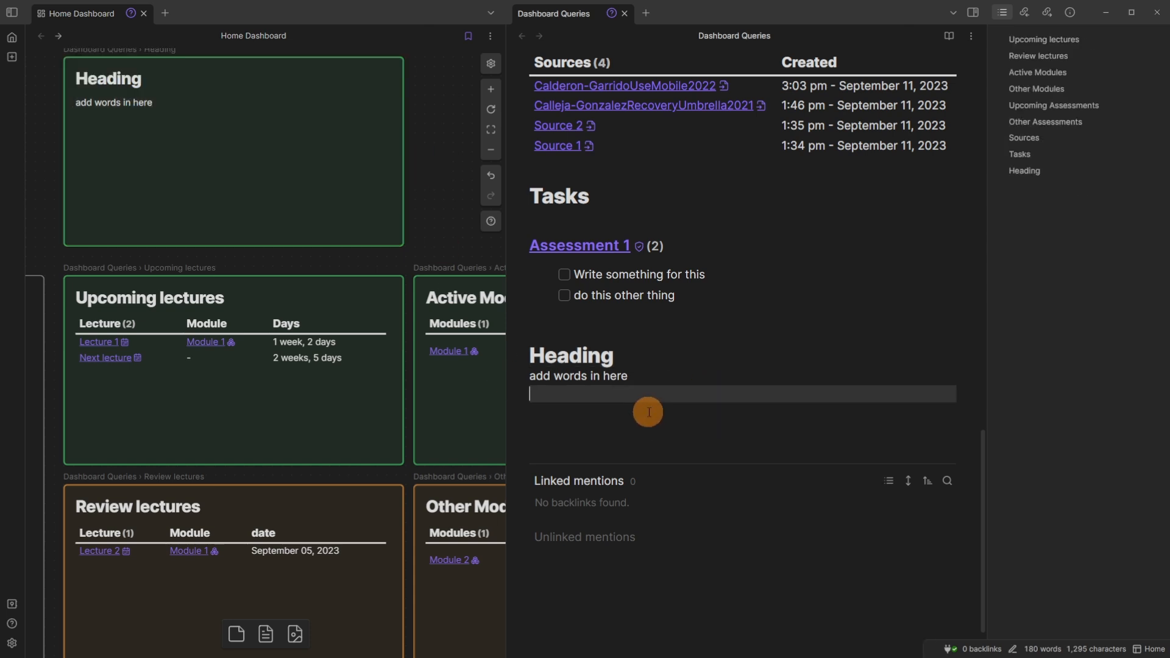
text(add words in here)
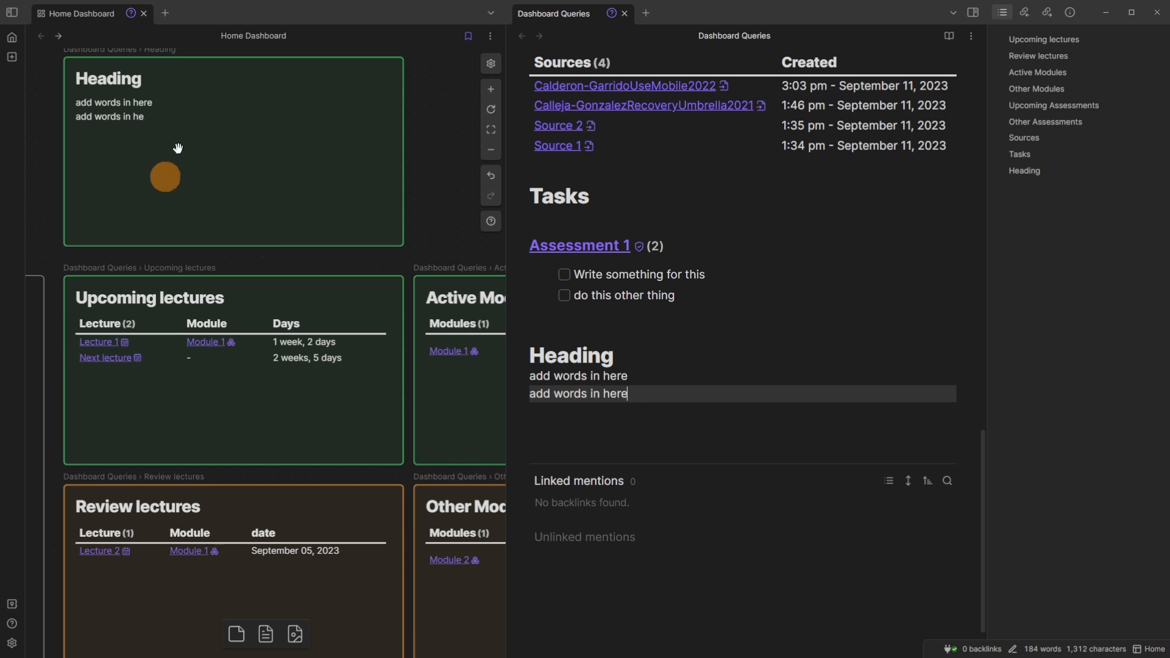
click(426, 127)
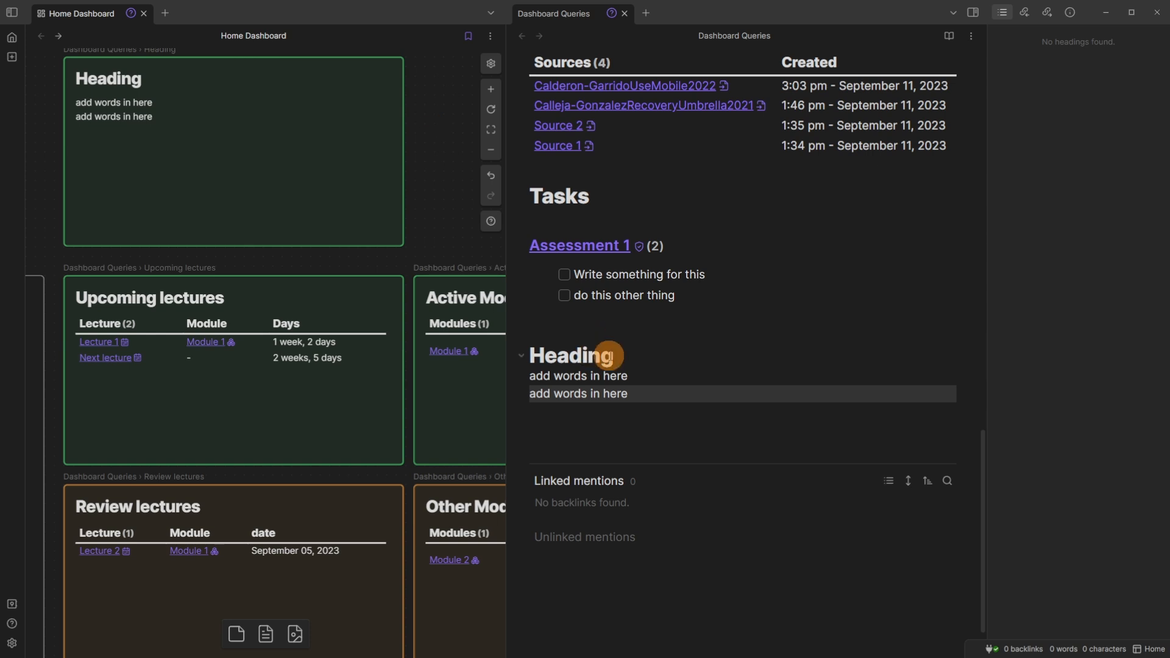
Edit the heading text directly in the note to "Headings", check the linked card, and restore the heading to "Heading"
click(612, 357)
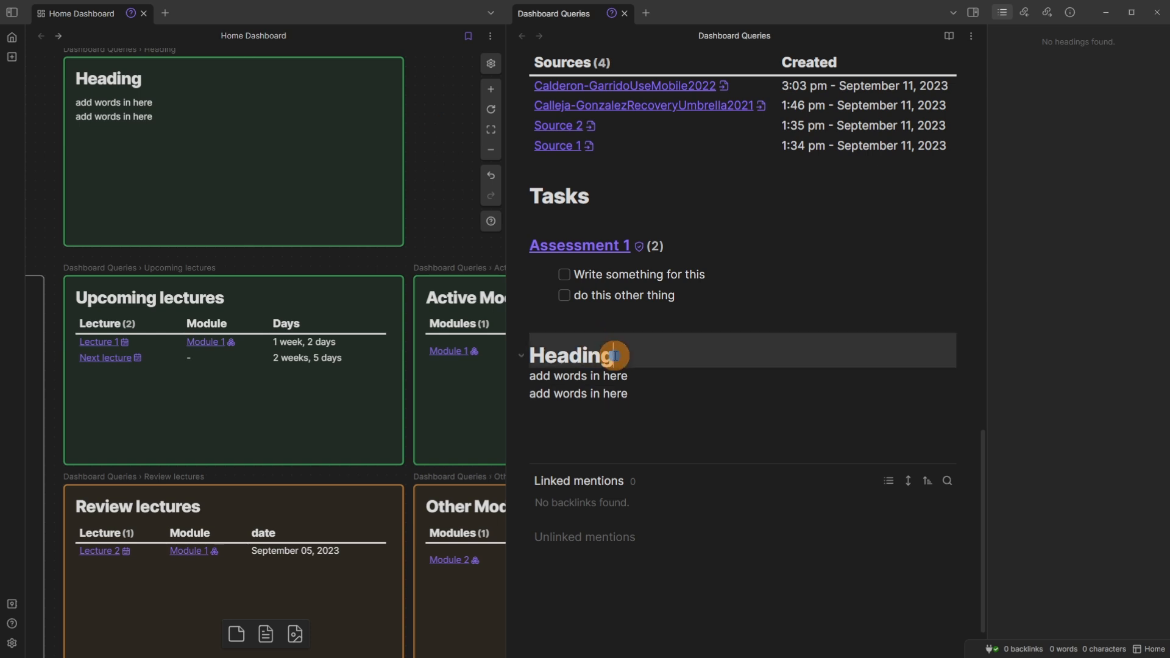
text(s)
click(667, 378)
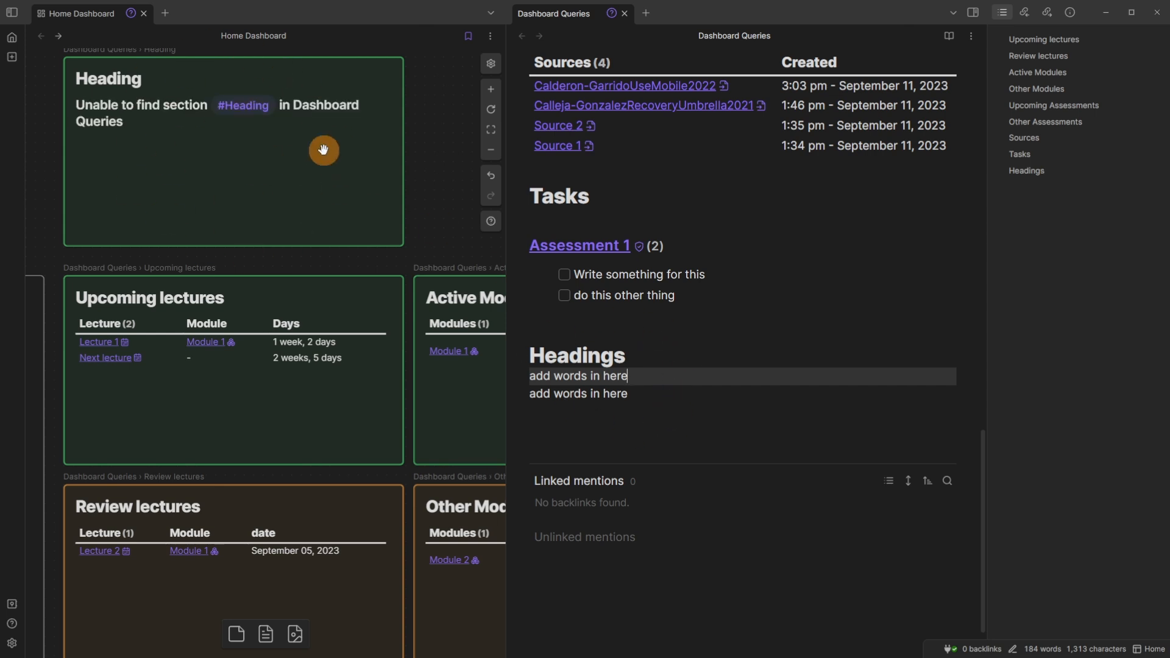
click(662, 355)
key(BackSpace)
click(666, 395)
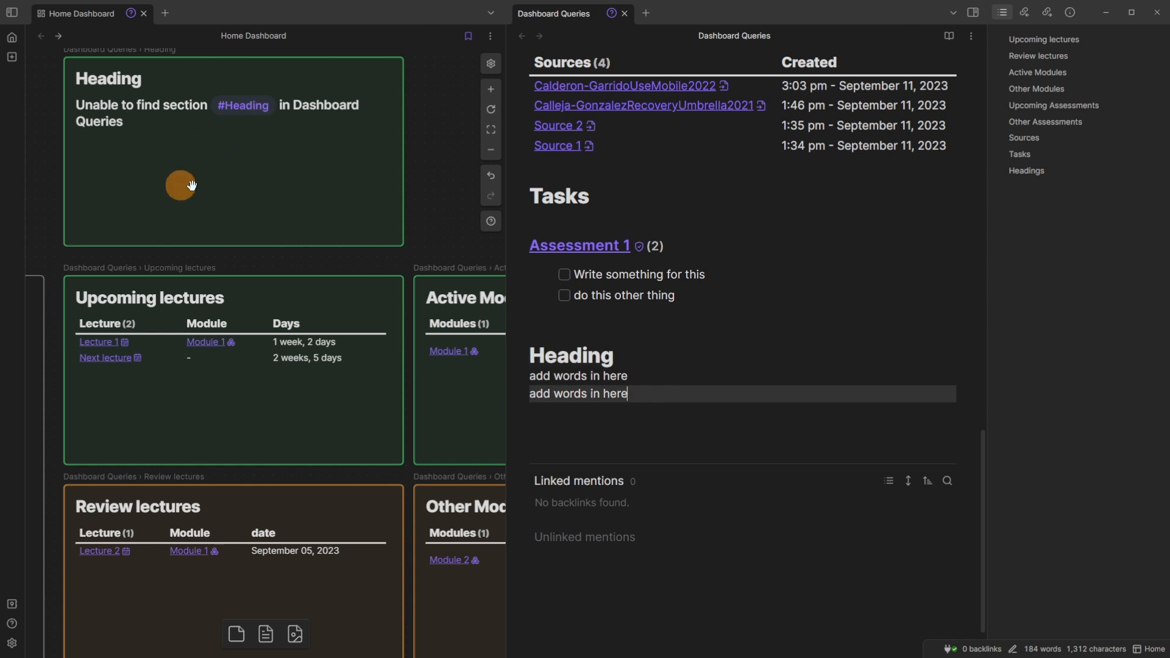
Rename the heading to "Headings" with the Rename this heading command so that the canvas link updates
right_click(578, 355)
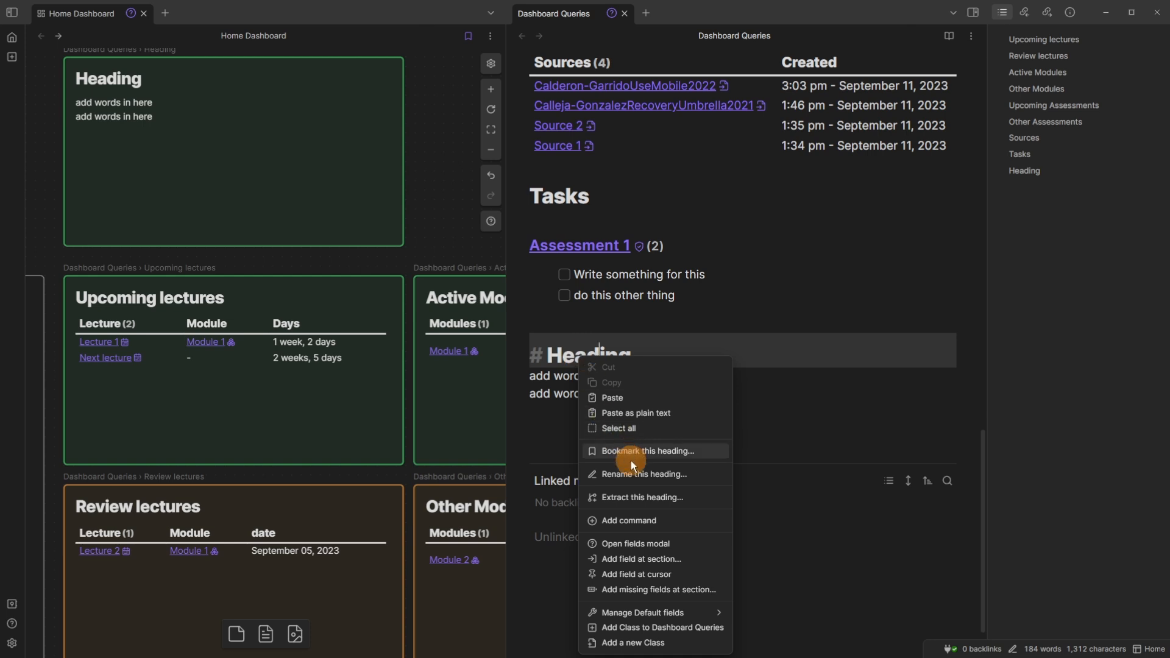
click(639, 474)
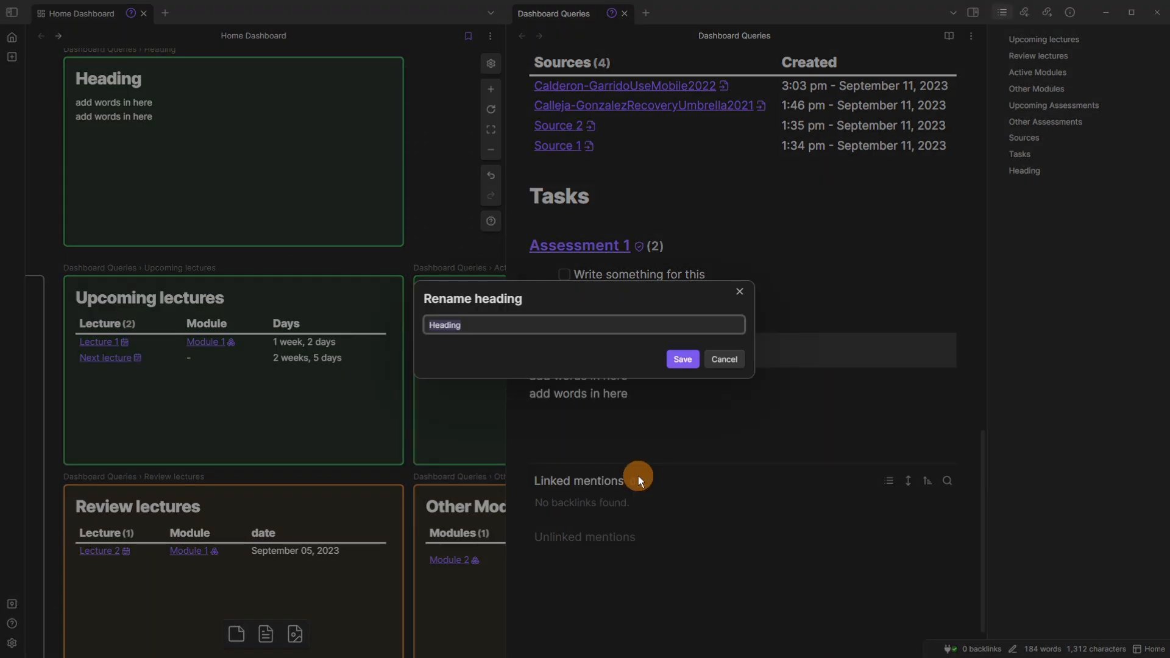
text(s)
key(Return)
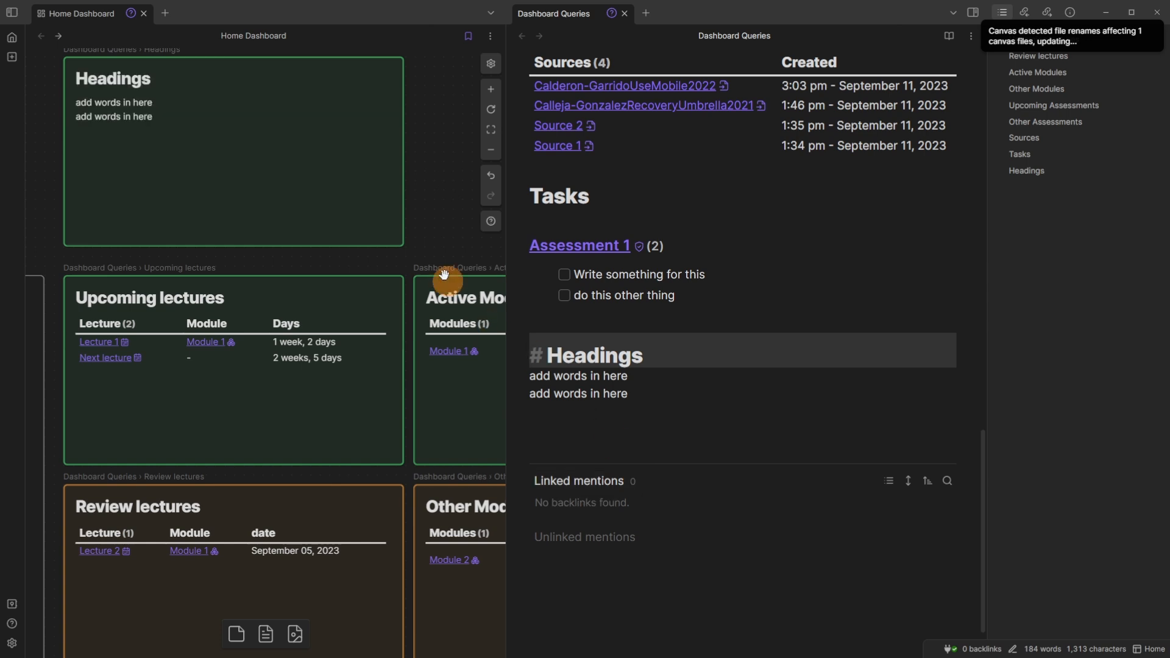
Delete the Headings card from the dashboard and the Headings section with its two lines from the note
click(191, 160)
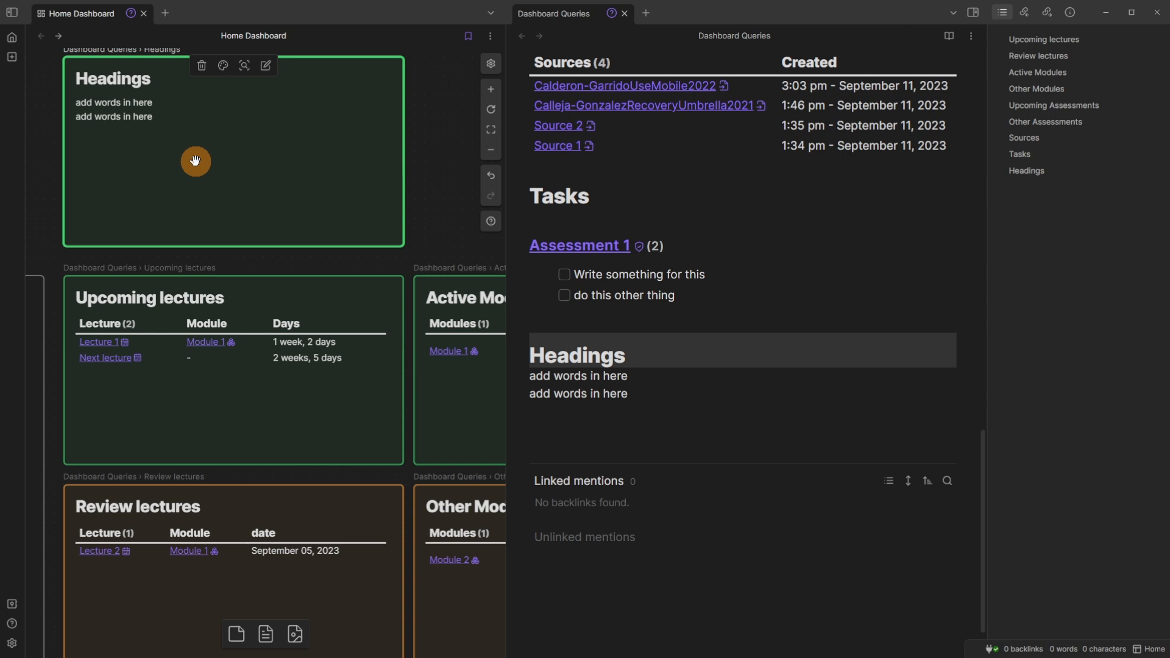
click(299, 173)
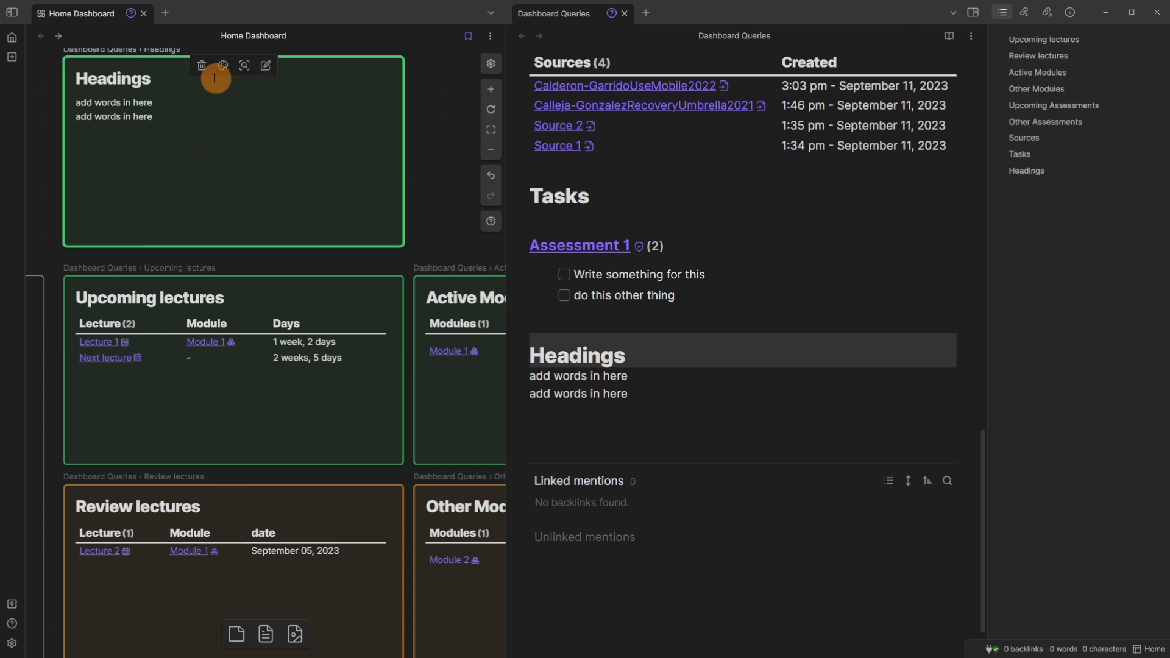
click(202, 66)
drag(651, 405, 531, 347)
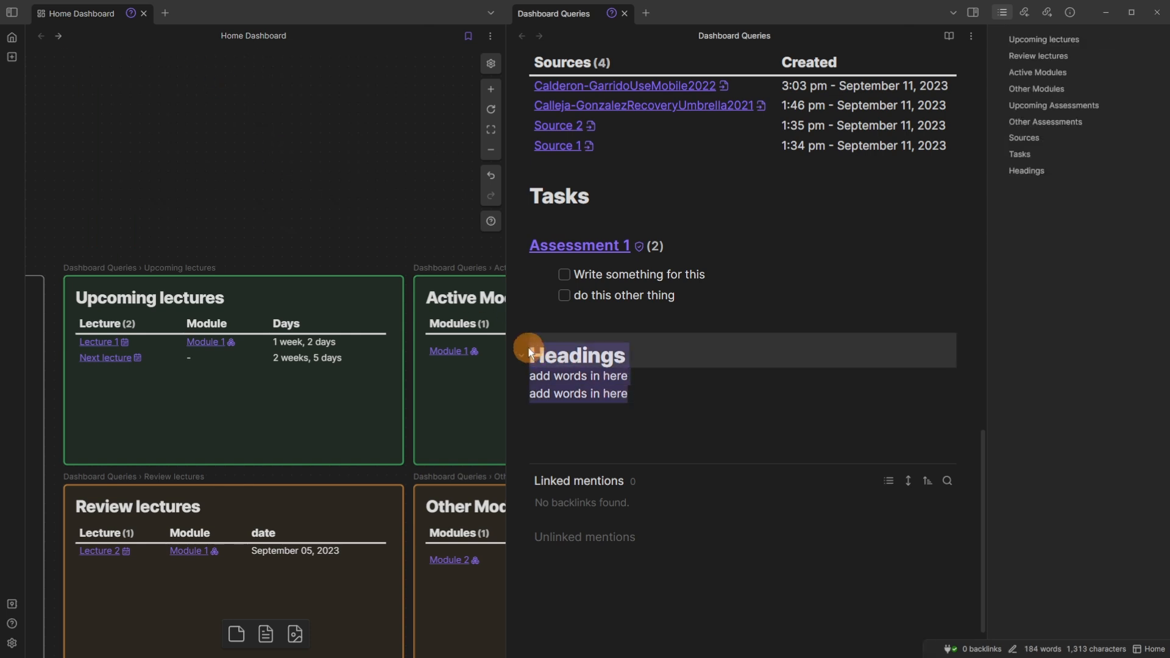
key(BackSpace)
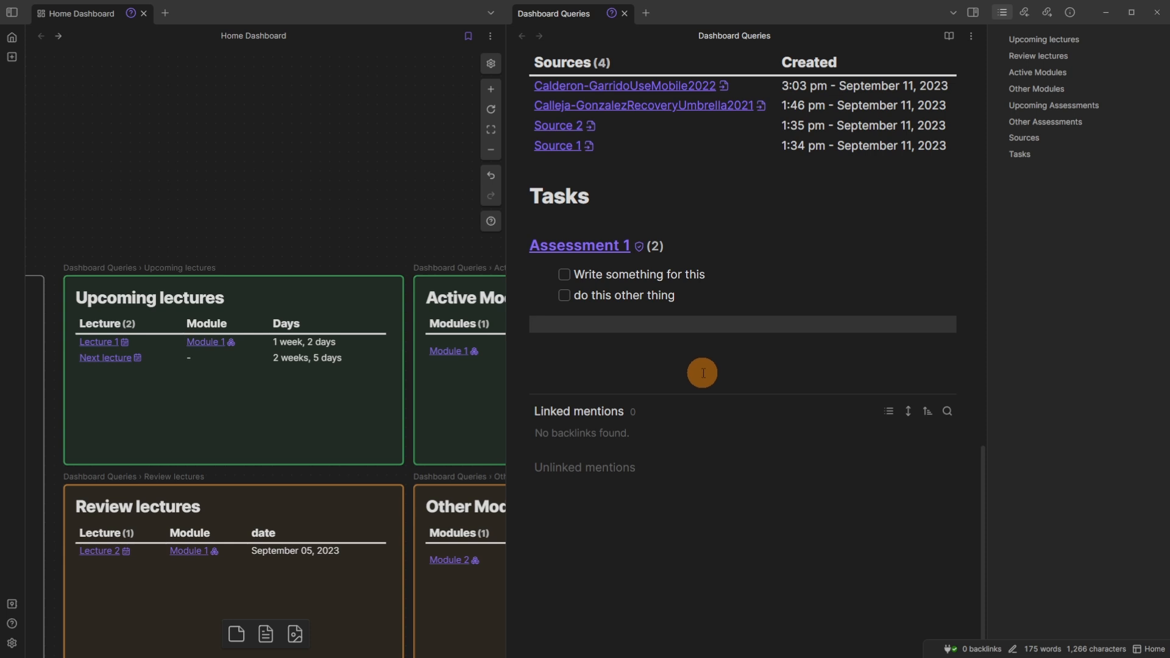
Reload the Home workspace to return to the single Home Dashboard view
click(11, 37)
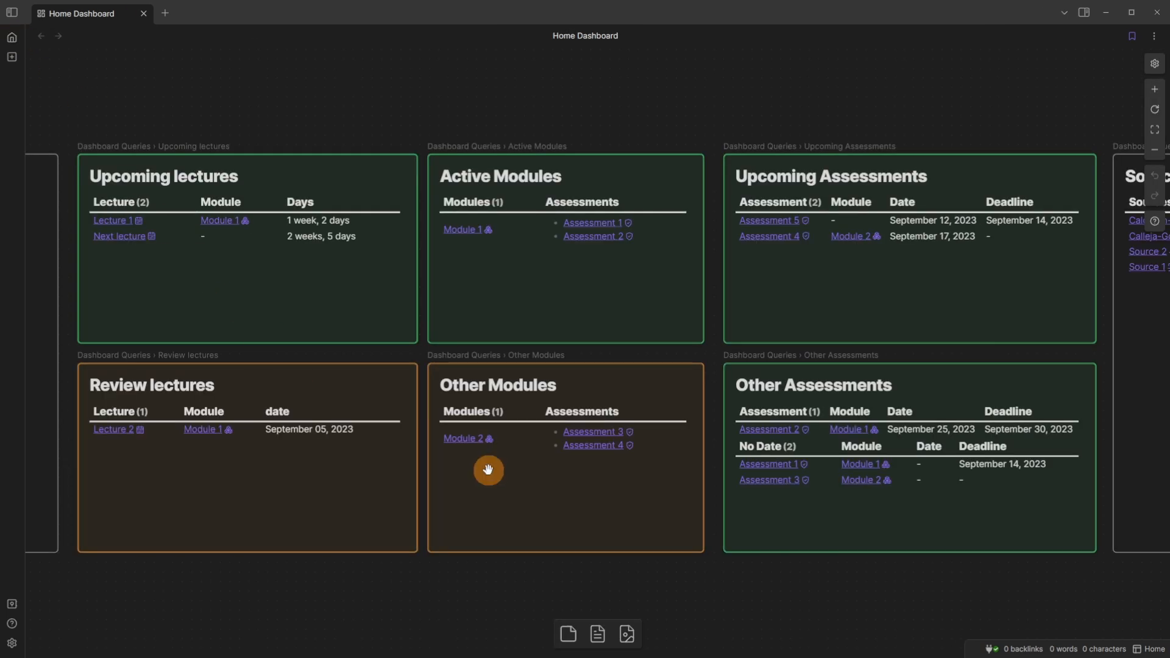
Look through the Metadata Menu and Paste URL into selection plugin settings, and close the settings
key(ctrl+comma)
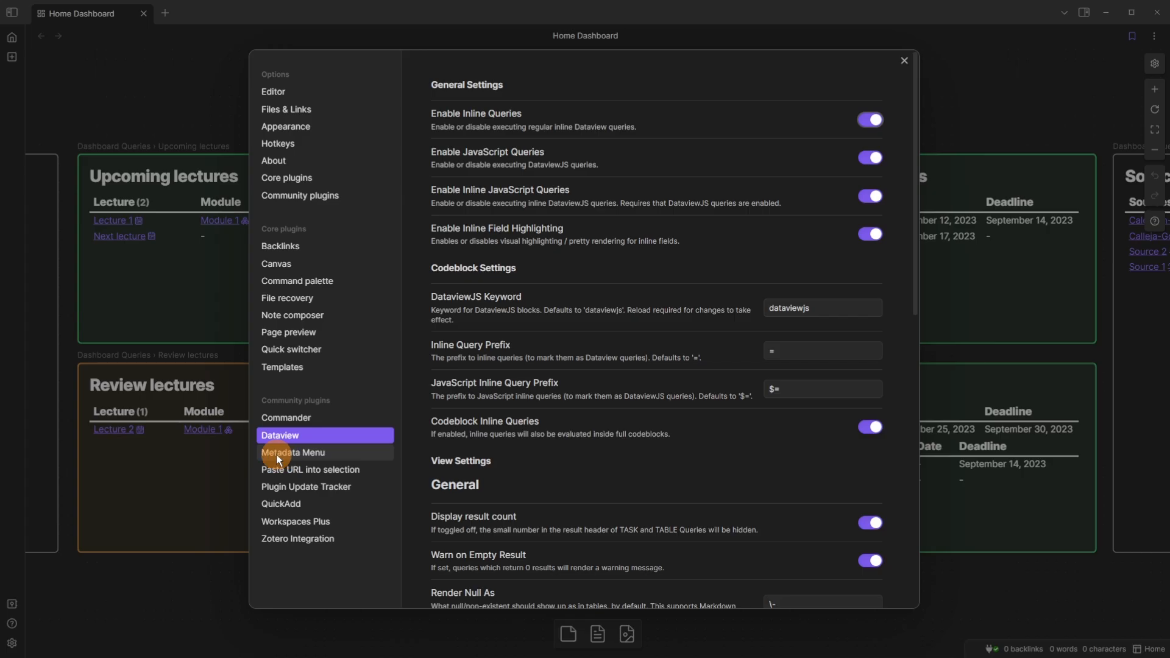
click(328, 454)
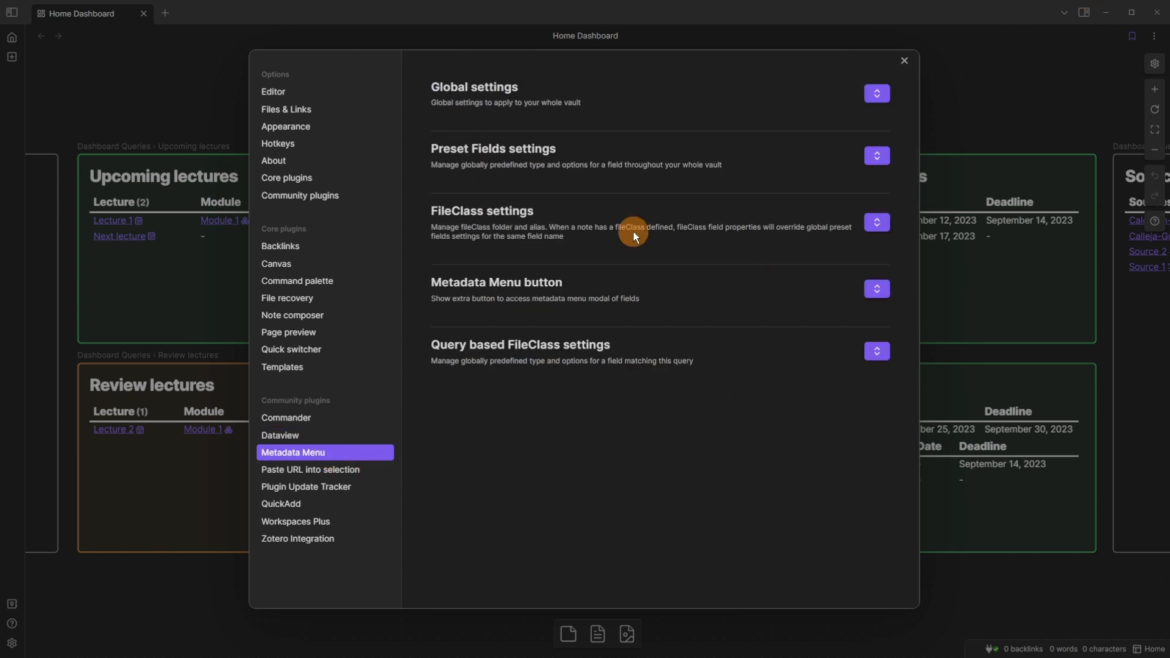
click(309, 470)
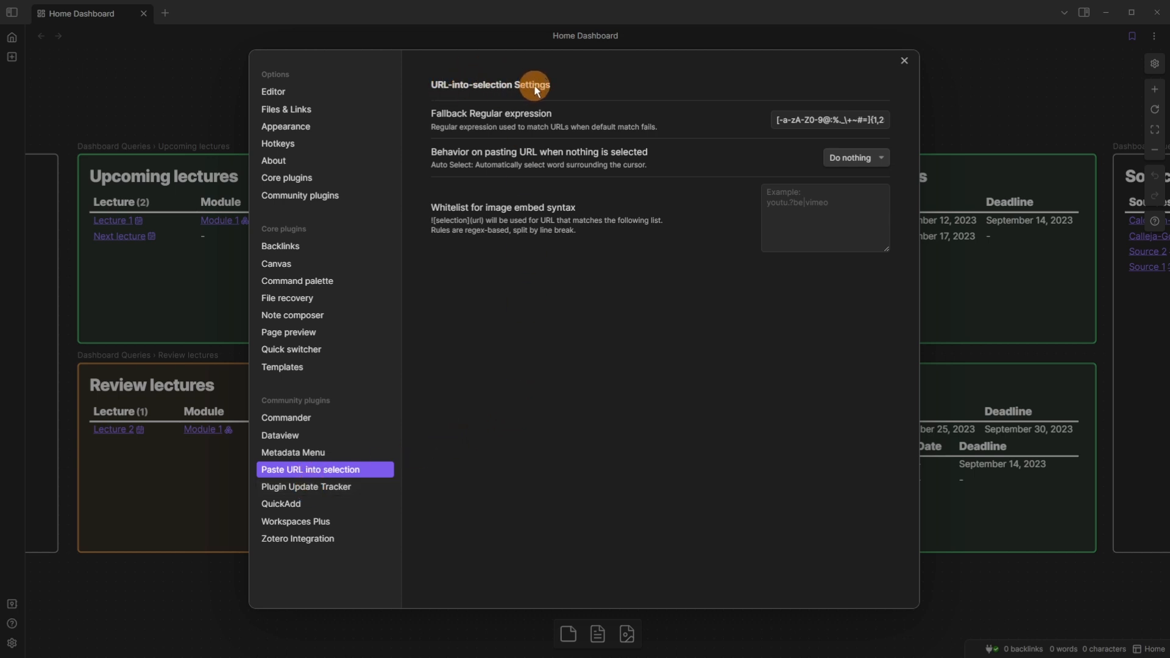
click(967, 107)
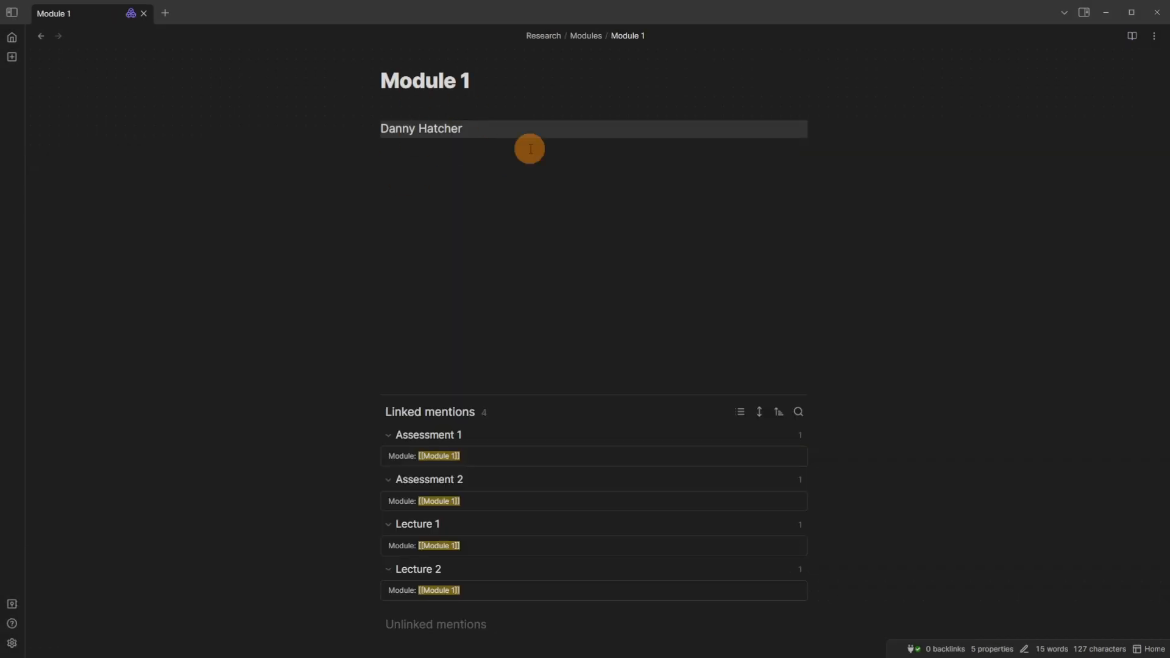
Paste the website link with its full page title on a new line below the name in the Module 1 note
click(457, 133)
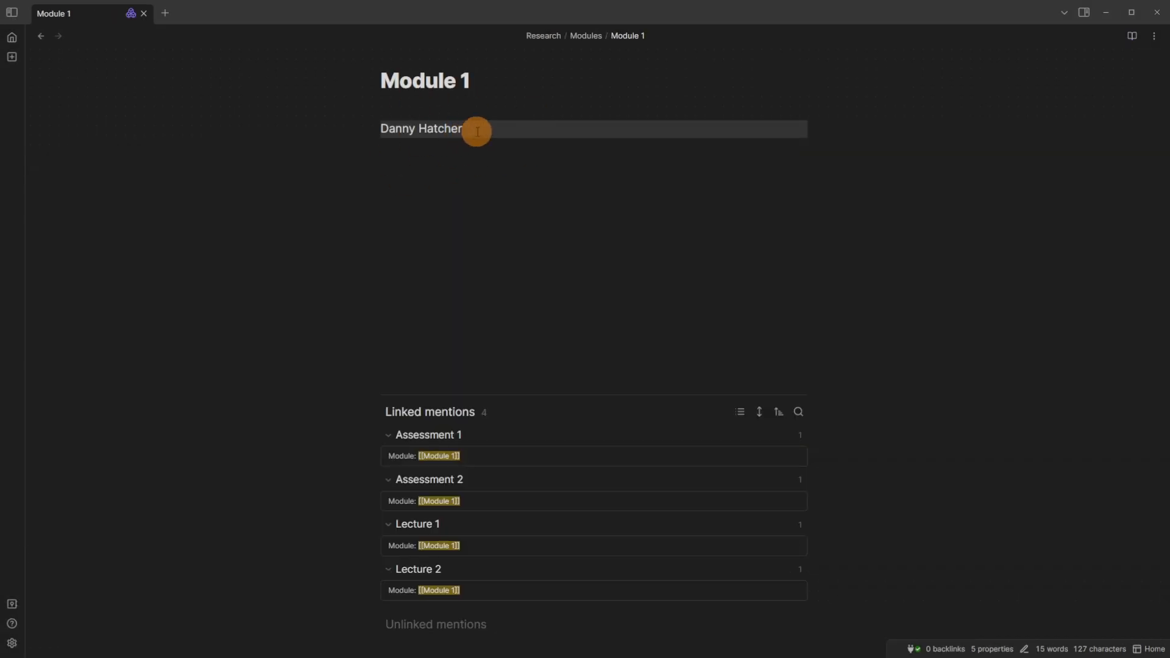
key(Return)
key(BackSpace)
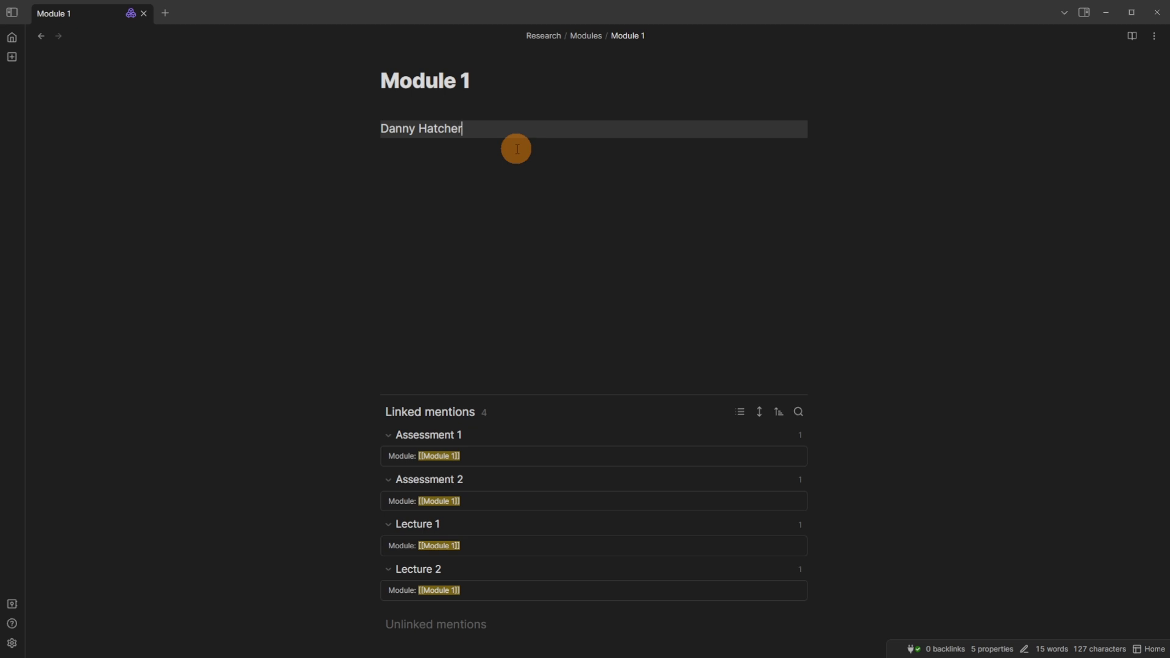
key(Return)
text([Danny Hatcher - YouTuber, Blogger, and Author](https://dannyhatcher.com/))
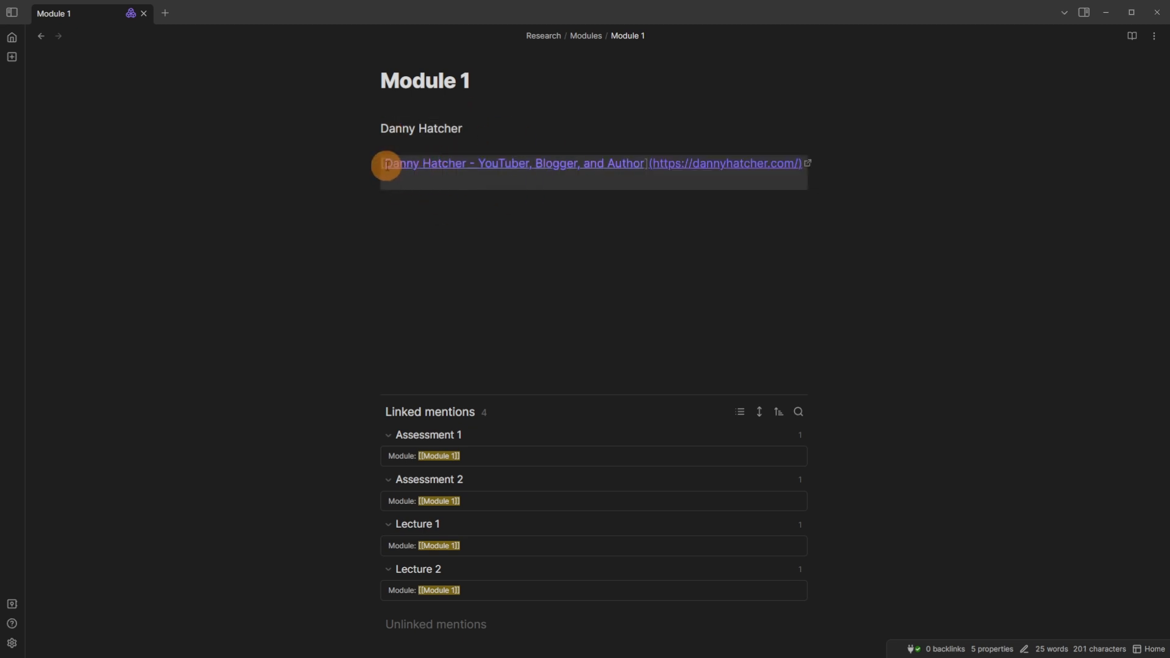
scroll(460, 160, up, 3)
scroll(484, 196, up, 1)
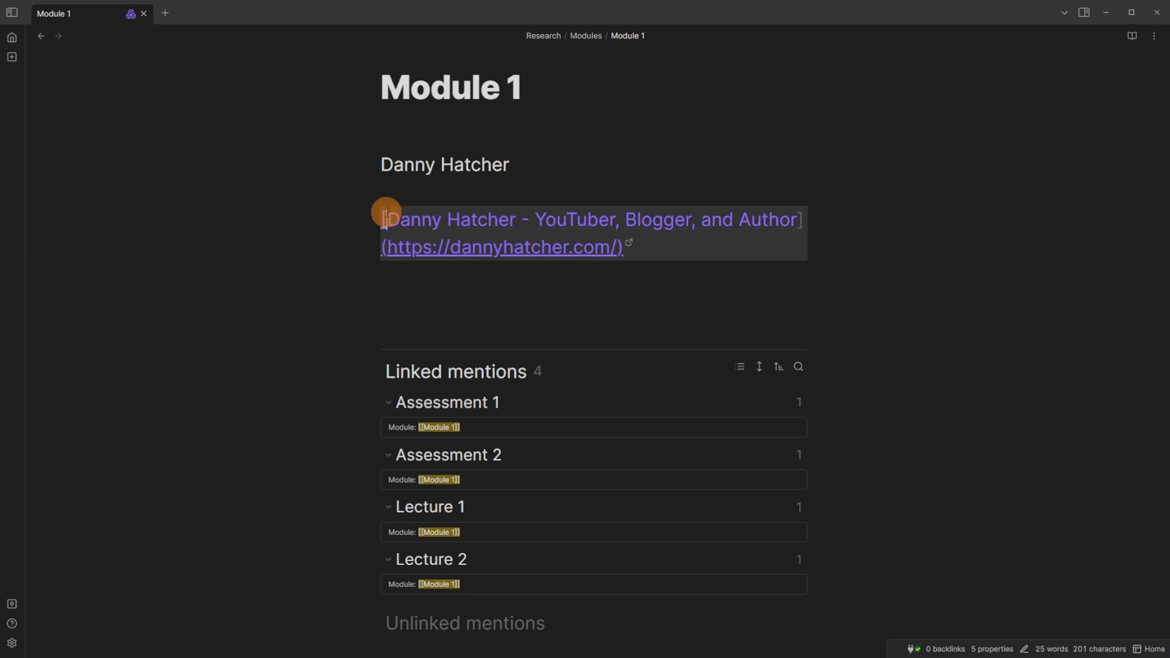
drag(386, 215, 797, 212)
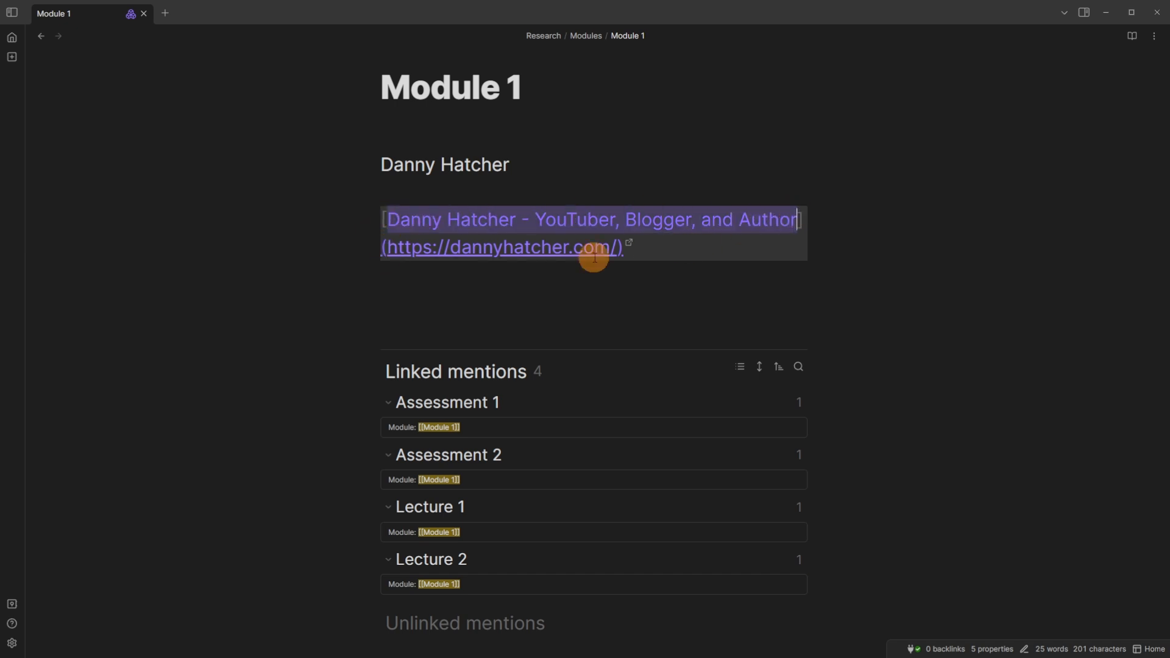
click(392, 251)
click(556, 186)
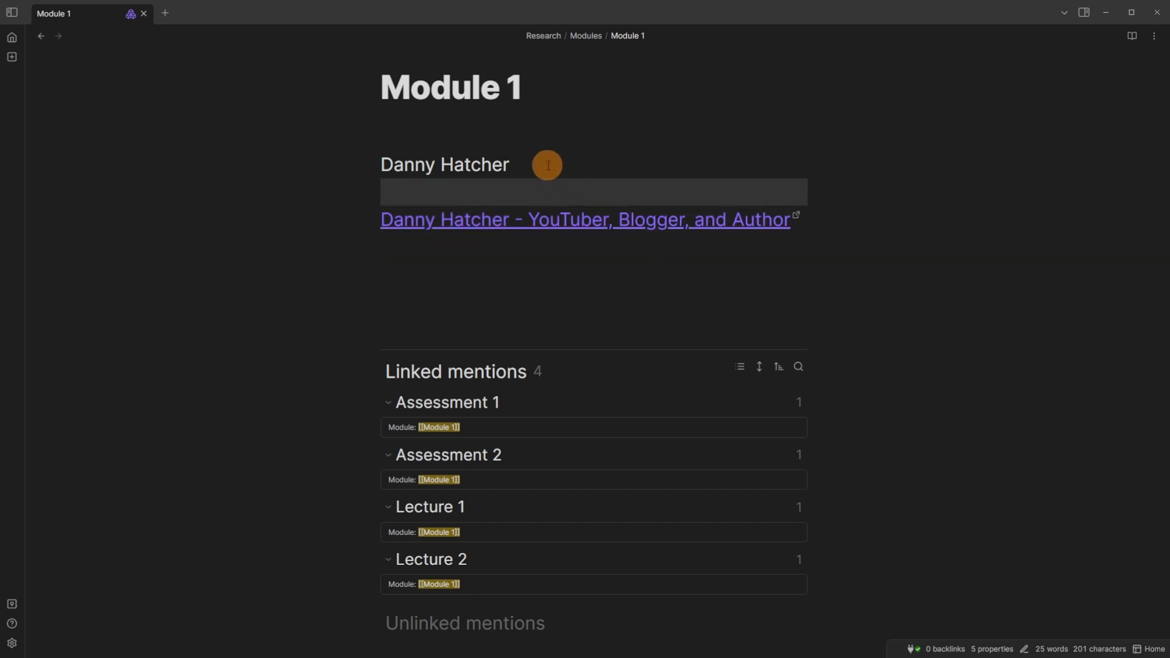
Turn the plain name line in Module 1 into a link by pasting the website URL over the selected text
mouse_move(547, 165)
mouse_down()
mouse_move(367, 157)
mouse_move(318, 184)
mouse_up()
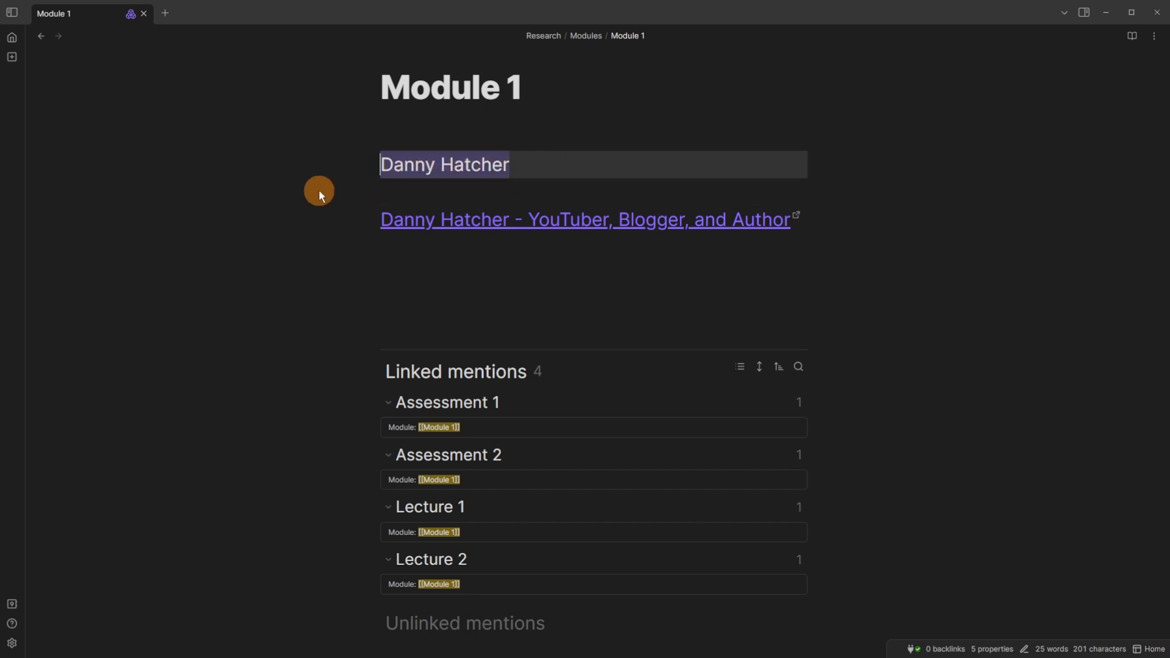
text(https://dannyhatcher.com/)
click(421, 198)
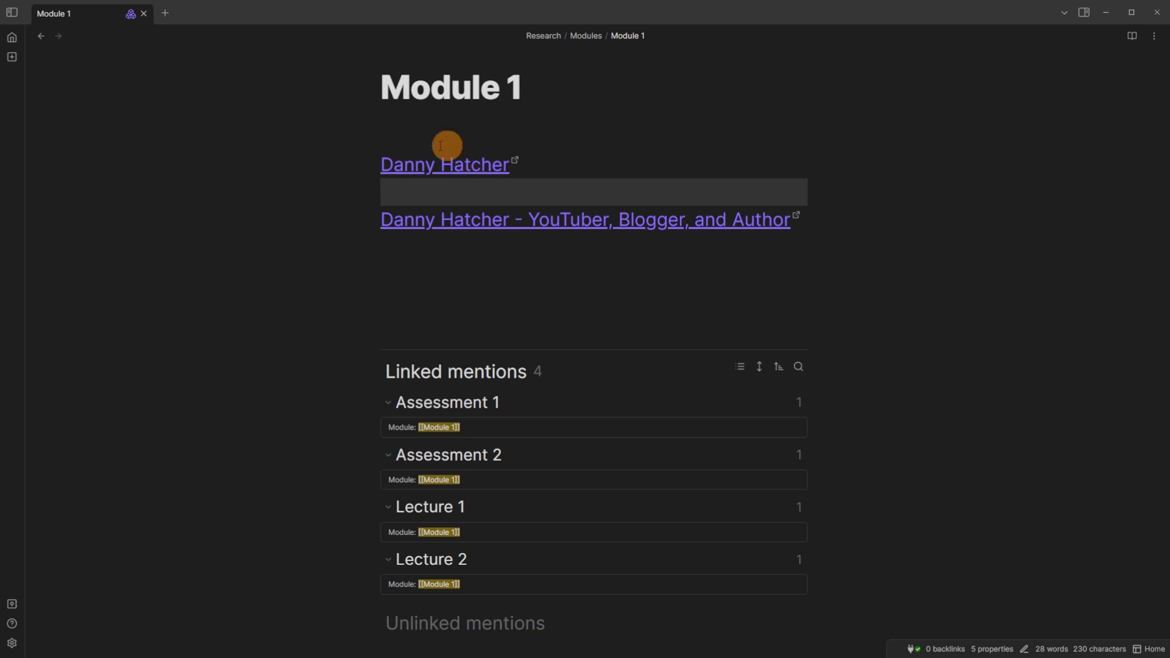
click(543, 163)
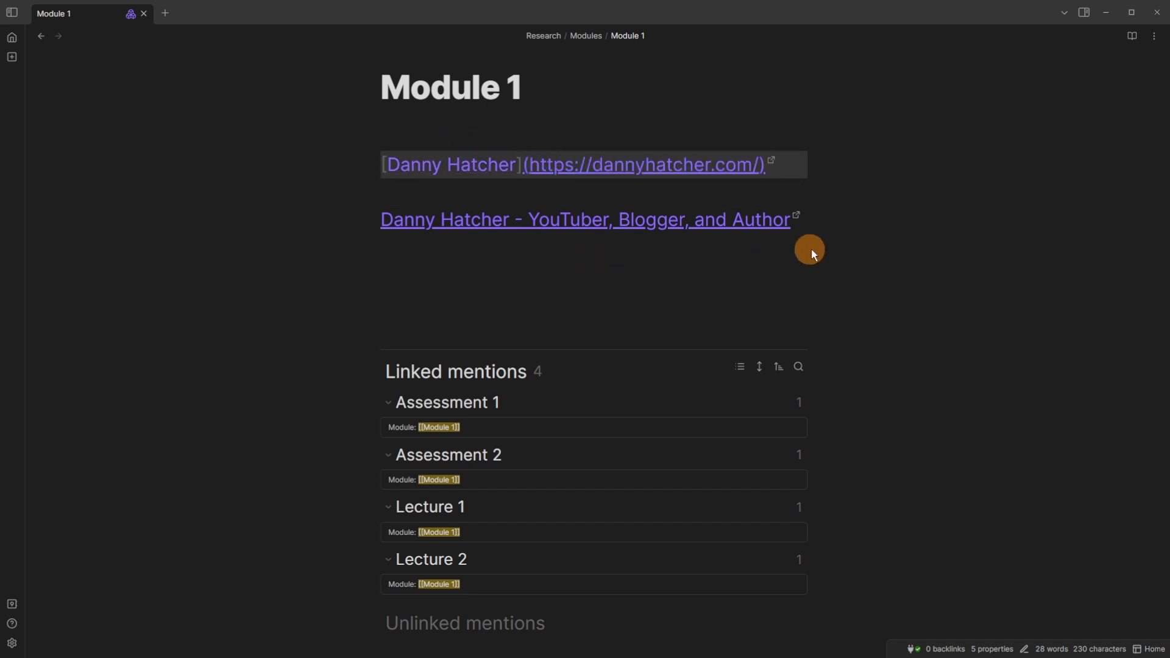
click(807, 223)
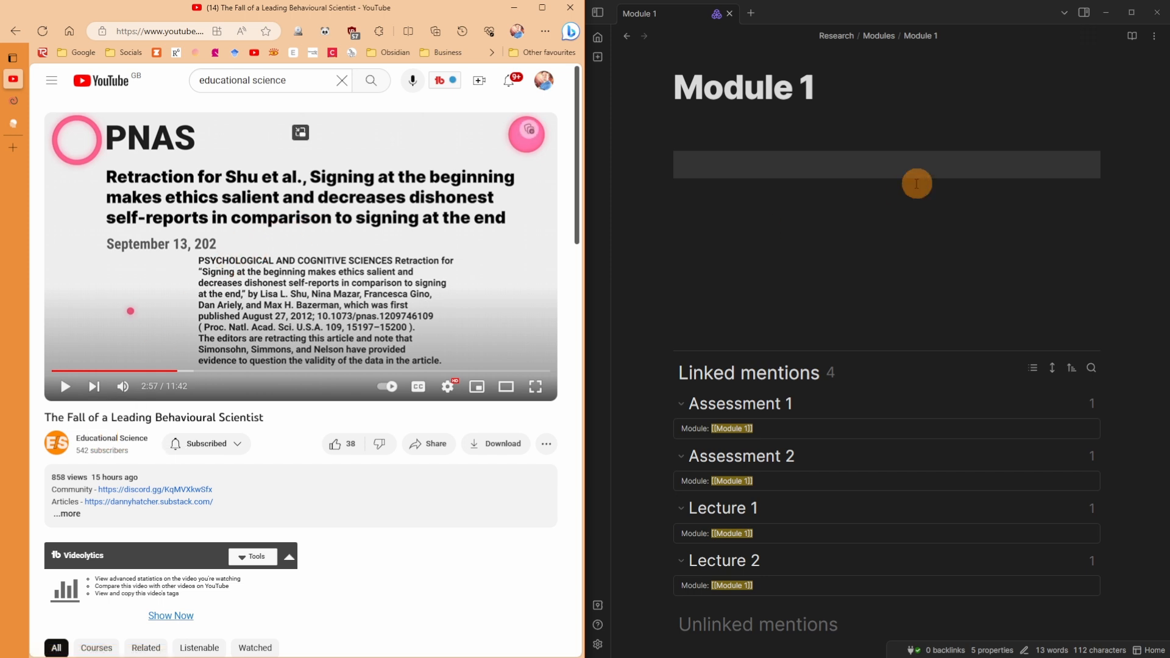
Write "writing a note" in the Module 1 note and link it to the YouTube video's URL at its current time, 2:57
click(778, 144)
text(writing a note)
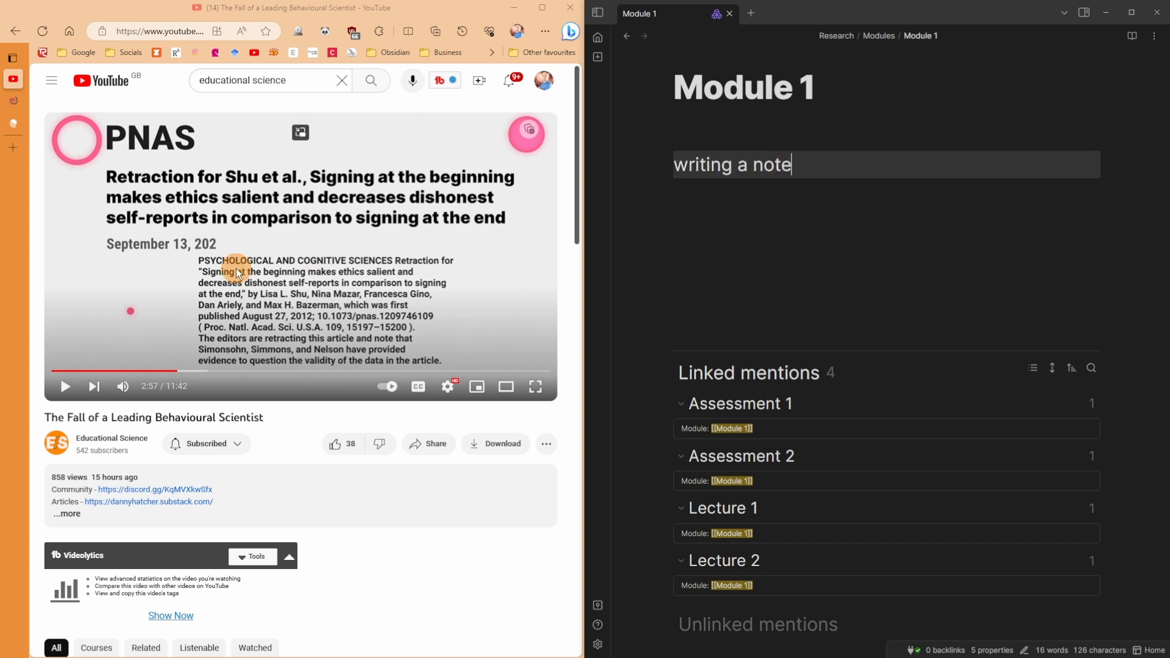
right_click(255, 232)
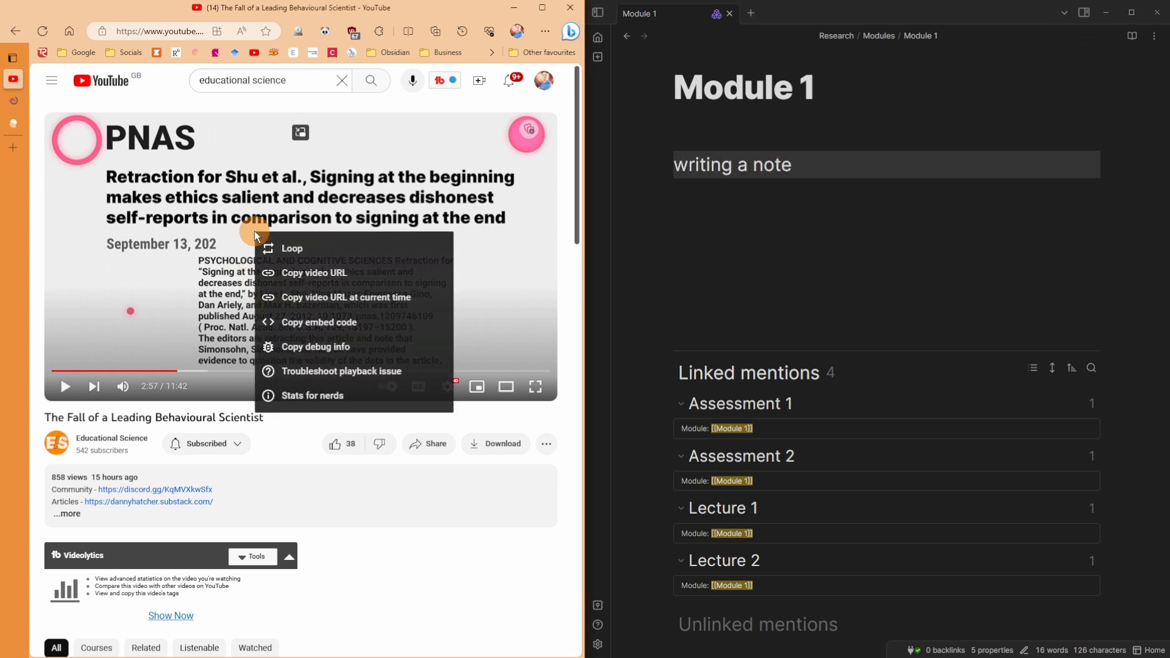
click(307, 298)
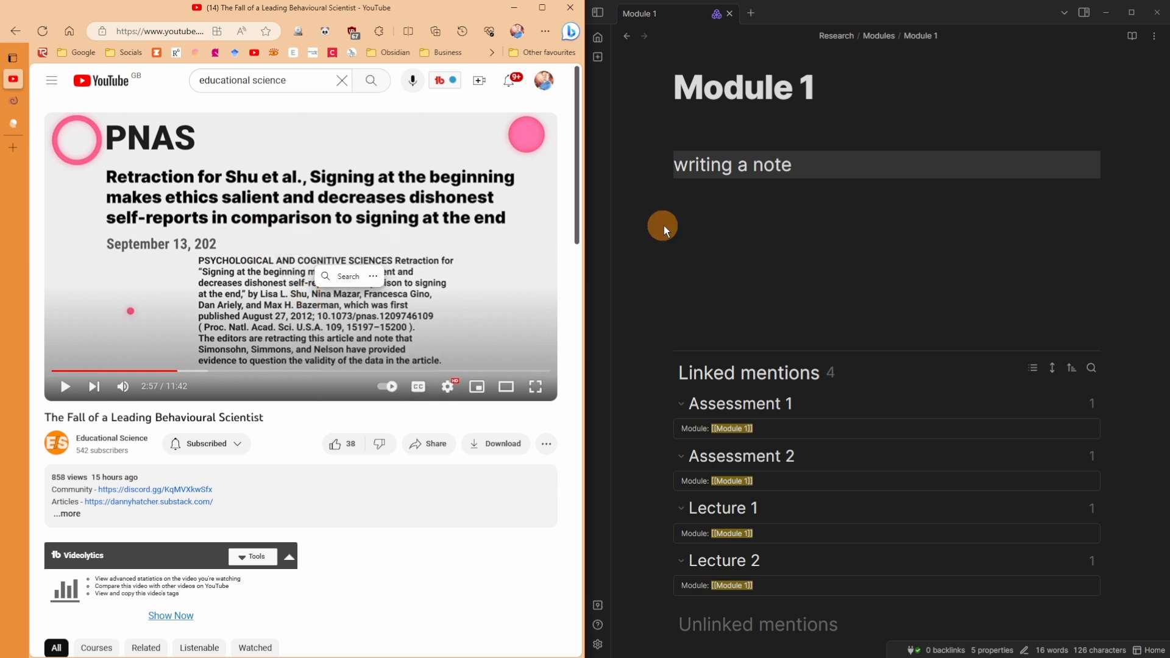
triple_click(726, 166)
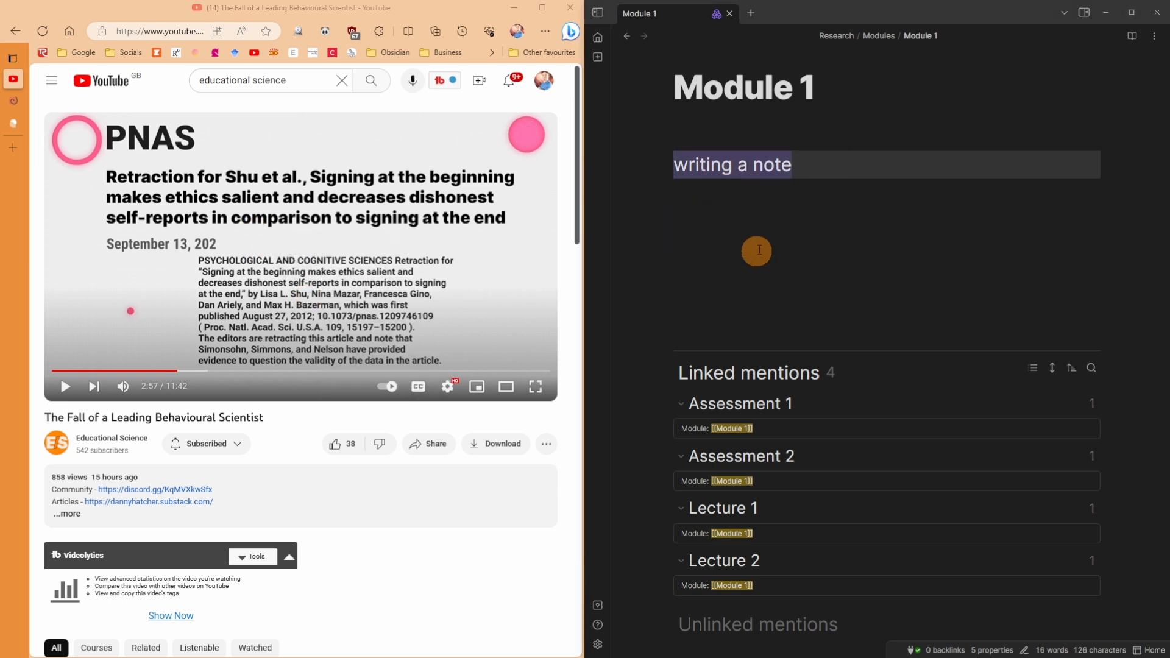
text([writing a note](https://youtu.be/dBnlKd1eXl8?t=177))
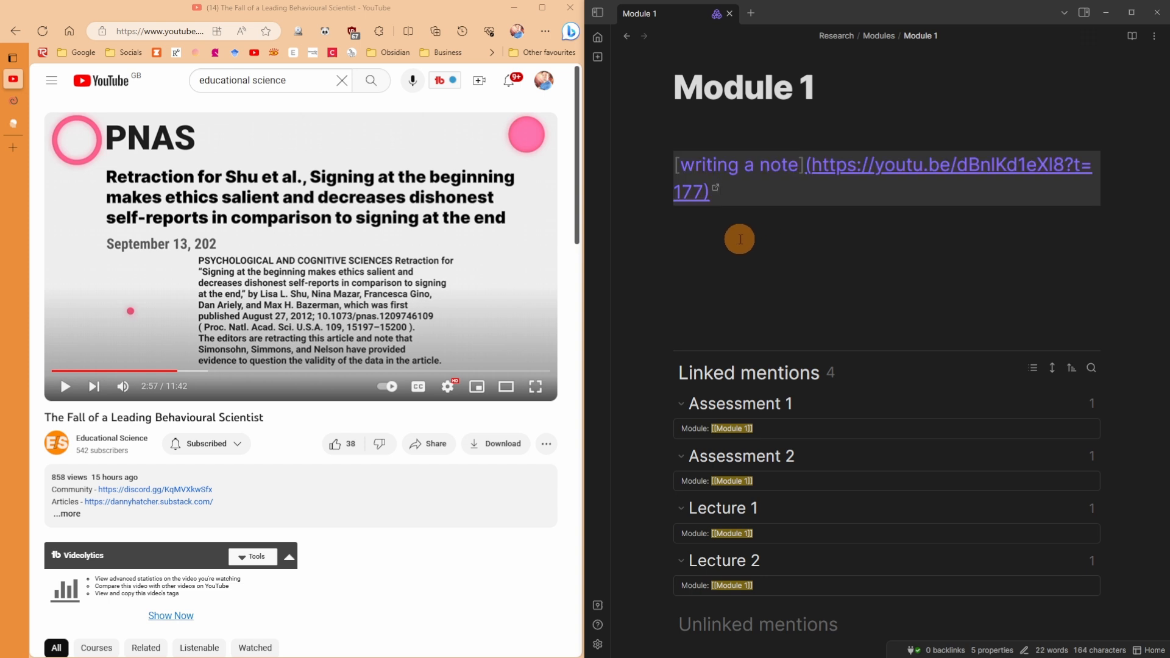
key(Return)
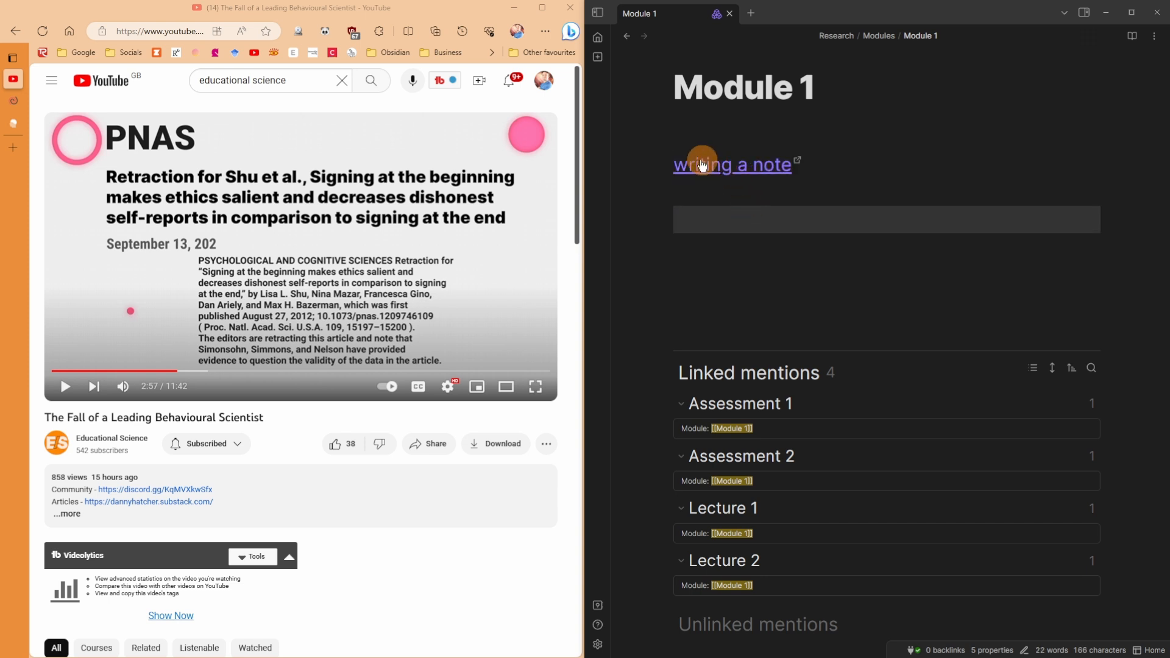
key(super+Up)
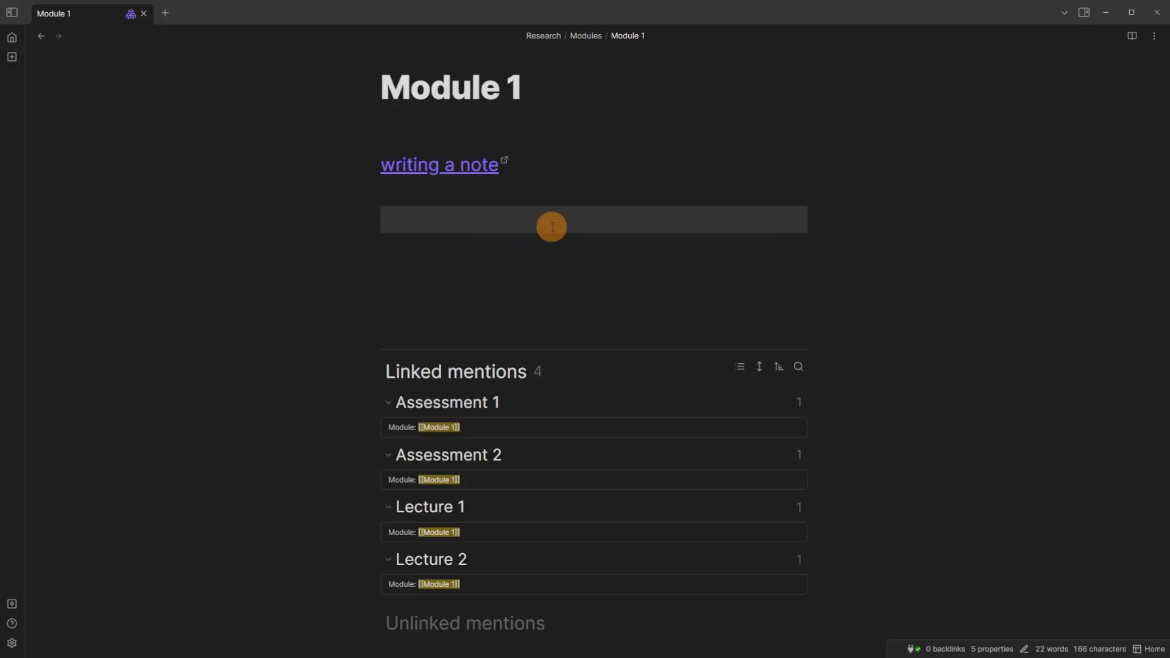
Review the Plugin Update Tracker settings and the Community plugins page with its update check
key(ctrl+comma)
click(393, 491)
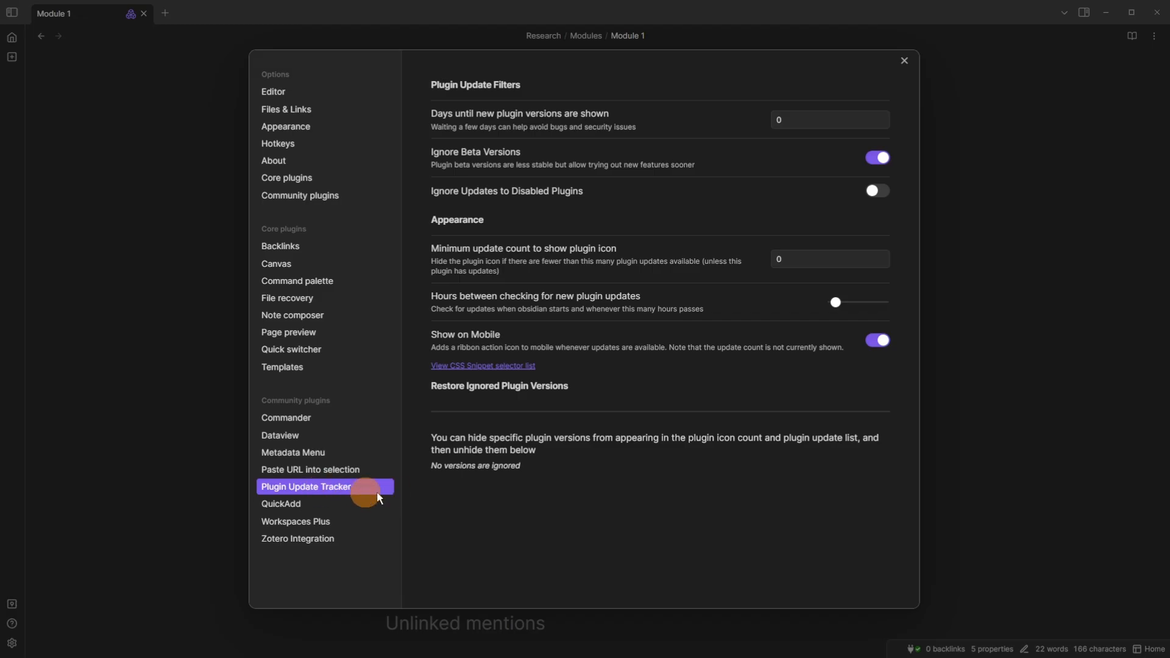
click(1049, 491)
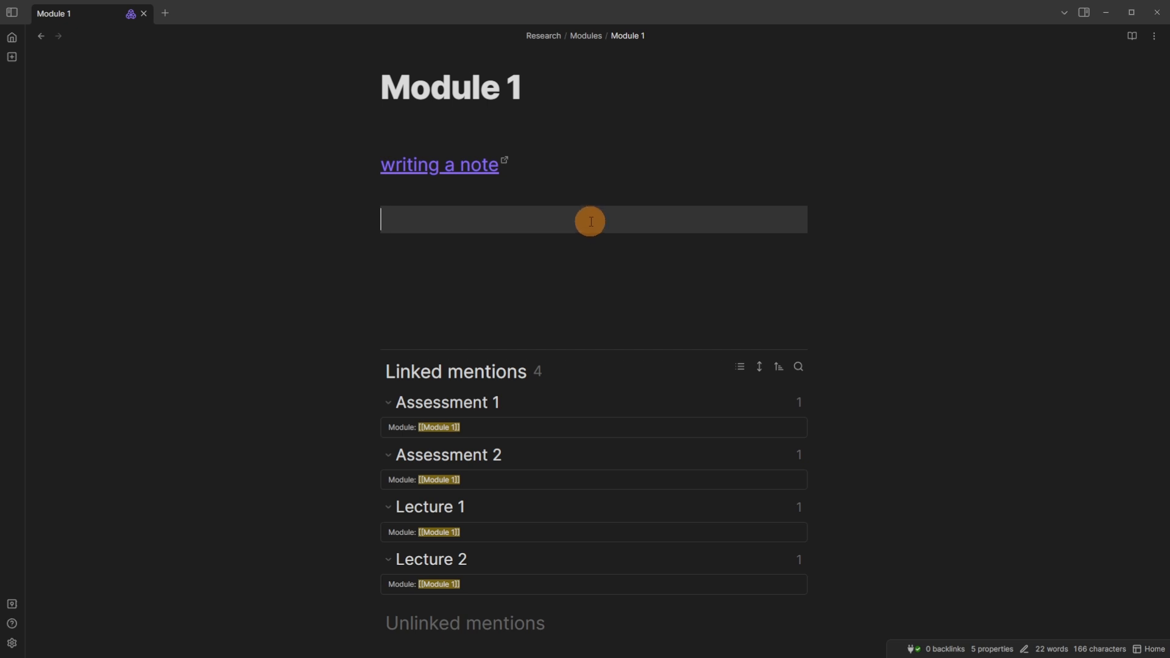
click(12, 642)
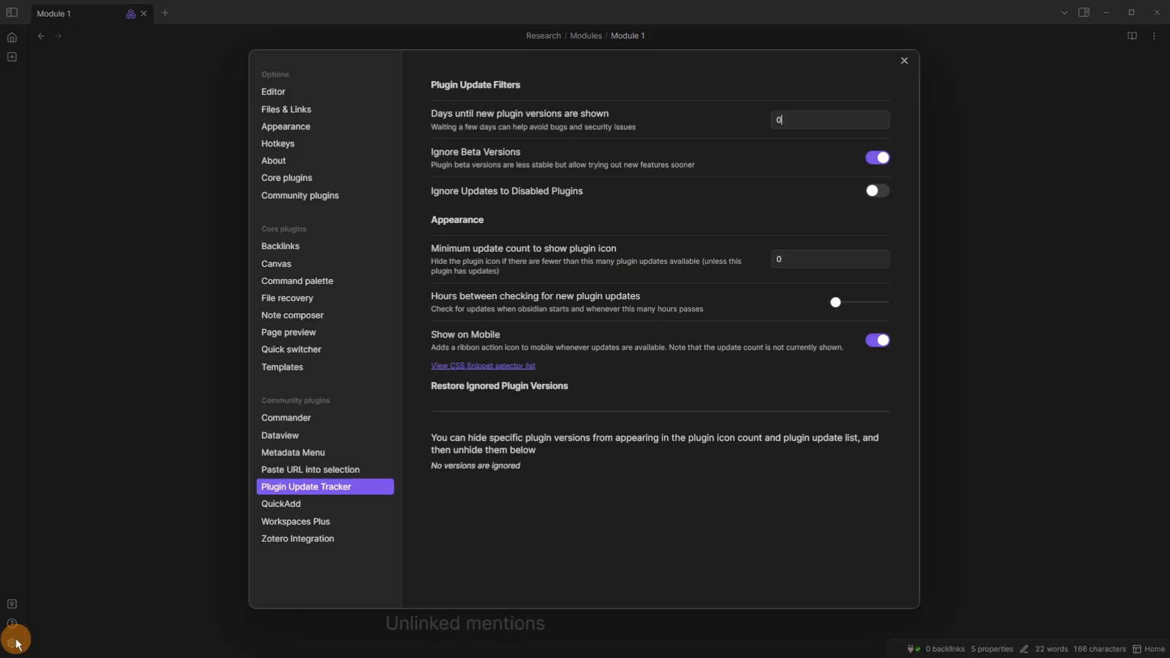
click(301, 195)
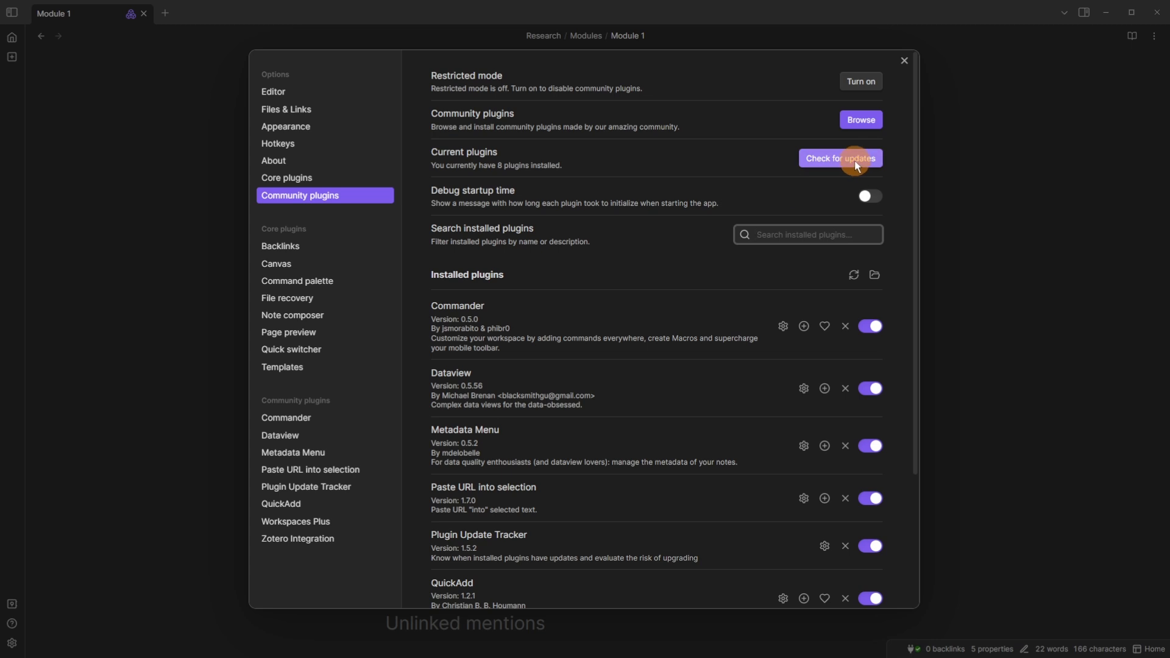
click(977, 466)
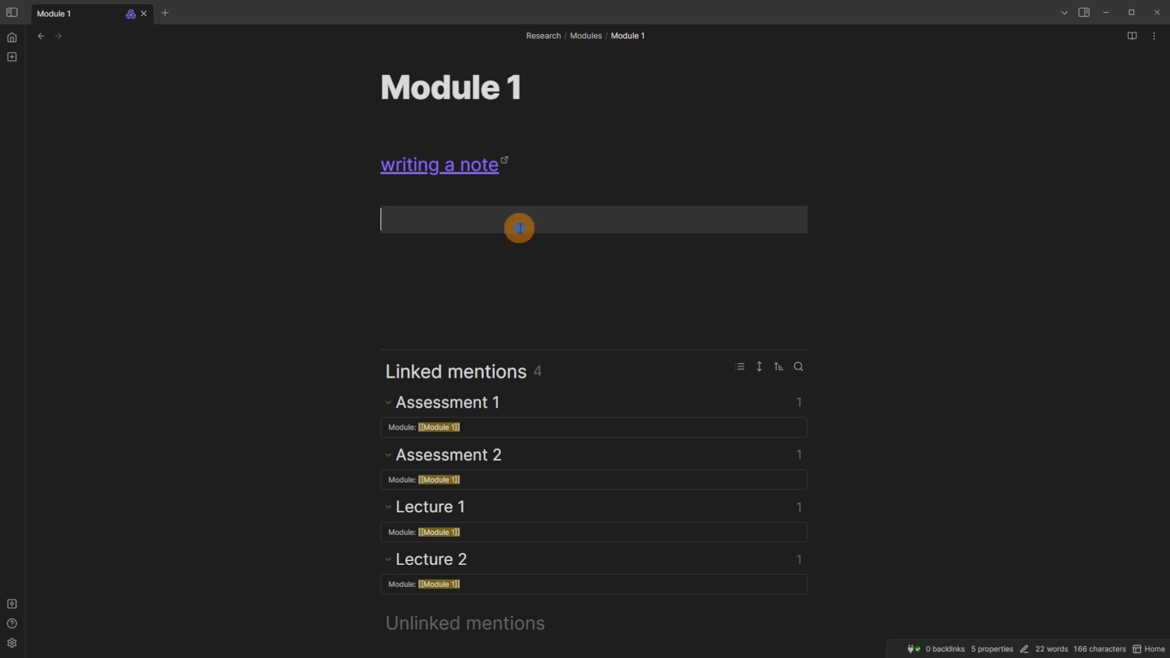
Expand the FileClass settings of Metadata Menu and examine the class files path and fileClass field alias
key(ctrl+comma)
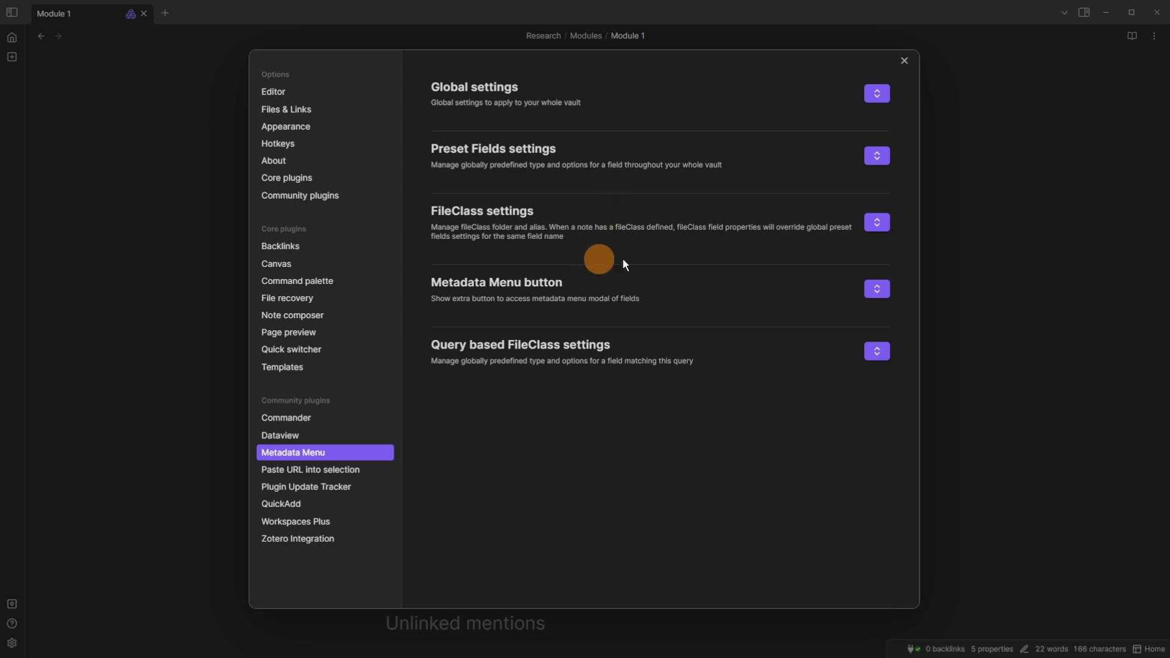
click(875, 224)
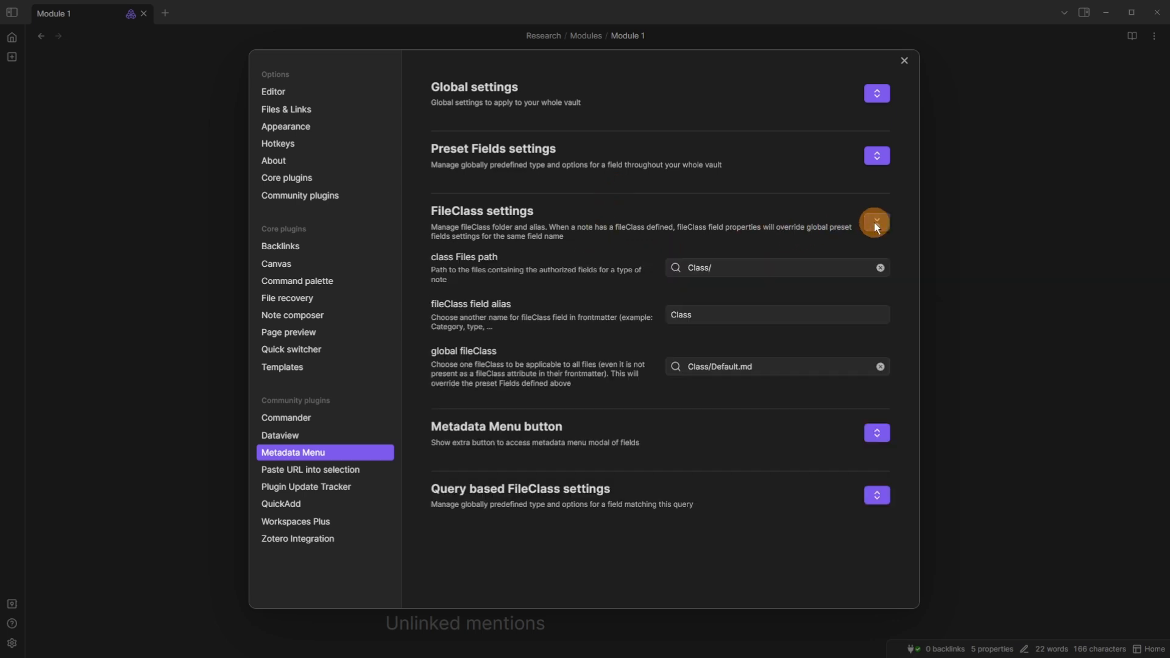
click(710, 269)
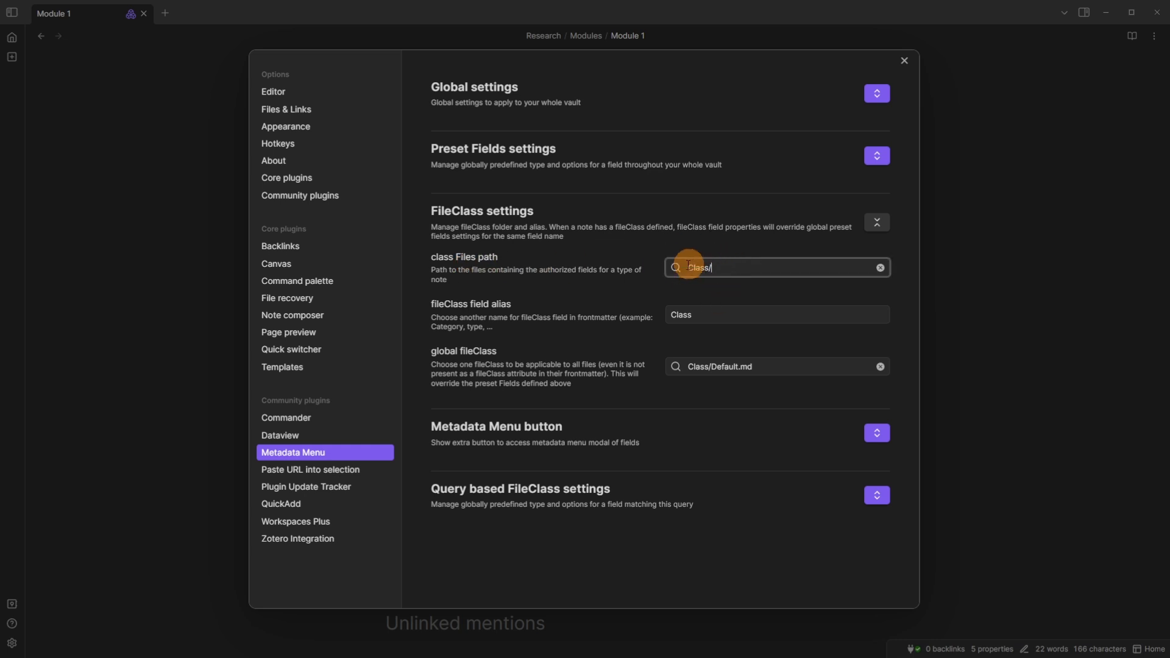
click(698, 314)
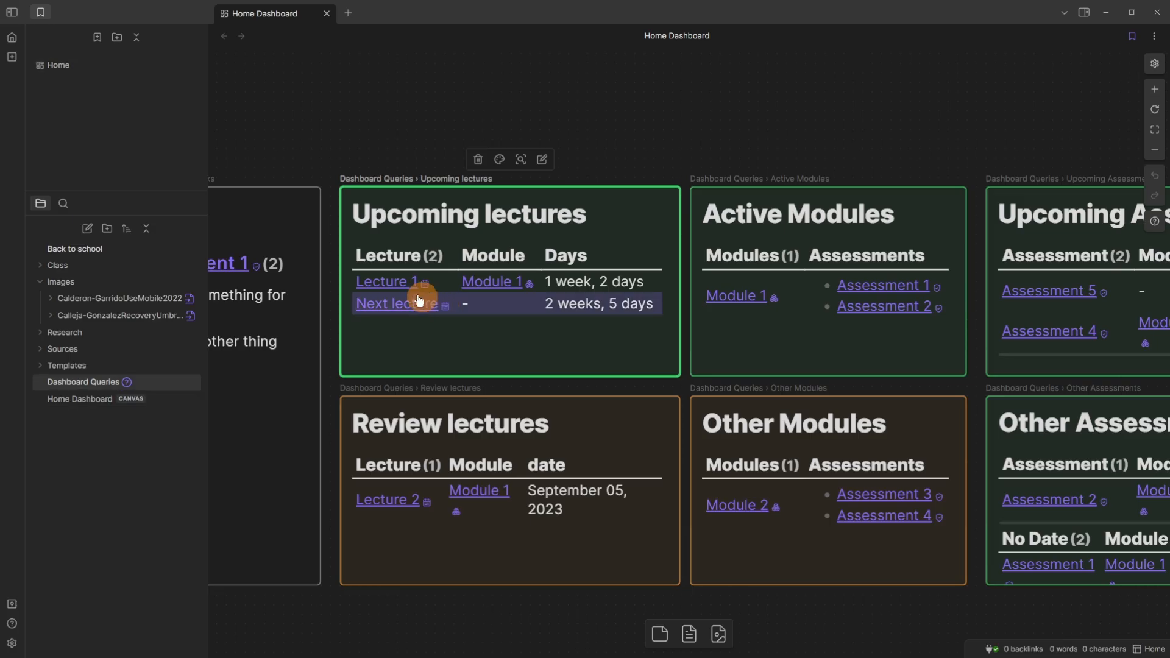
View the Lecture 1 note from the Upcoming lectures card and return to the Home Dashboard
click(392, 282)
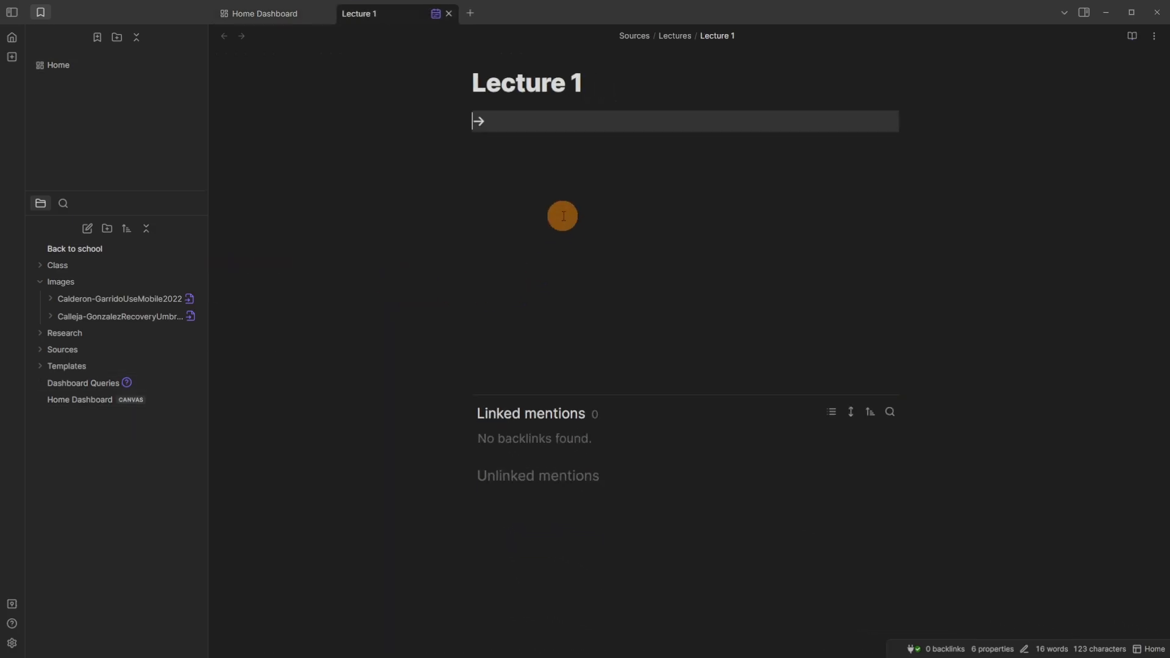
click(276, 15)
click(448, 13)
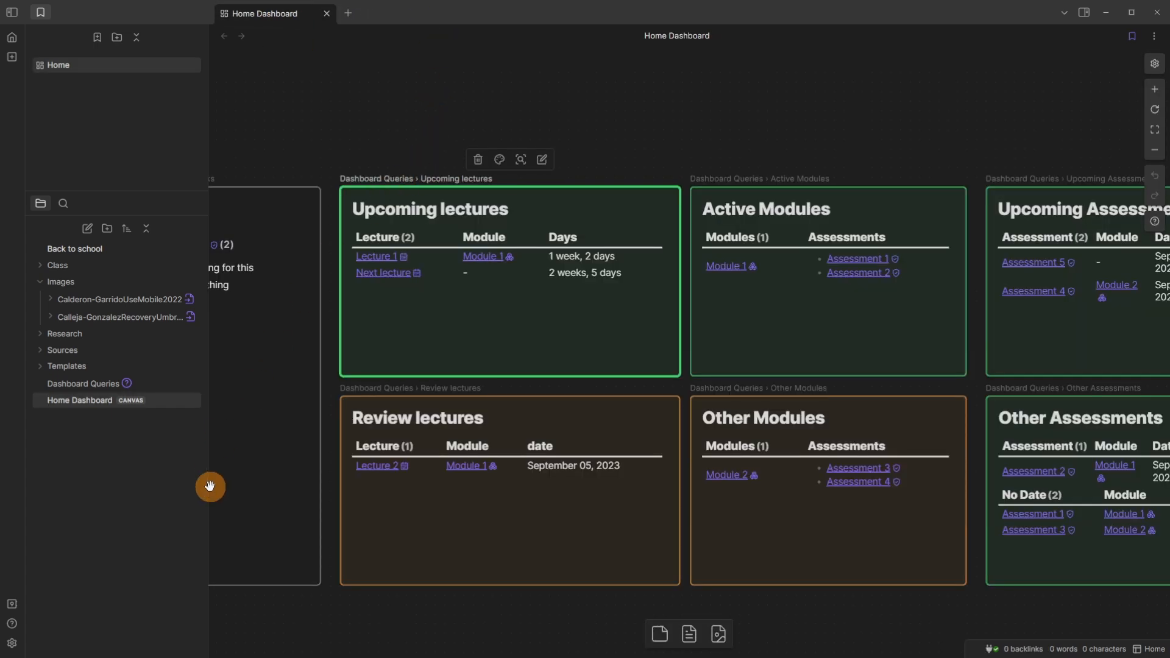
Open the Default note in the Class folder and display its fileclass table view
click(56, 265)
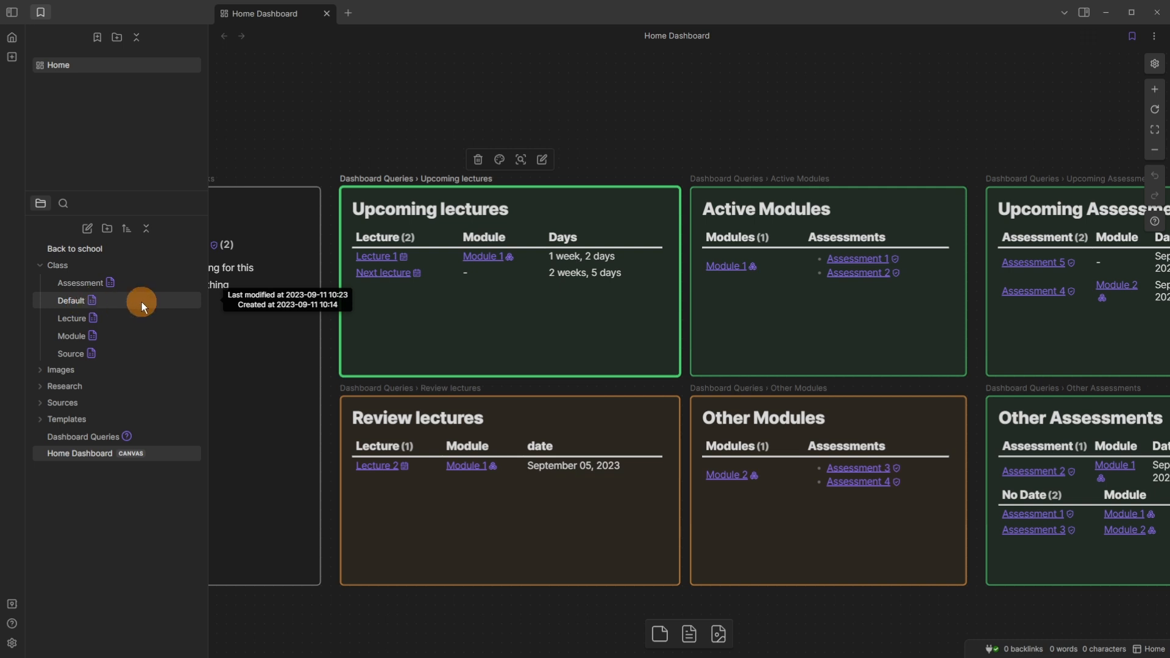
click(65, 301)
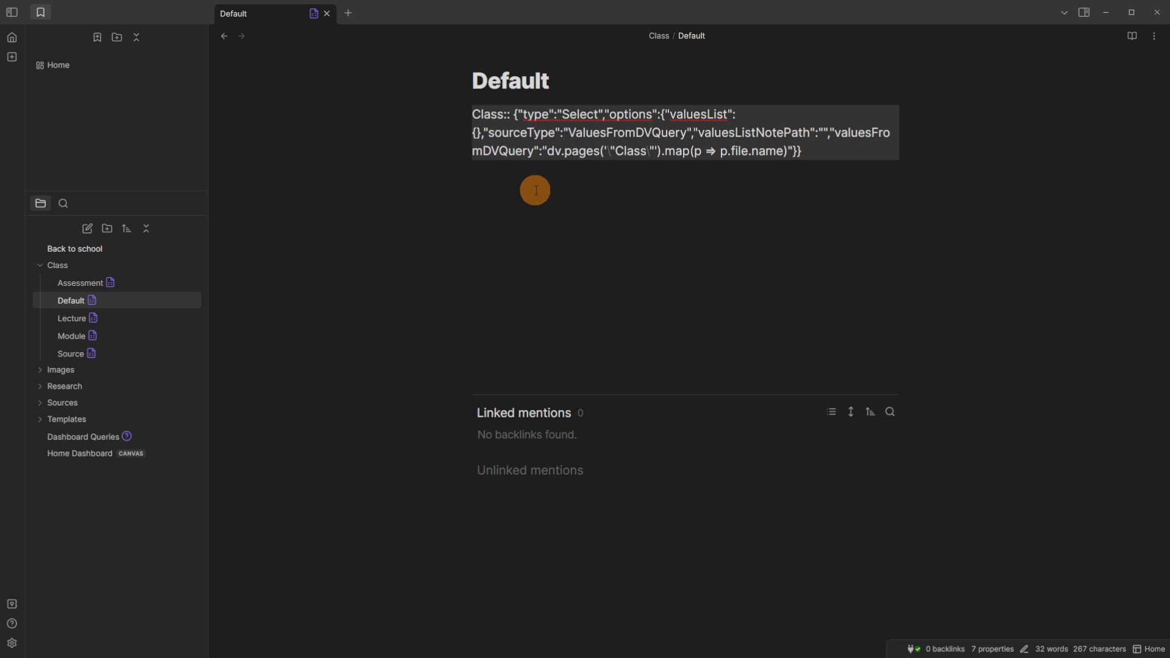
click(315, 14)
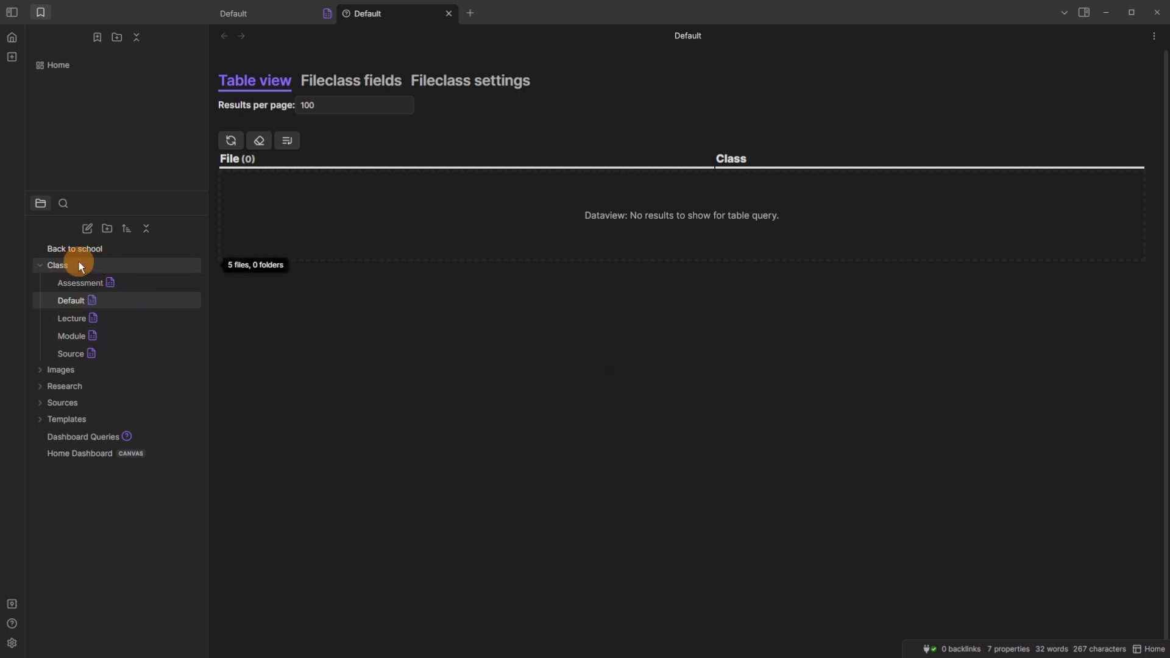
Open the Lecture fileclass, view the Class options for Lecture 2 in its table, and display its fileclass fields
click(94, 317)
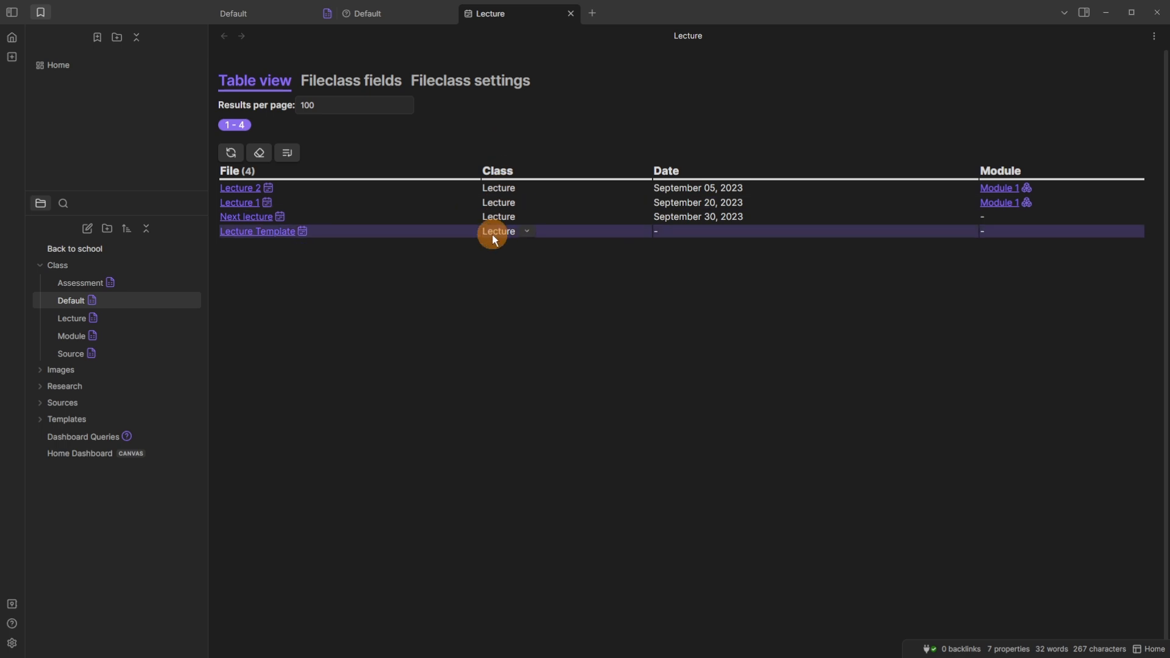
mouse_move(502, 193)
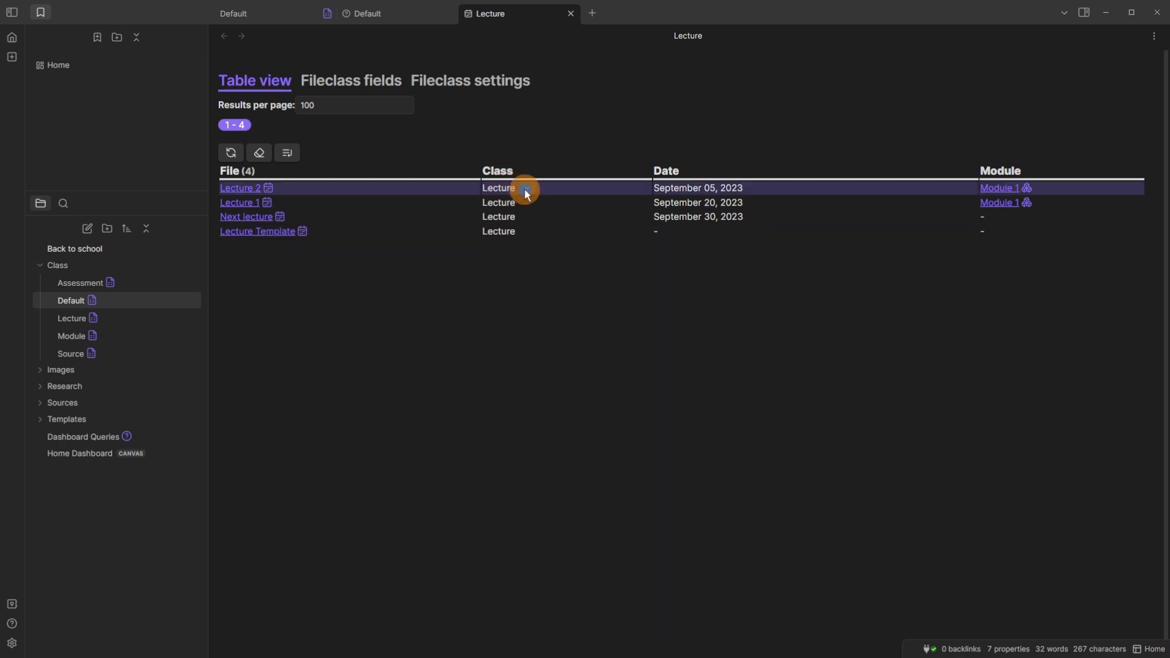
click(523, 188)
click(441, 384)
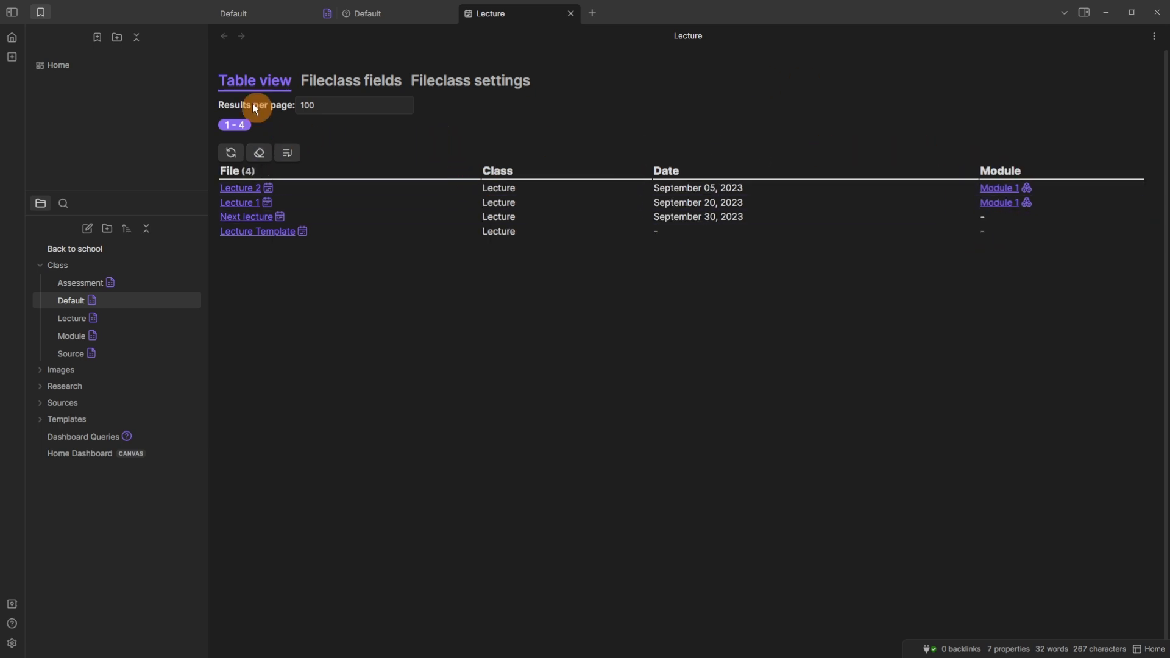
click(364, 81)
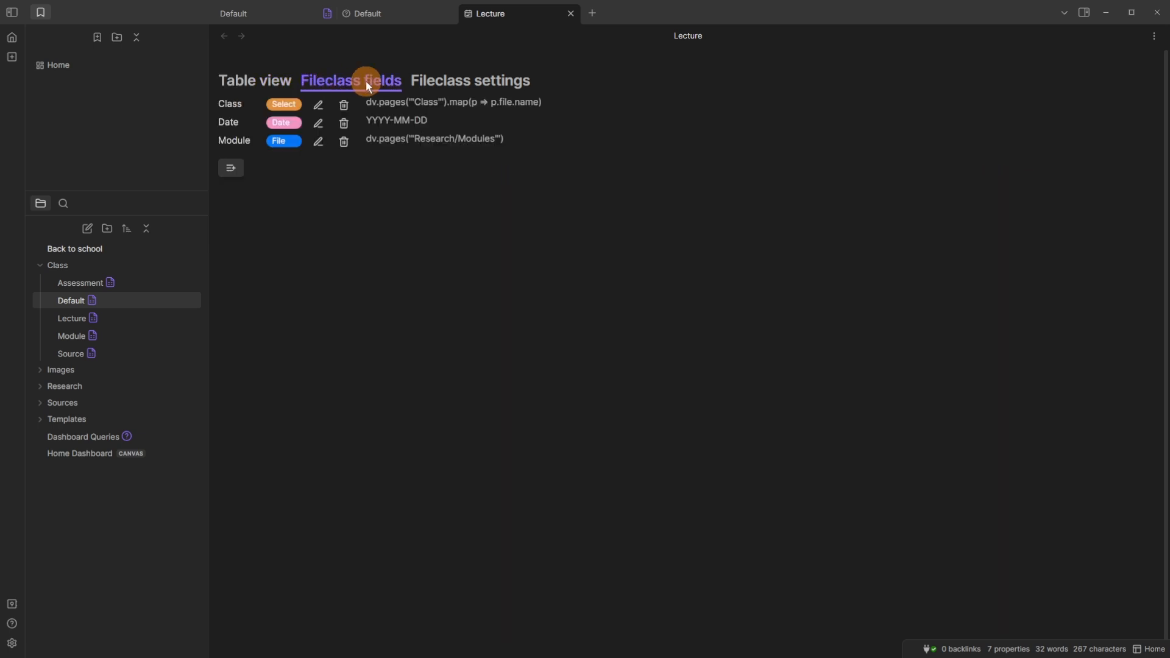
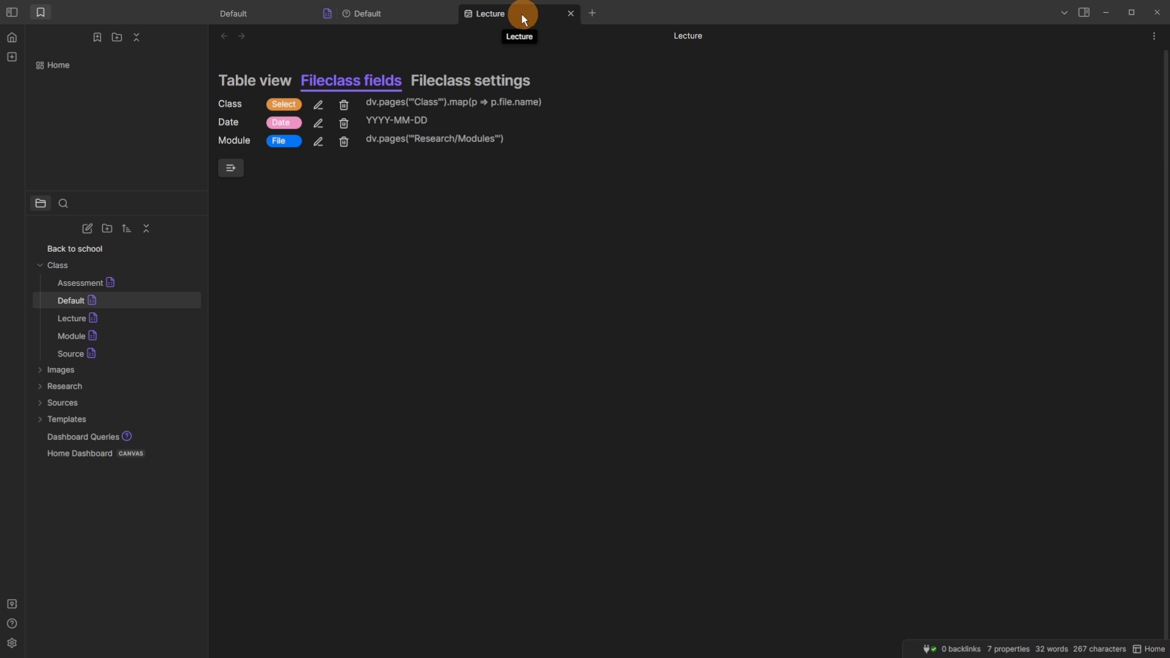
Examine the Class field definition in the Default fileclass, focusing on each part of its dataview query
click(373, 13)
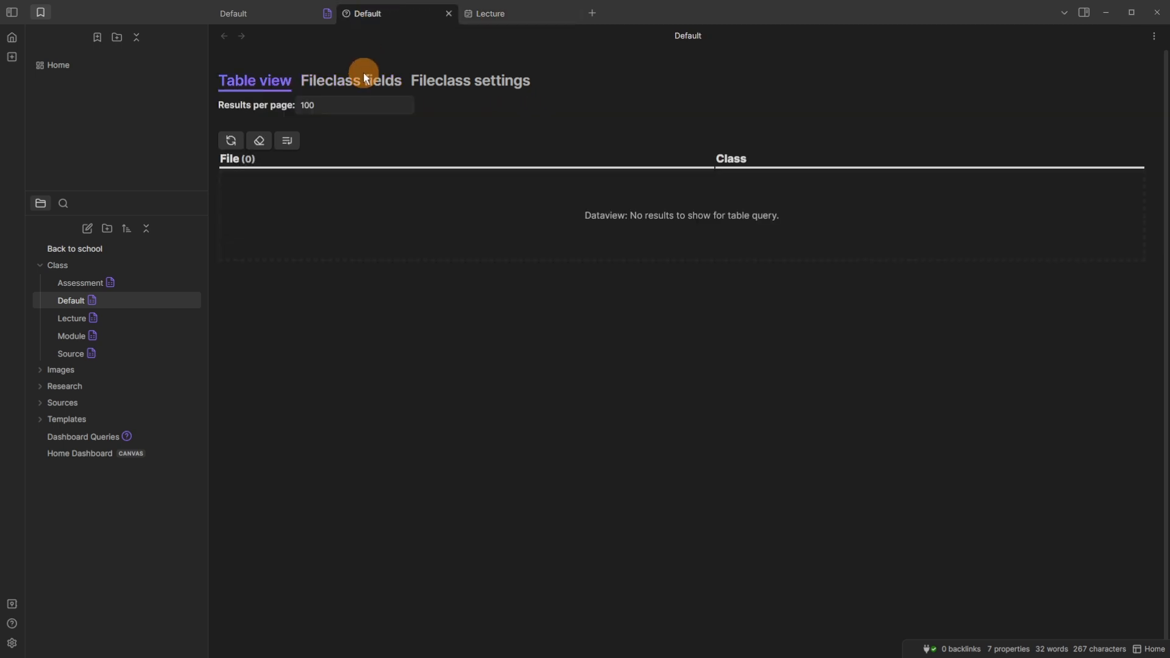
click(348, 79)
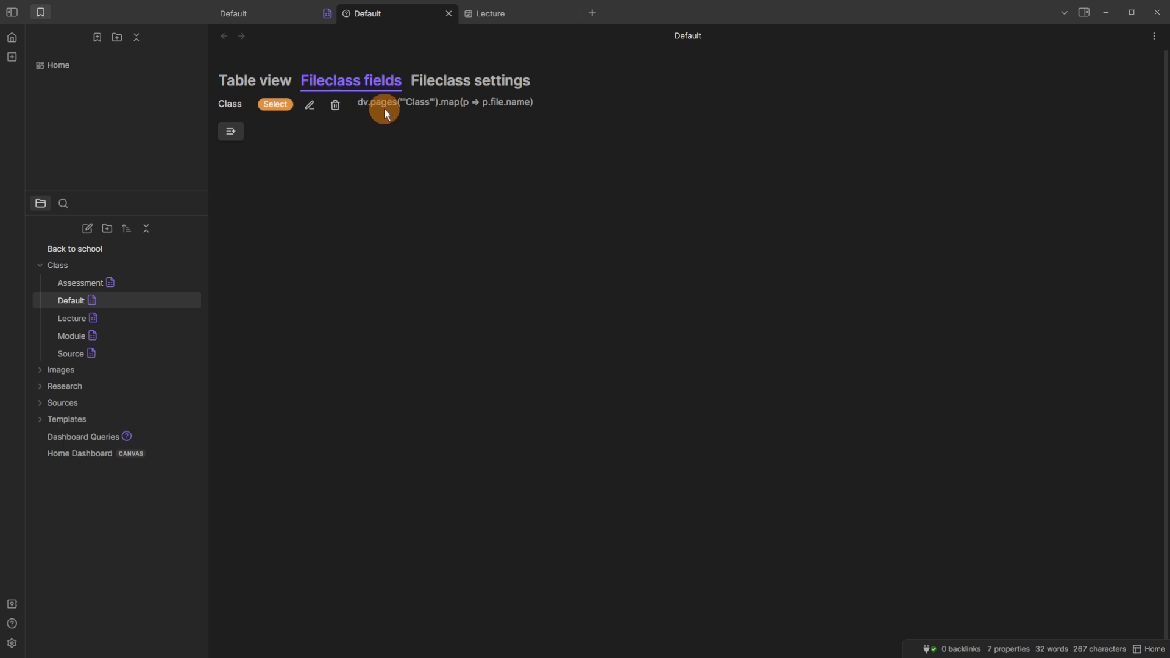
click(309, 105)
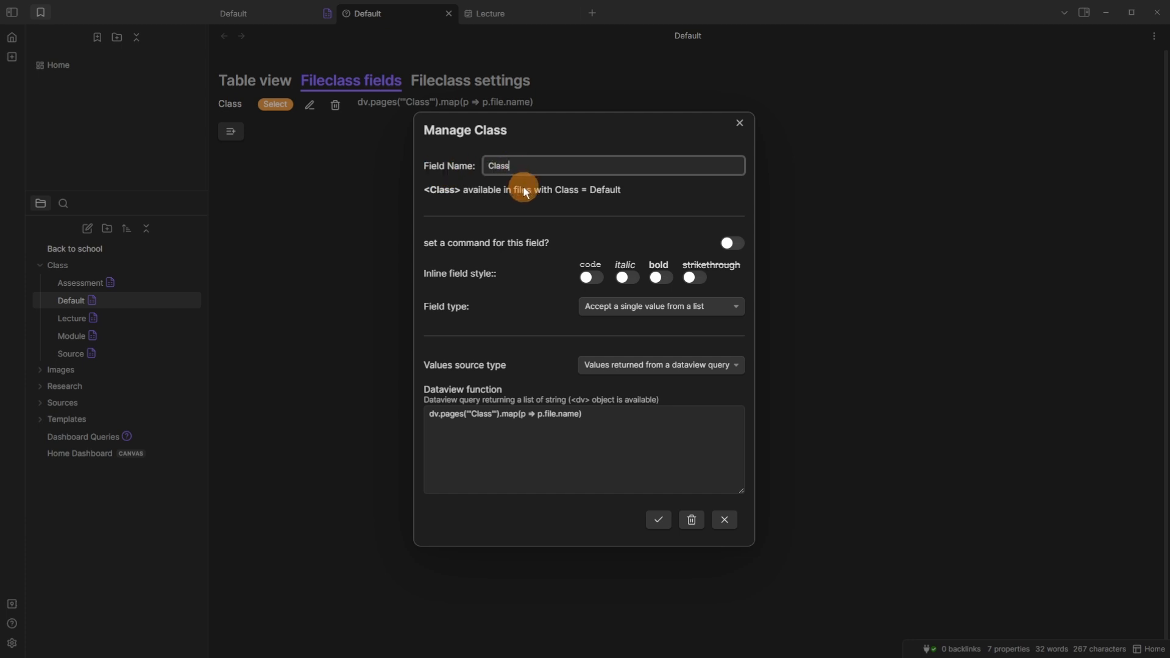
click(509, 431)
drag(587, 414, 430, 415)
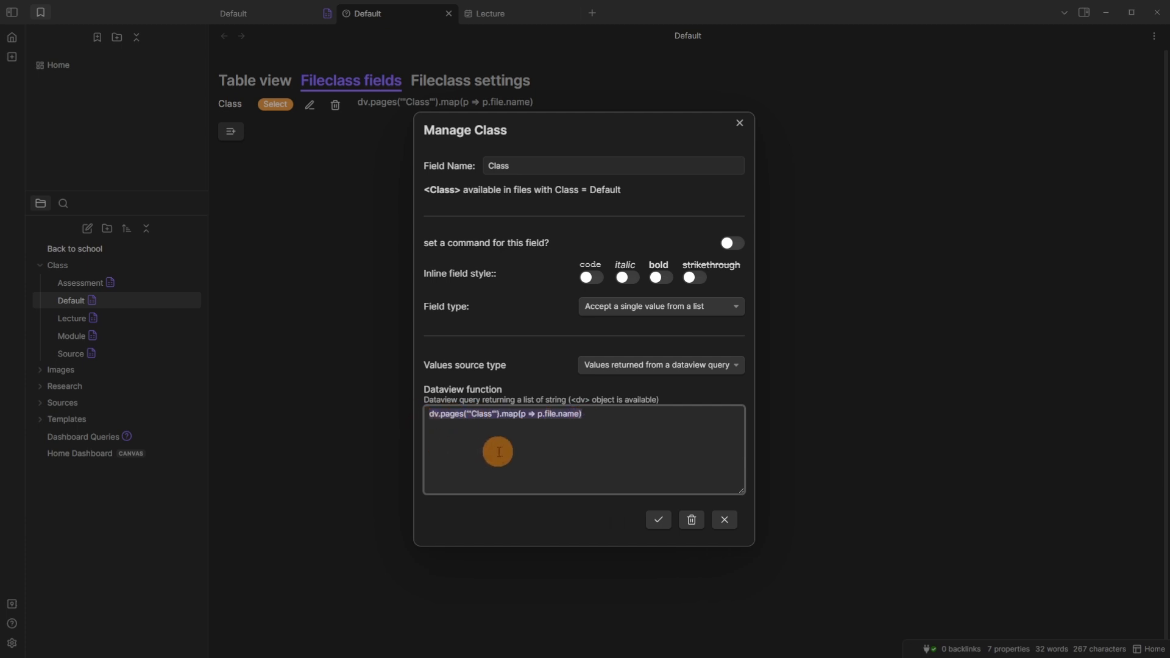
click(463, 416)
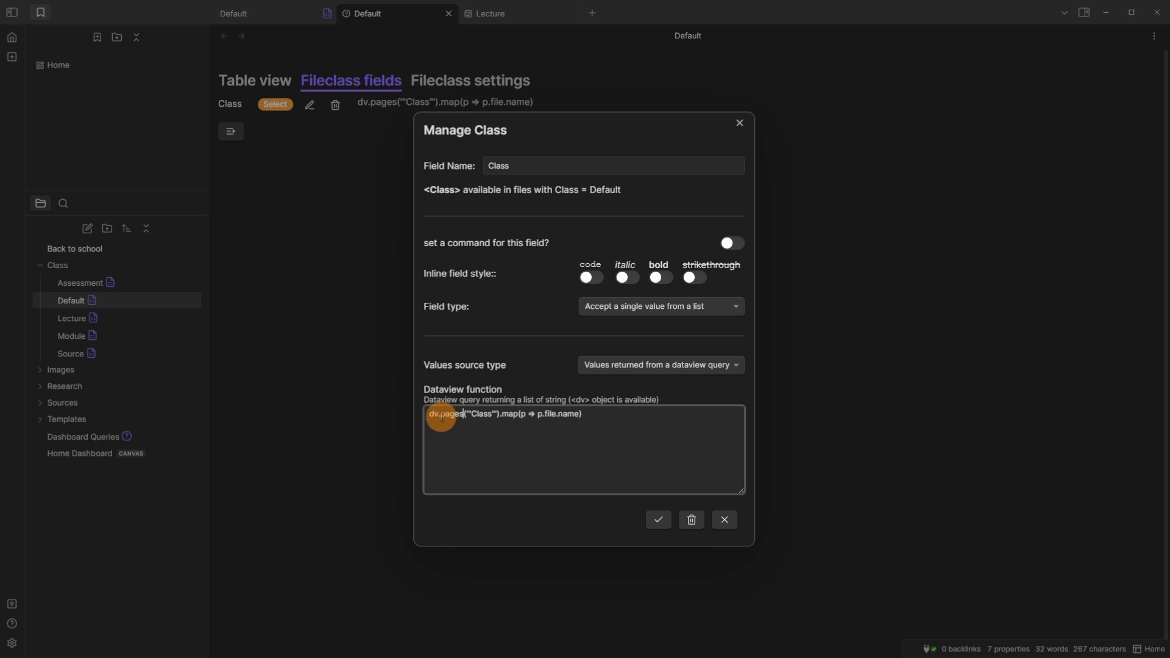
double_click(481, 414)
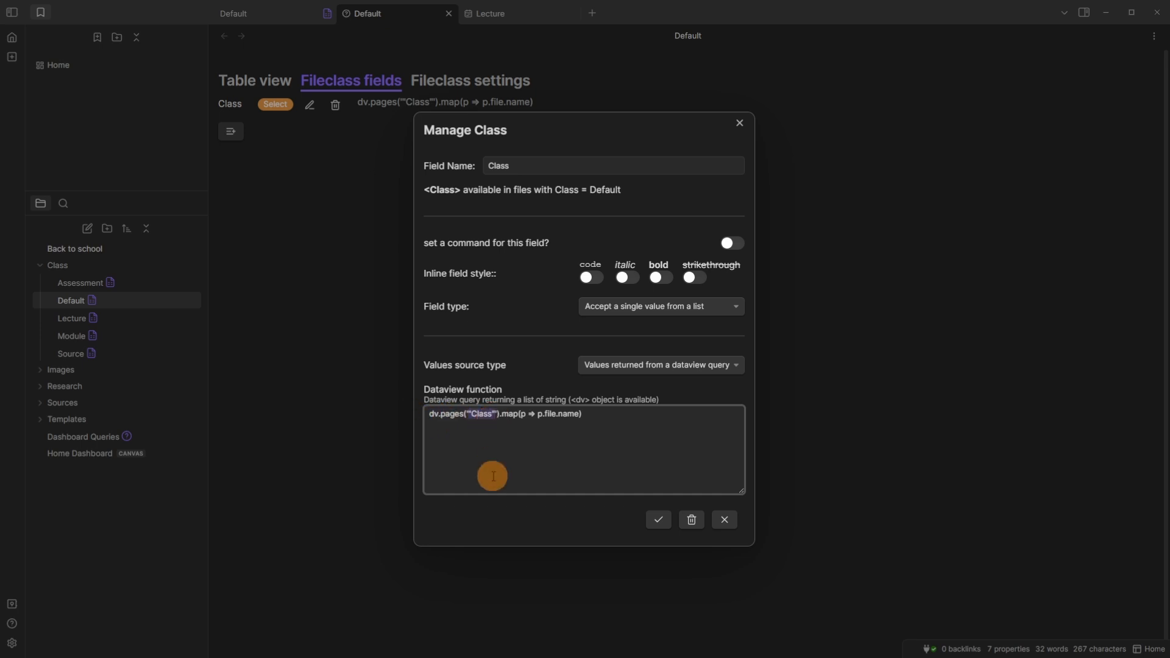
drag(585, 415, 512, 417)
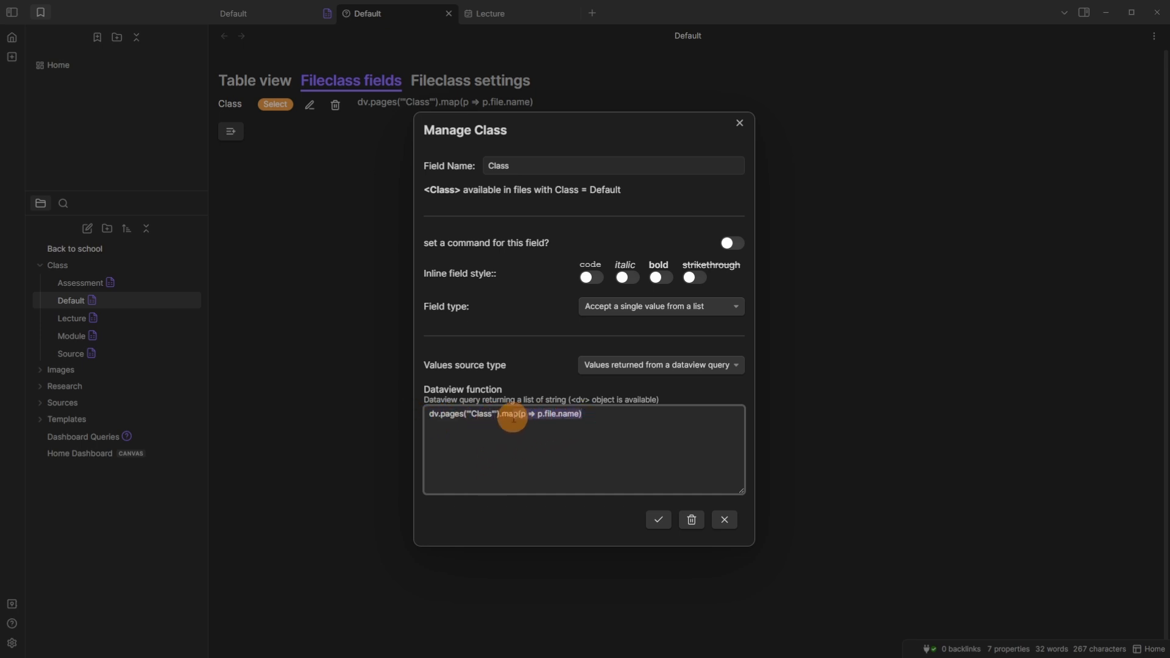
click(551, 384)
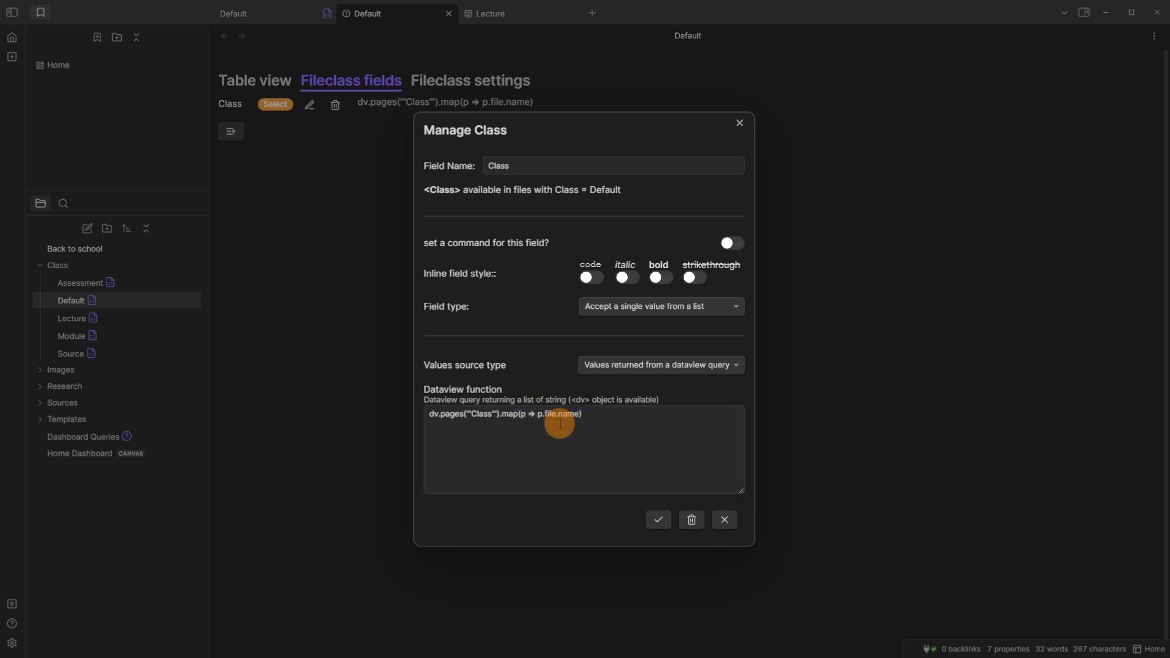
click(486, 414)
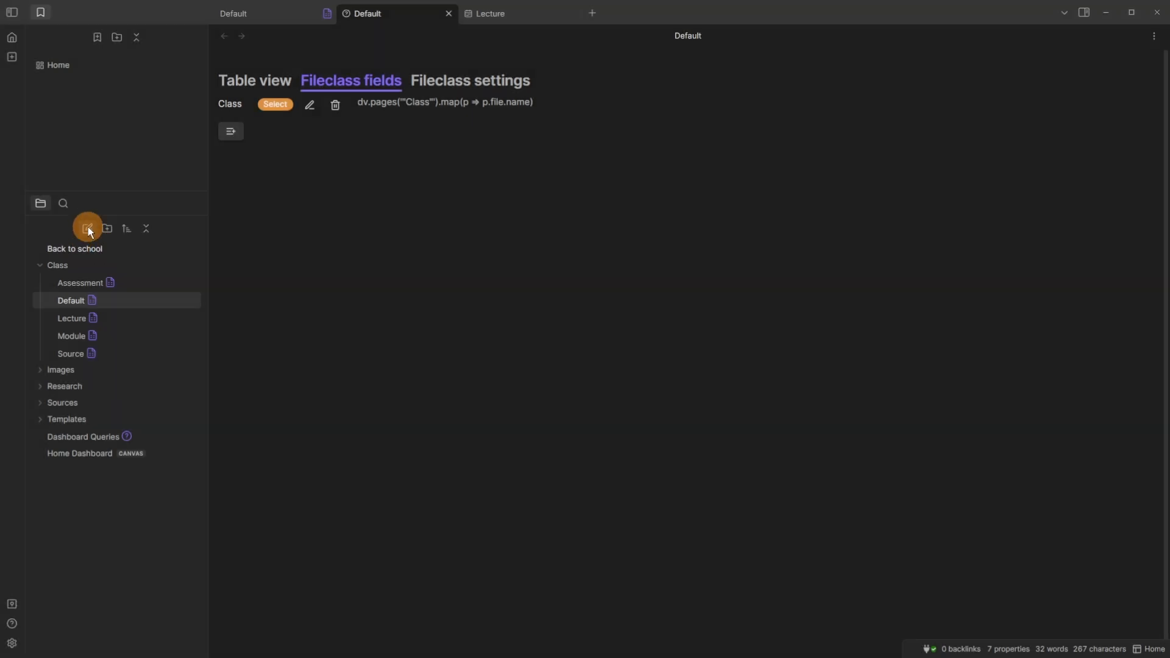
Create a new blank note in the vault and open the settings
click(88, 228)
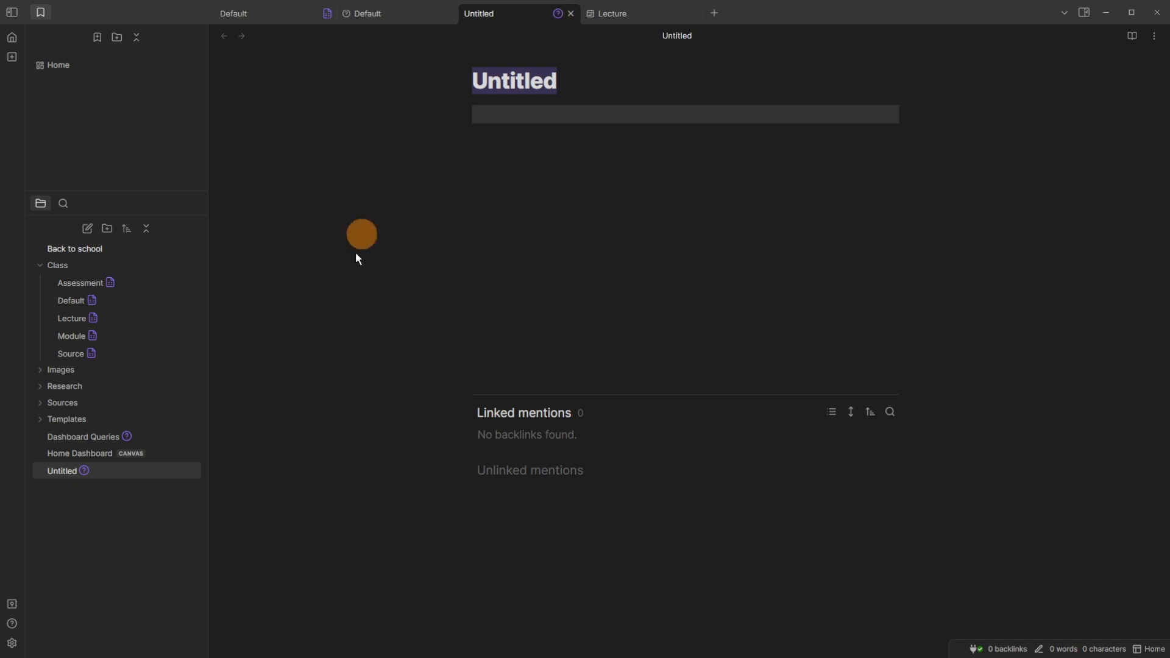
click(11, 643)
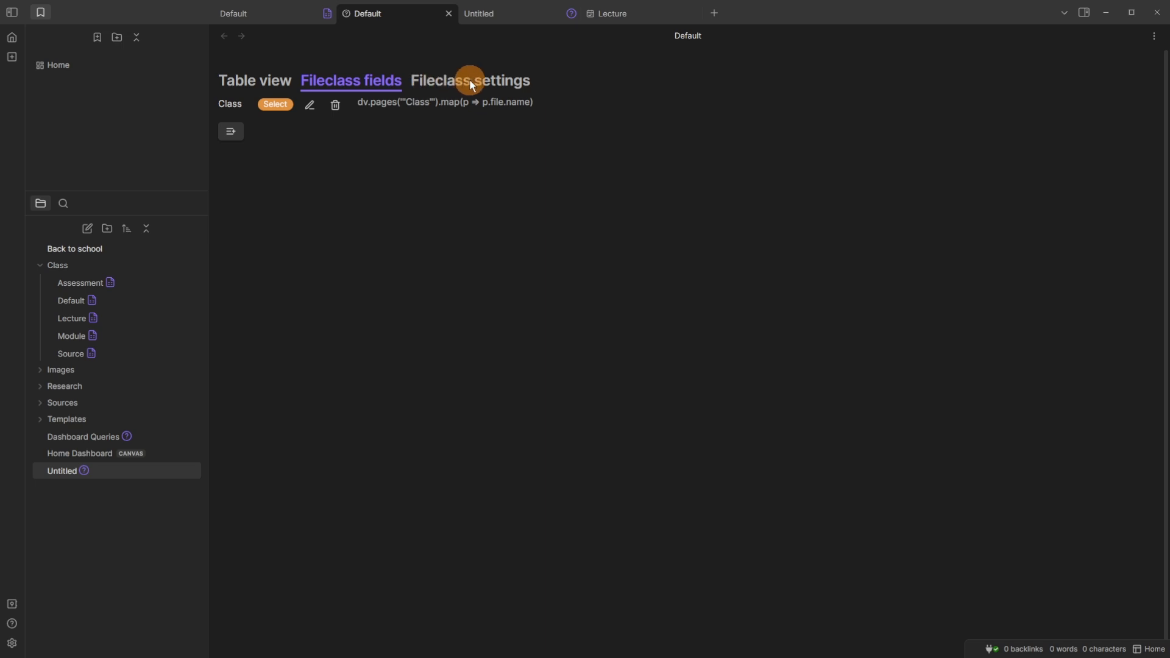
Display the Default fileclass settings and examine the Button Icon value
click(465, 82)
double_click(405, 148)
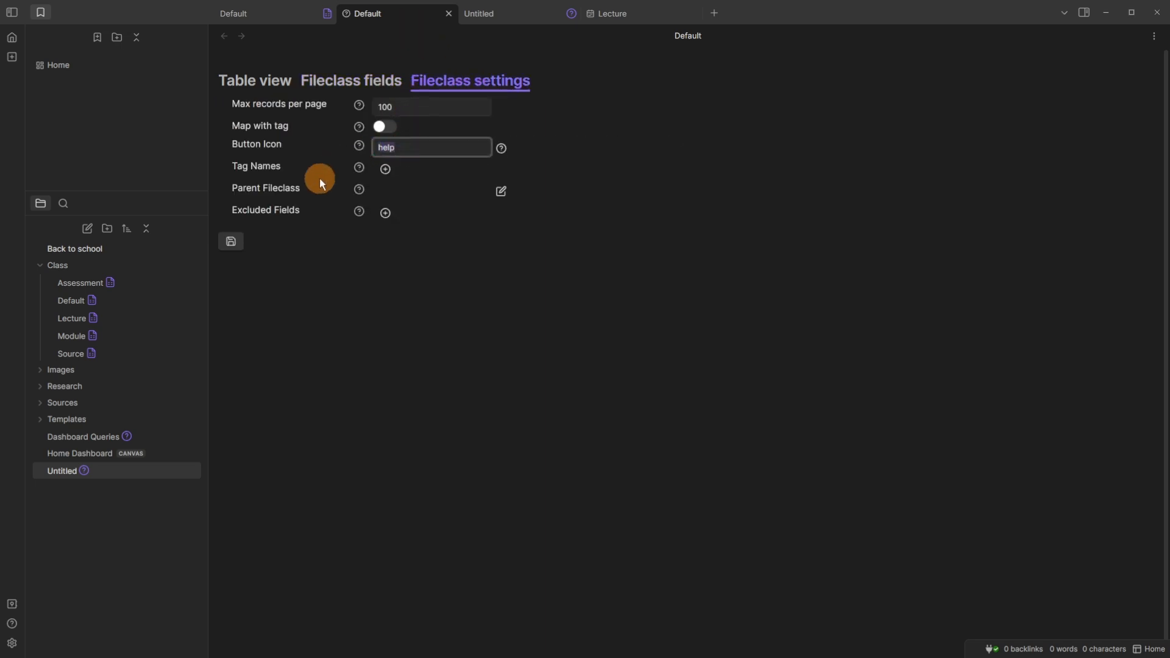
click(268, 149)
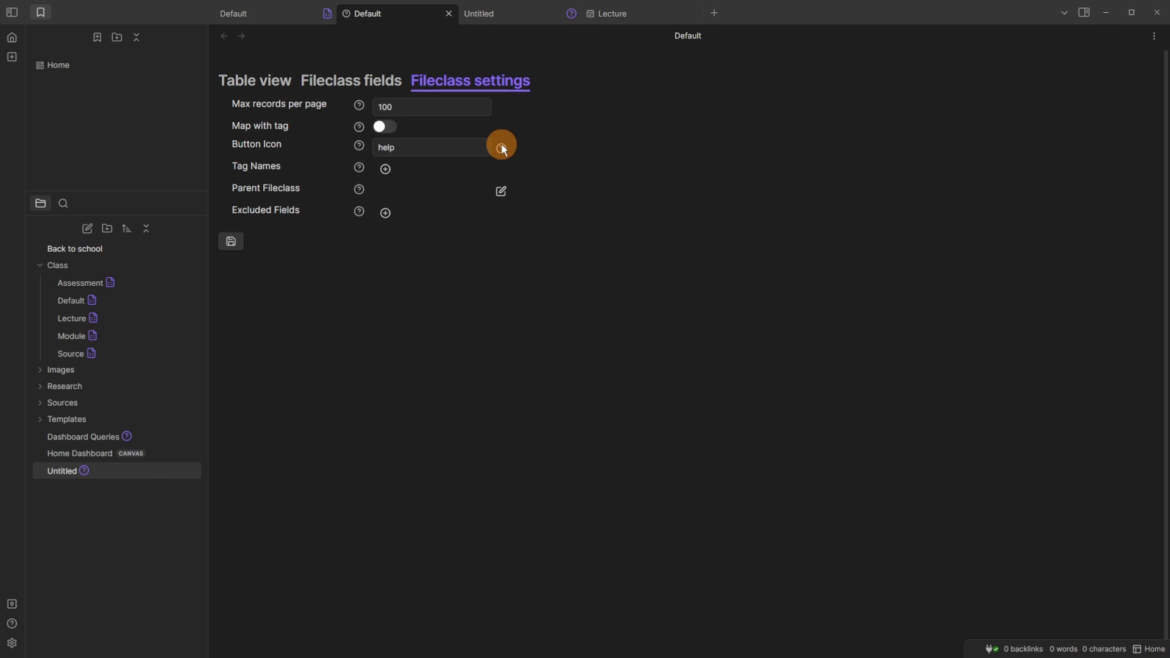
Add the missing Class field to the Untitled note's properties with the value Source
click(518, 14)
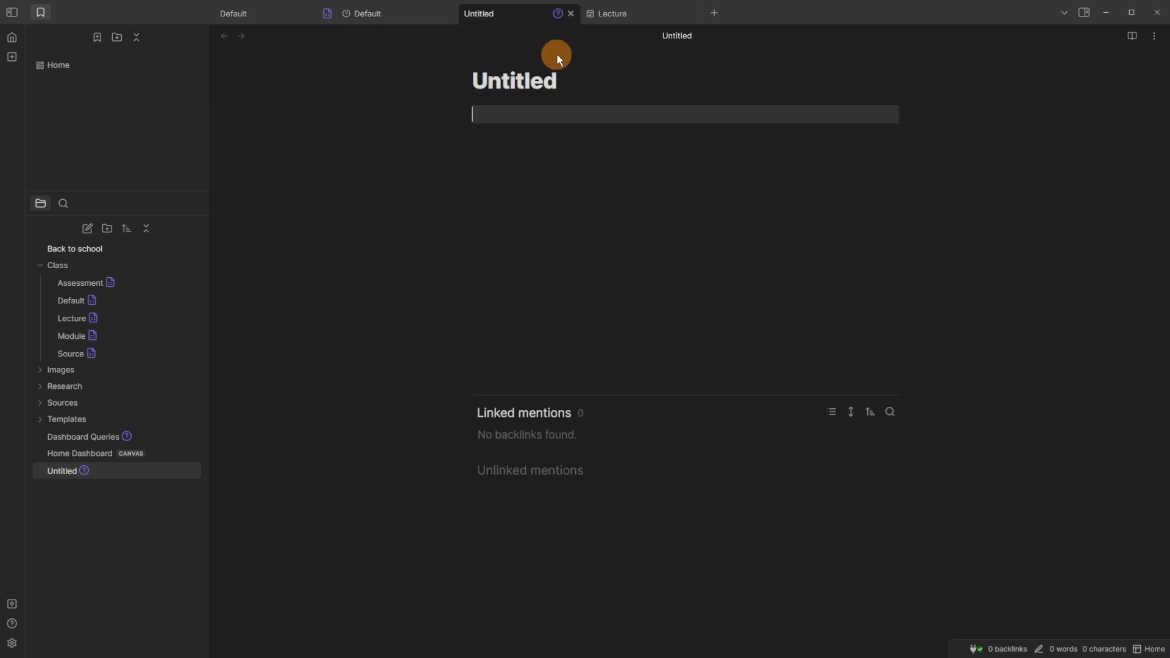
click(556, 13)
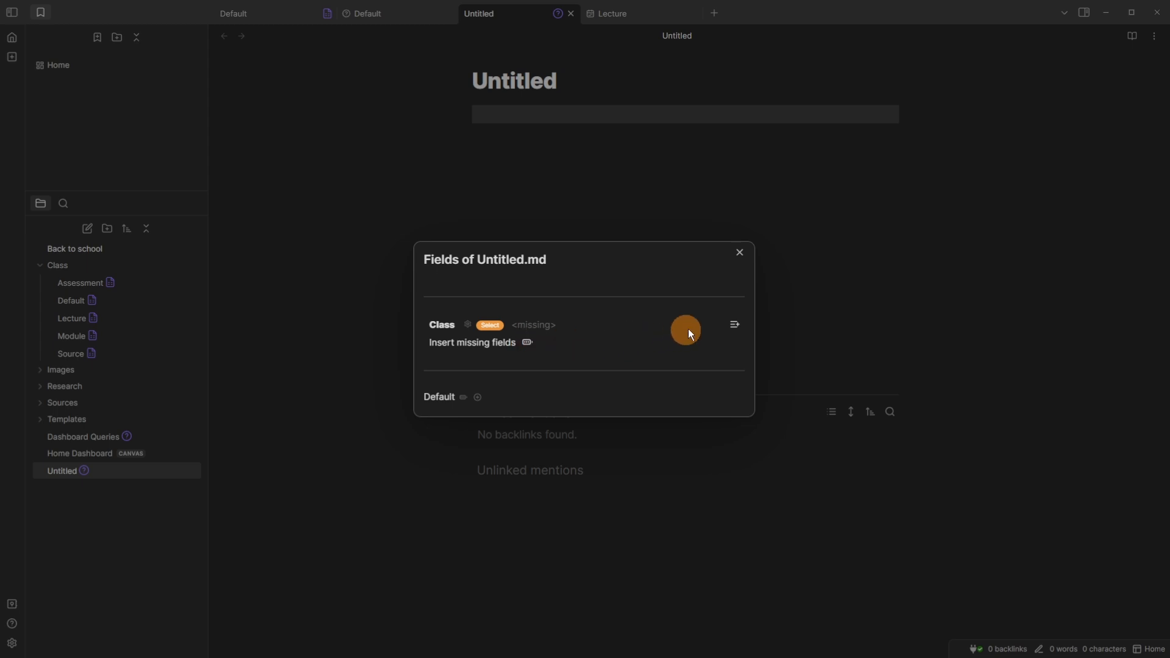
click(734, 324)
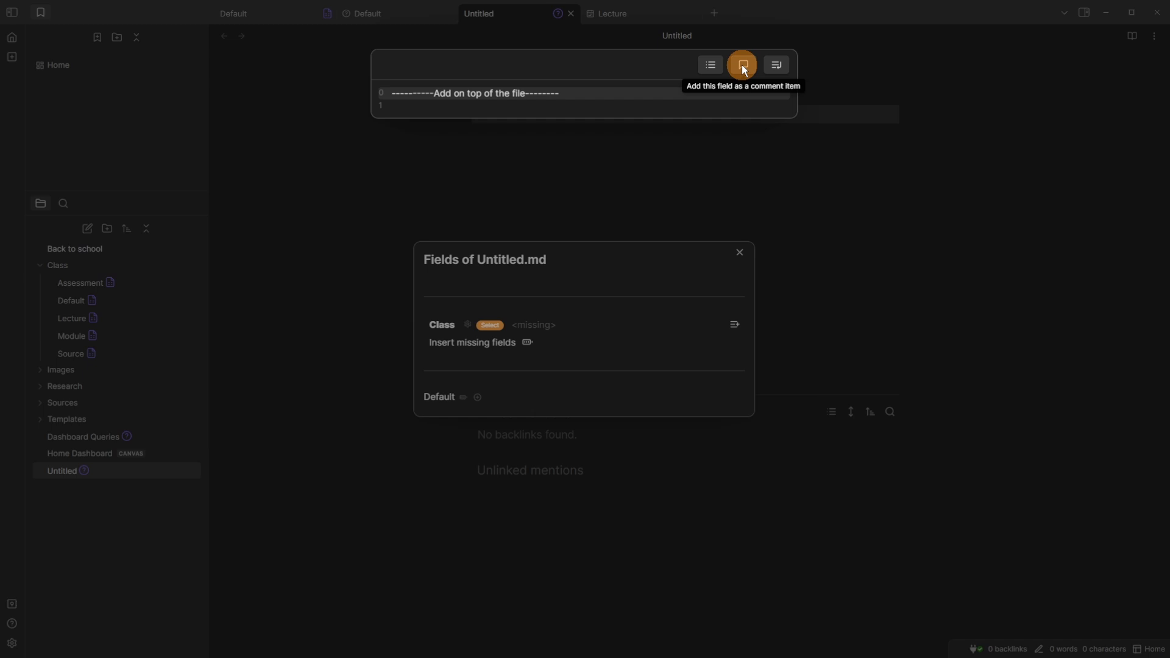
click(777, 69)
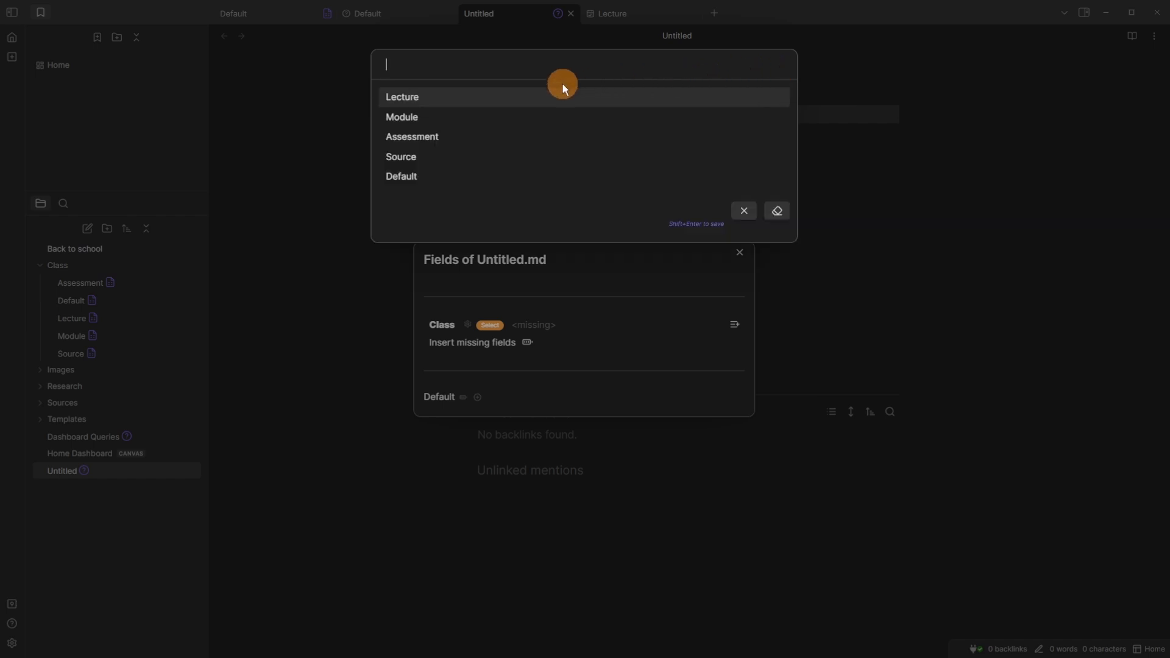
click(433, 157)
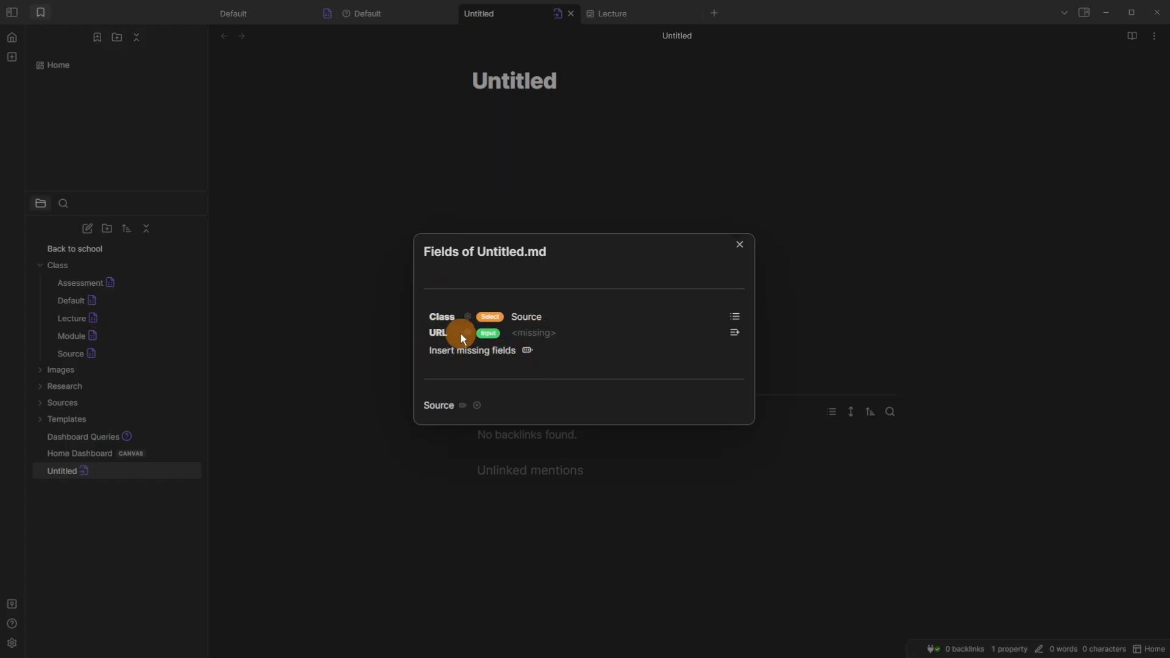
click(613, 144)
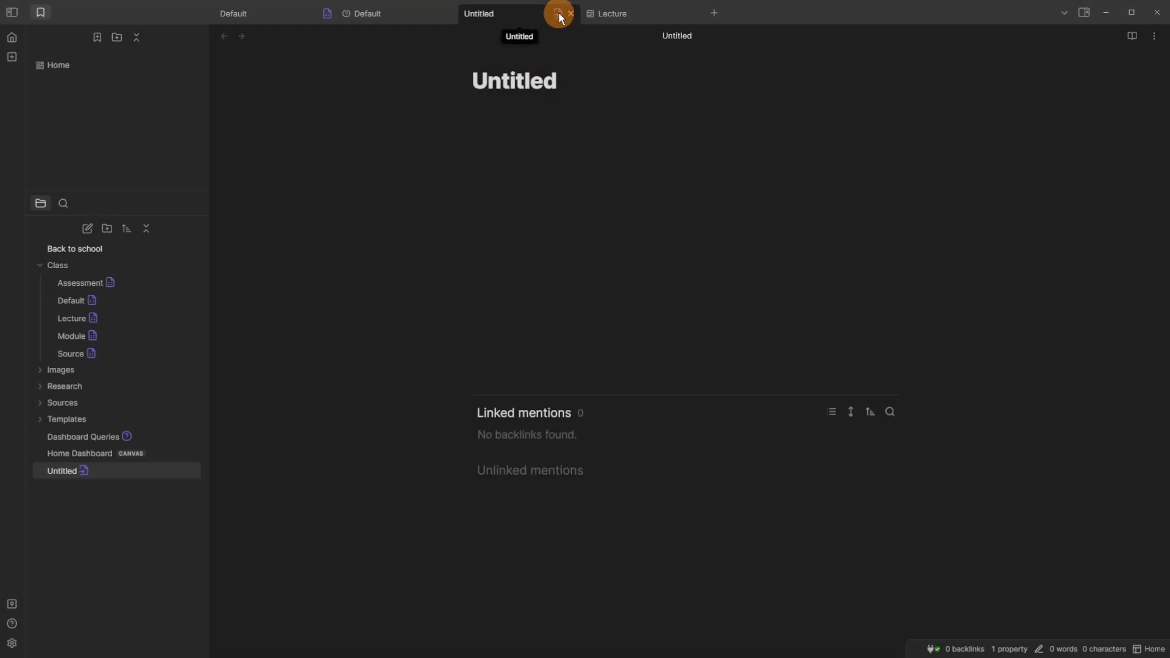
Open the Source fileclass and inspect the Button Icon in its fileclass settings
click(89, 356)
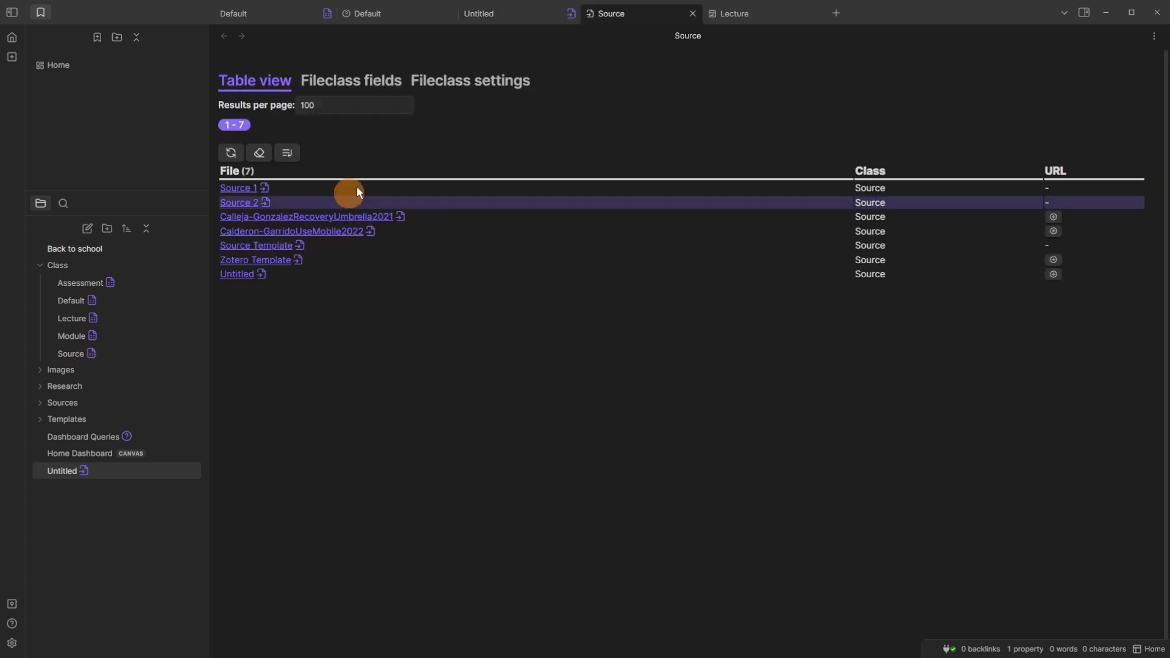
click(461, 80)
click(426, 147)
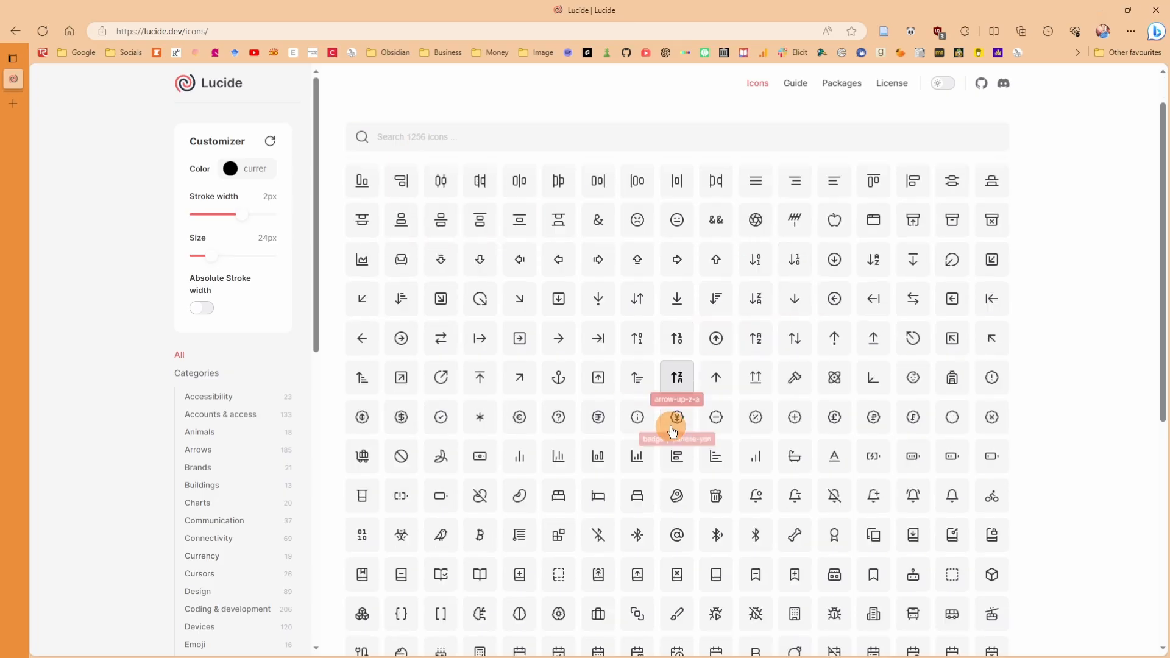
Switch to the browser and look through the icon collection on lucide.dev
scroll(670, 414, down, 3)
scroll(671, 415, up, 4)
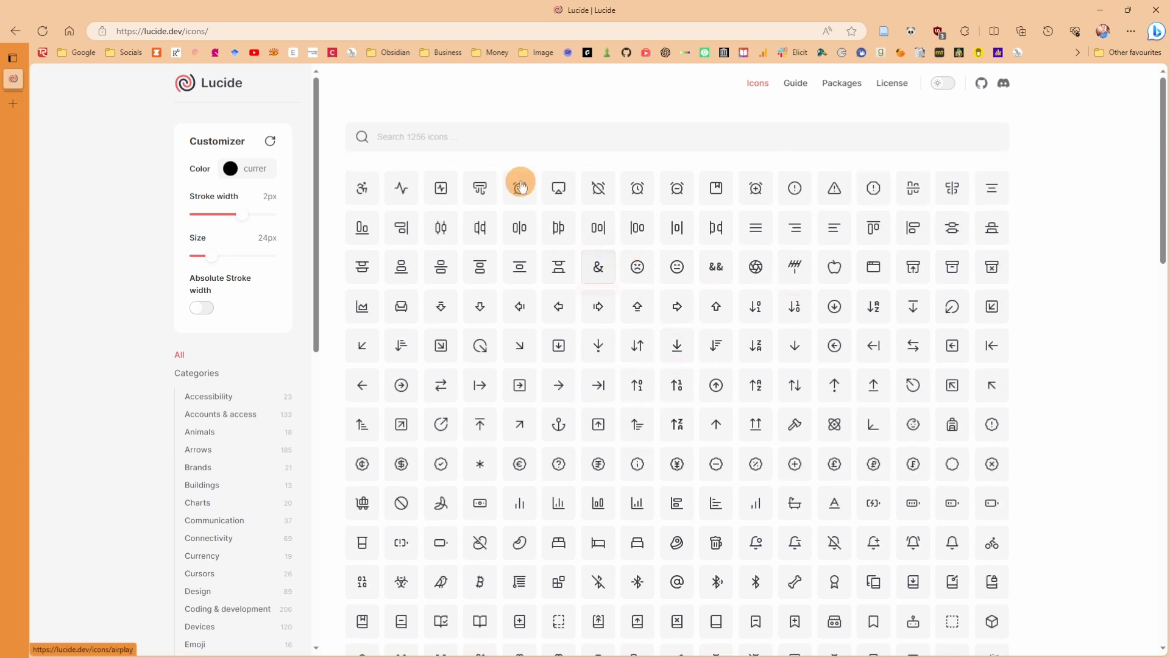
scroll(570, 287, down, 10)
scroll(577, 303, down, 20)
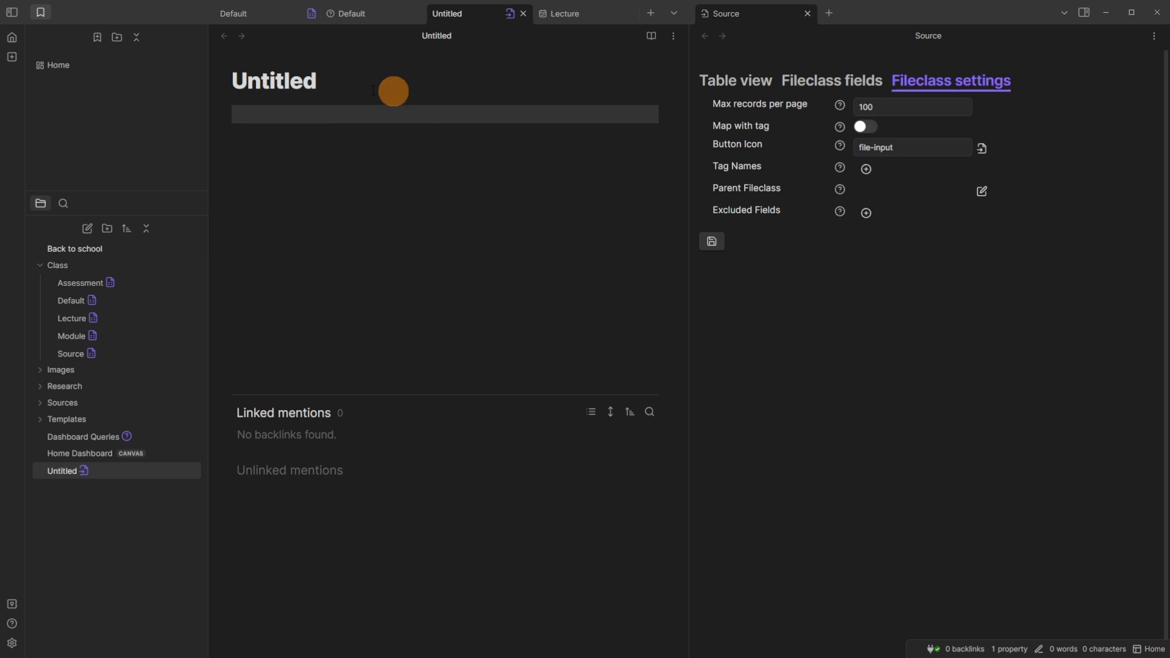
Return to Obsidian, review the Untitled note's fields, and examine the field type options for URL in the Source fileclass
click(509, 15)
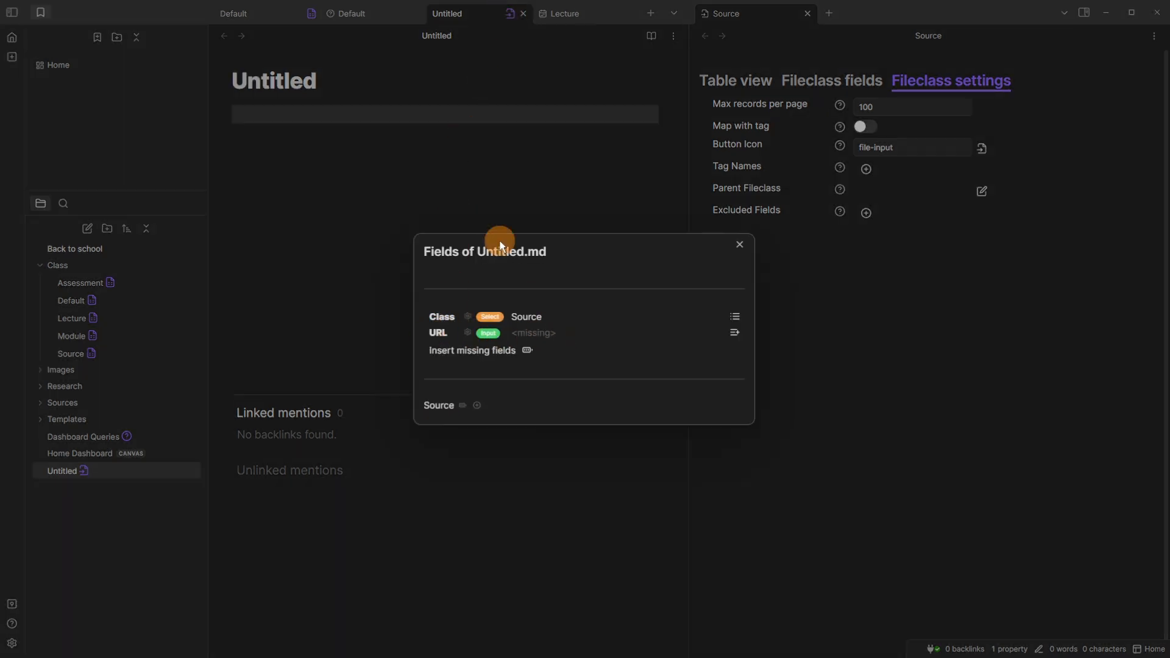
click(443, 160)
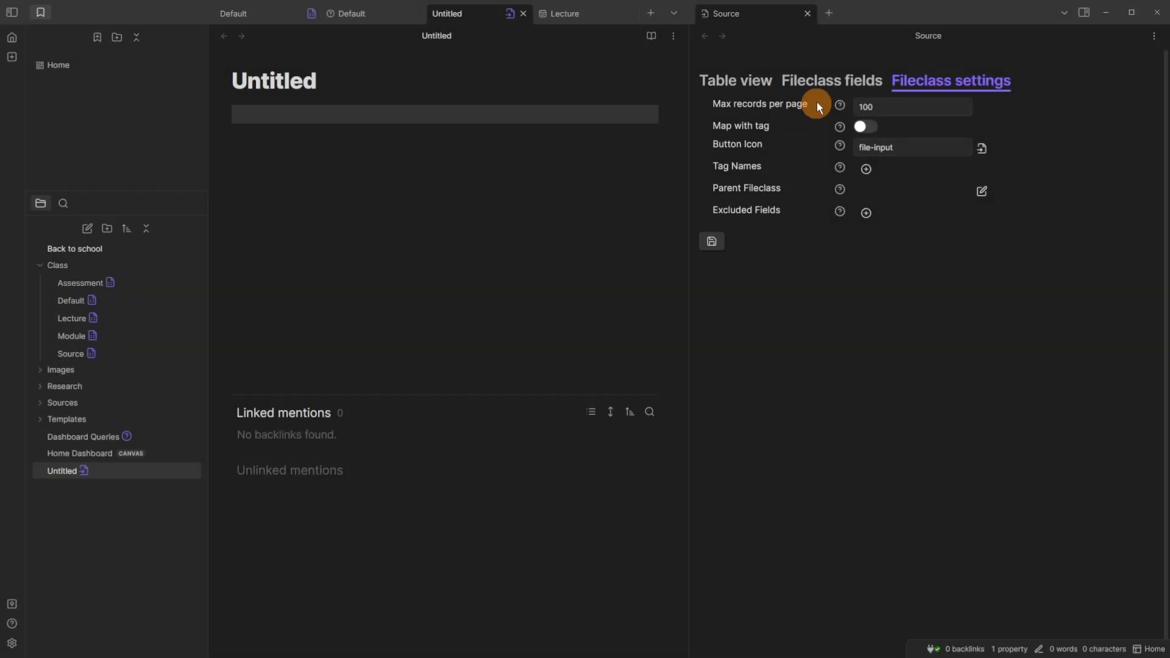
click(823, 79)
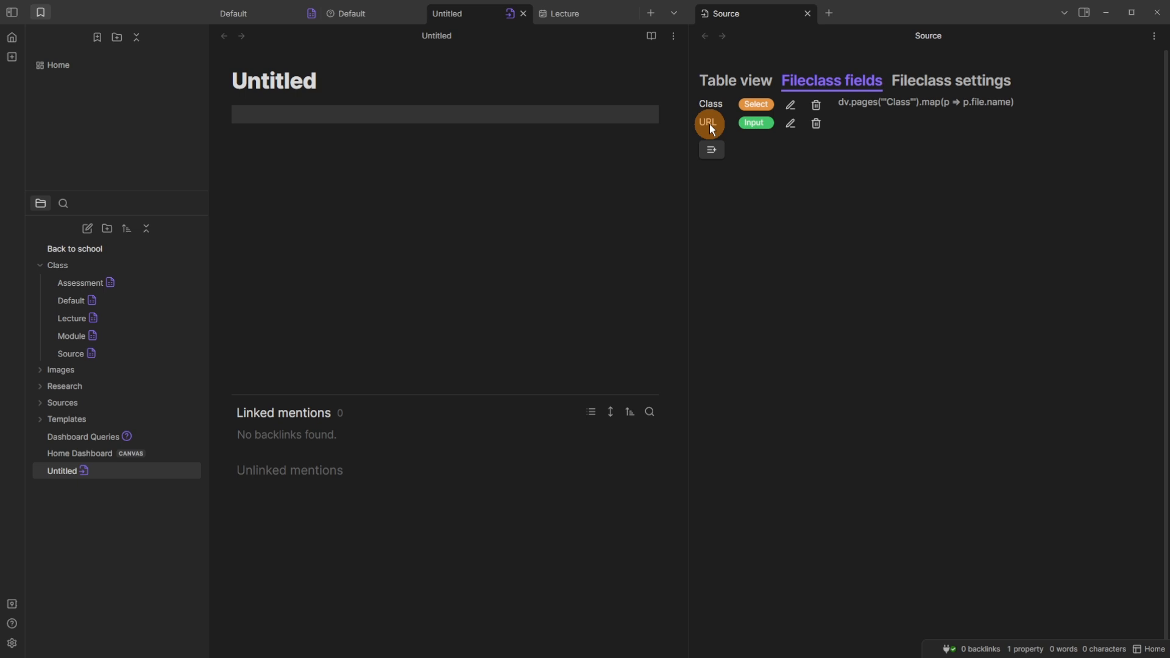
click(791, 124)
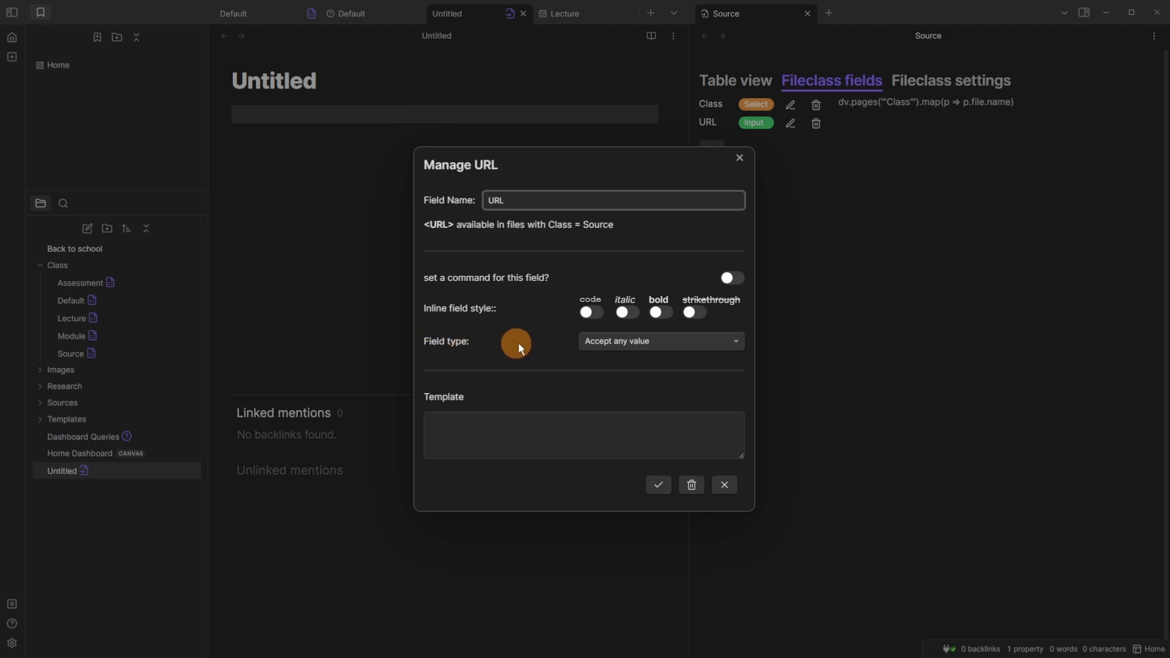
click(635, 345)
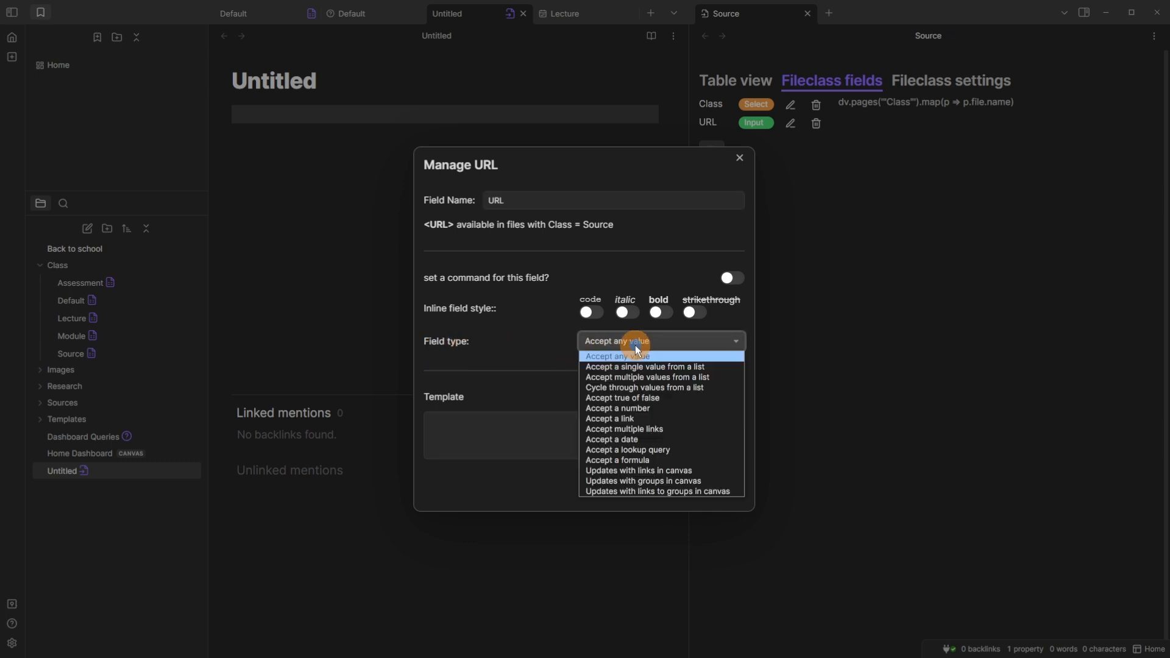
click(526, 359)
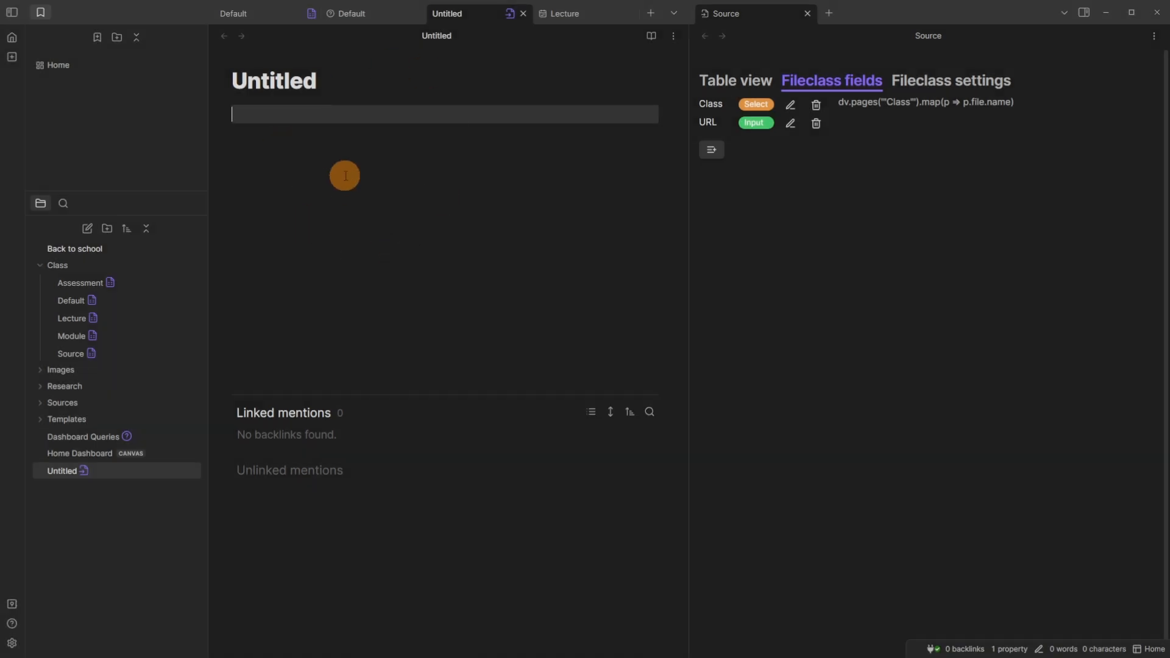
Delete the Untitled note
key(ctrl+w)
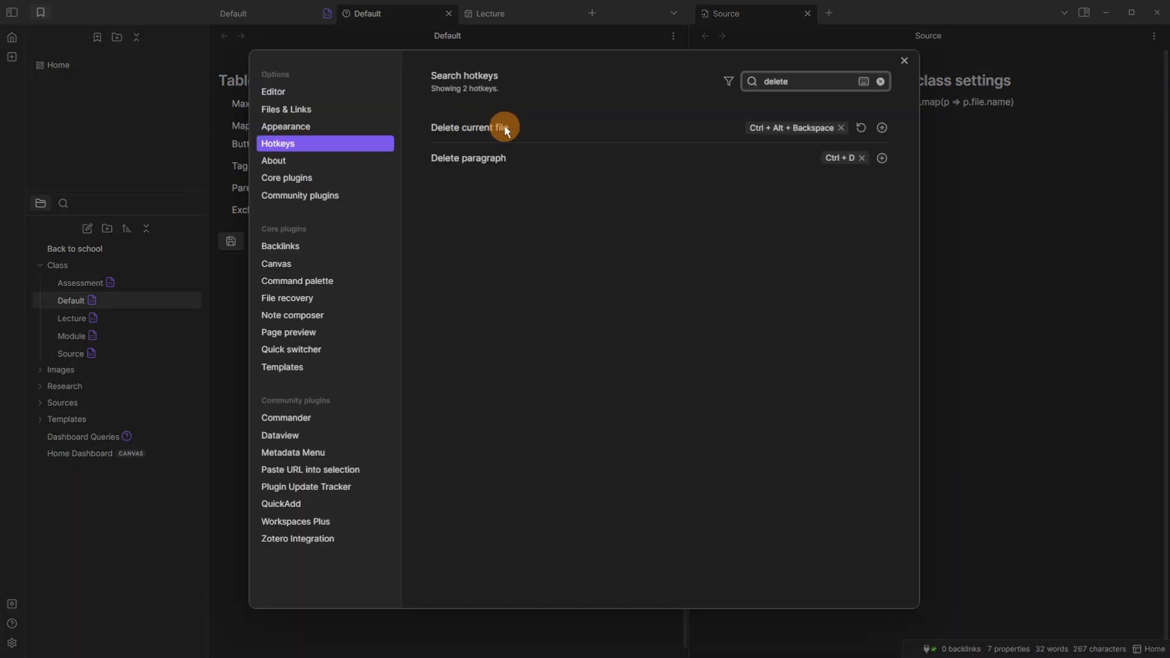
Close the settings, open the Lecture fileclass's fields, and inspect the Date field's type and date format
click(904, 61)
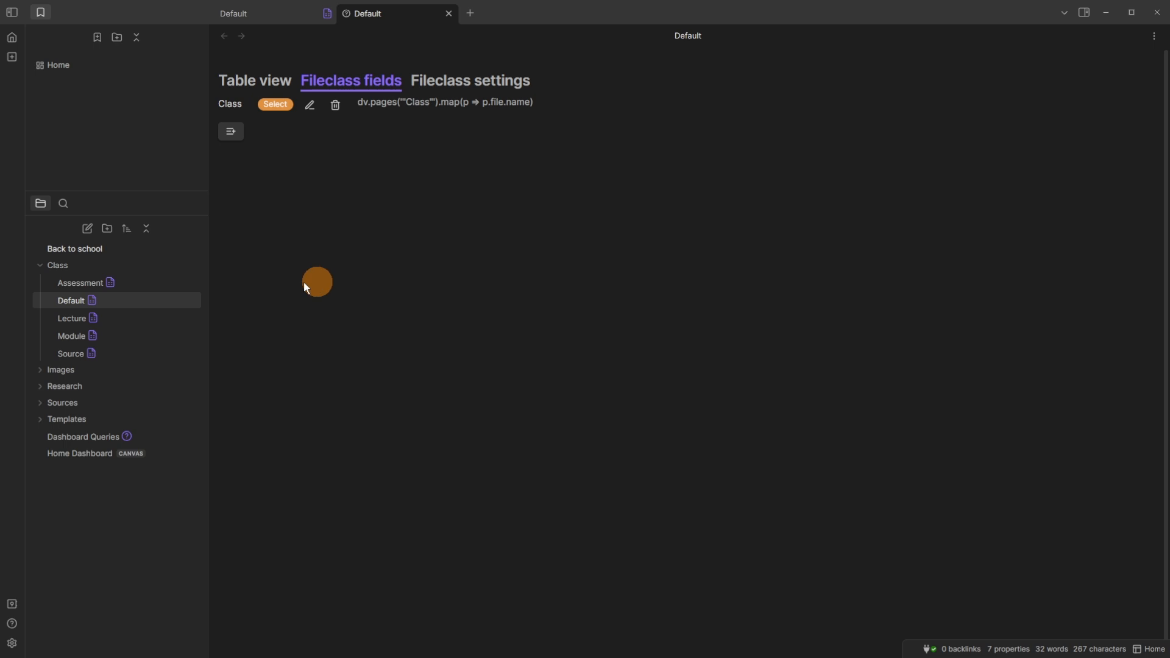
click(92, 318)
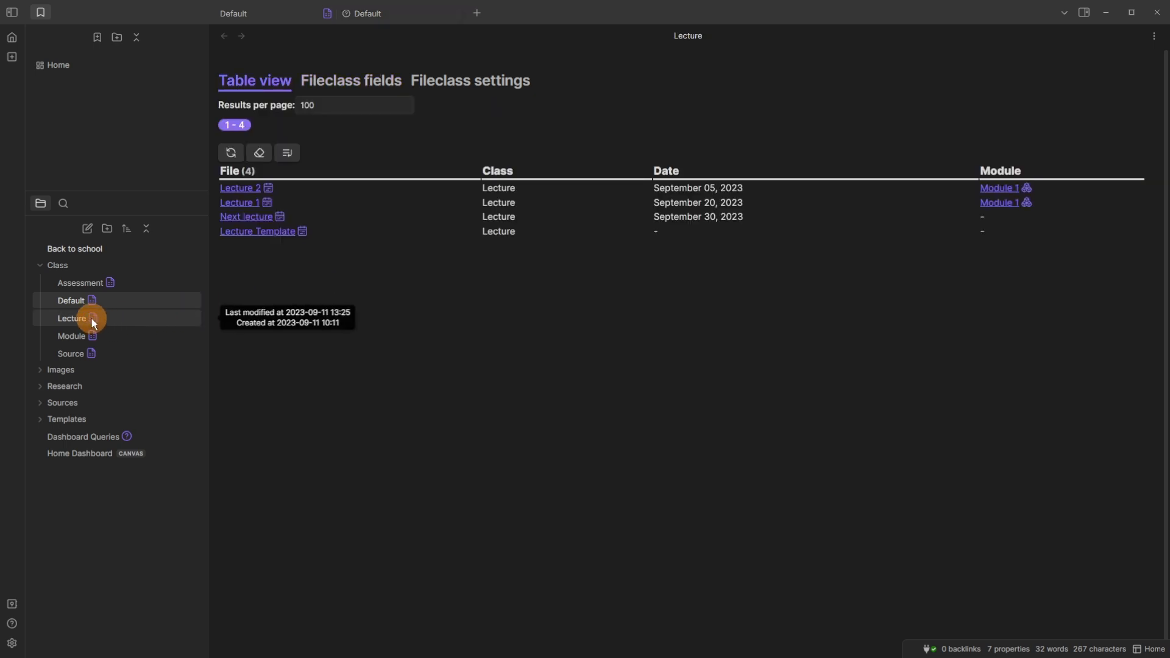
click(356, 81)
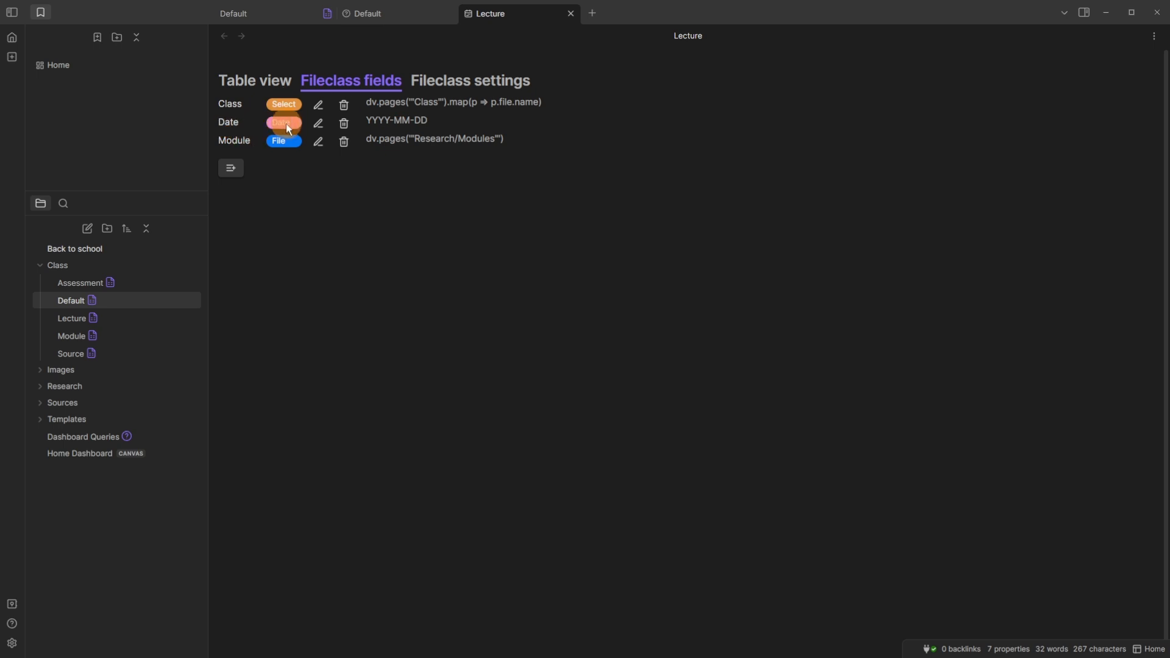
click(318, 124)
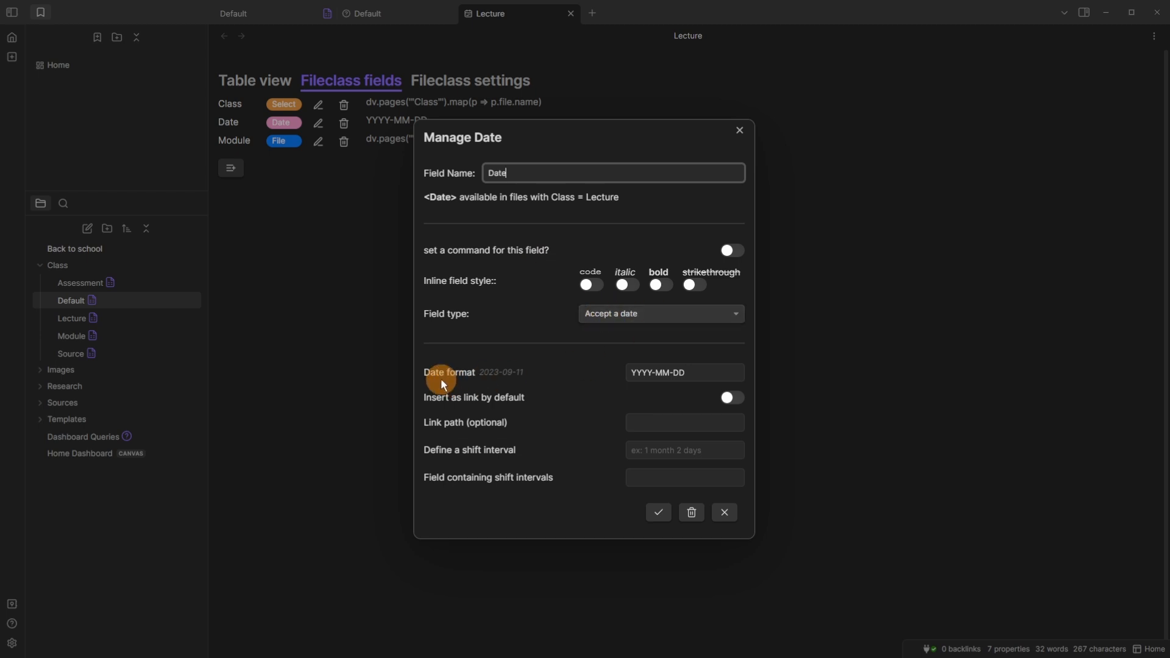
click(655, 374)
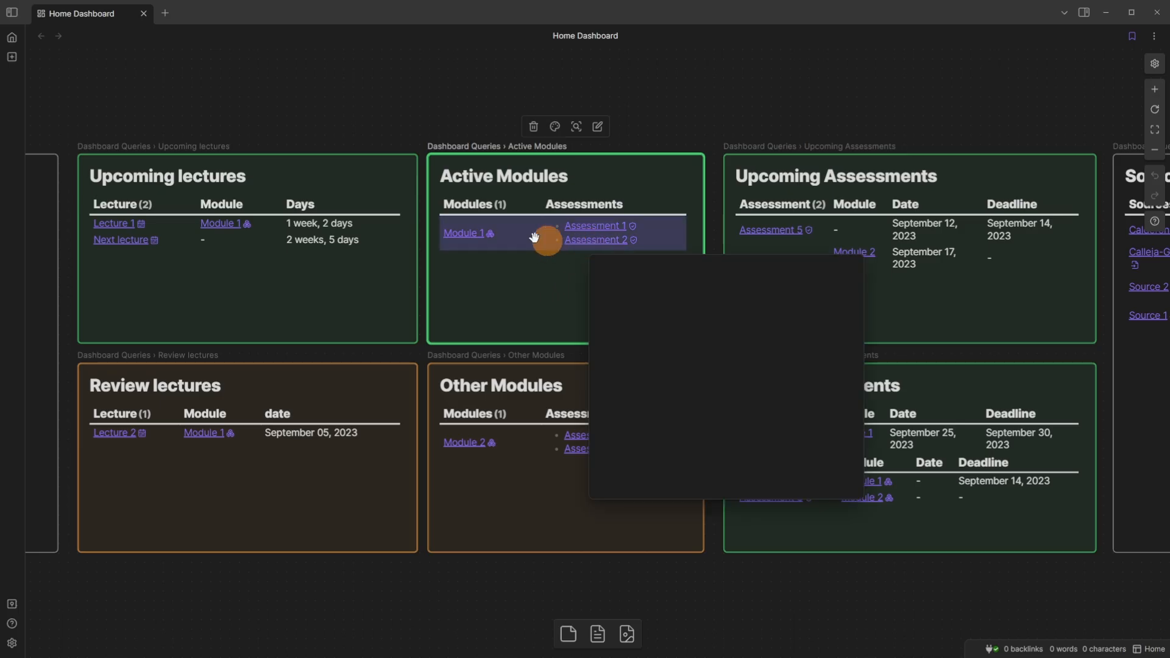
Open the fields of Module 1 from the Active Modules card and view the selectable links for Assessments
click(490, 232)
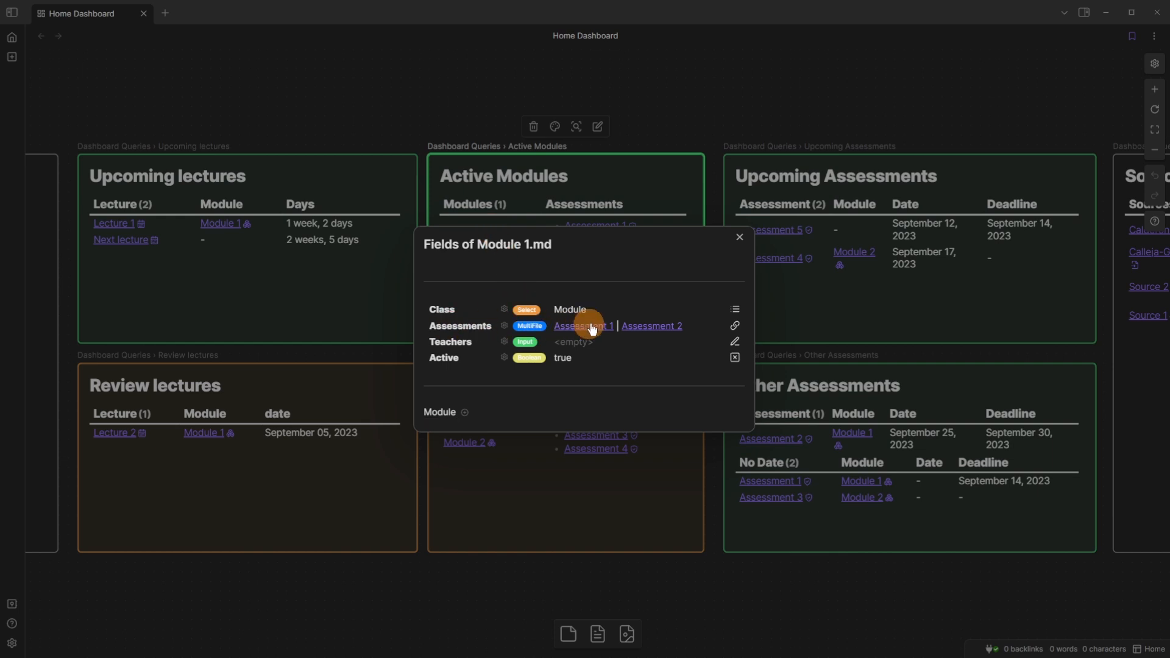
click(733, 327)
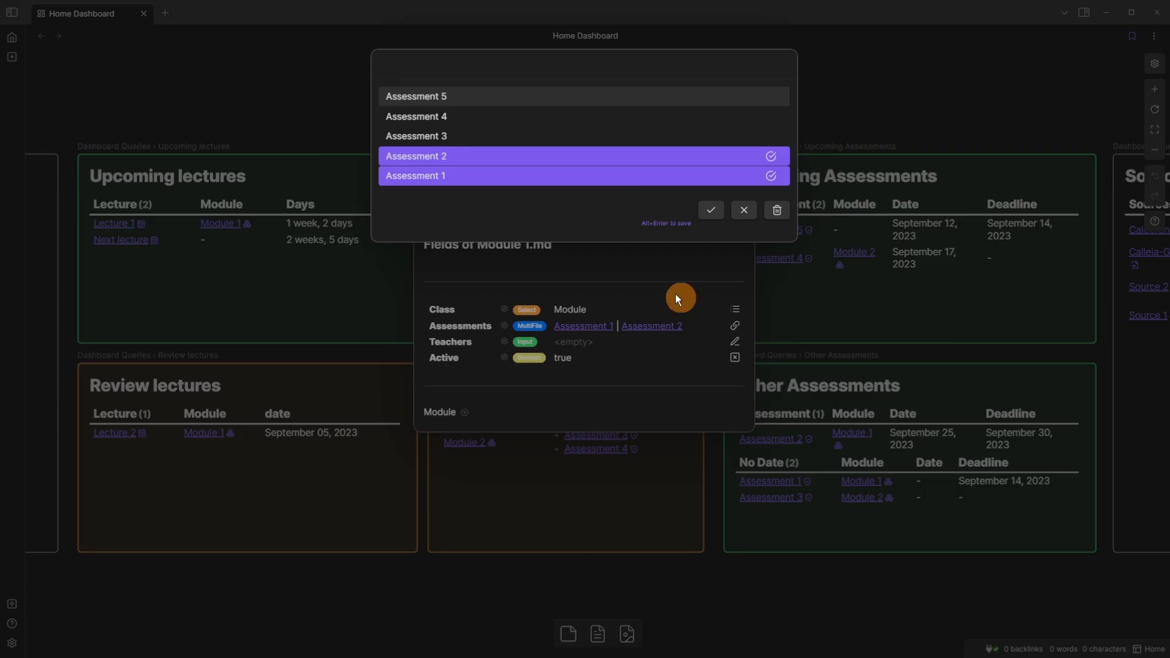
click(494, 313)
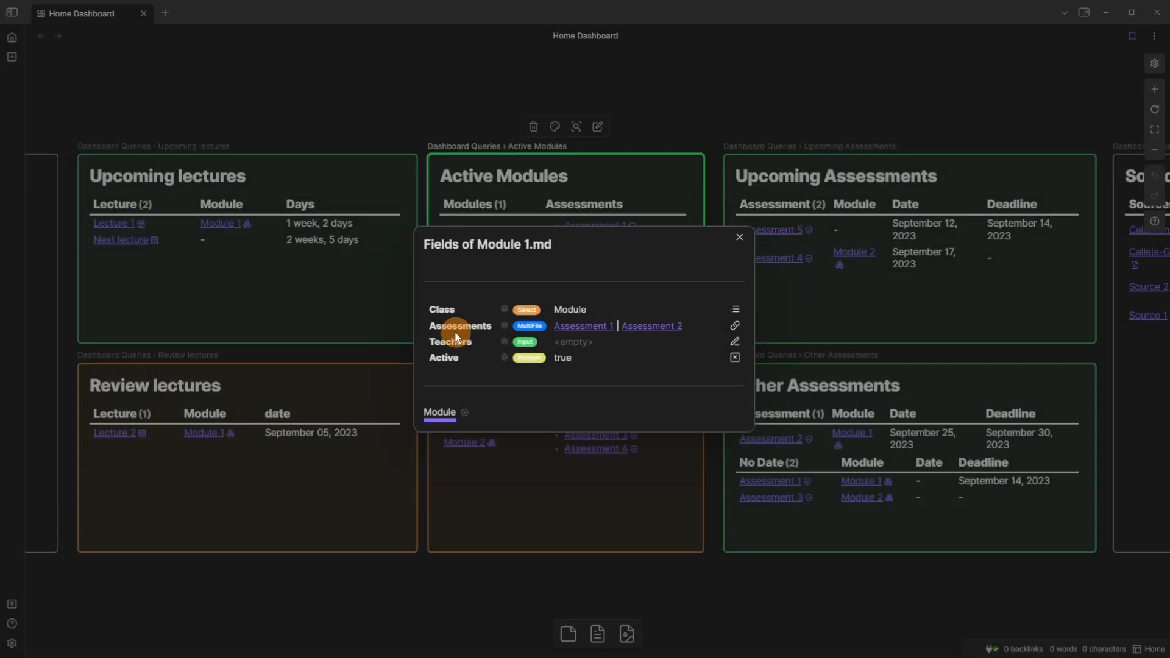
Examine the Assessments field's configuration, including its Dataview query, and return to the Home Dashboard
click(503, 325)
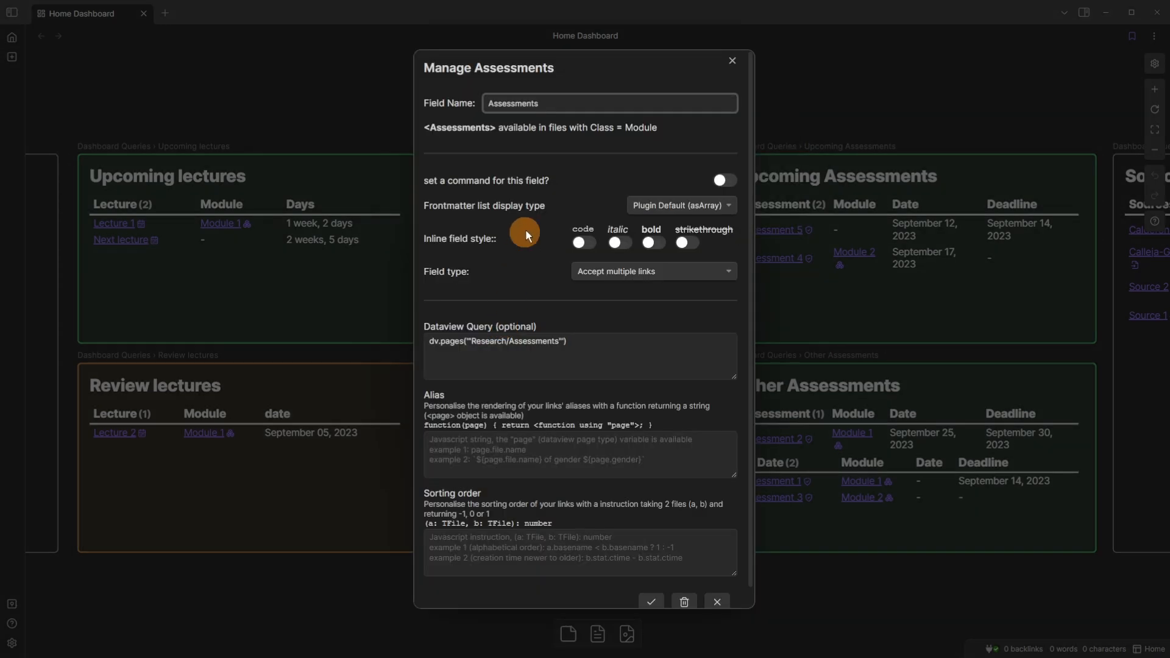
click(456, 341)
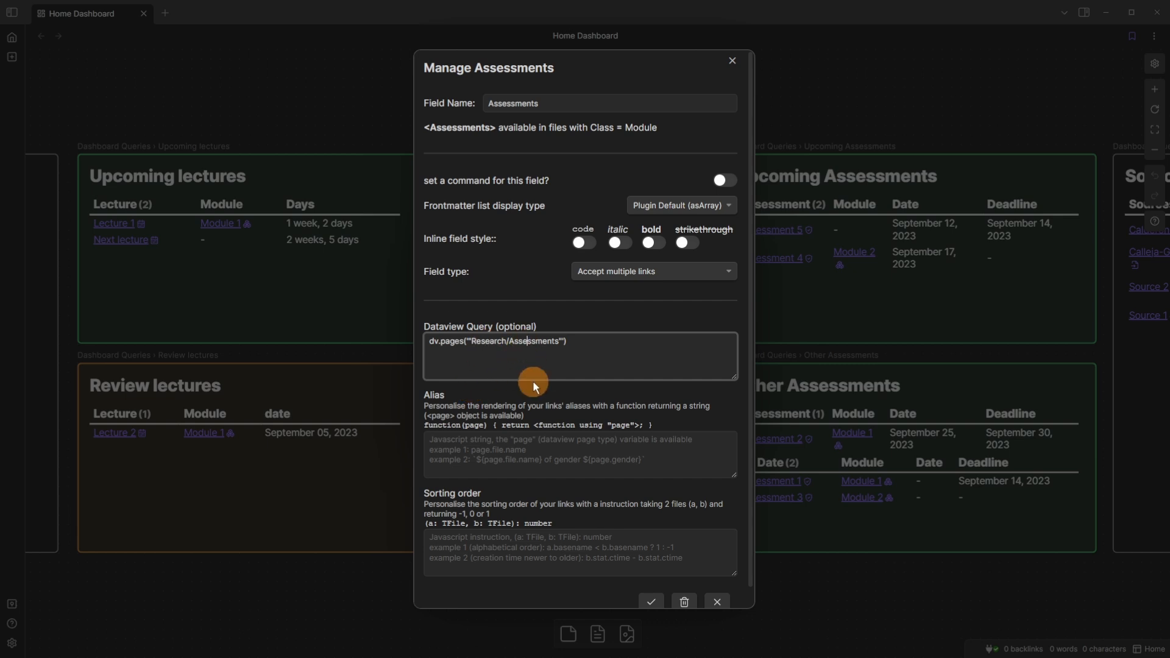
click(572, 312)
scroll(565, 315, down, 1)
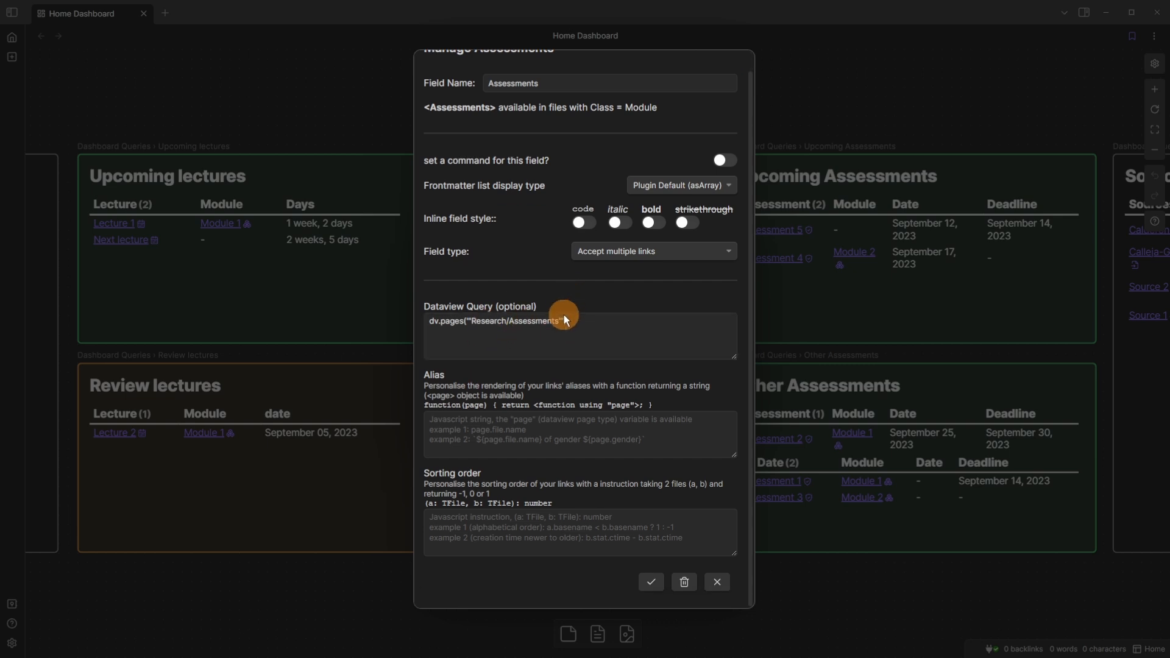
scroll(564, 314, up, 1)
click(651, 602)
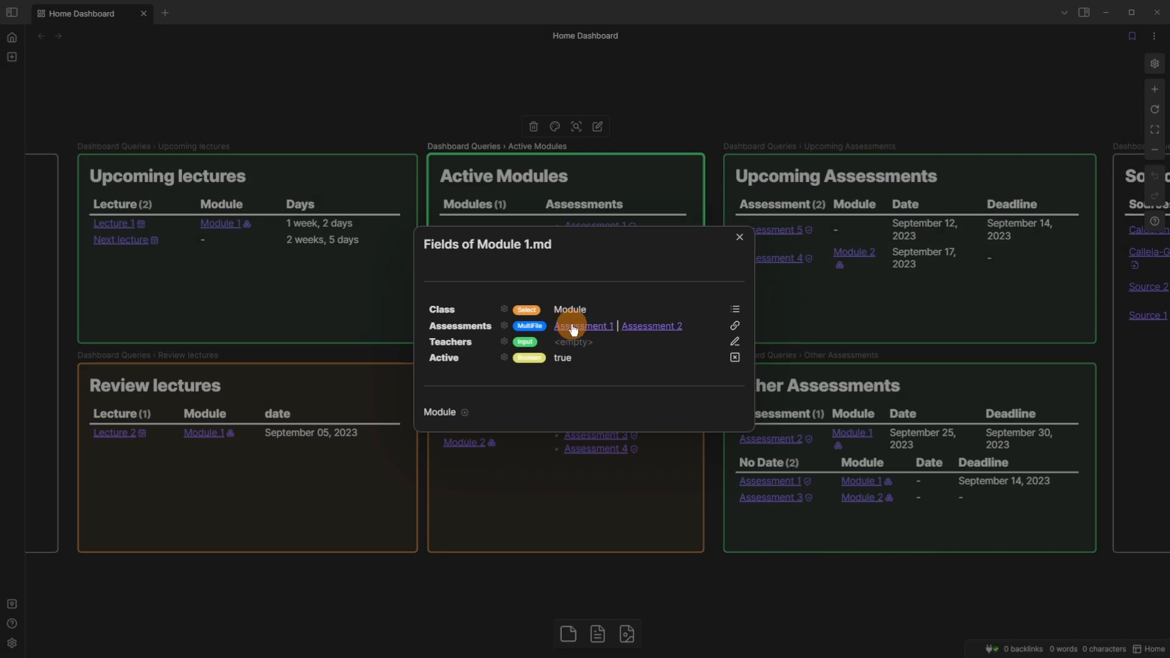
click(624, 170)
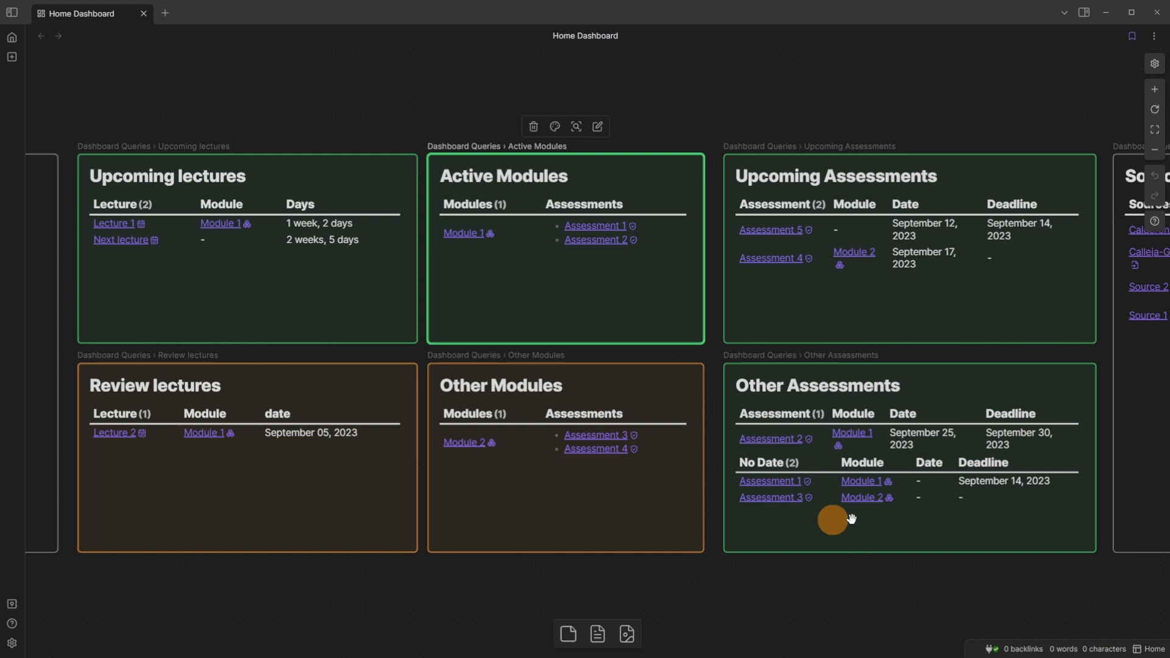
Set the Module field of Assessment 1 to Module 2 from the Other Assessments card
click(880, 531)
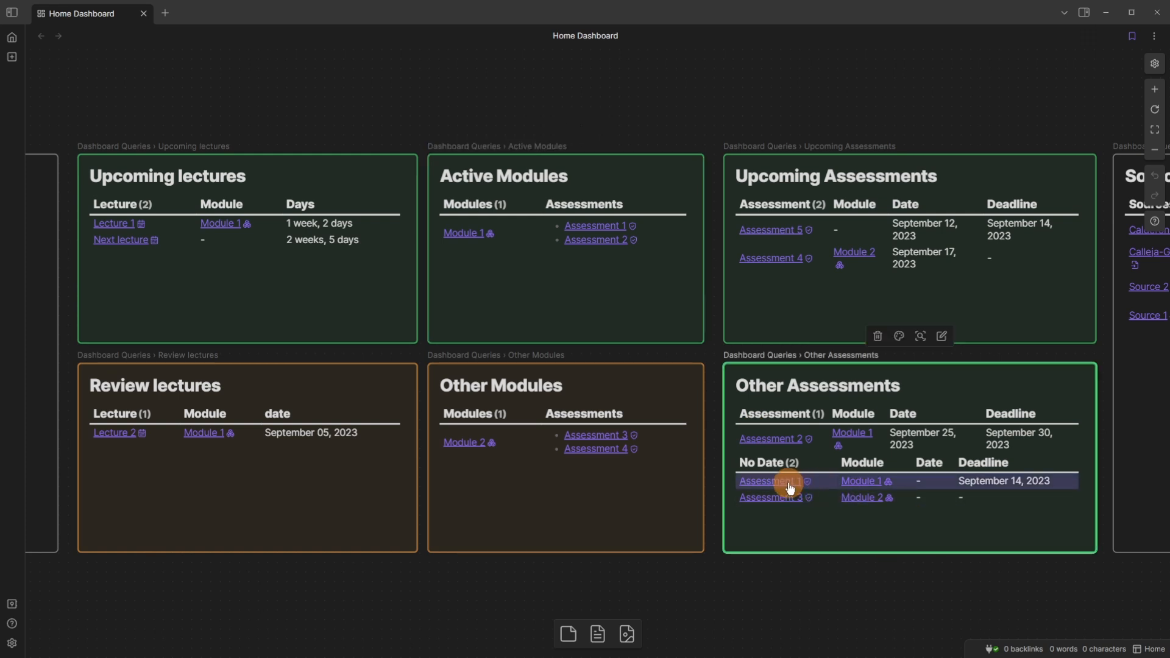
mouse_move(856, 488)
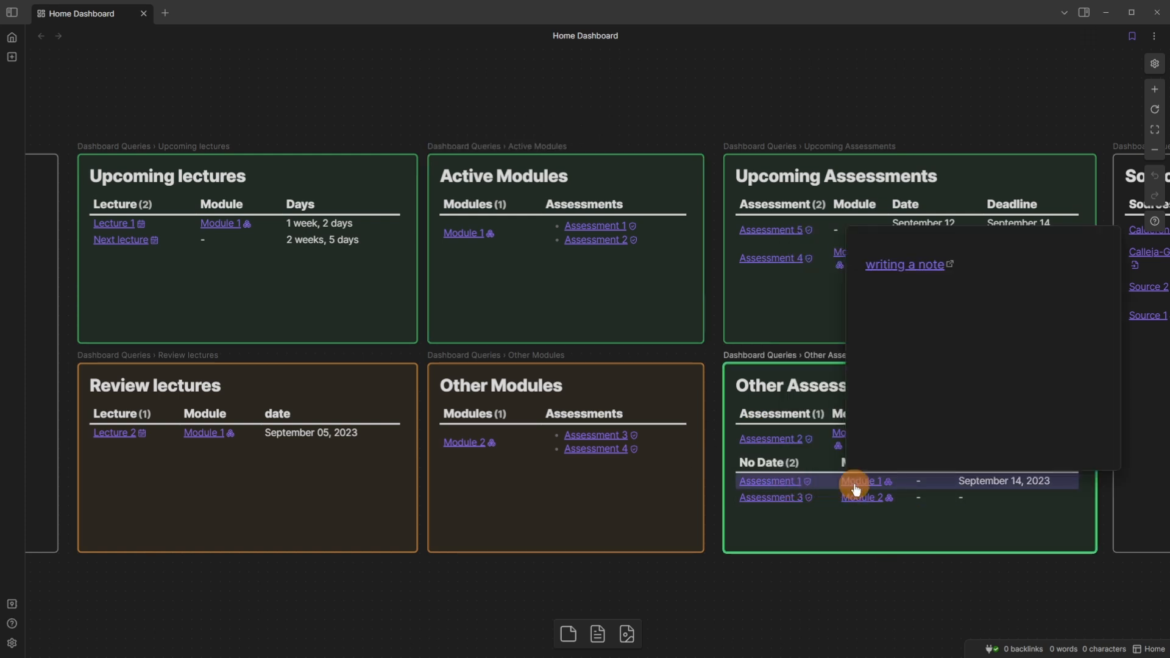
click(806, 482)
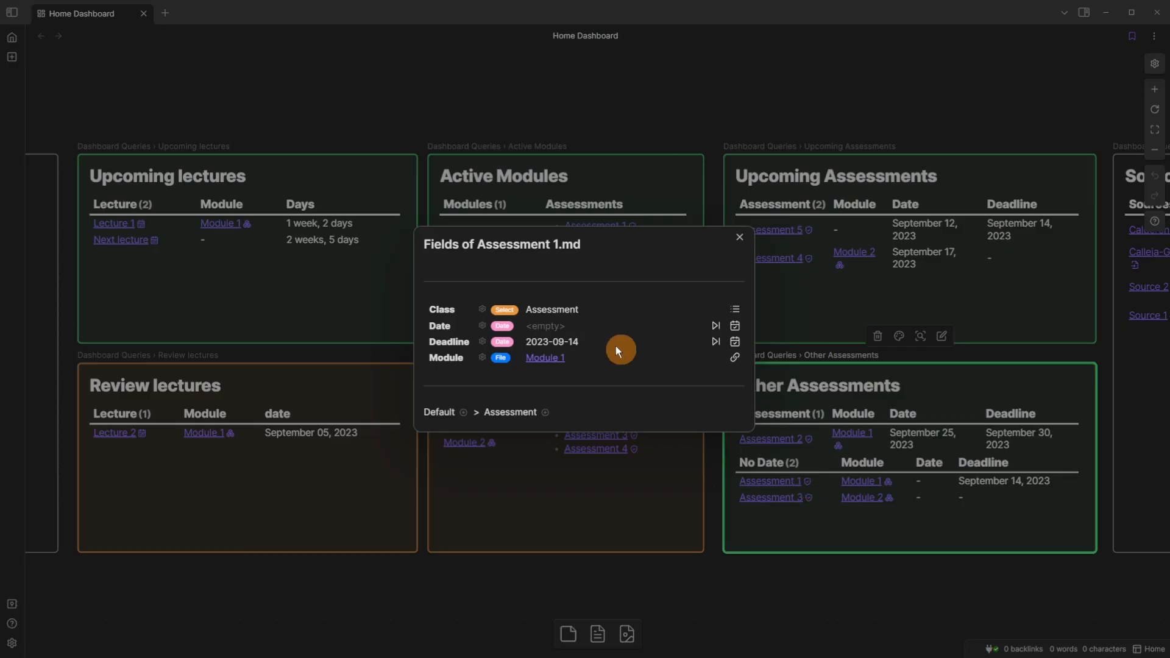
click(733, 357)
click(687, 121)
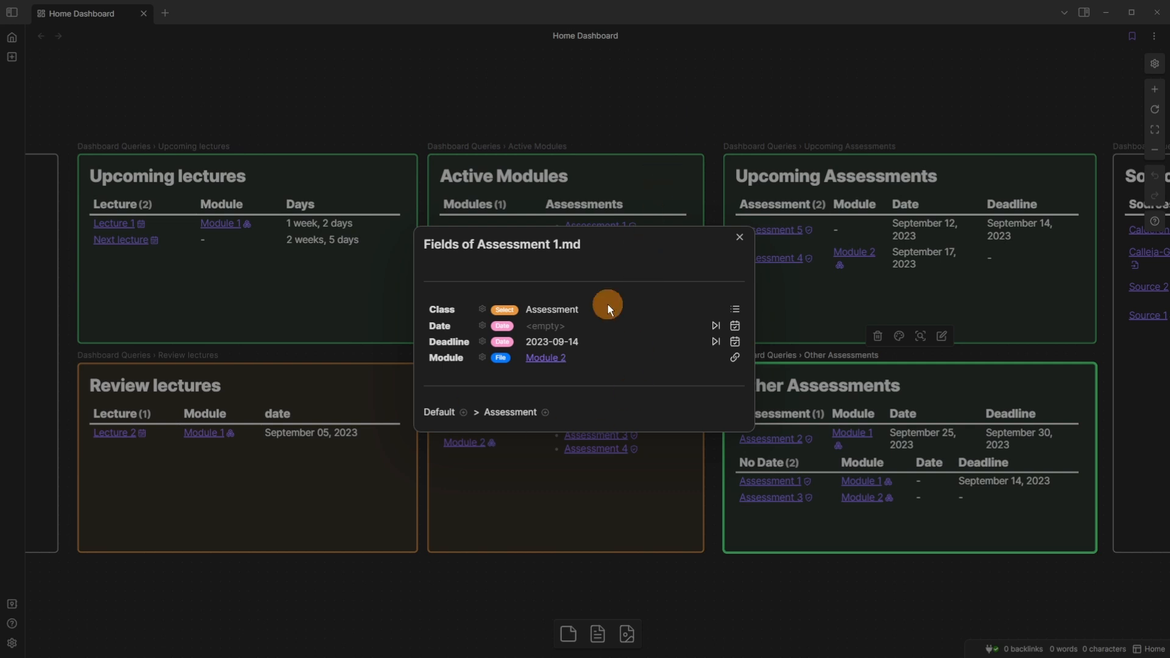
click(845, 589)
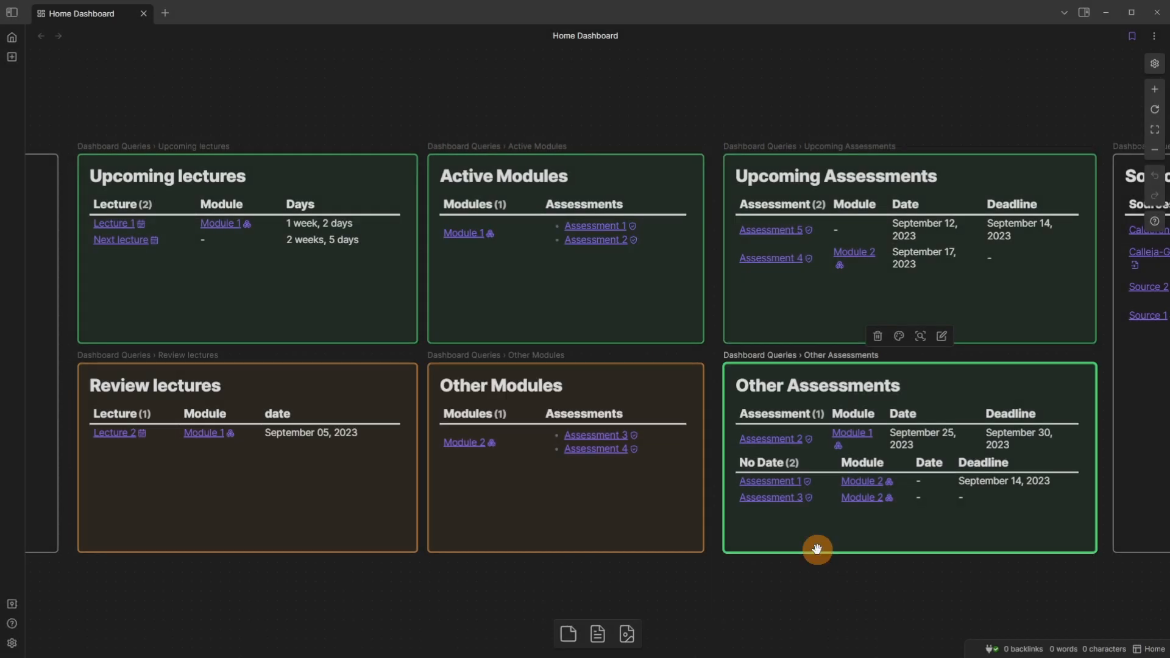
Compare Assessment 1's module in Other Assessments with the assessments listed for Module 1 in Active Modules
mouse_move(769, 488)
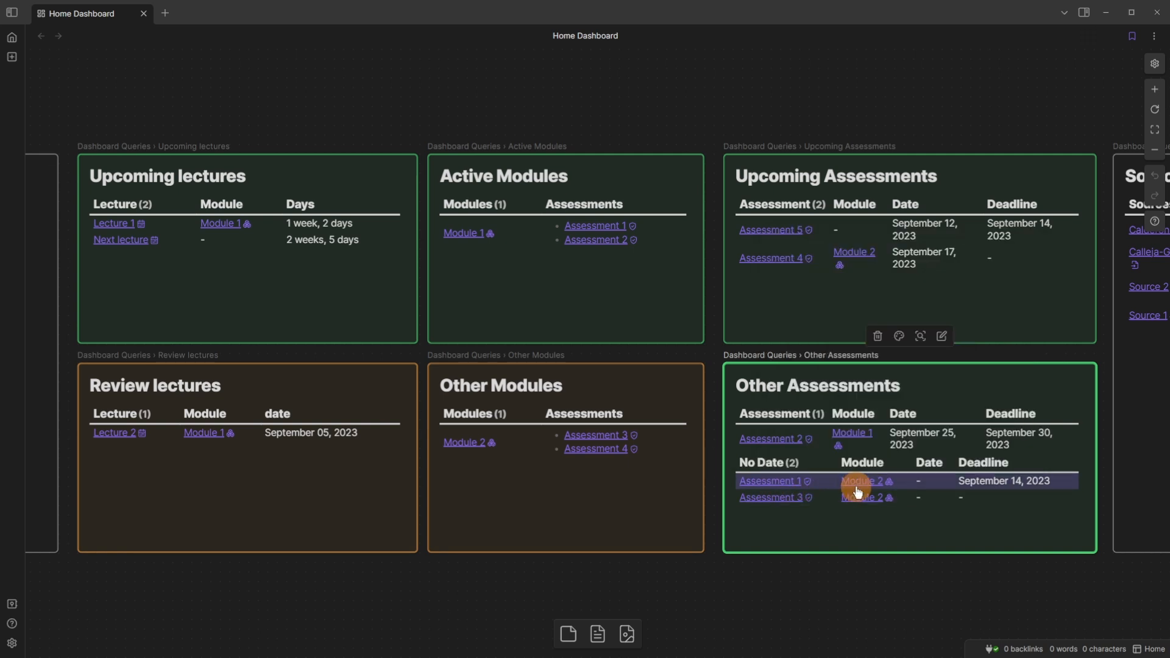
click(460, 232)
mouse_move(595, 226)
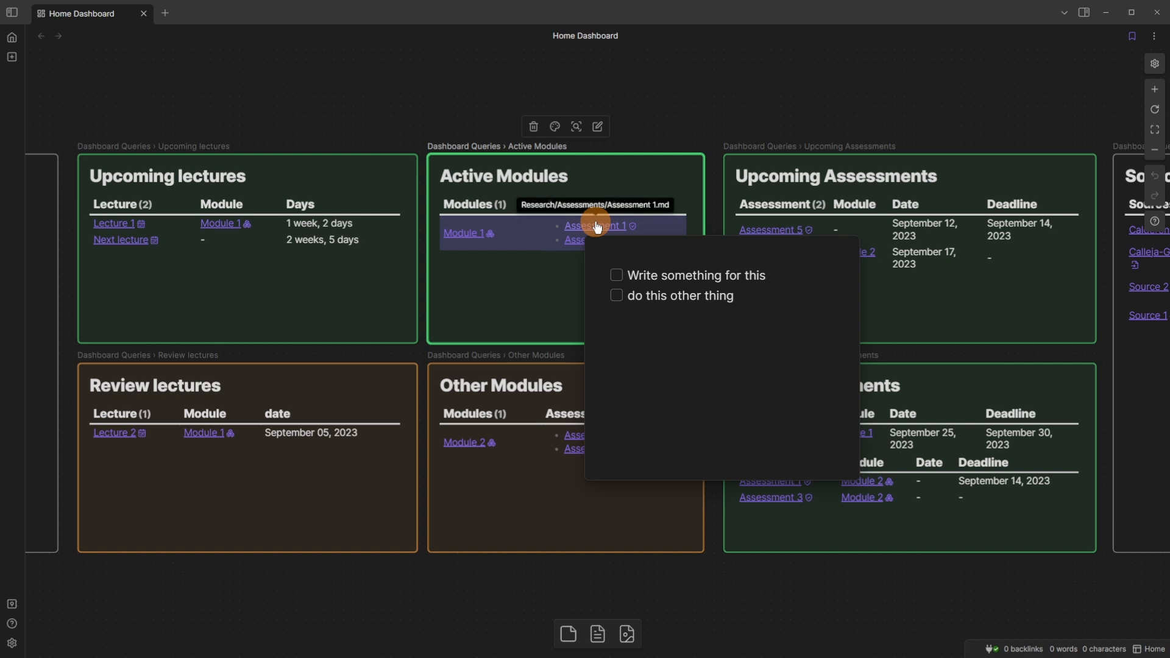
click(667, 119)
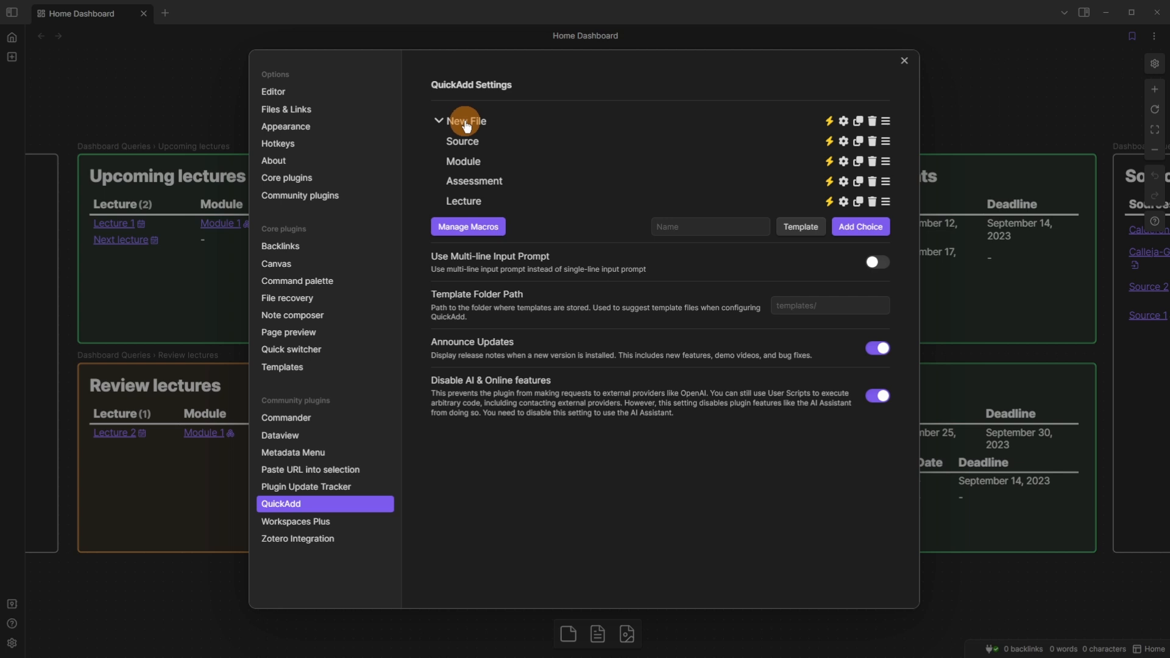
Review the New File group in the QuickAdd settings and look through the available choice types
click(436, 121)
click(436, 120)
click(800, 226)
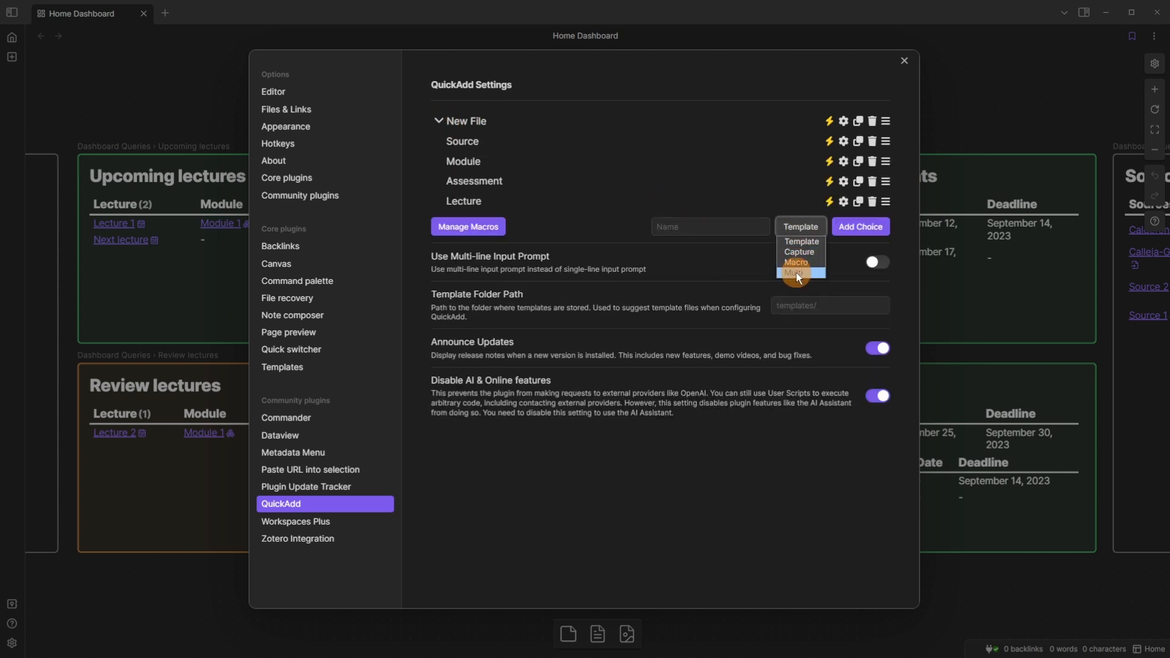
click(698, 259)
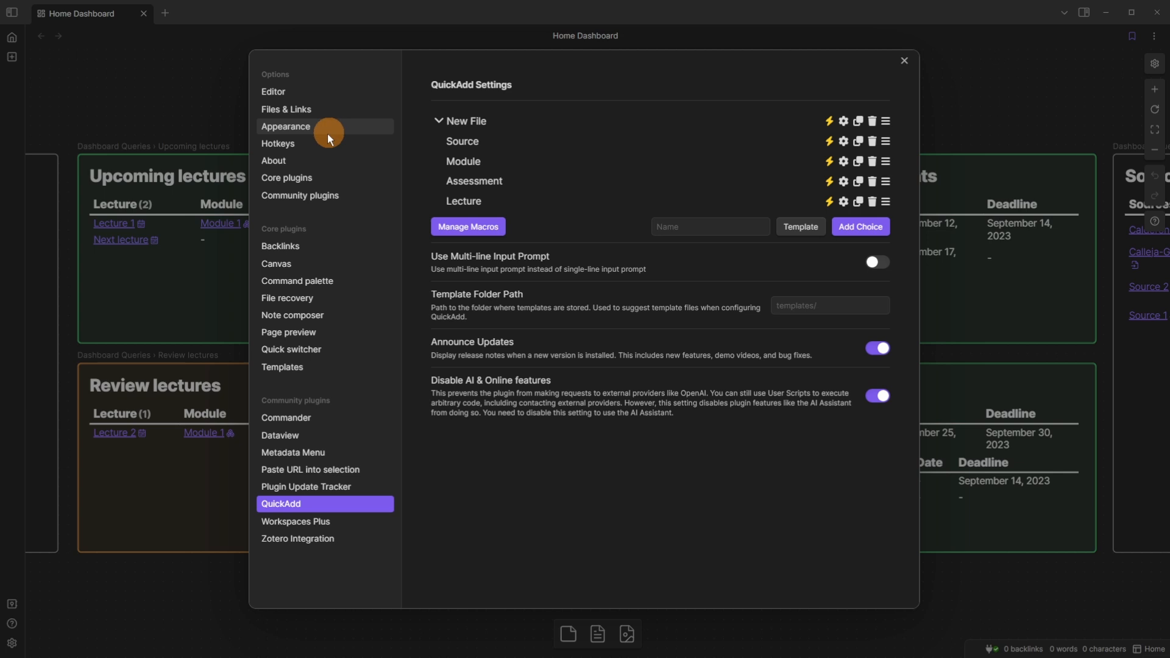
Search the hotkeys for "new file" and check the shortcut assigned to QuickAdd: New File
click(312, 144)
click(836, 81)
text(new file)
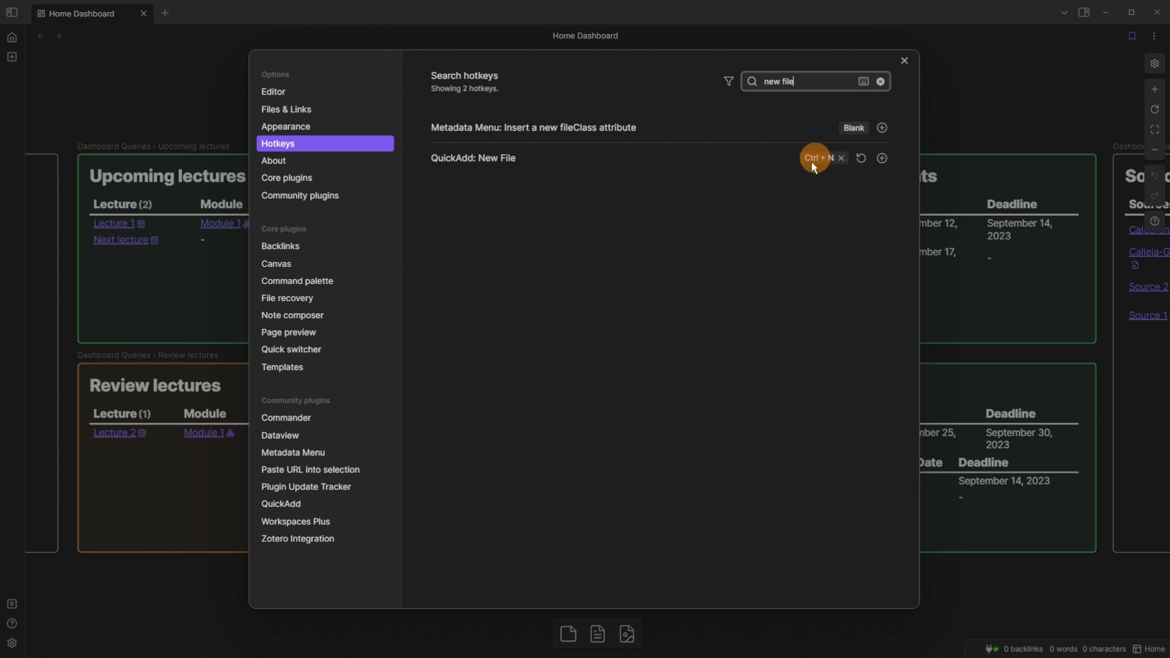
click(451, 158)
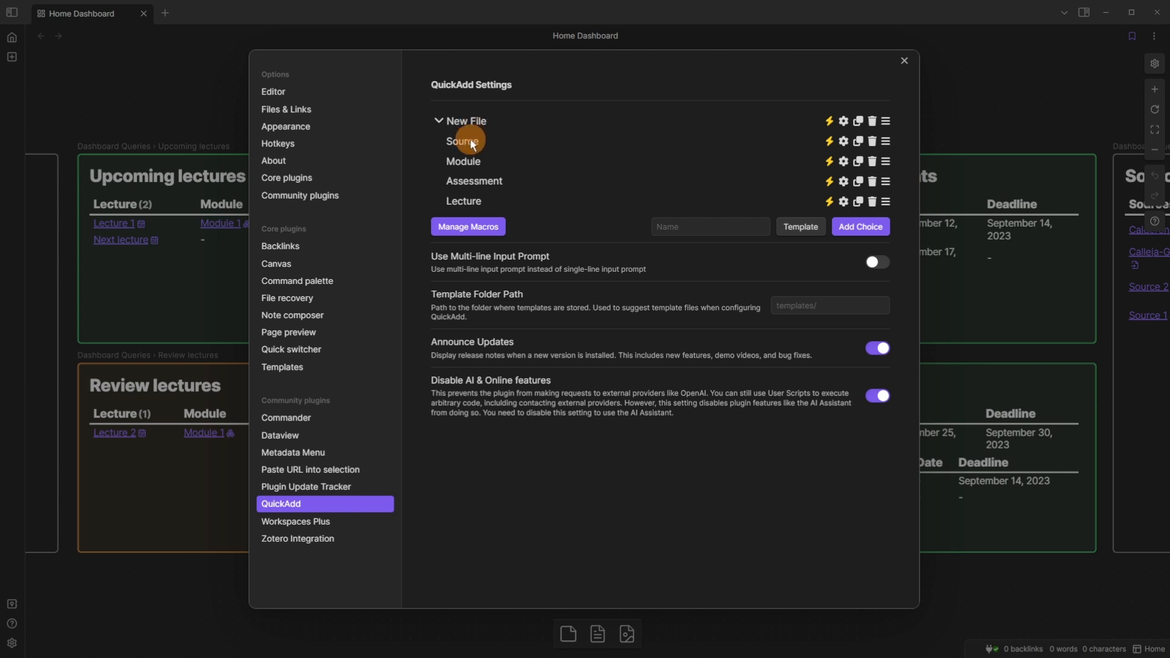
Inspect the QuickAdd Source choice's name, template path, target folder, existing-file behavior and open options without changing them
click(849, 144)
click(587, 126)
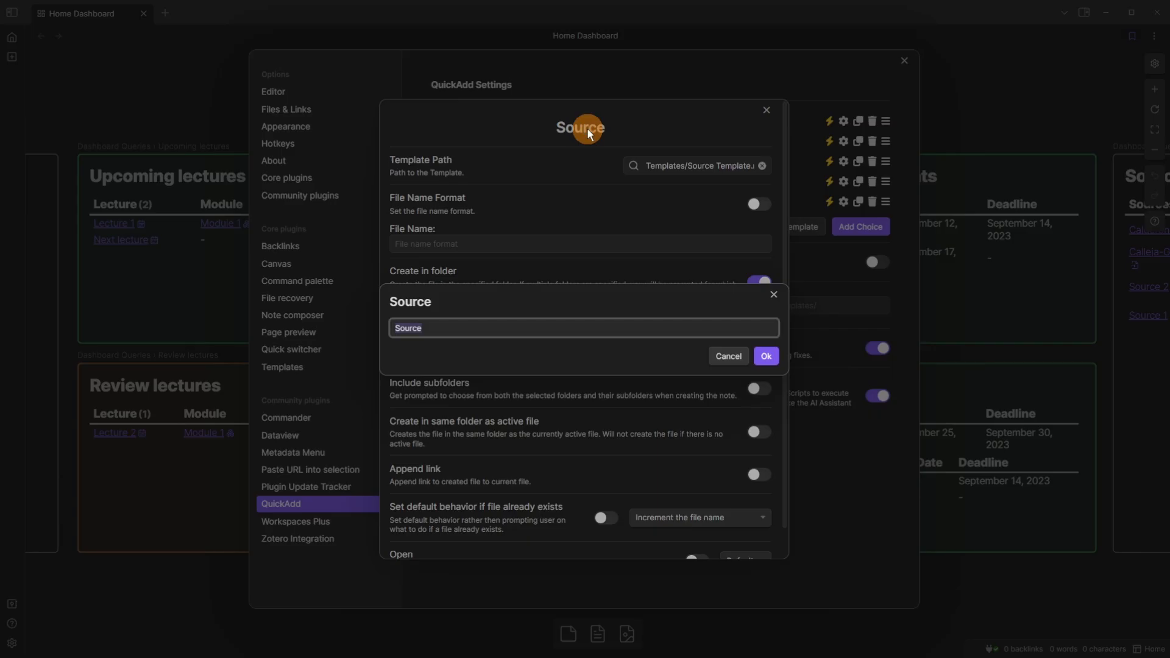
key(Escape)
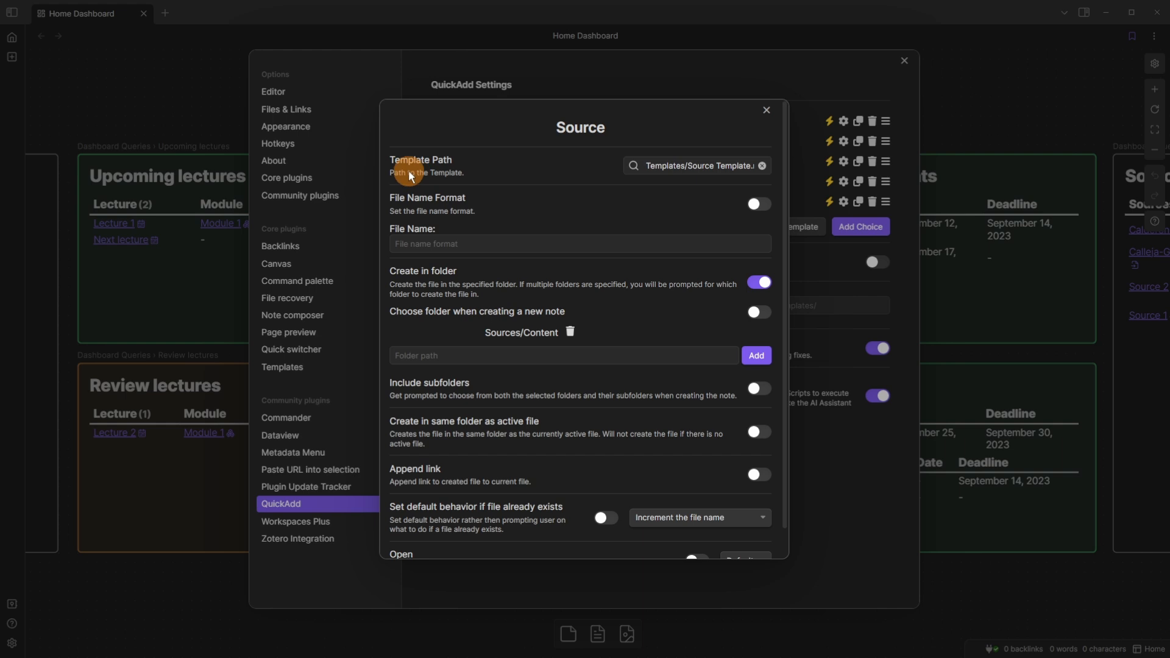
click(710, 165)
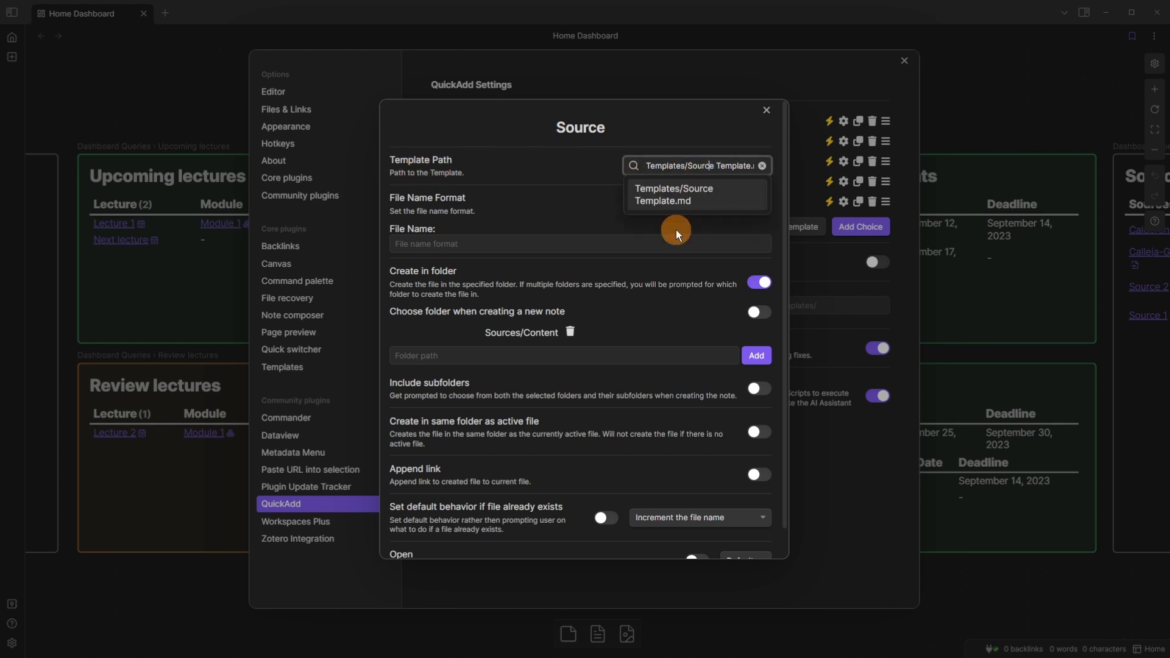
click(567, 164)
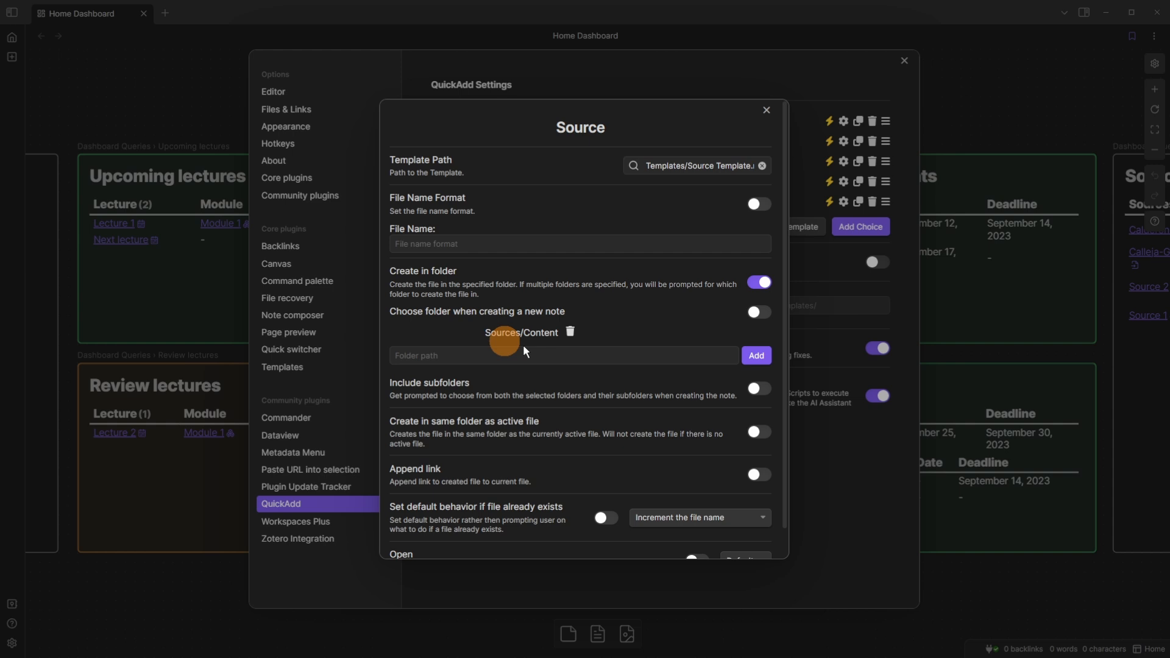
scroll(535, 339, down, 1)
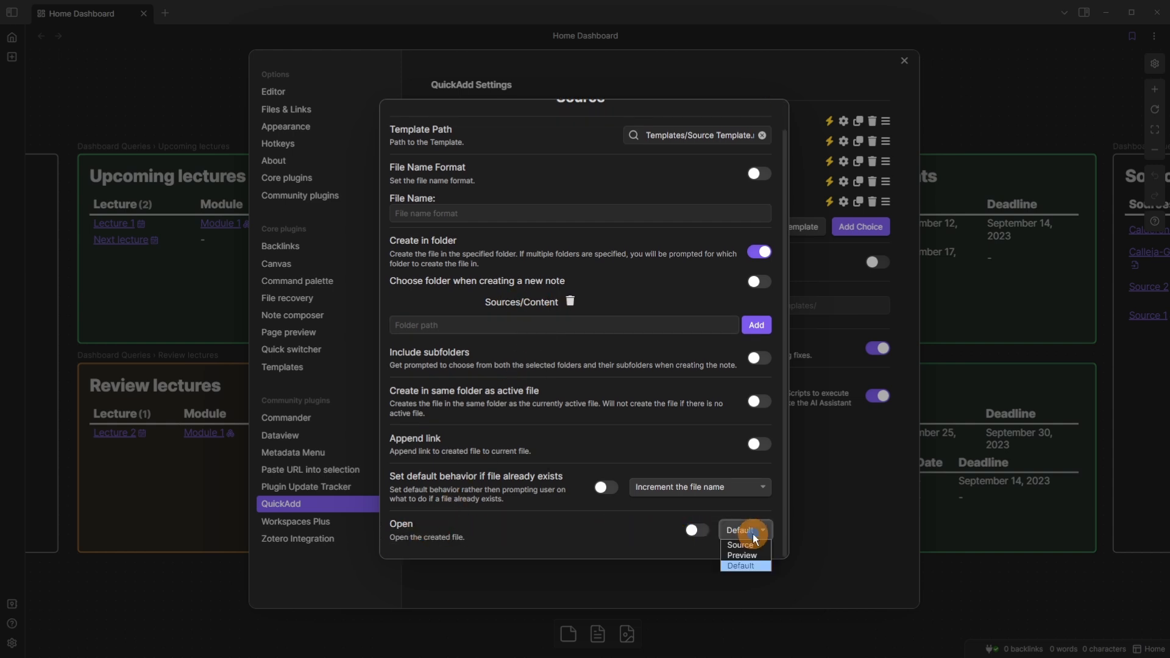
click(579, 511)
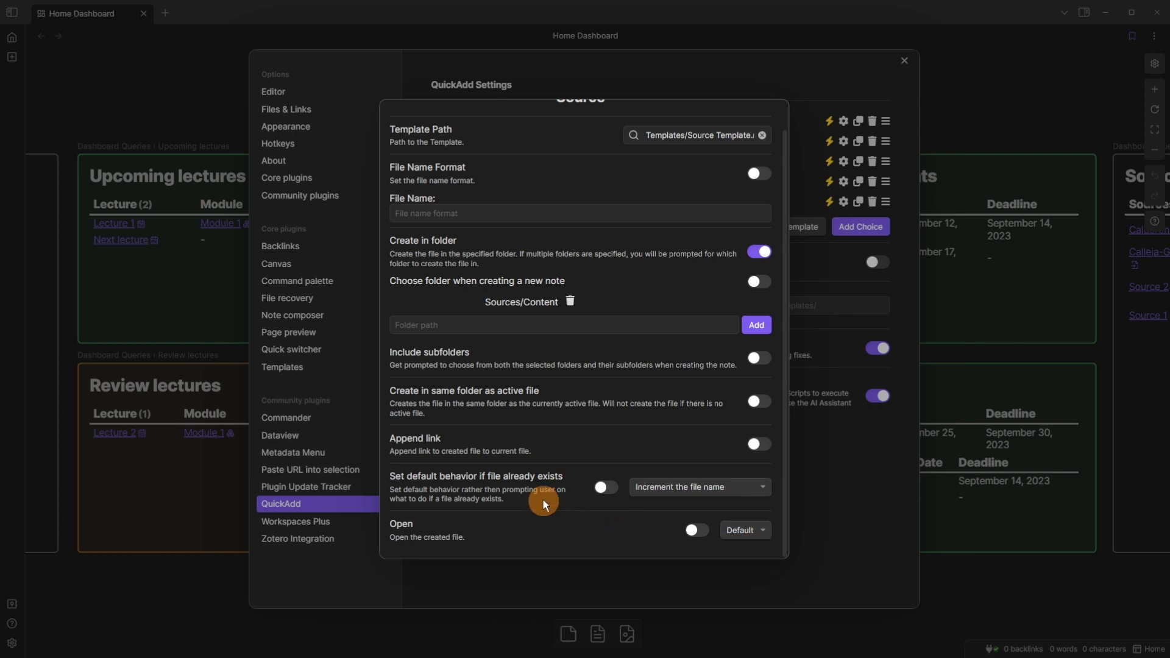
click(827, 272)
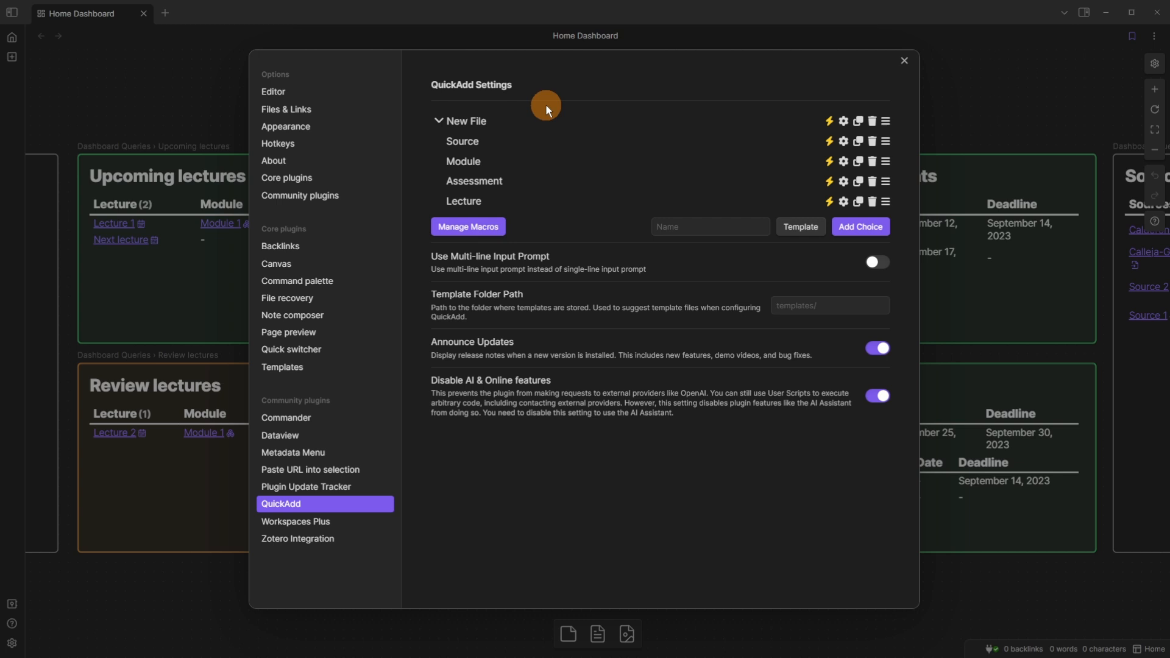
Close the settings and create a Lecture note named "new lecture" with the QuickAdd New File command
key(Escape)
key(alt+q)
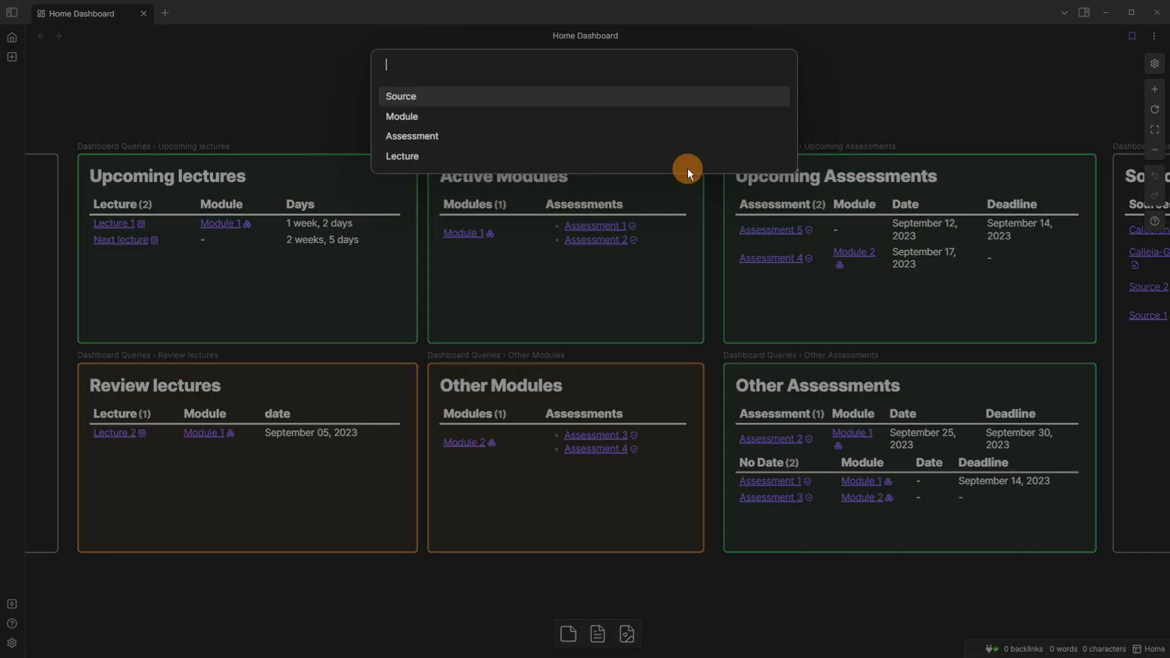
text(l)
key(Return)
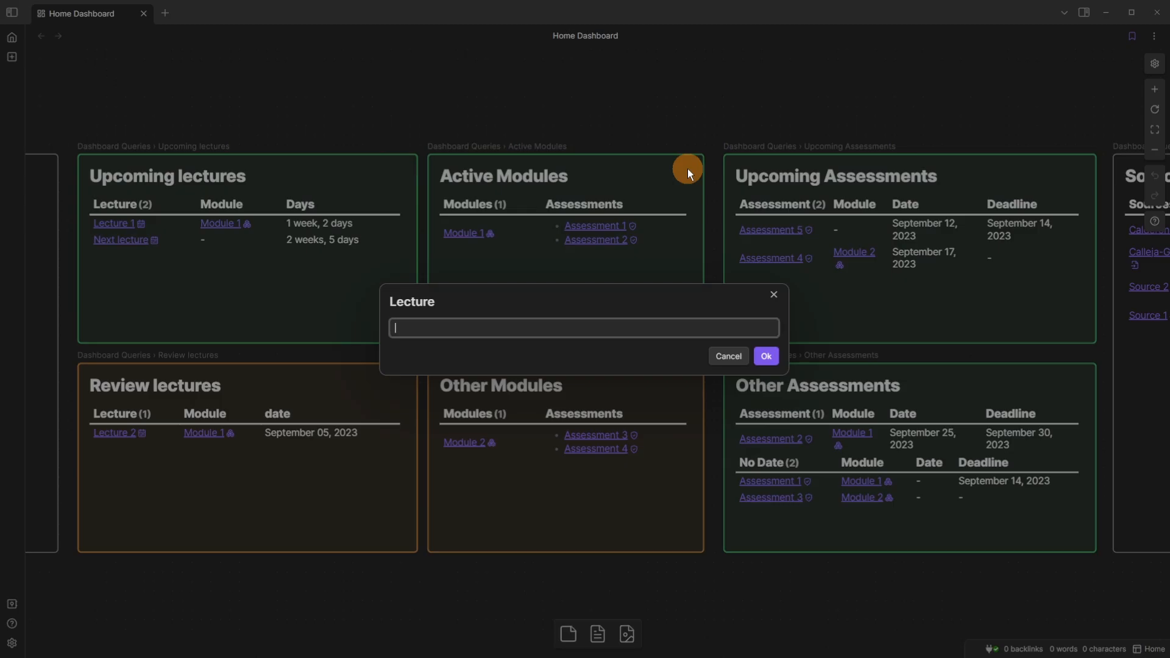
text(new lecture)
key(Return)
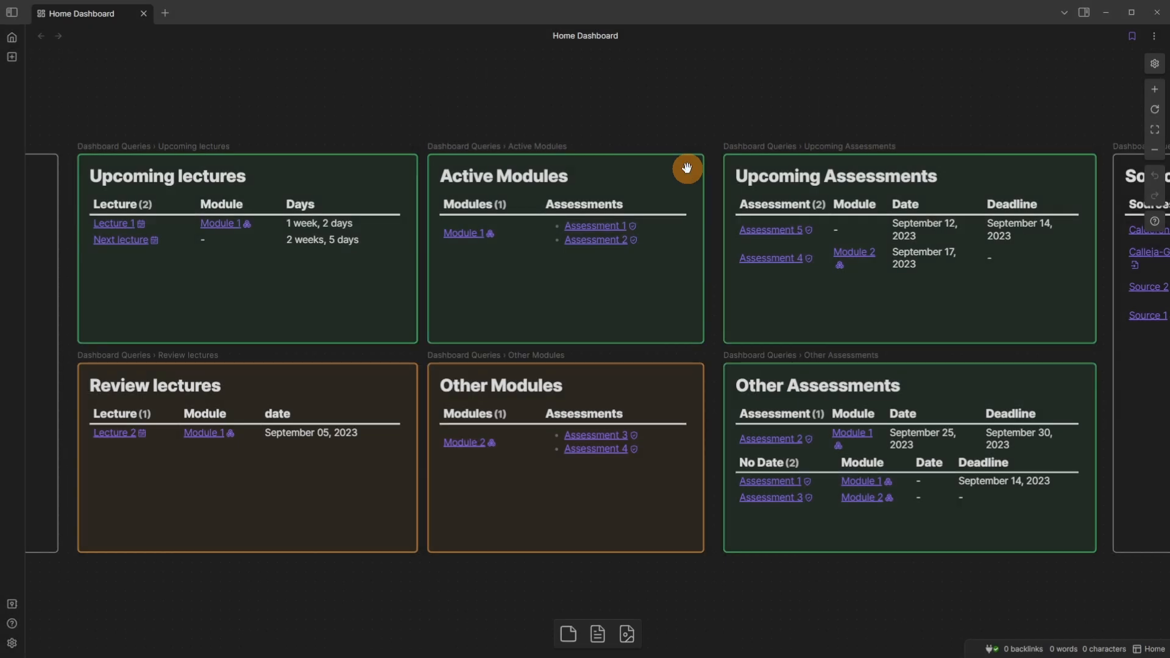
Open the new lecture note from the Review lectures card on the Home Dashboard
key(ctrl+o)
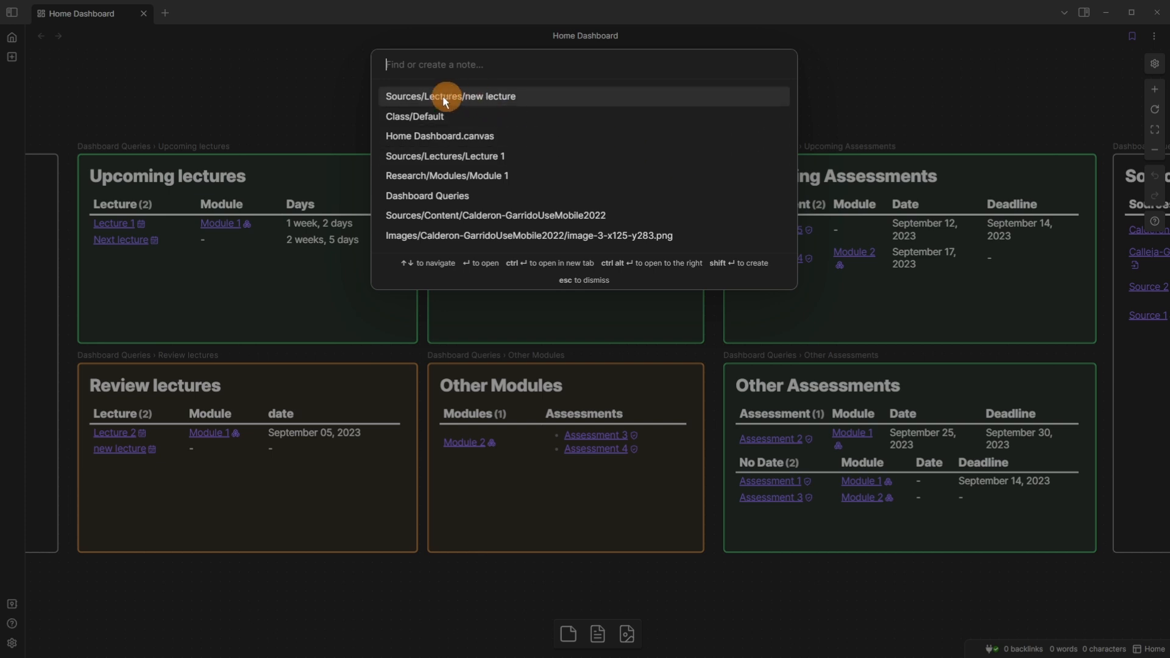
click(286, 103)
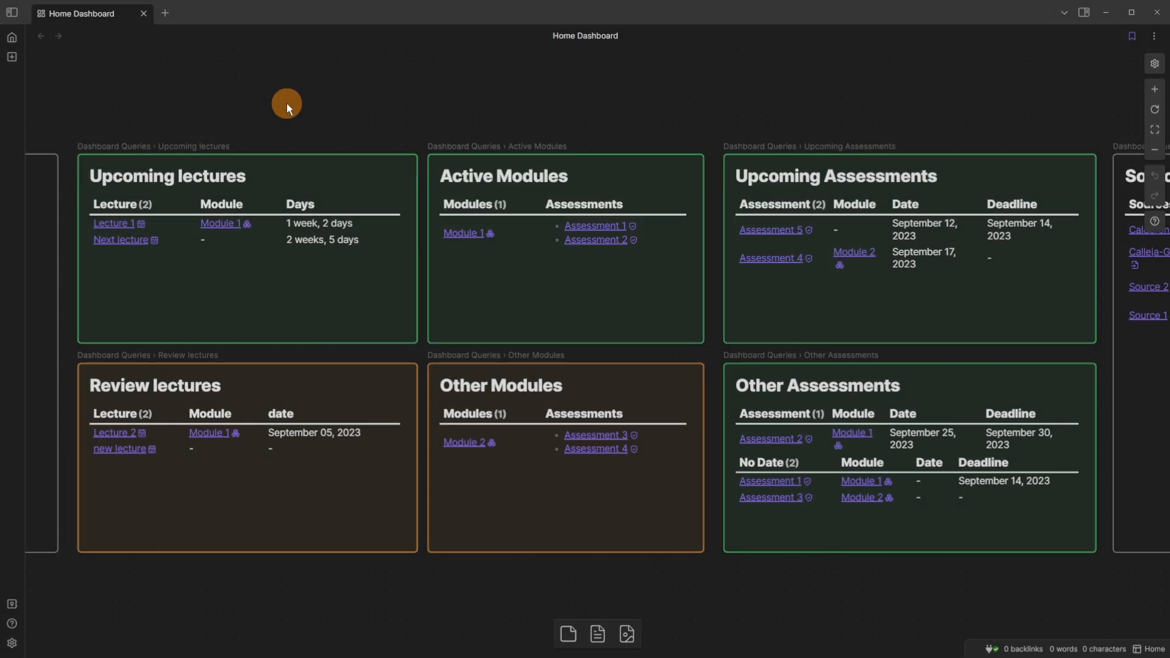
click(191, 481)
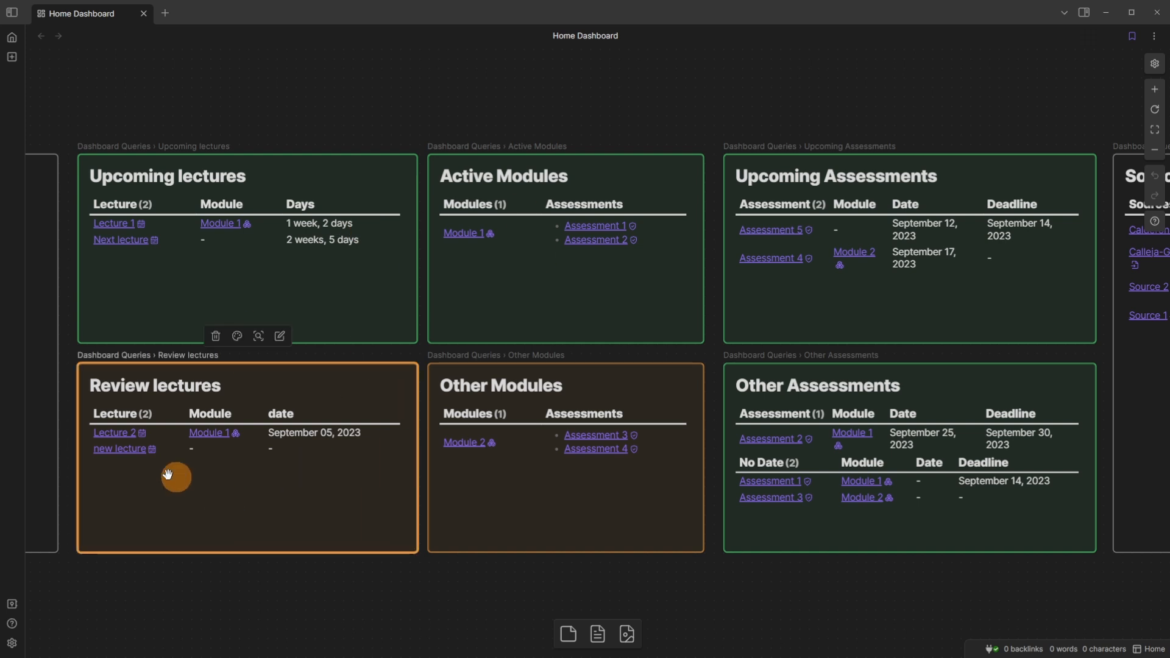
click(118, 453)
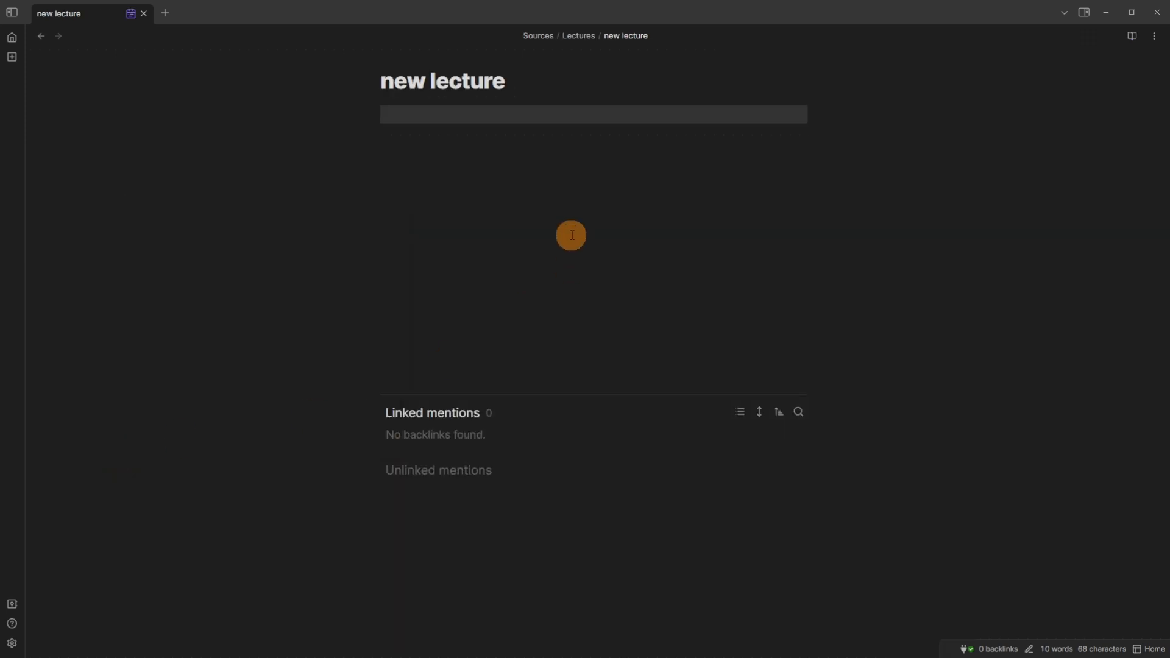
Fill in the new lecture note's Date field in its metadata fields by picking a calendar date, and save it
click(131, 14)
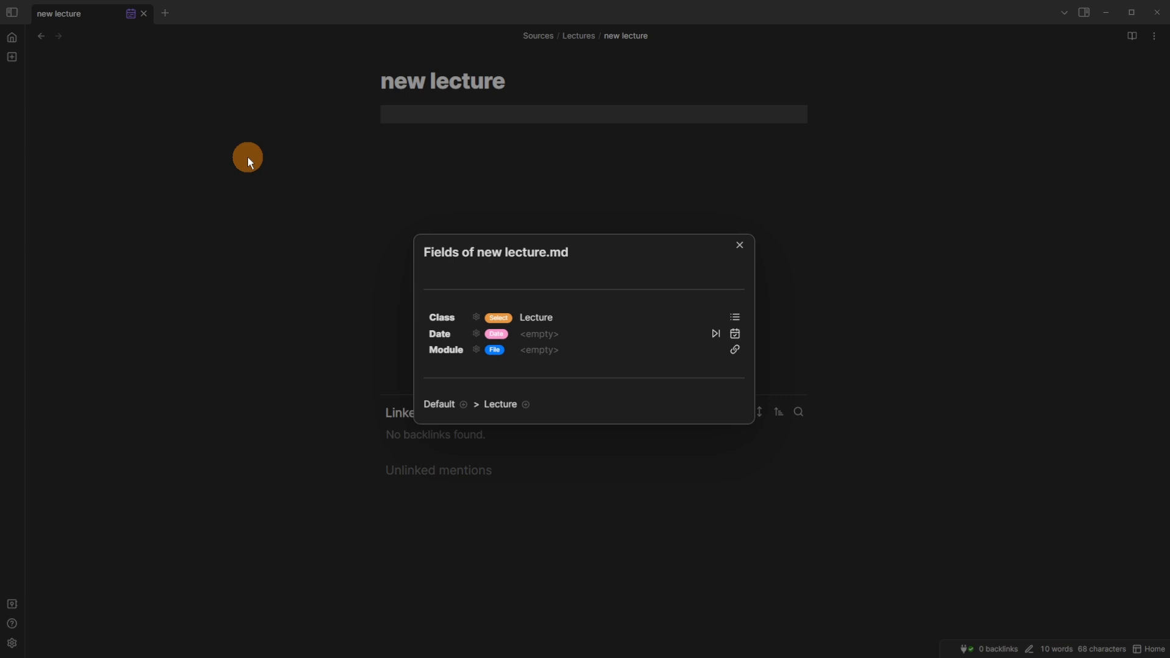
click(736, 334)
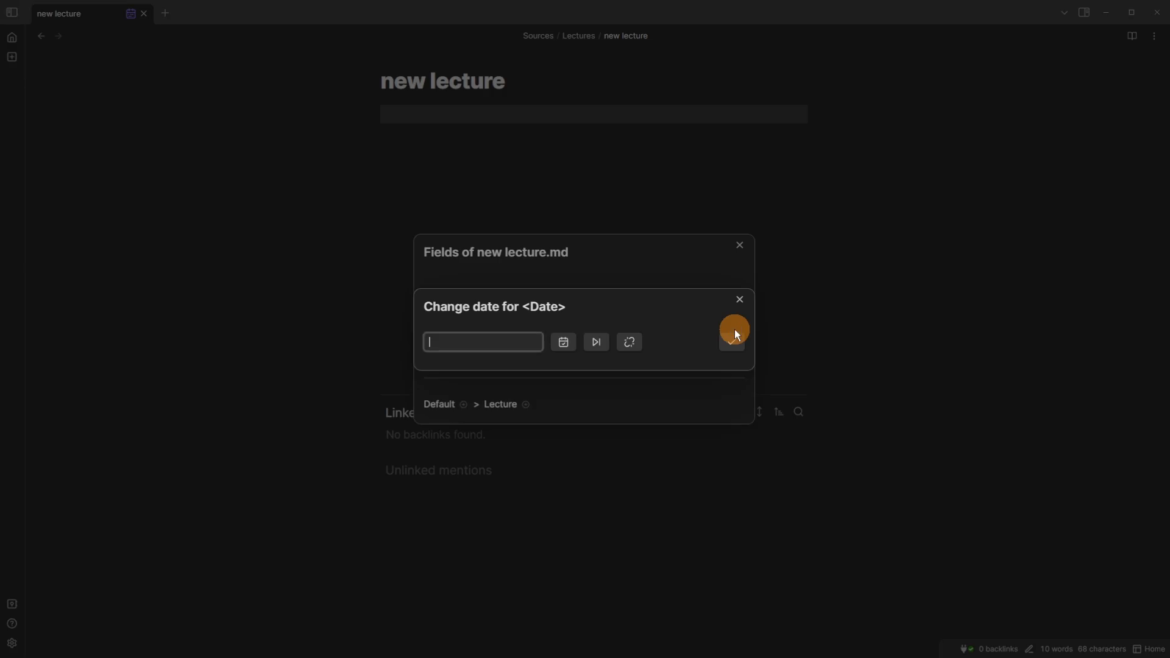
click(582, 341)
click(681, 441)
click(727, 342)
click(582, 161)
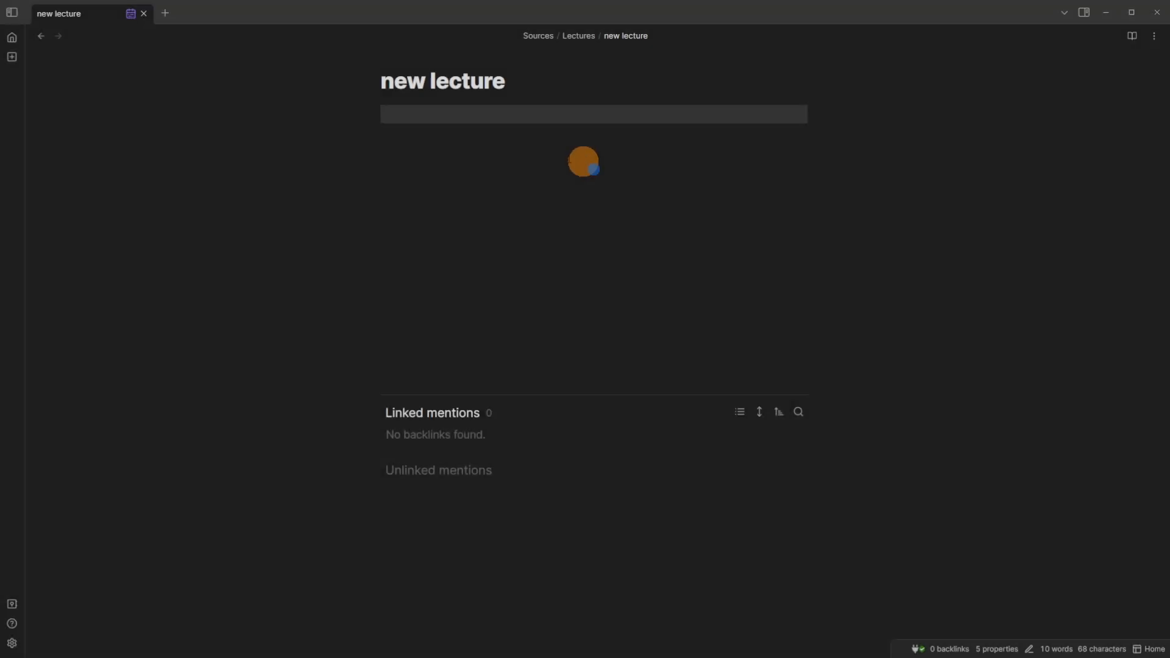
Return to the Home Dashboard, open the Dashboard Queries note and reveal the Upcoming lectures Dataview code at a larger text size
click(14, 38)
click(251, 284)
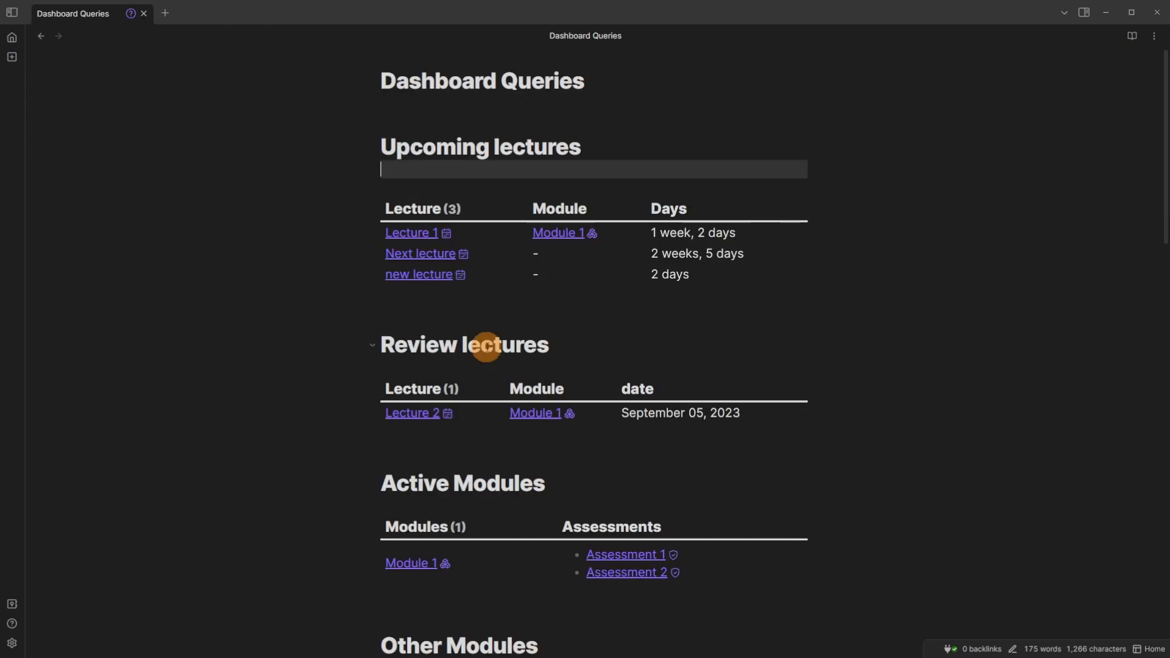
key(Down)
key(Down)
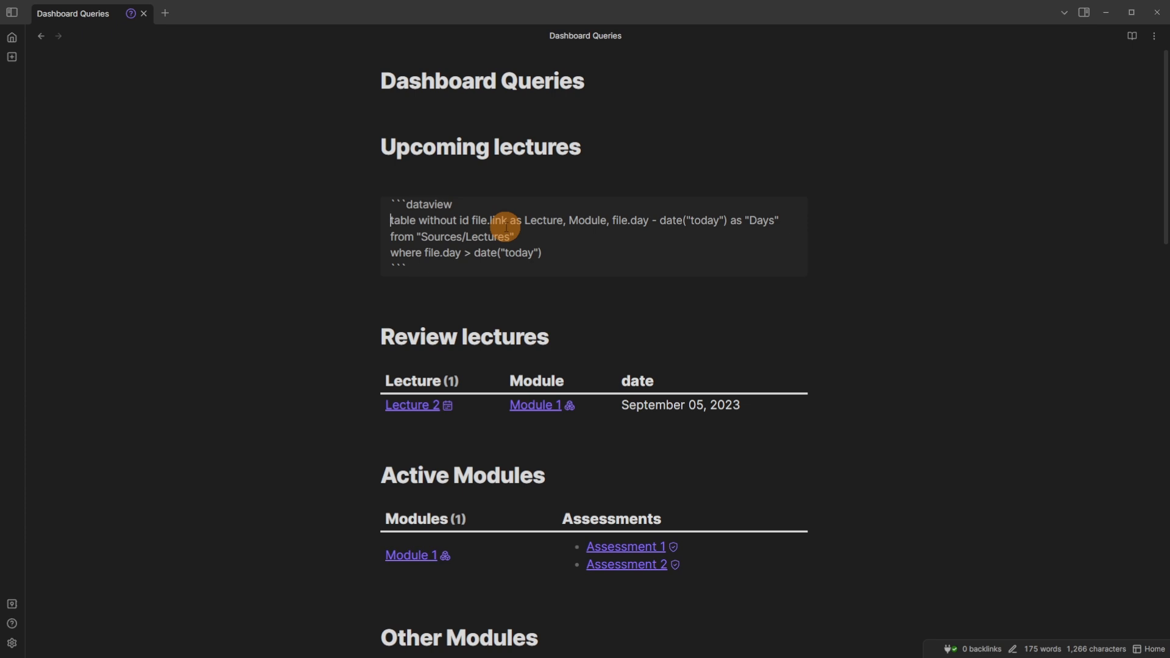
click(516, 236)
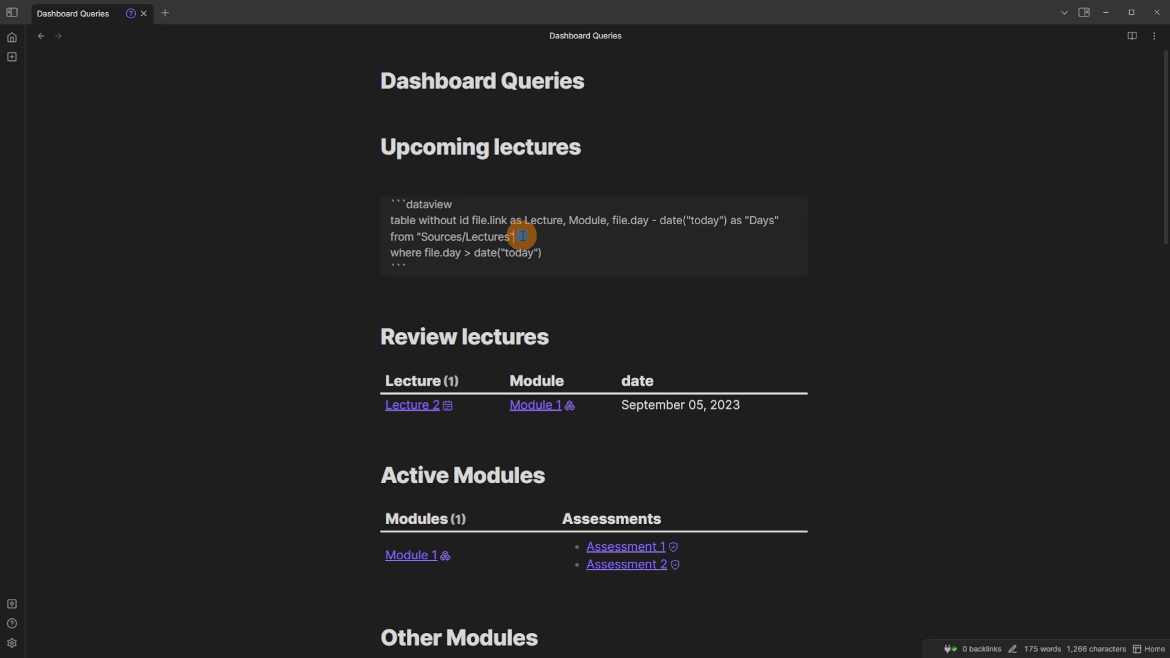
scroll(402, 221, up, 3)
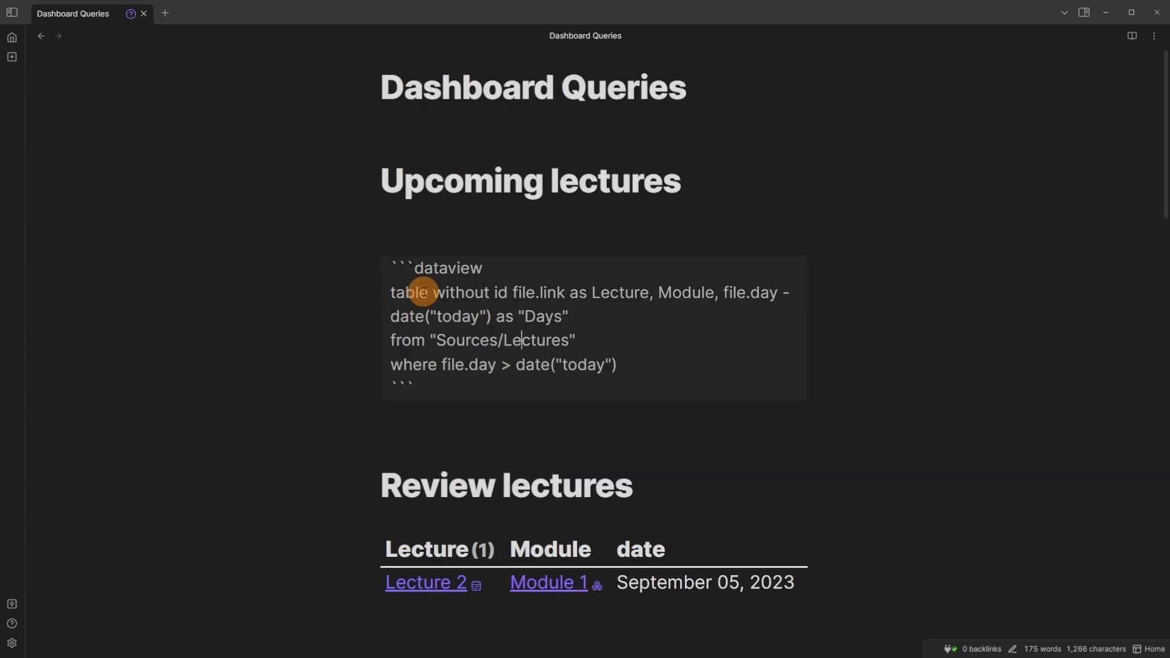
Examine the Upcoming lectures table line, highlighting "without id", the file.link column and the file.day - date("today") as "Days" expression
drag(429, 294, 515, 294)
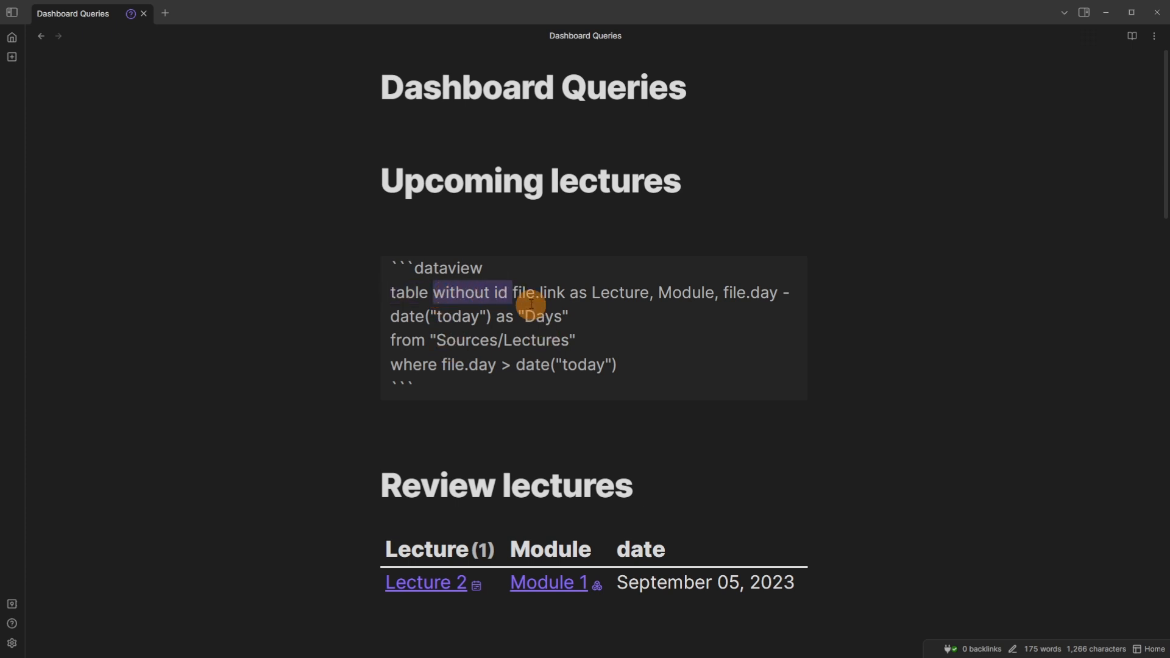
click(516, 295)
drag(514, 294, 593, 316)
click(722, 295)
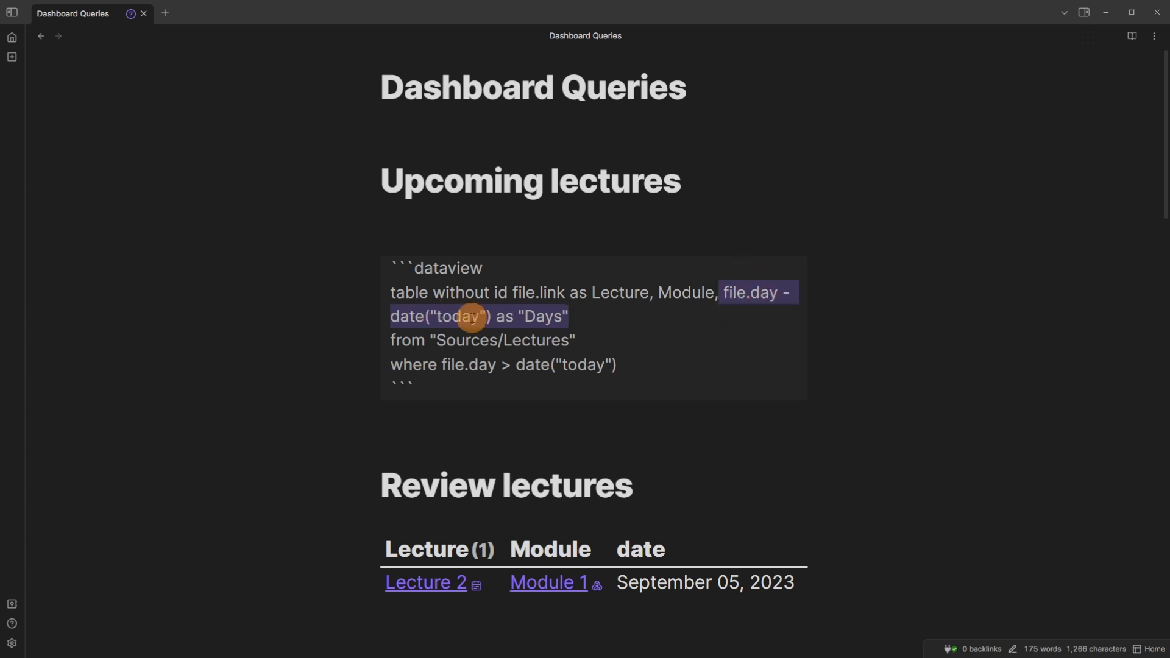
click(586, 317)
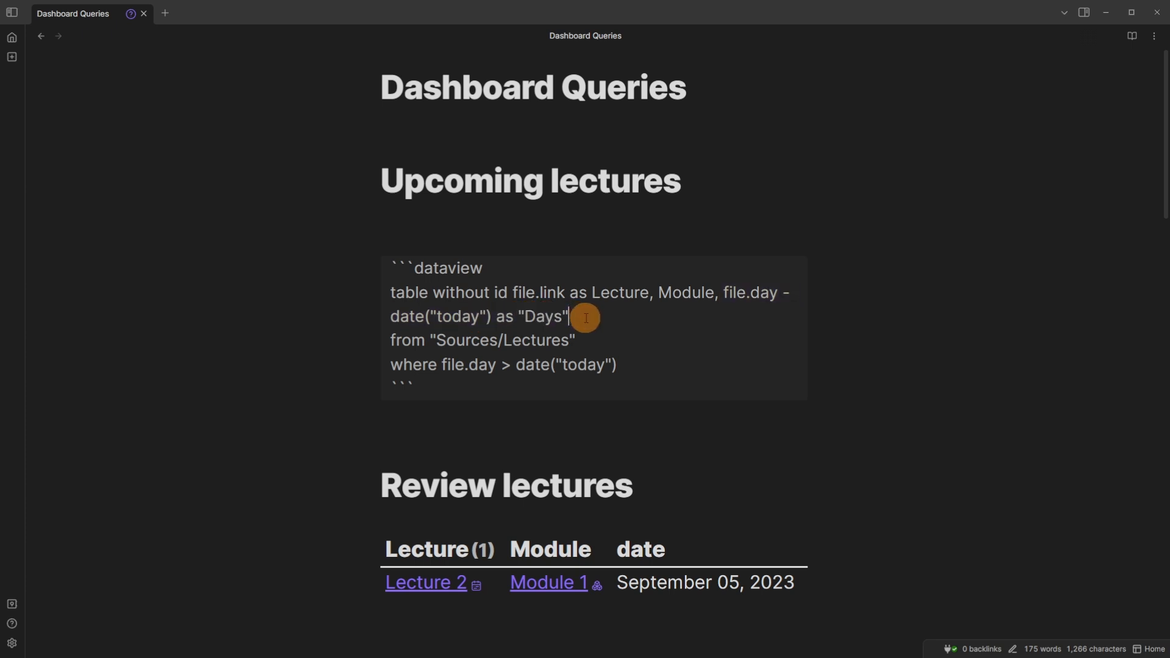
Examine the Upcoming lectures query's from "Sources/Lectures" source and its file.day > date("today") condition, and return to the rendered table
click(401, 342)
click(425, 342)
double_click(425, 342)
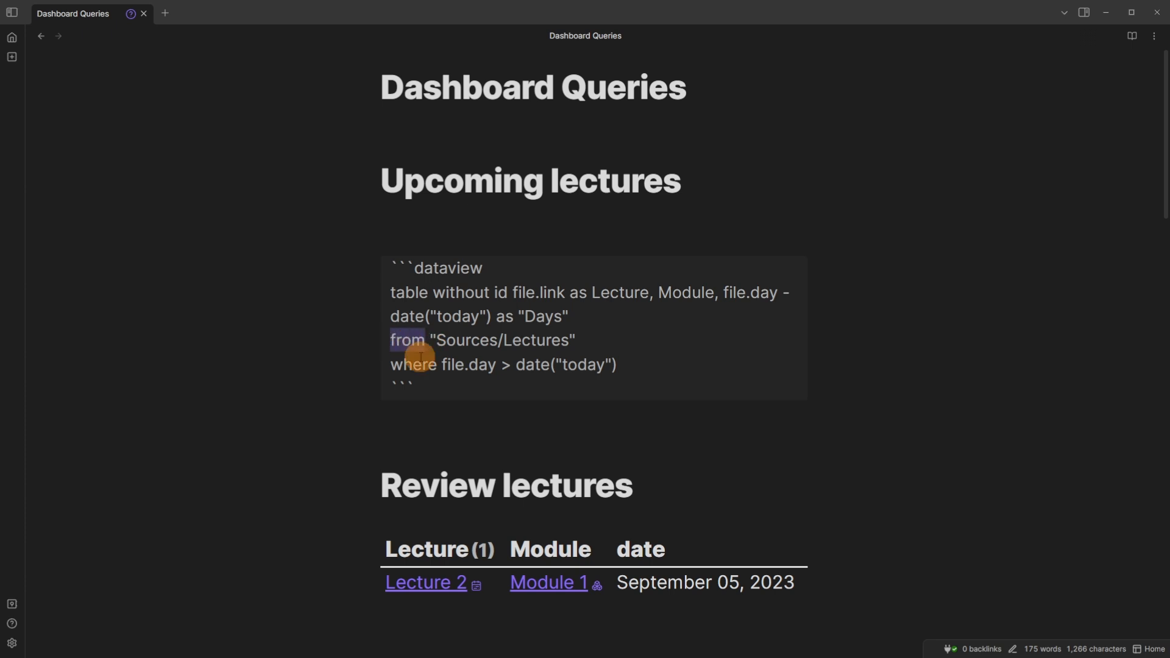
click(522, 342)
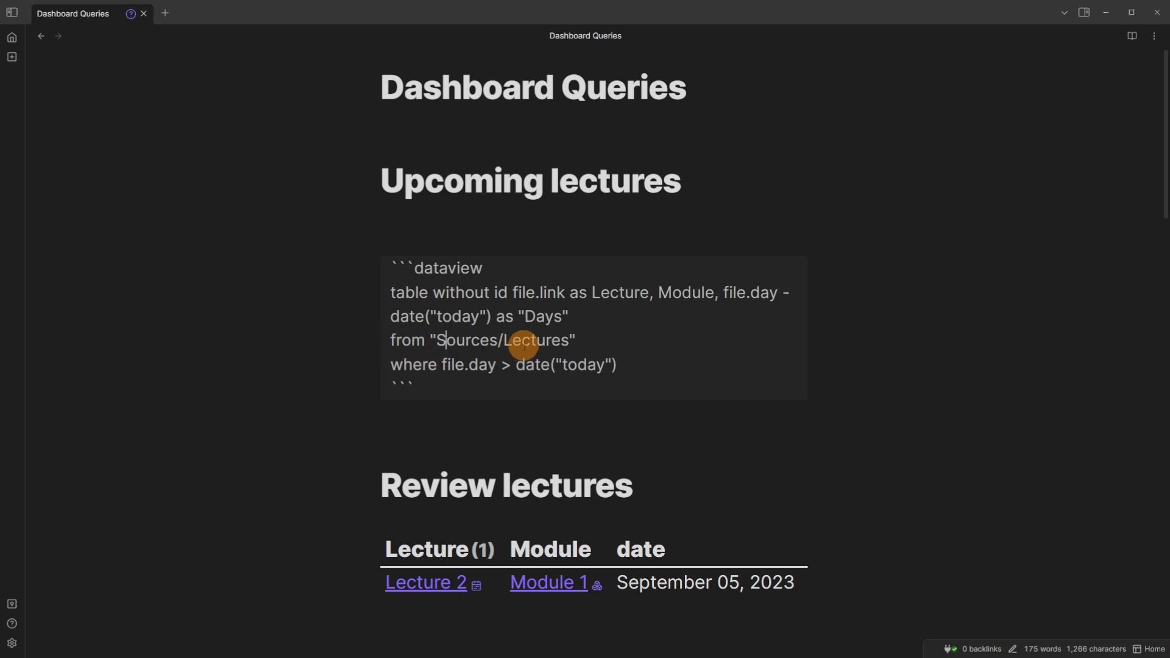
double_click(527, 368)
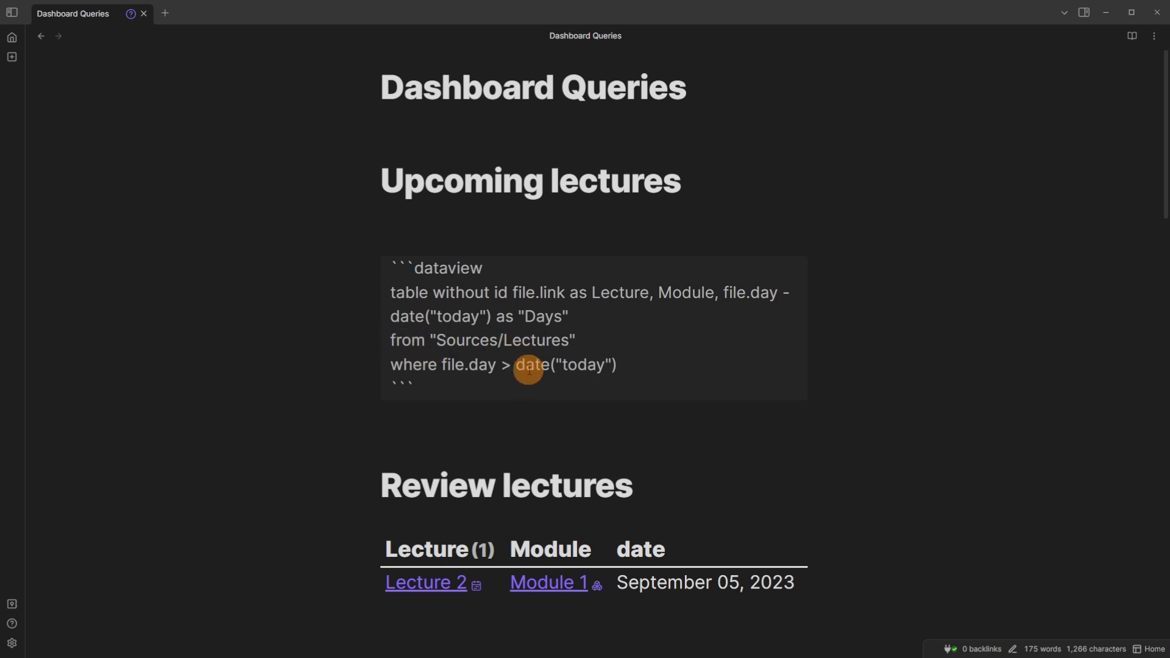
click(733, 293)
click(429, 372)
click(463, 367)
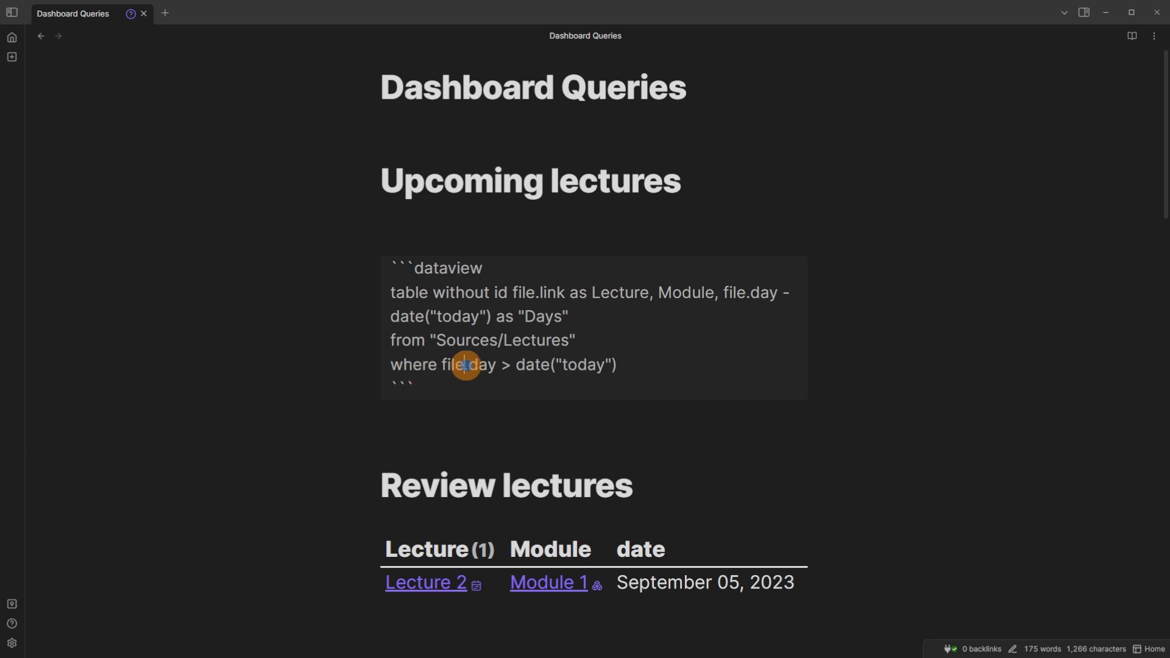
click(501, 366)
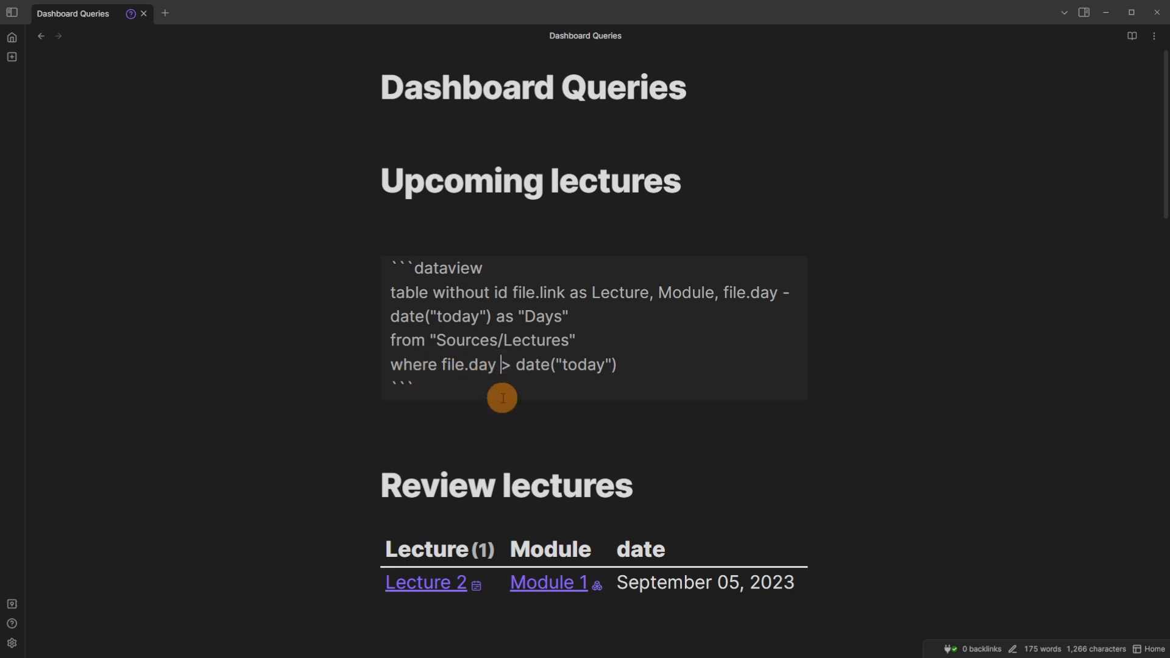
click(561, 364)
click(498, 243)
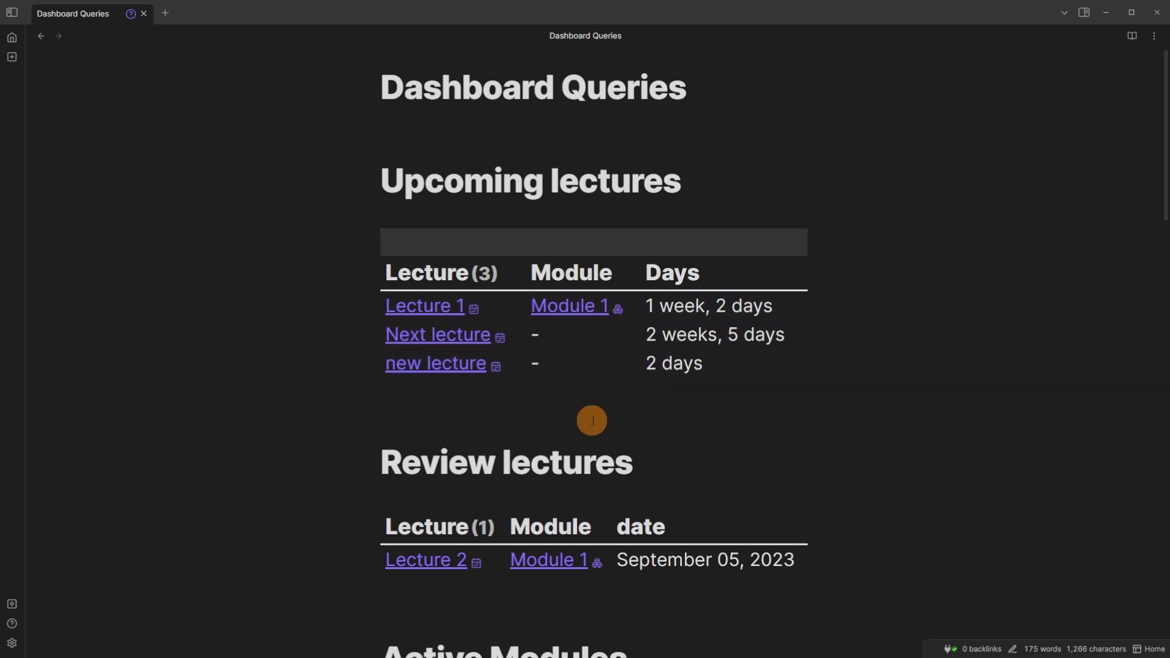
Reveal the Review lectures Dataview code, examine its file.day < date("today") condition, and return to the rendered table
scroll(591, 418, down, 3)
click(794, 335)
click(693, 354)
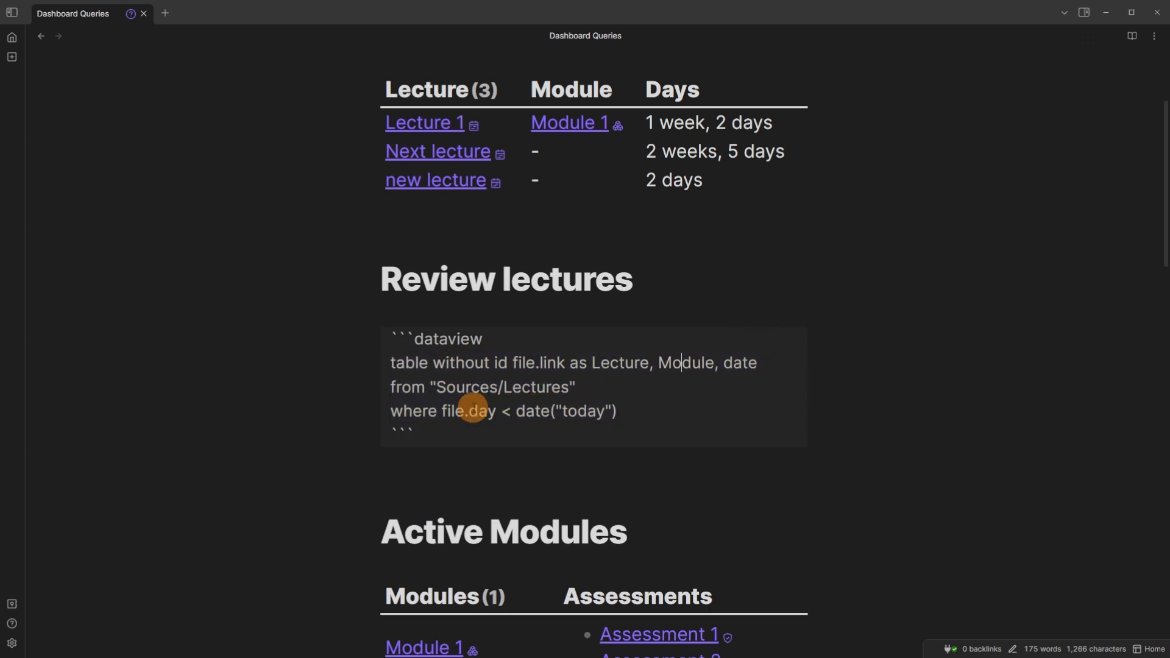
click(518, 316)
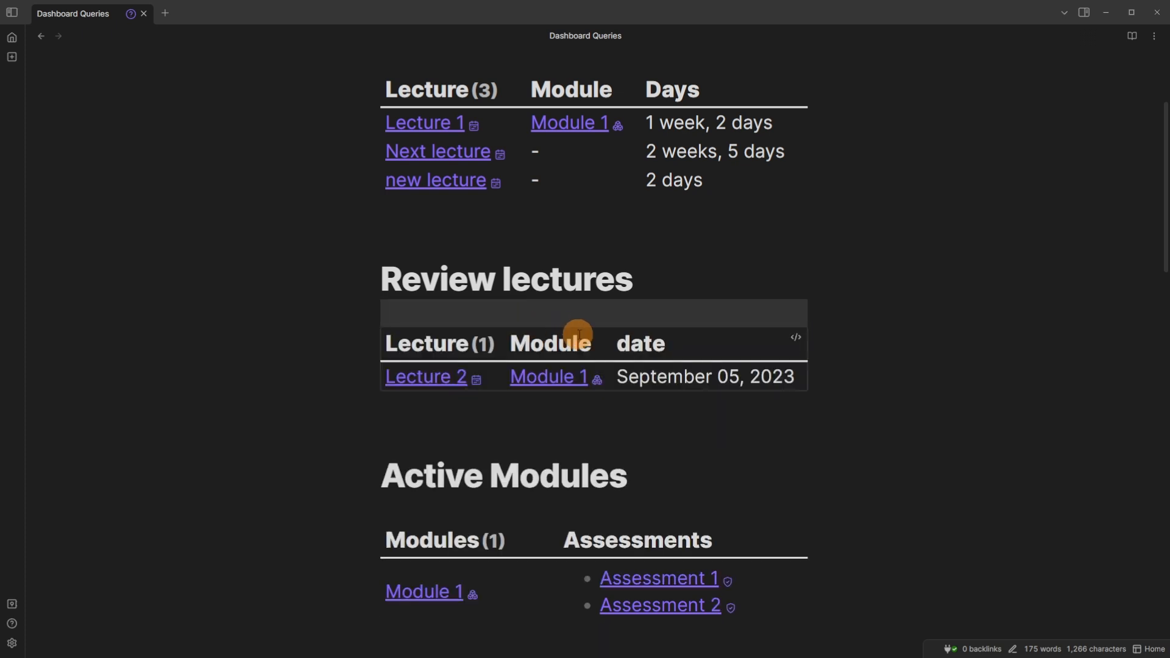
Look through the remaining module and assessment tables in Dashboard Queries down to the Sources section
click(630, 418)
scroll(630, 416, down, 5)
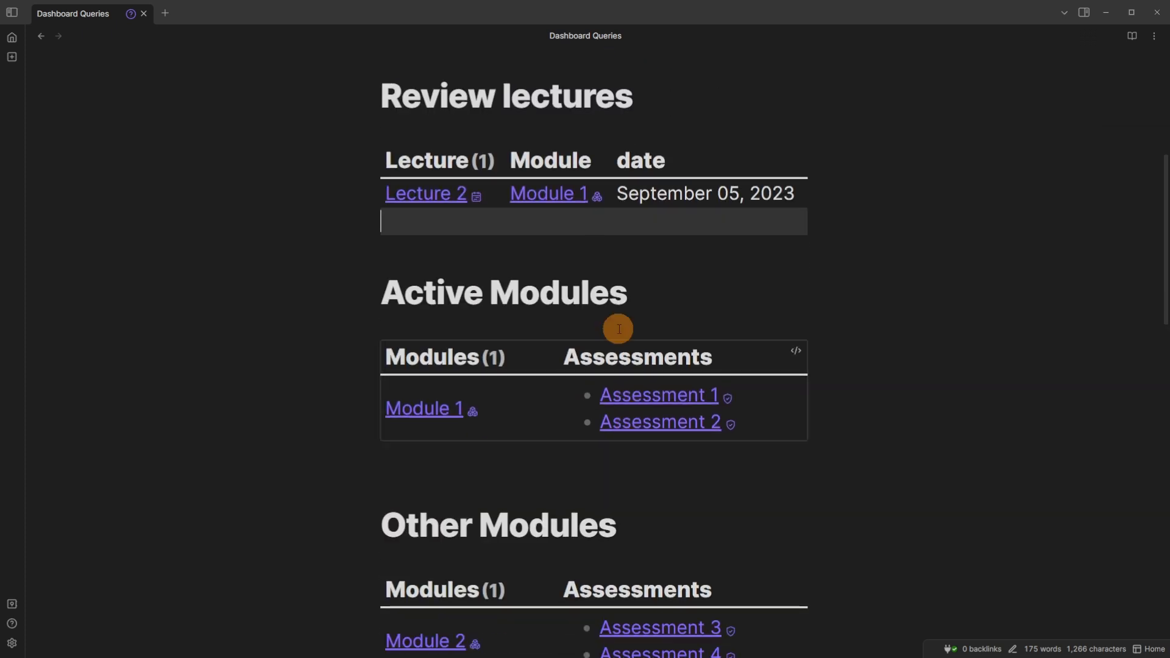
scroll(613, 314, down, 15)
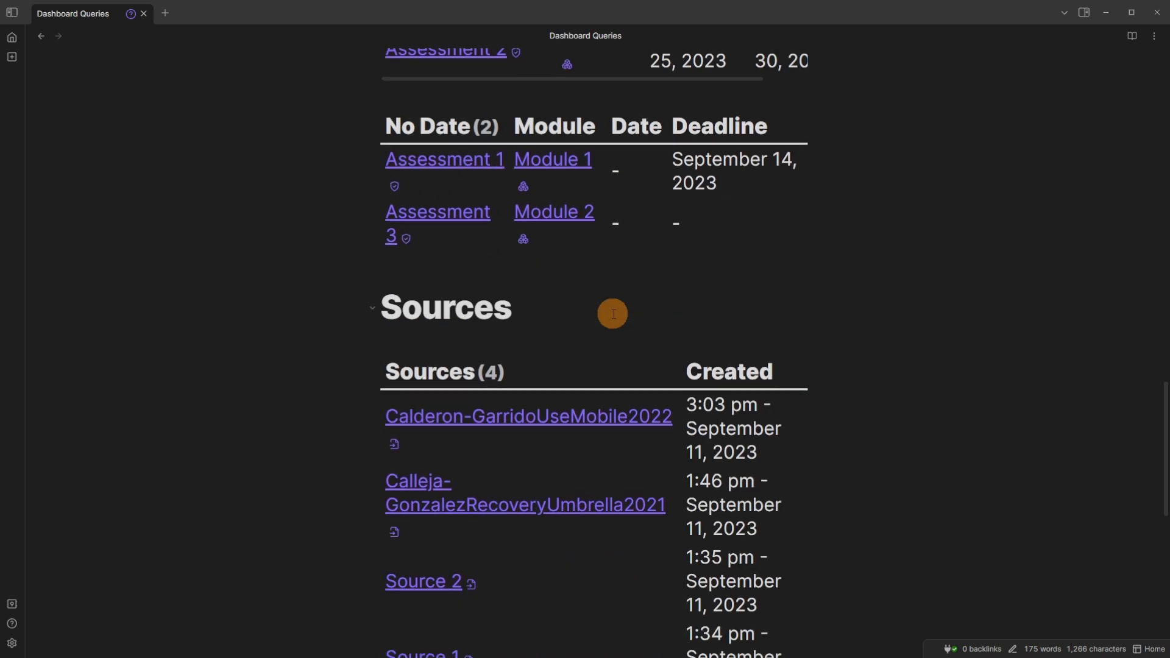
click(569, 286)
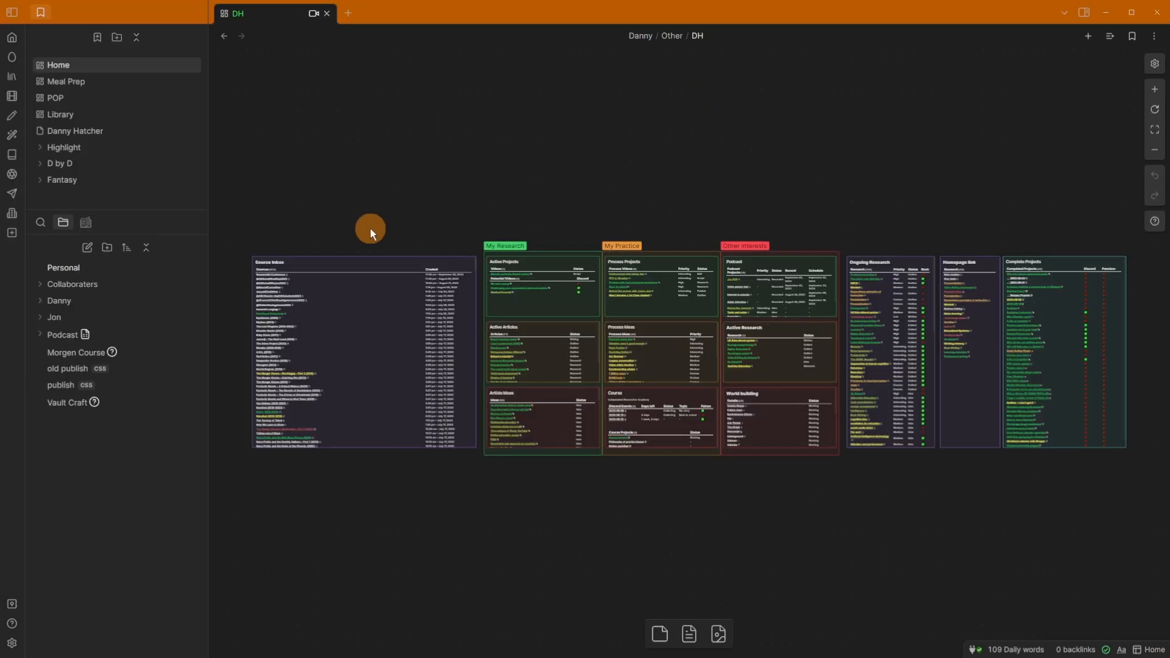
Inspect the Active Projects card in the My Research group of the personal vault's DH canvas
scroll(362, 224, up, 5)
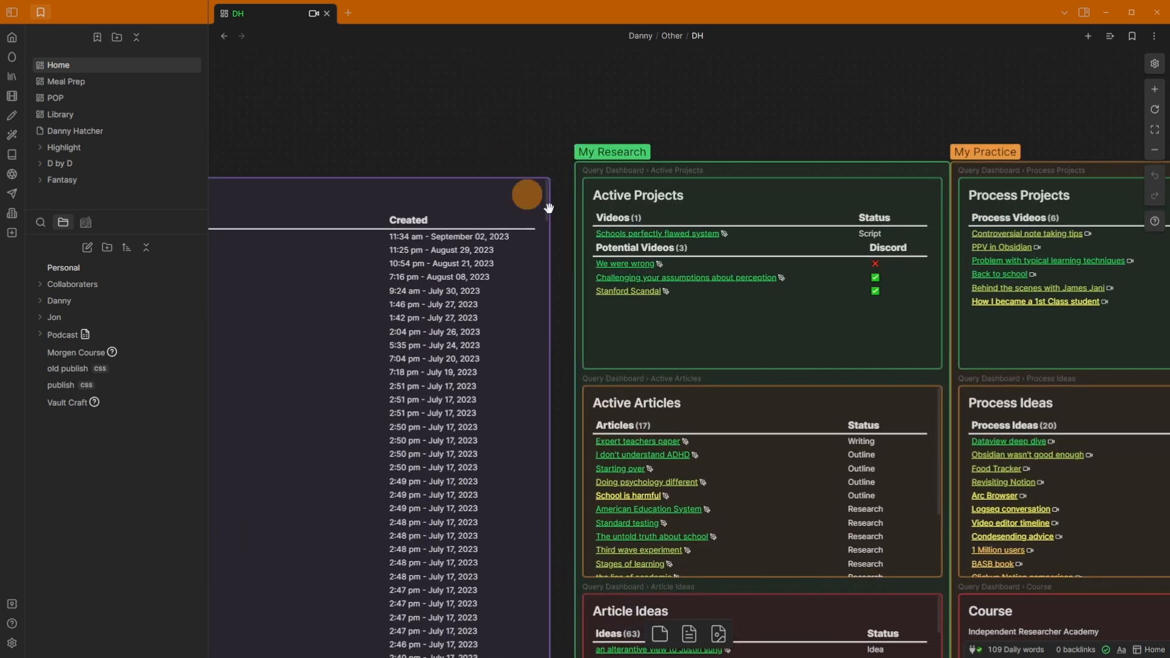
click(667, 232)
mouse_move(666, 231)
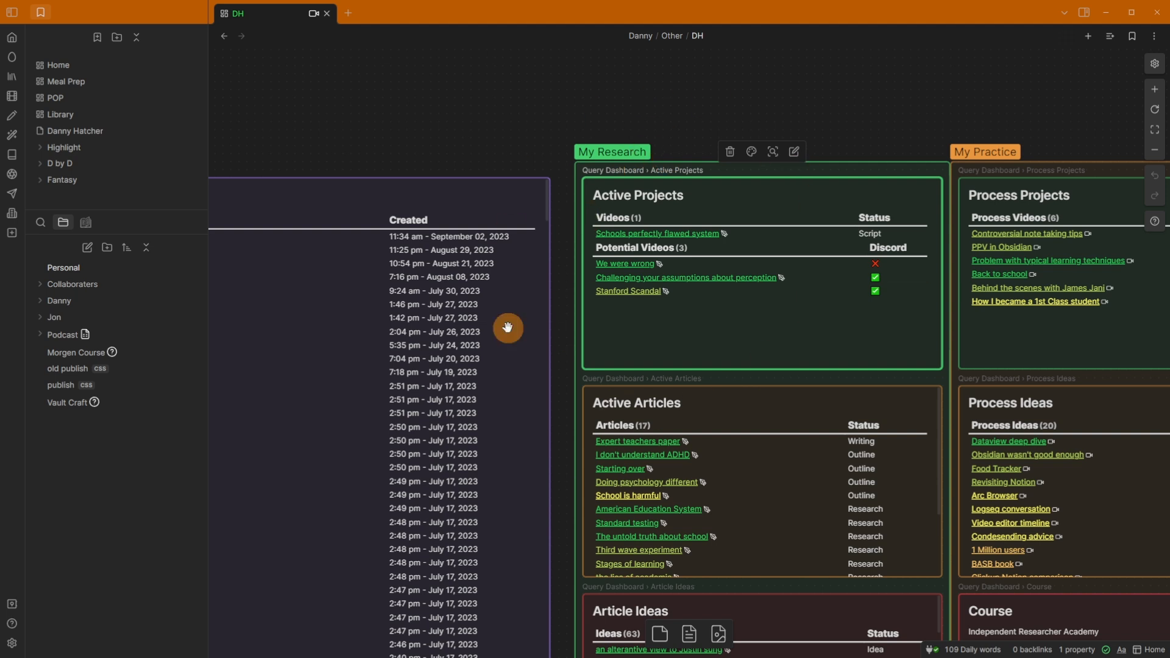
click(685, 95)
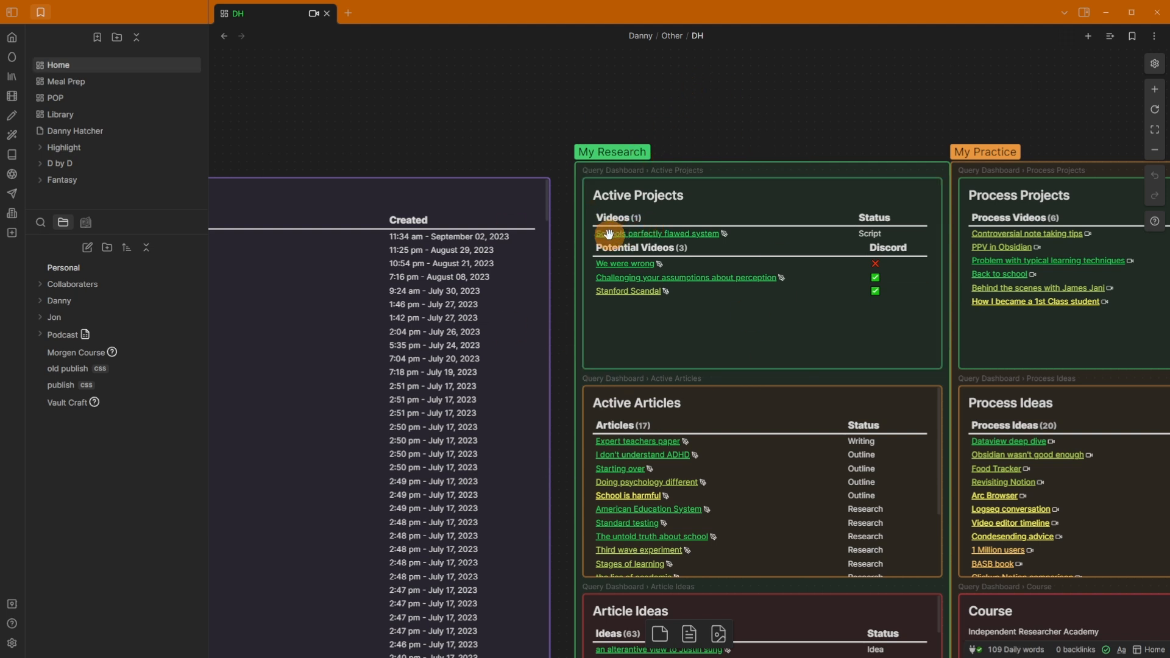
click(609, 297)
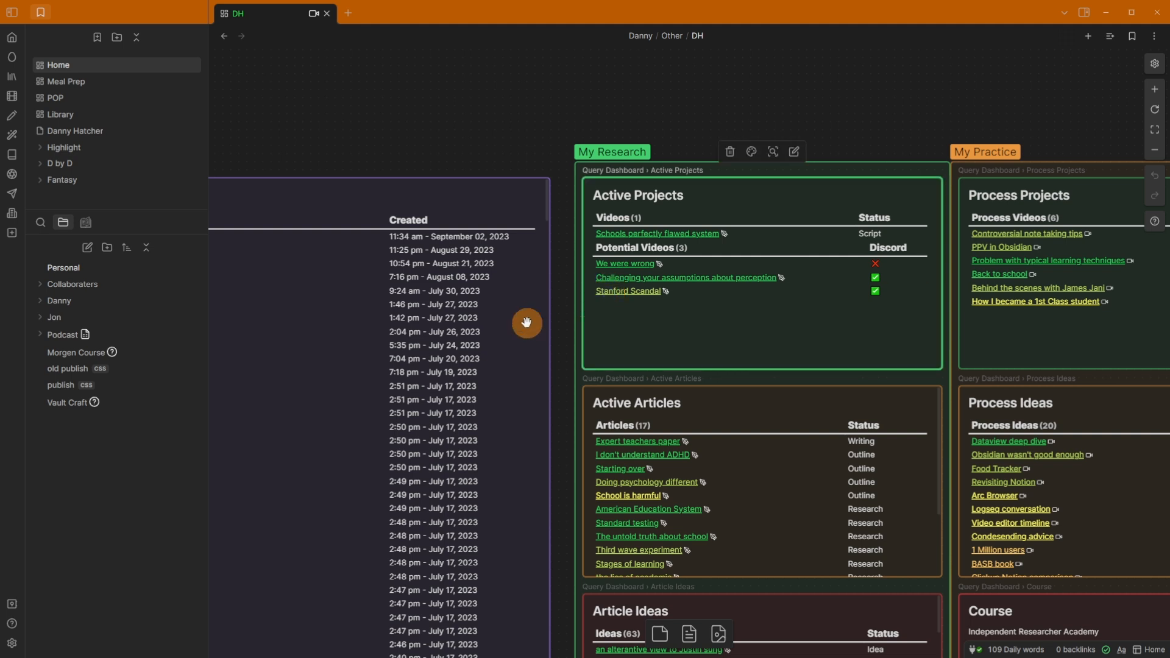
scroll(566, 250, down, 4)
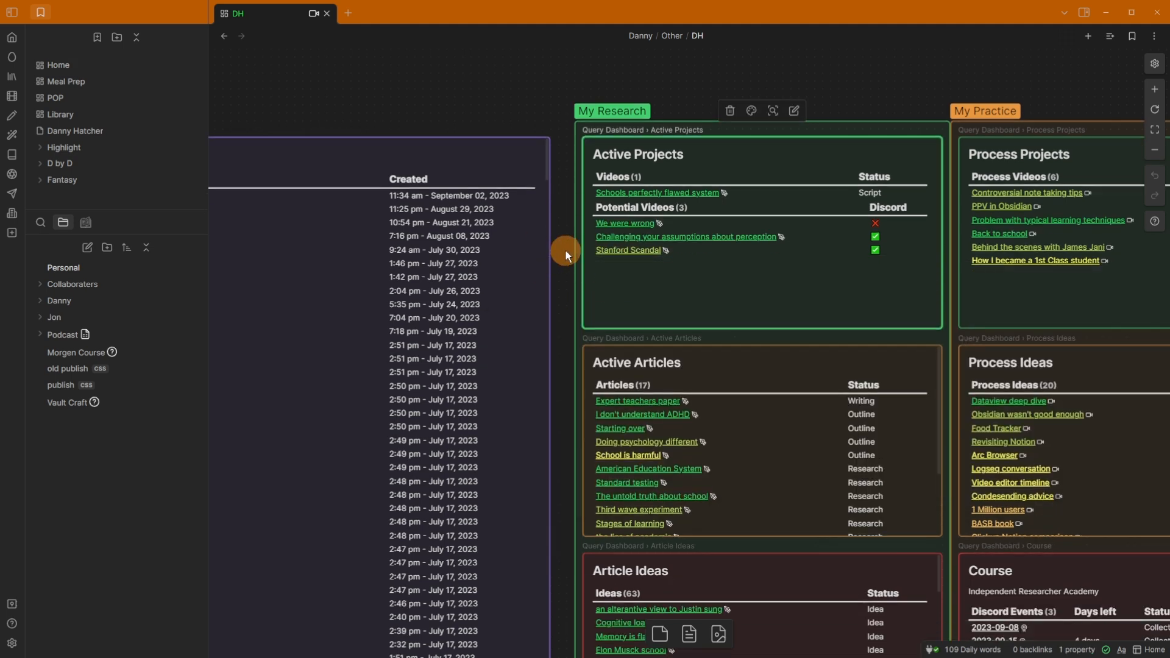
Examine the DH canvas from the Source Inbox across the process, podcast and active research cards to the Ongoing Research list
key(ctrl+comma)
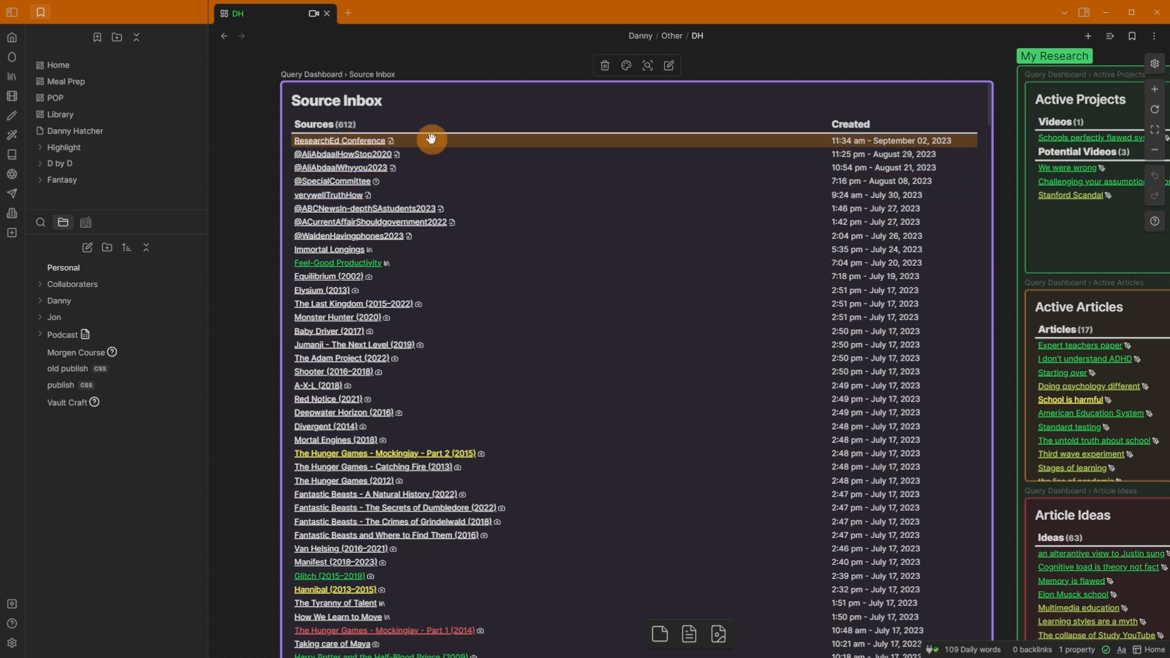
click(447, 72)
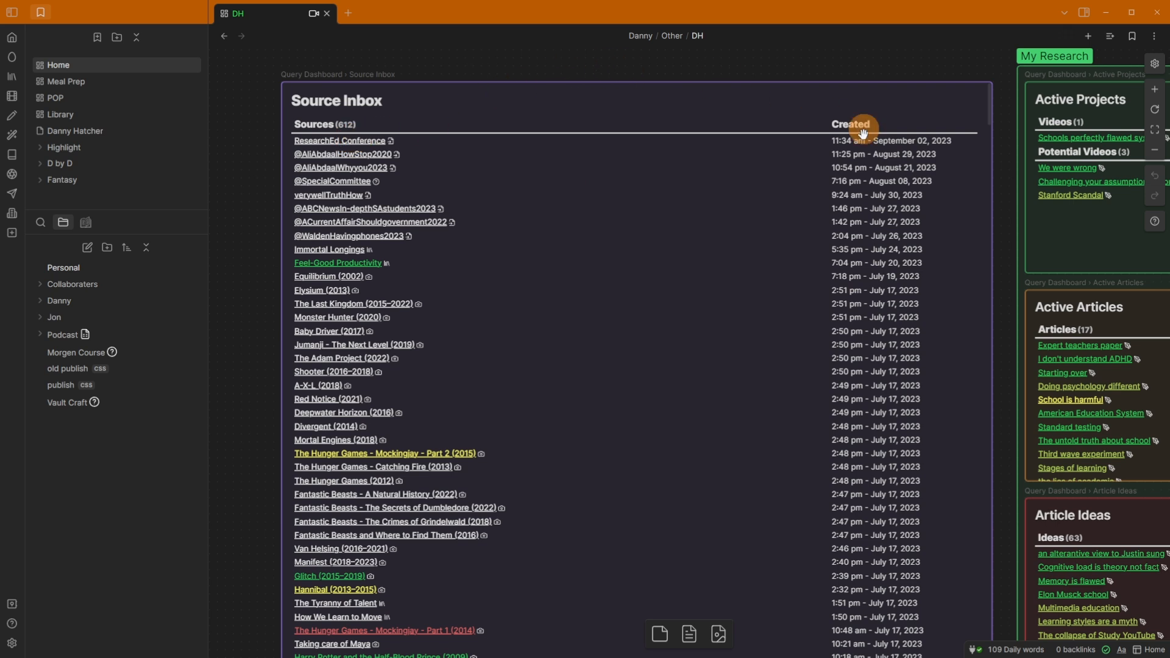
drag(941, 175, 417, 193)
drag(872, 264, 363, 225)
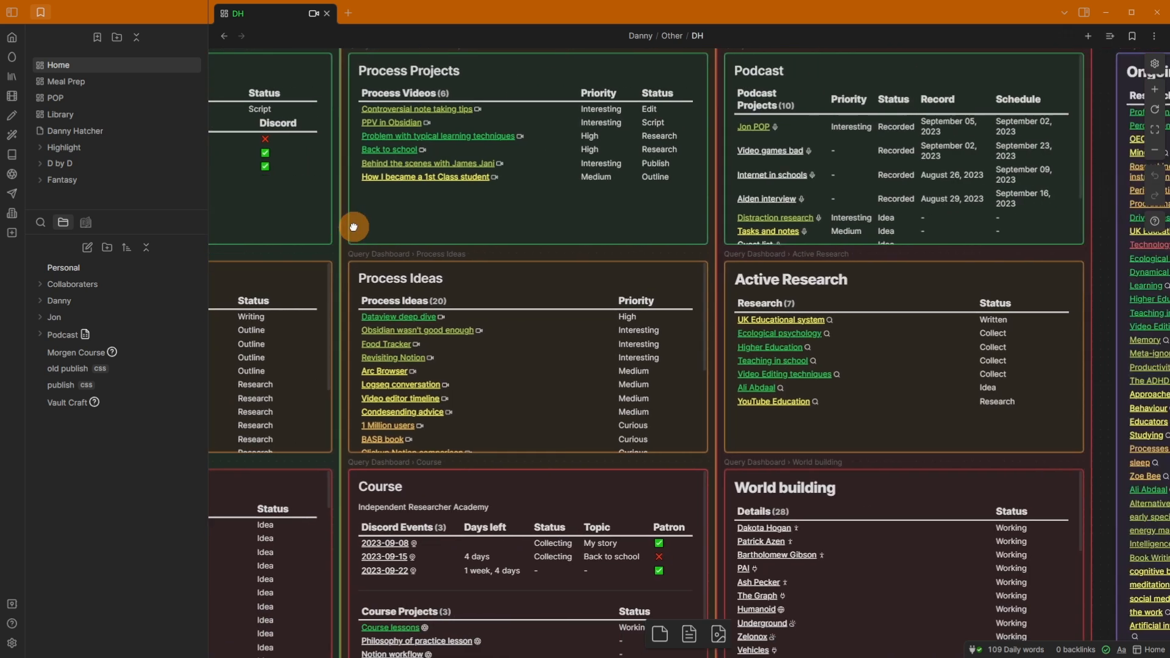
drag(867, 288, 381, 253)
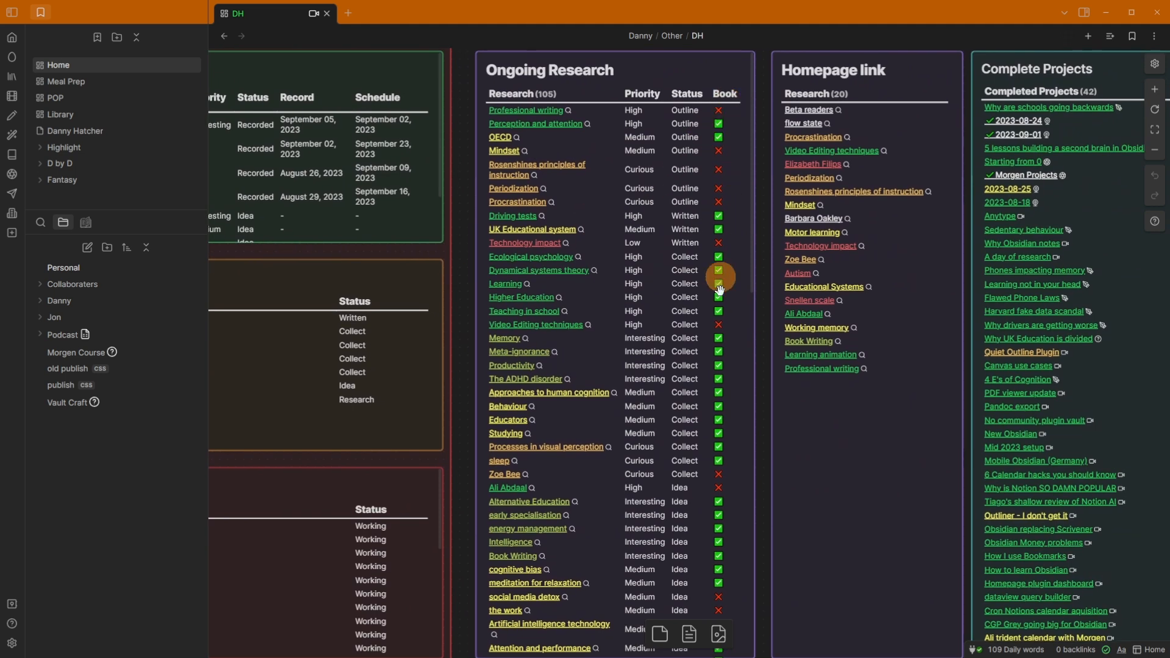
click(726, 323)
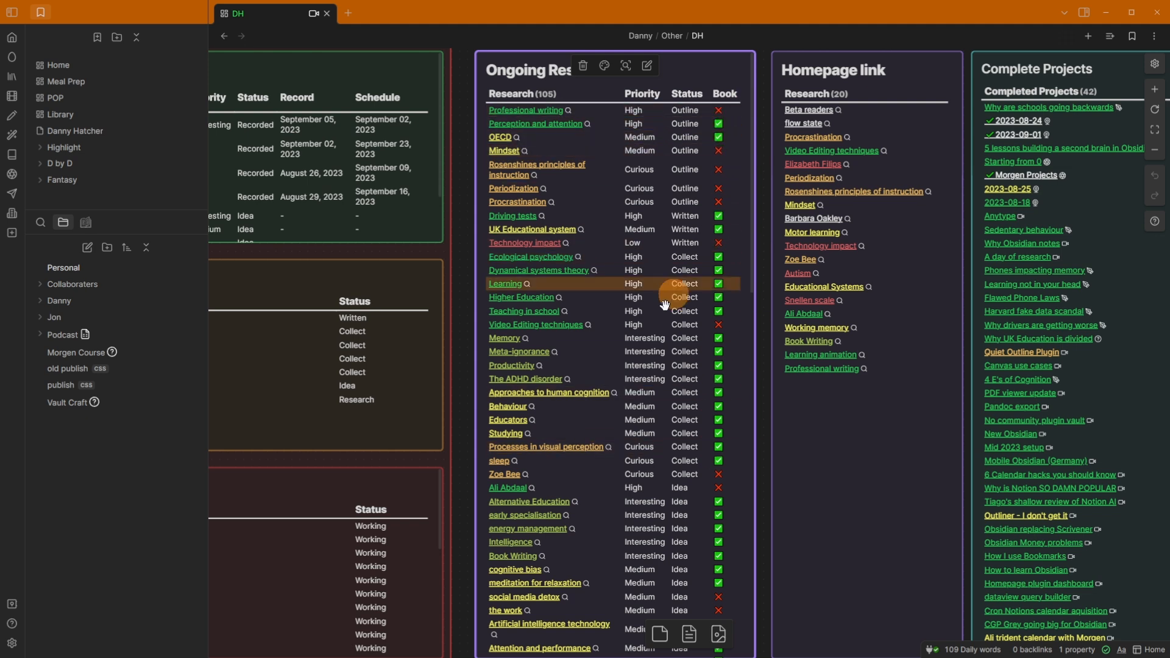
Examine the My Research, My Practice and Other interests groups together on the DH canvas
drag(410, 278, 1018, 259)
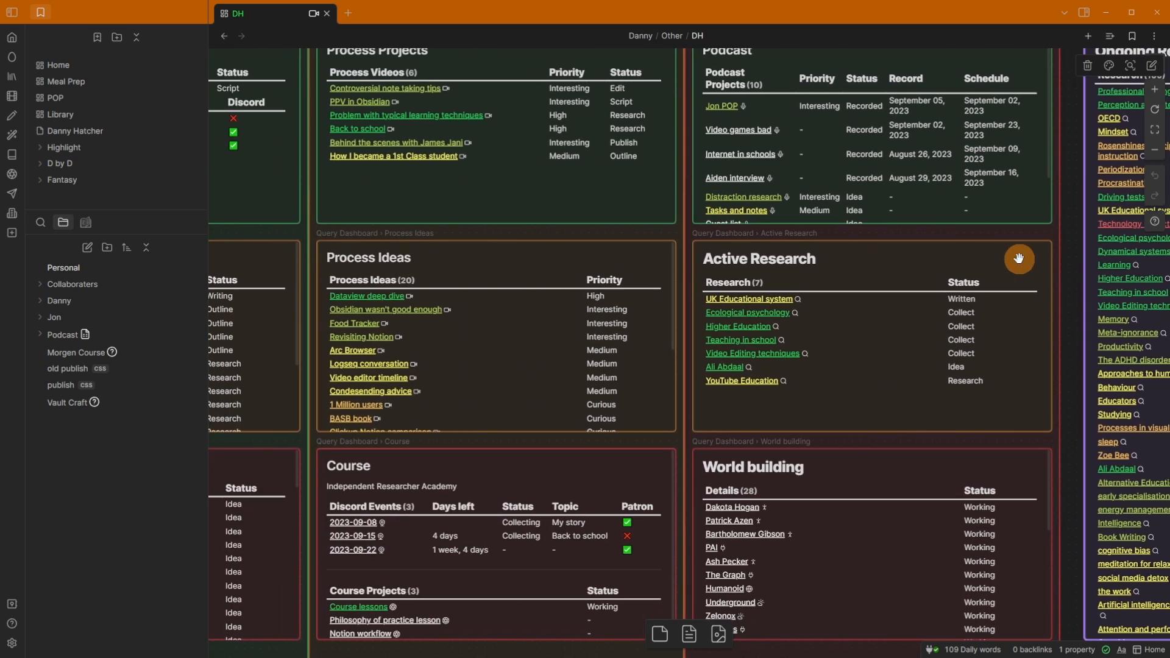
scroll(825, 292, down, 3)
click(716, 132)
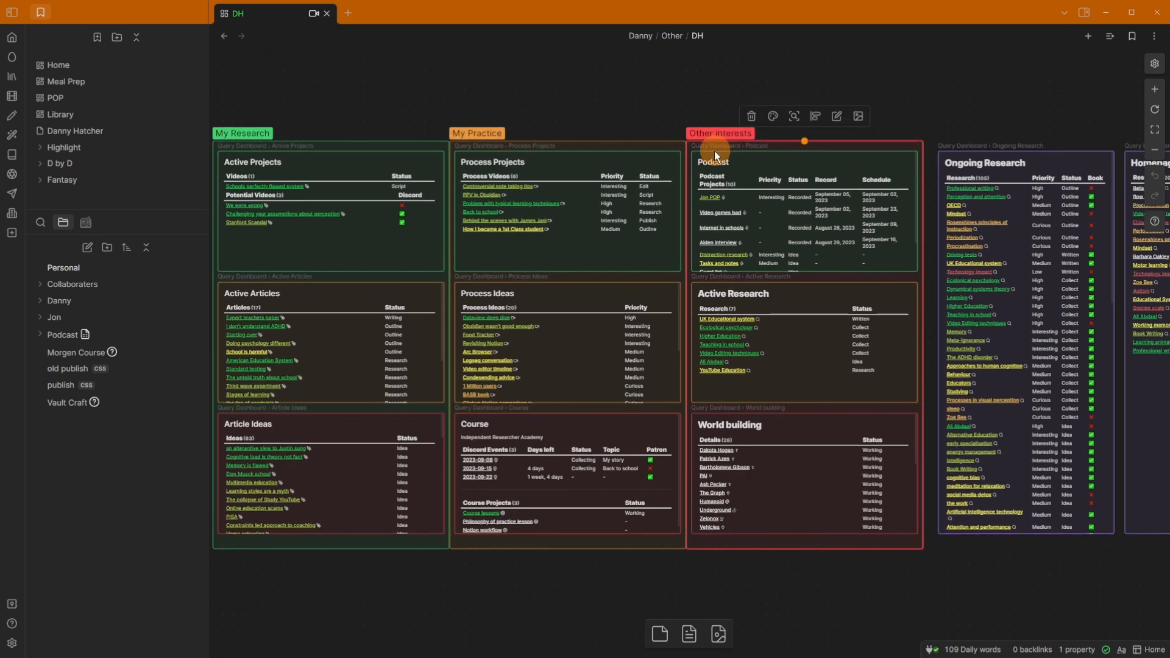
click(479, 138)
right_click(521, 76)
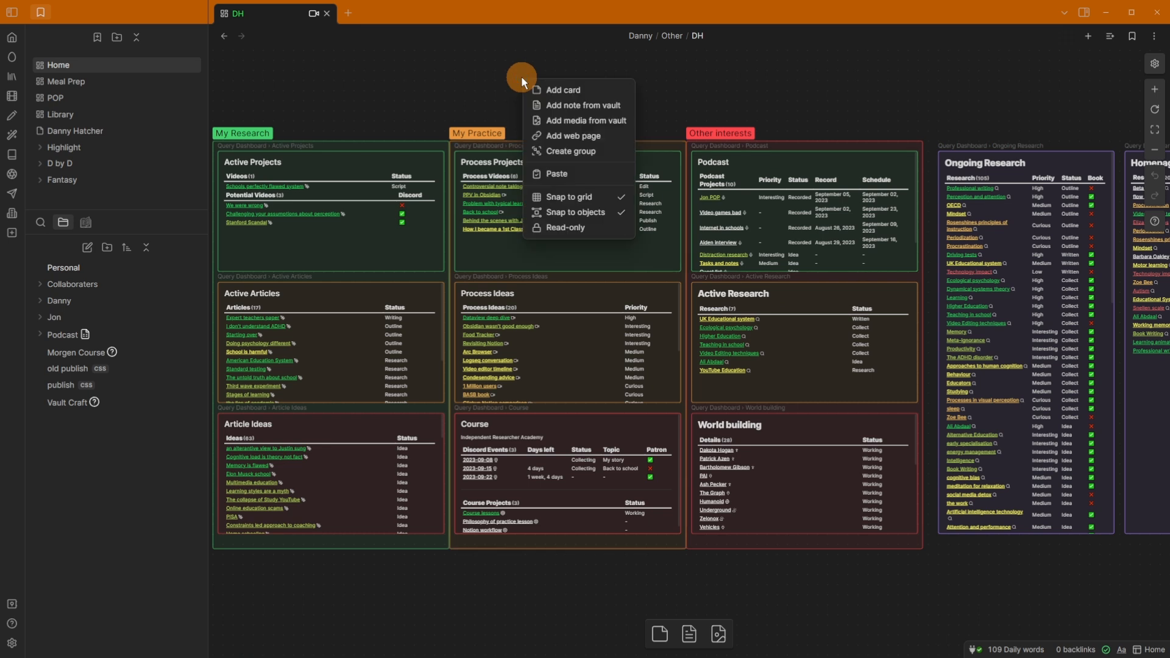
click(535, 104)
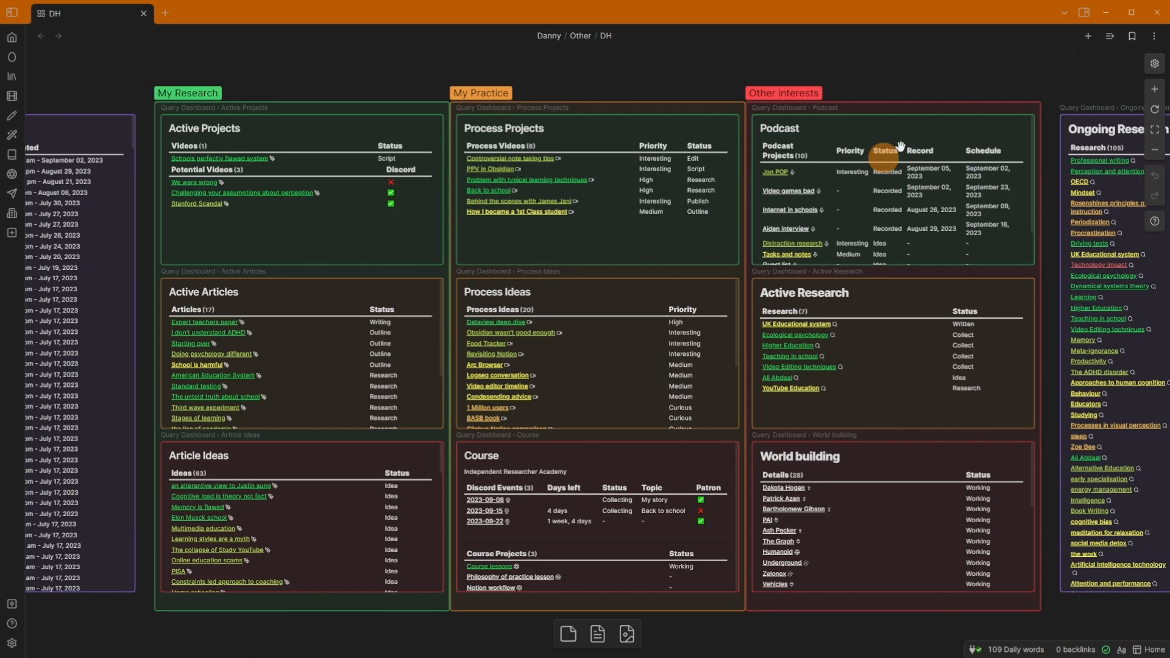
Show the QuickAdd choices, view the note types offered under New, return to the main list and dismiss it
click(1074, 64)
click(1086, 37)
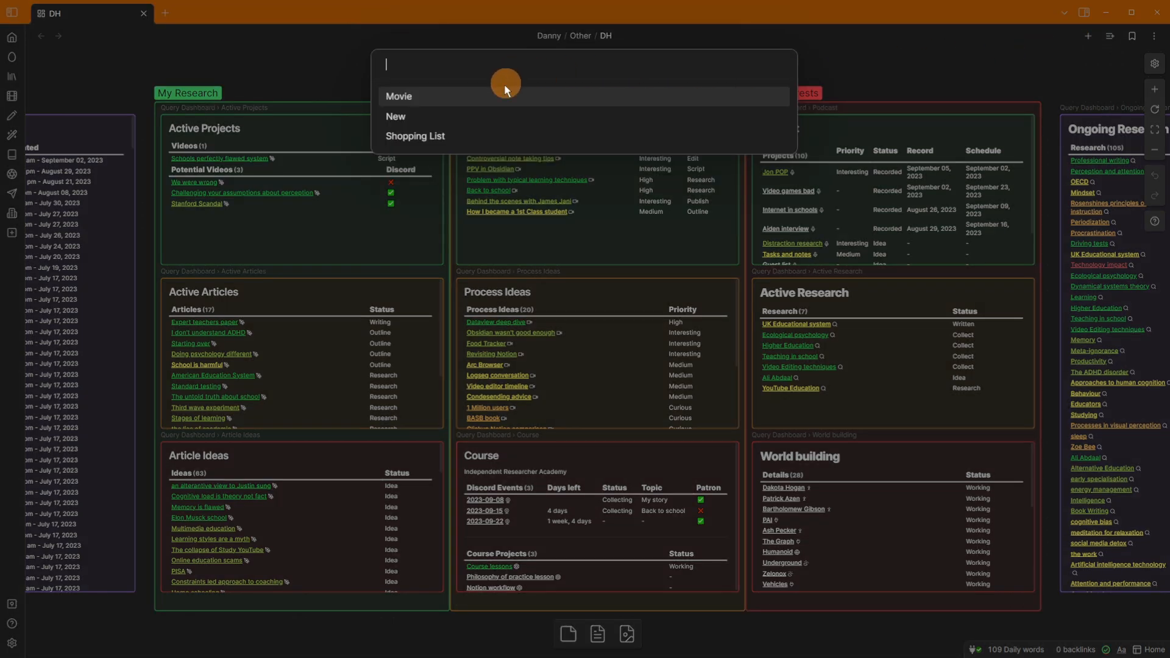
click(397, 115)
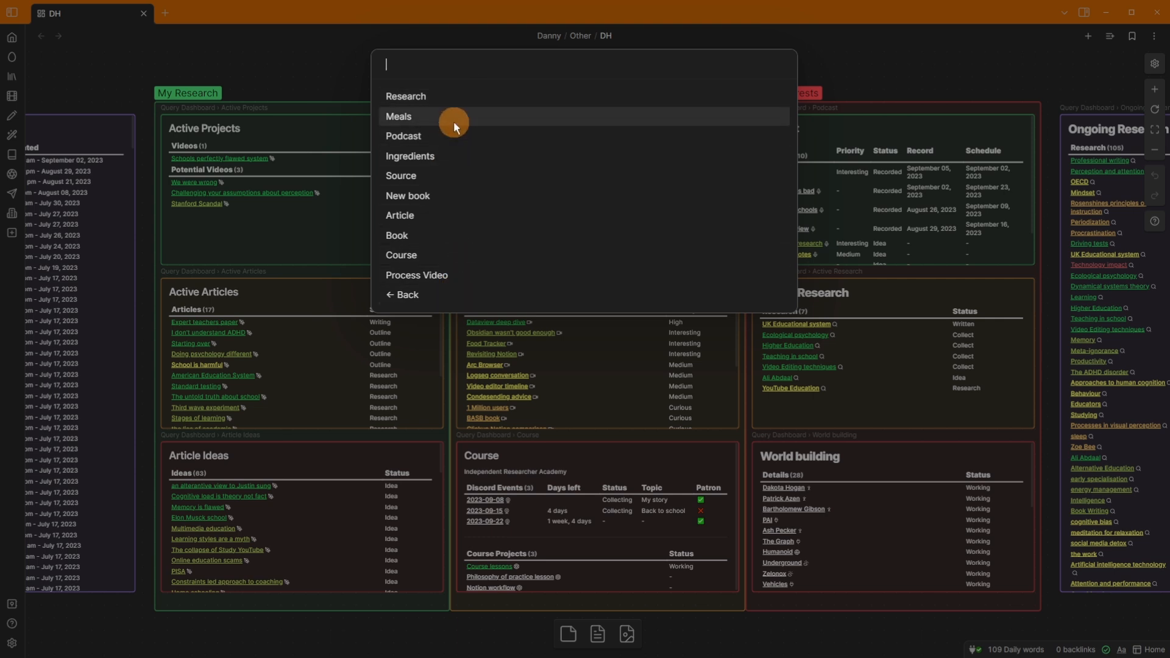
click(456, 294)
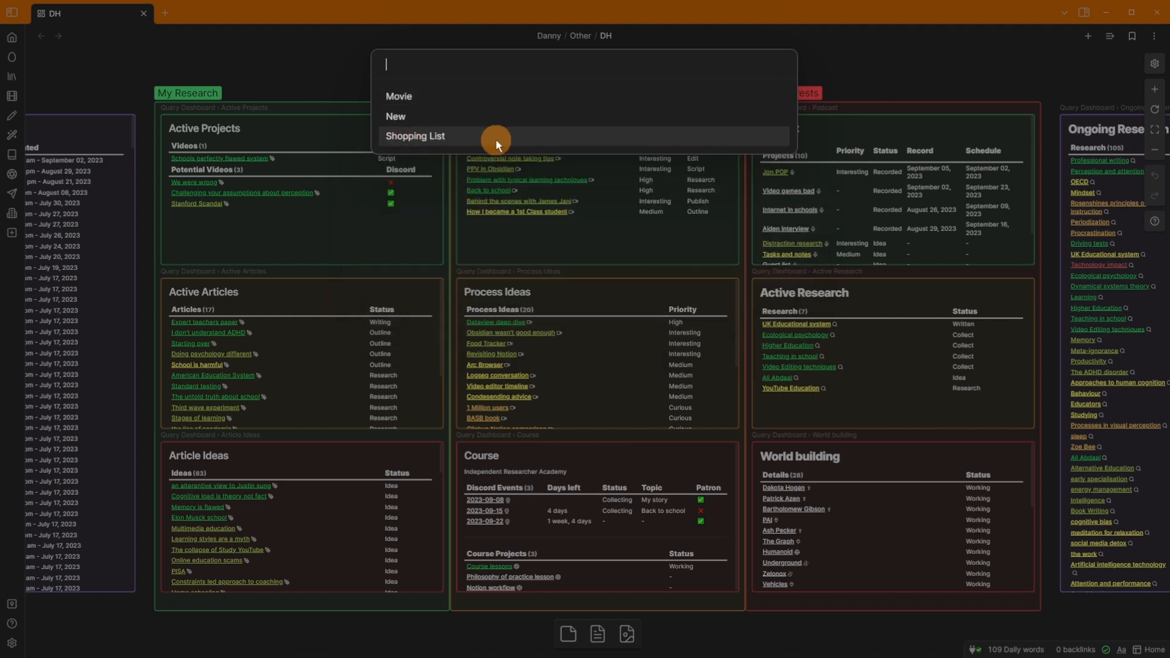
click(909, 63)
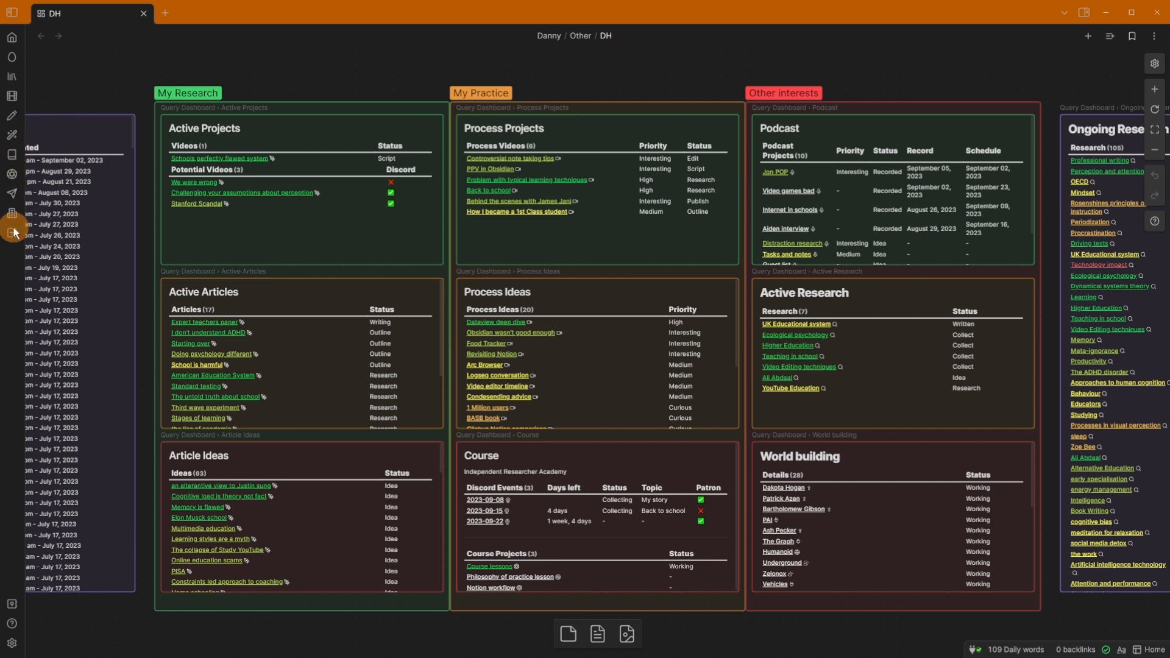
Open the Food Planning canvas and examine its Upcoming Meals card and the weekly meal plan
click(13, 60)
scroll(565, 320, down, 5)
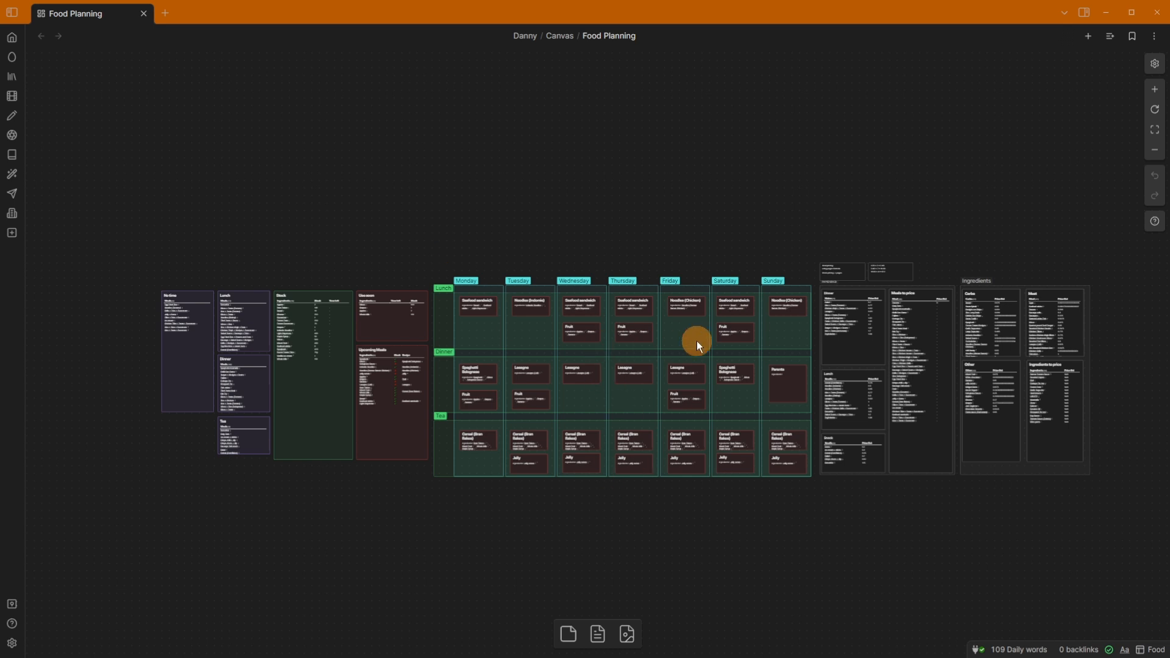
scroll(368, 393, up, 5)
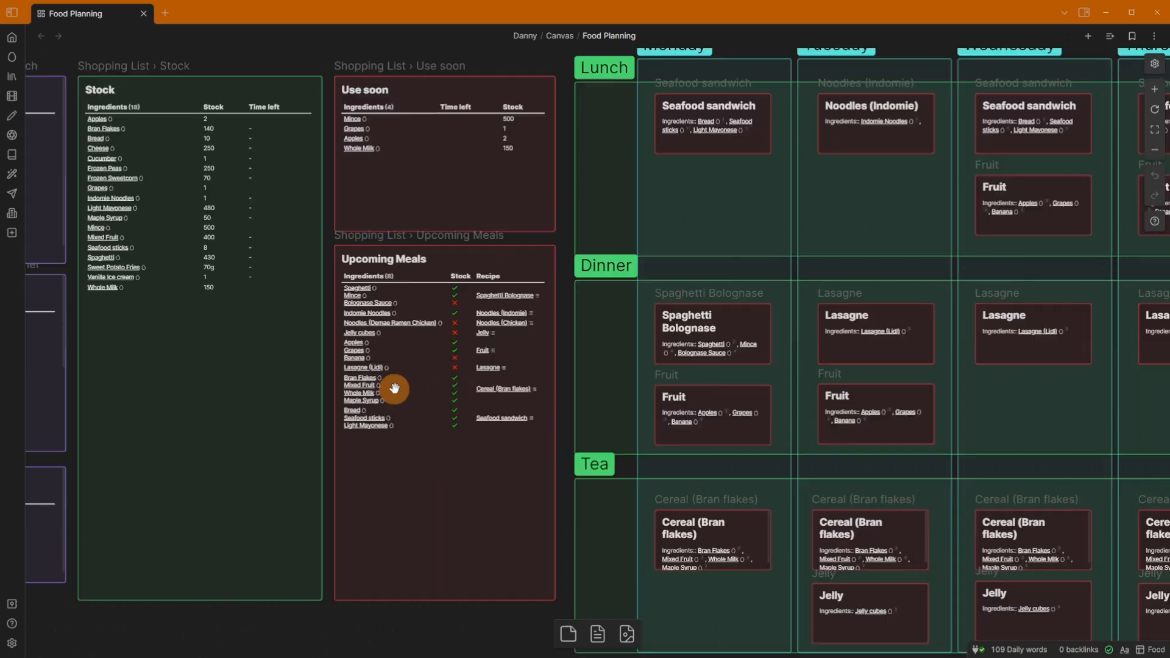
click(464, 345)
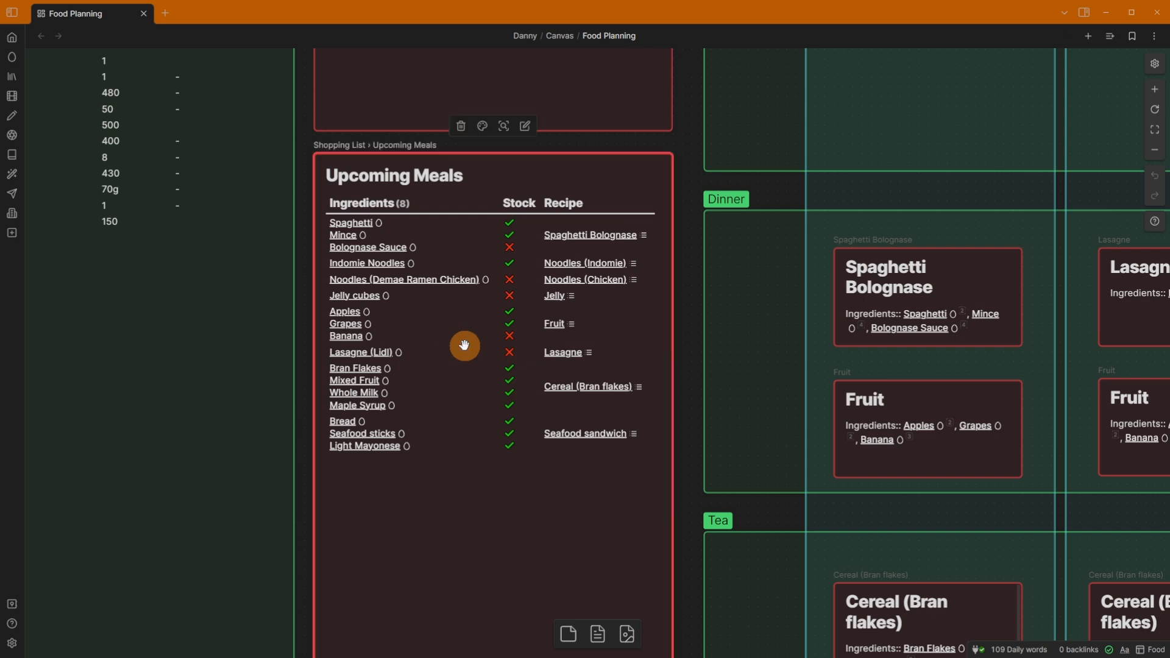
scroll(484, 365, down, 8)
drag(821, 368, 512, 368)
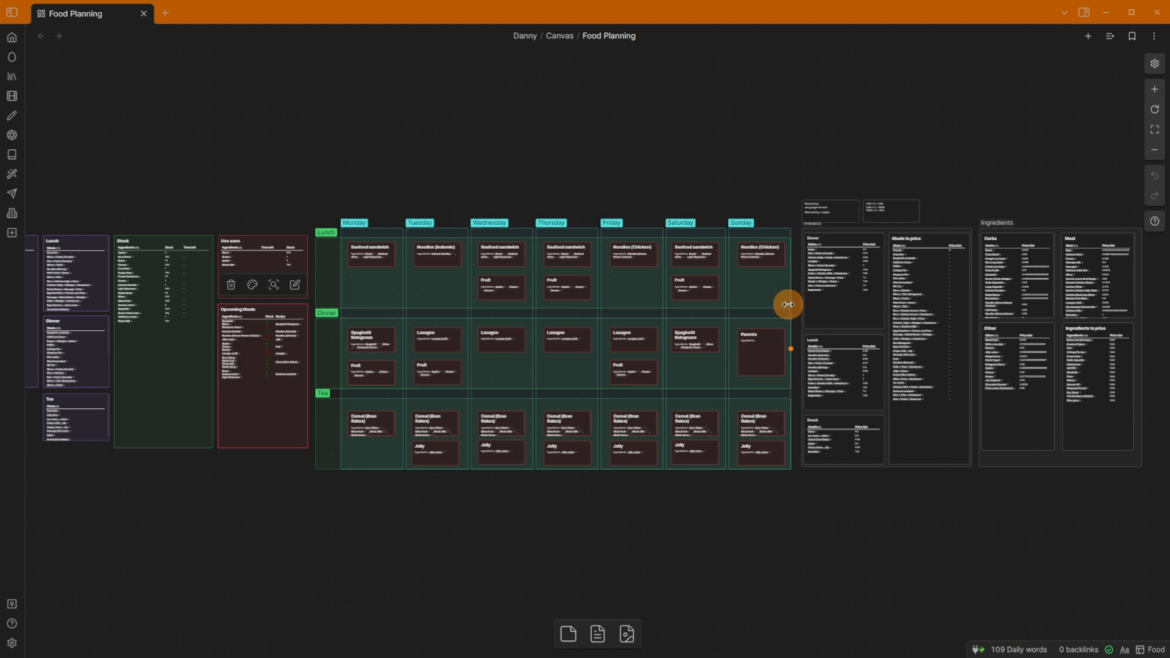
Open the community plugins settings and look through the installed plugins from Better Word Count to Longform
key(ctrl+comma)
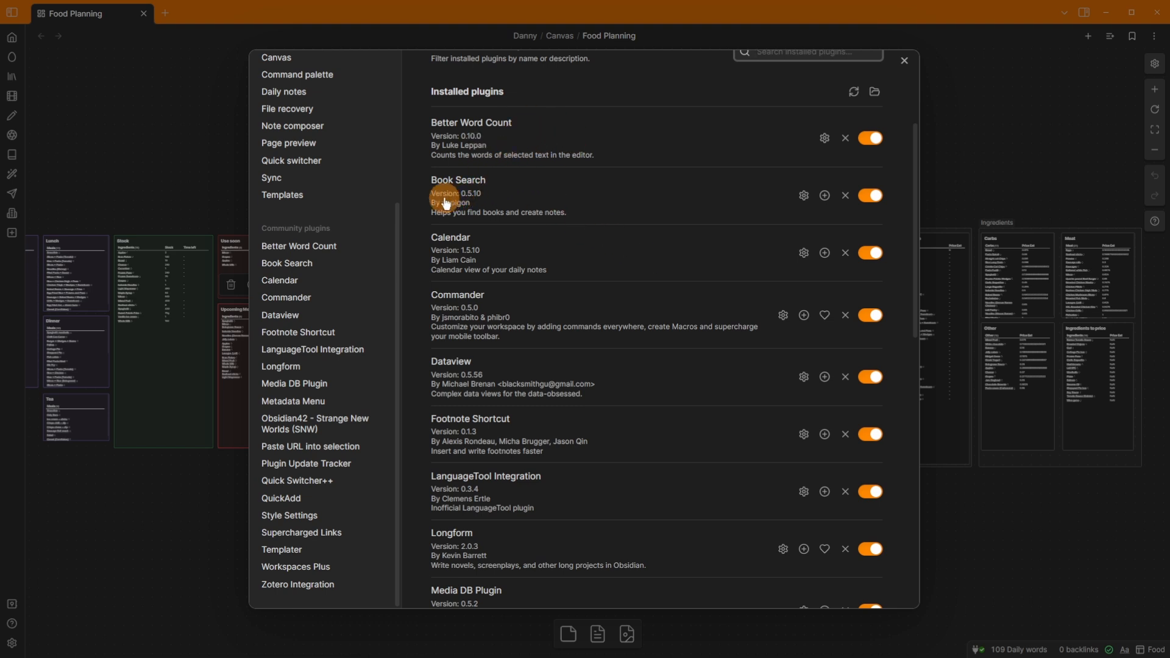
scroll(546, 197, down, 1)
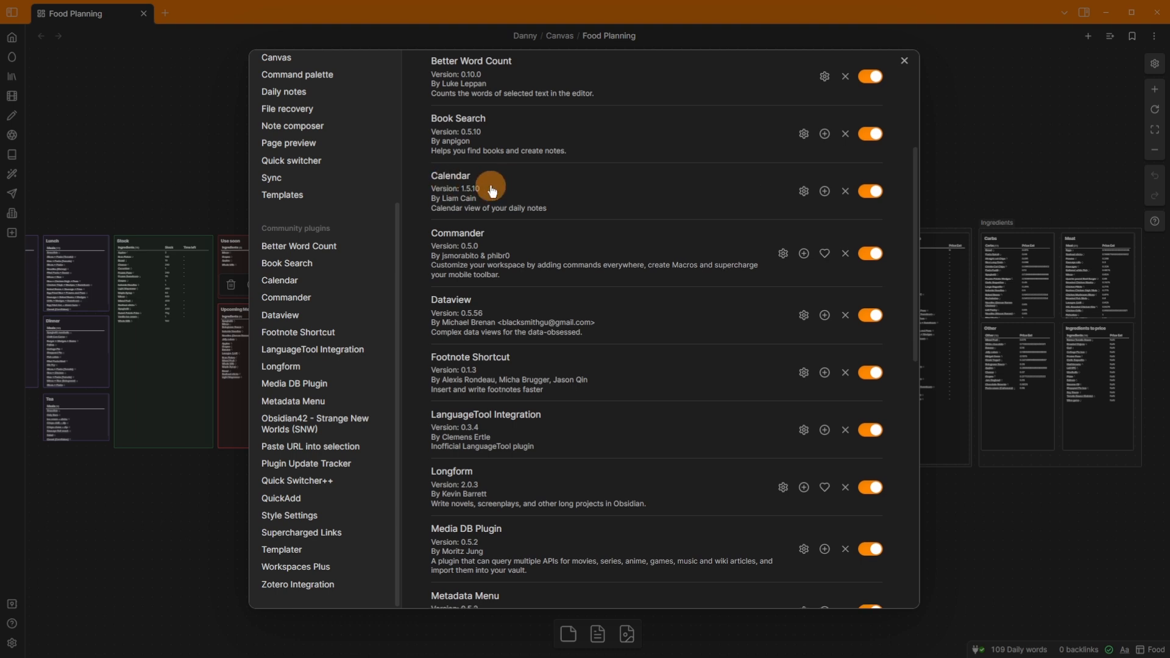
scroll(492, 190, down, 1)
scroll(492, 191, down, 1)
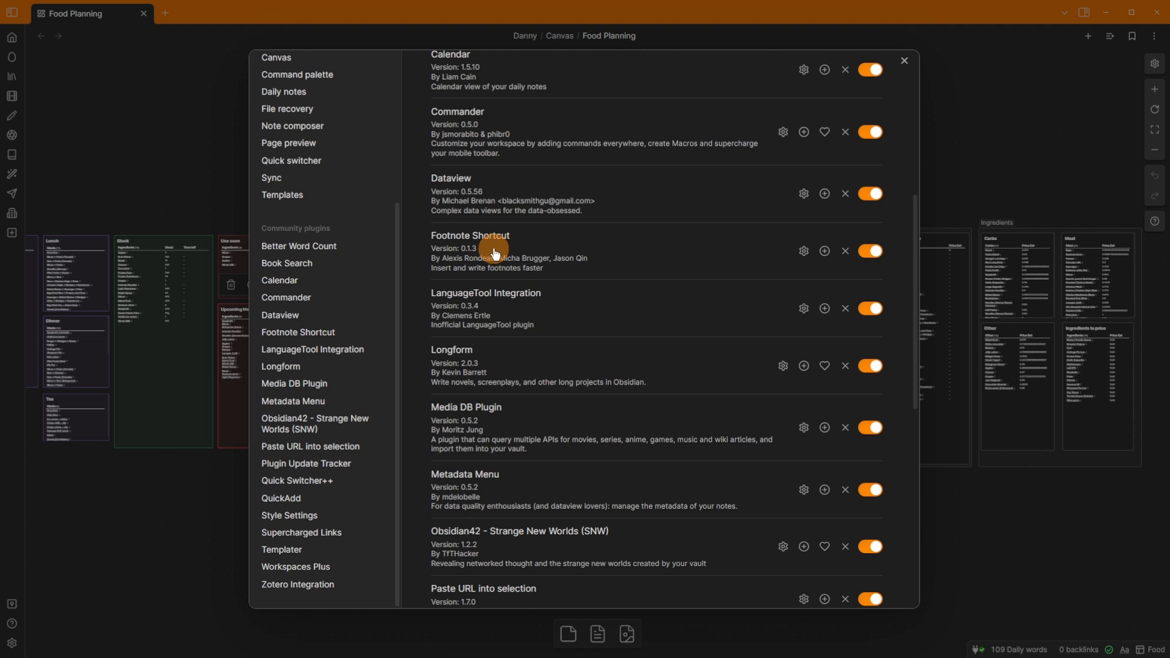
scroll(495, 253, down, 1)
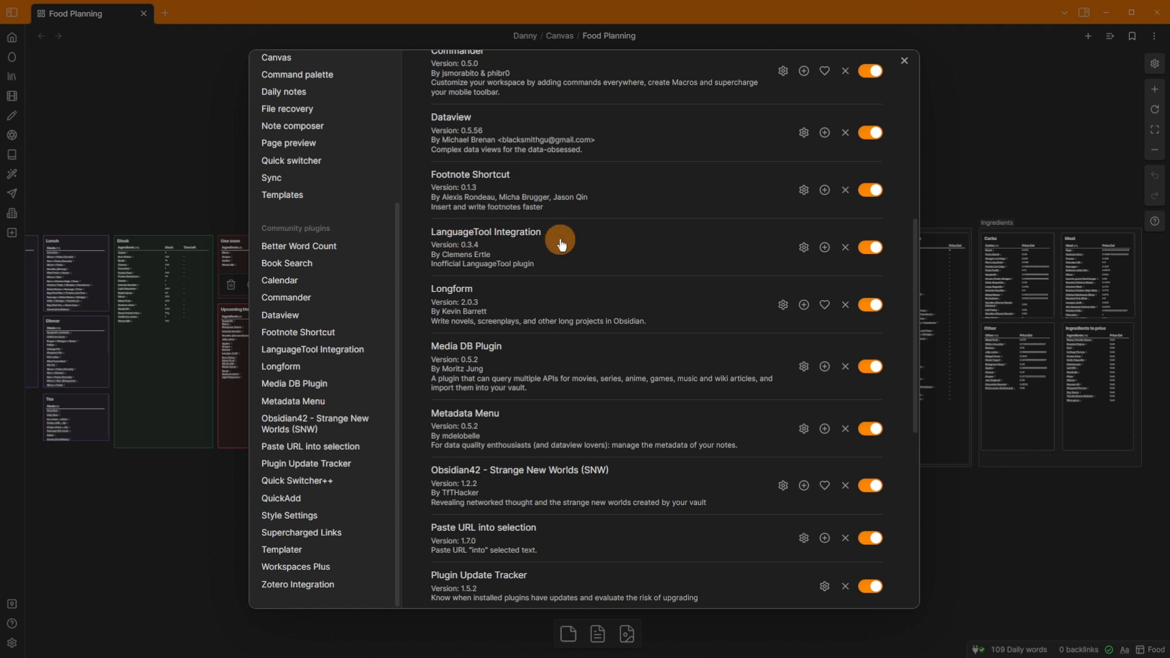
scroll(561, 244, down, 1)
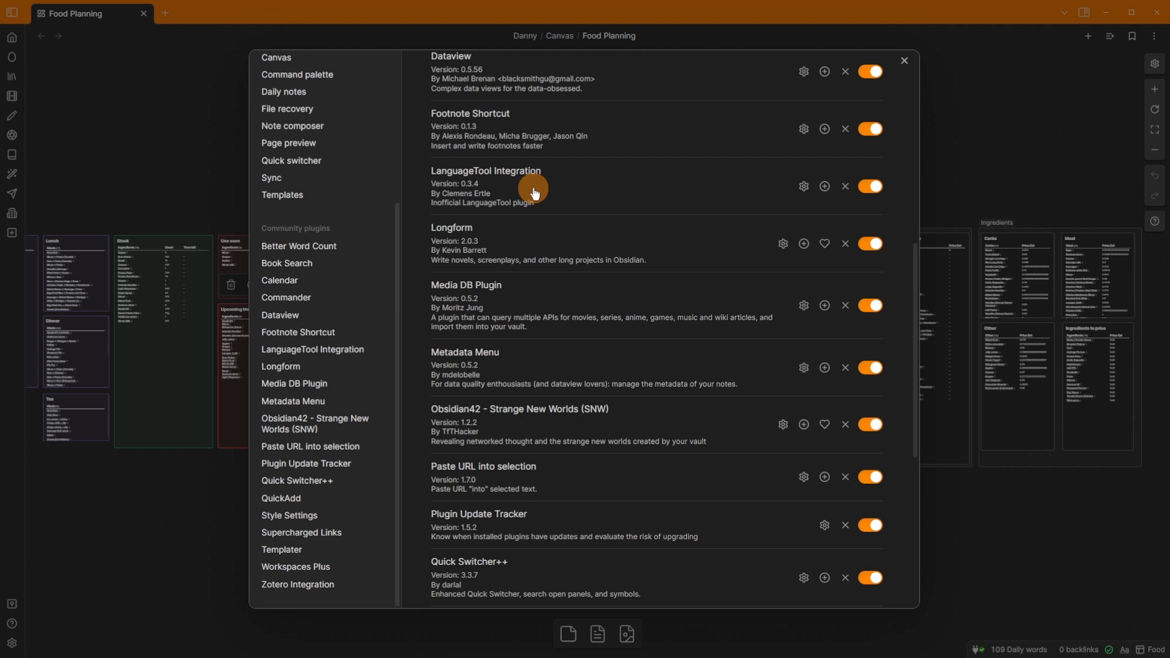
scroll(535, 194, down, 1)
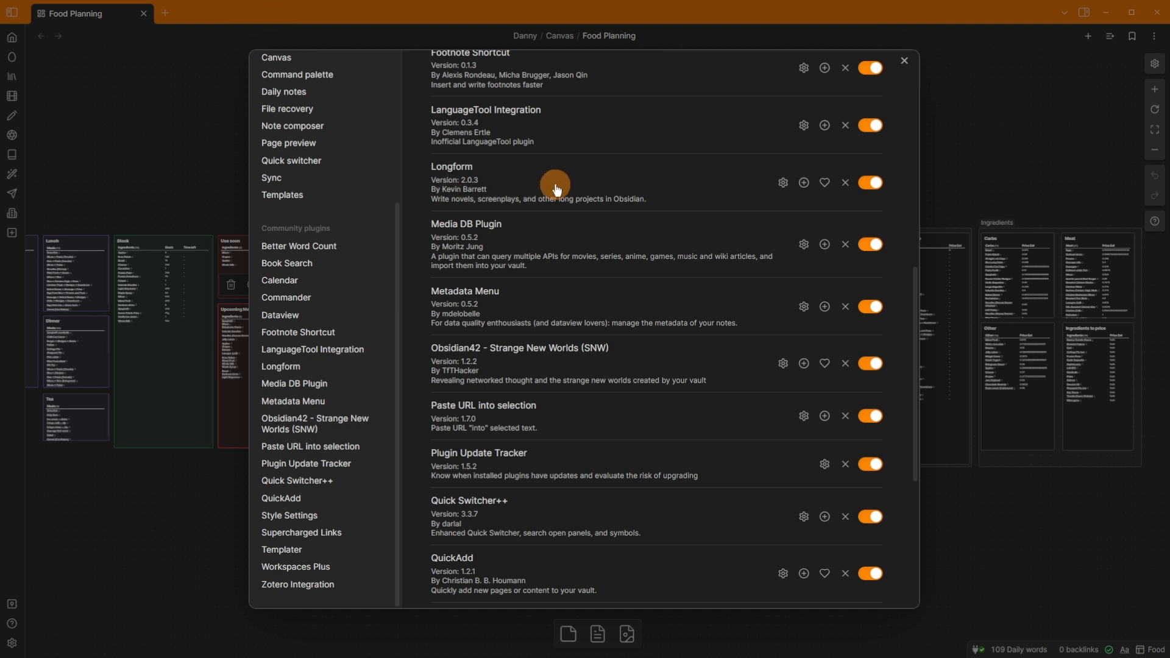
Look through the remaining installed plugins from Media DB Plugin down to Zotero Integration
scroll(475, 128, down, 2)
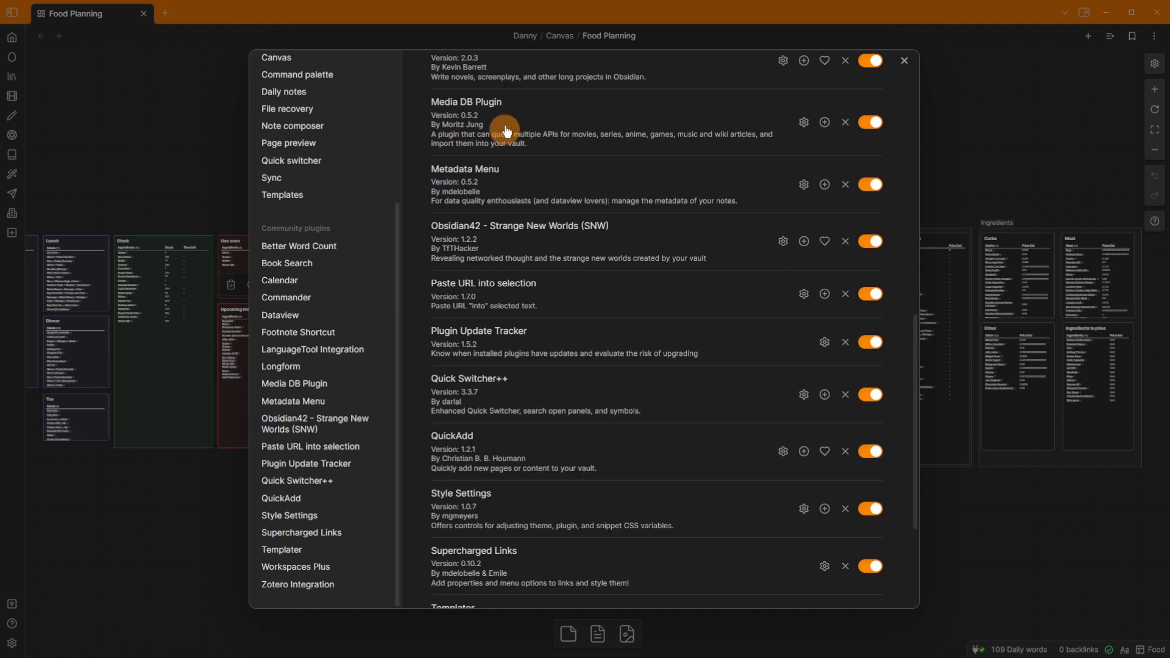
scroll(478, 125, up, 6)
scroll(490, 352, down, 4)
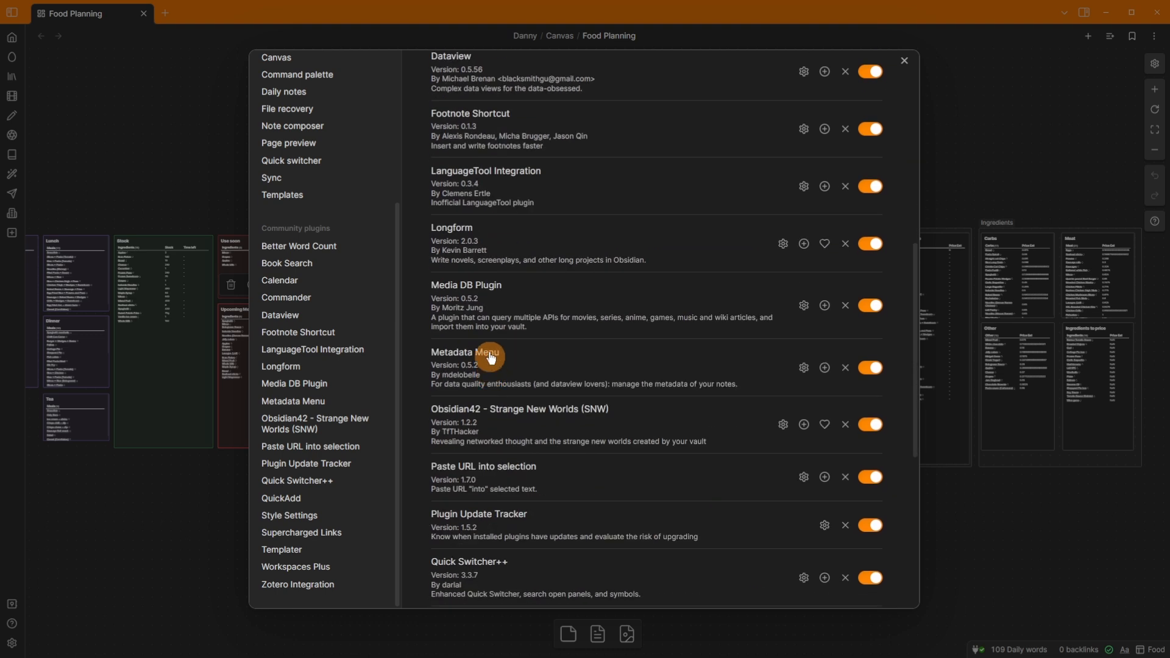
scroll(511, 302, down, 1)
scroll(512, 304, down, 3)
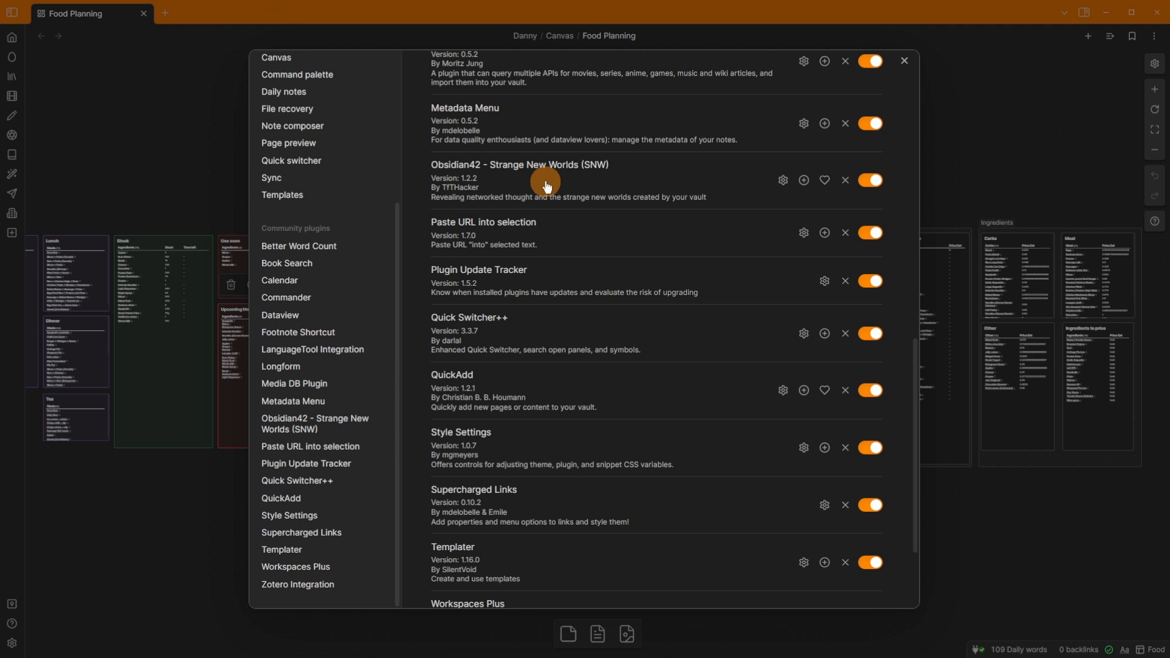
scroll(547, 187, down, 2)
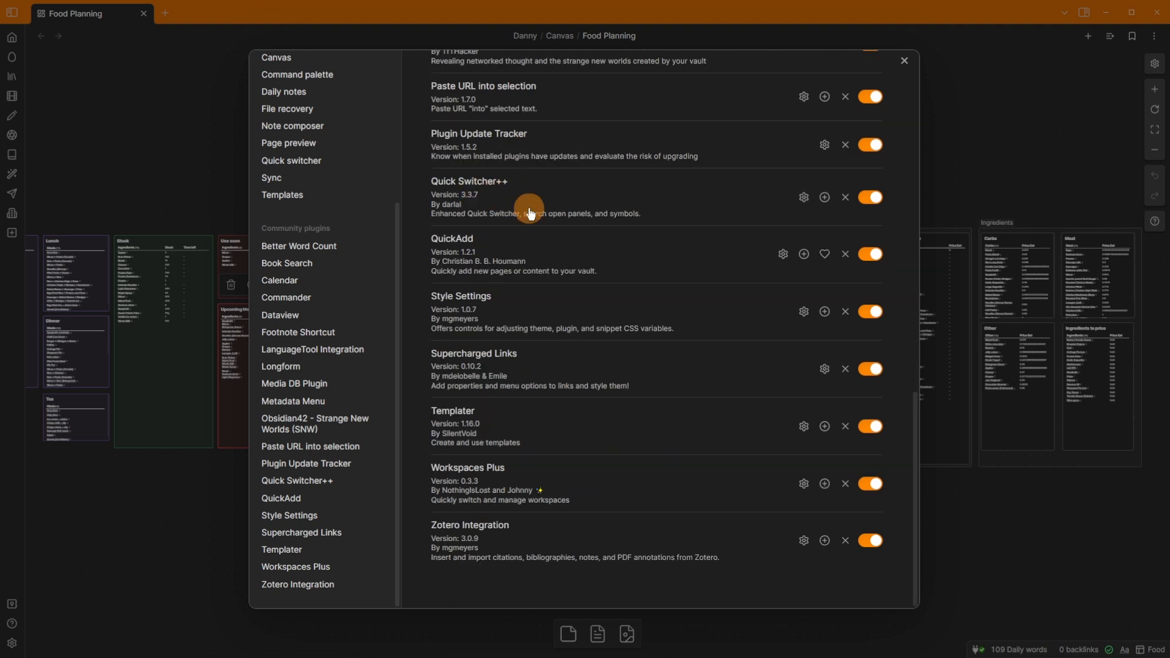